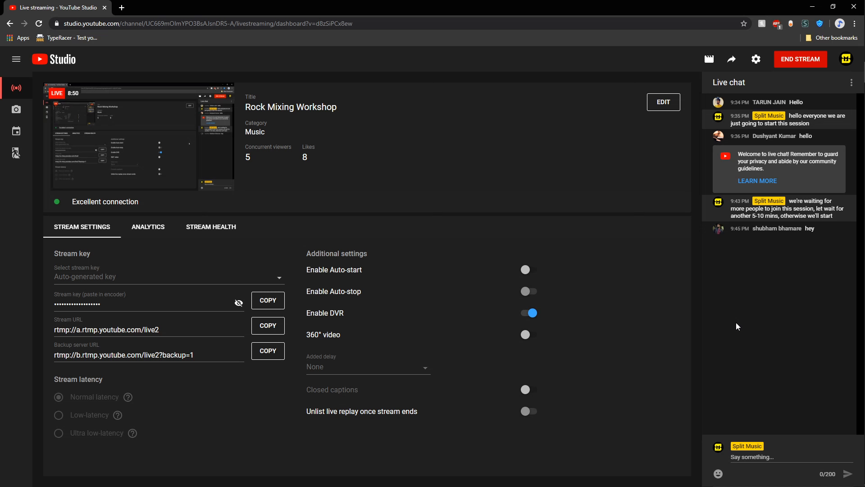
Step: Switch to Studio One and look through the Still Flyin song's tracks, from the vocals through drums, bass and guitars to the synths
click(854, 305)
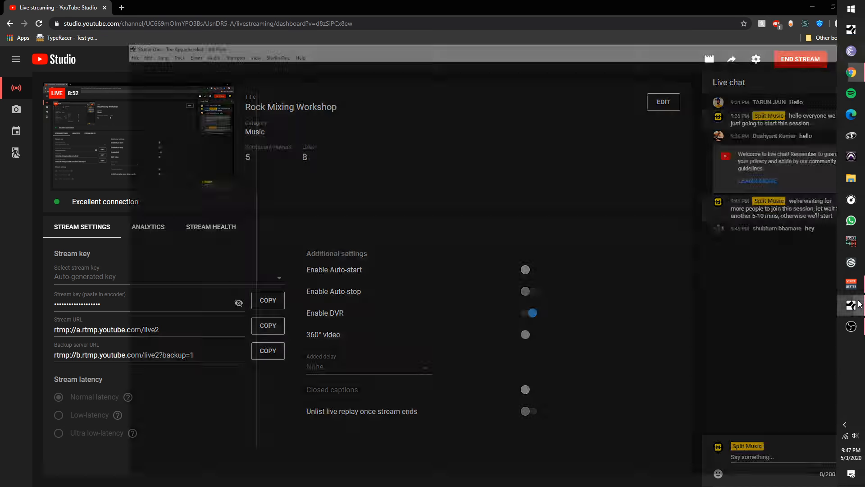
scroll(550, 198, up, 8)
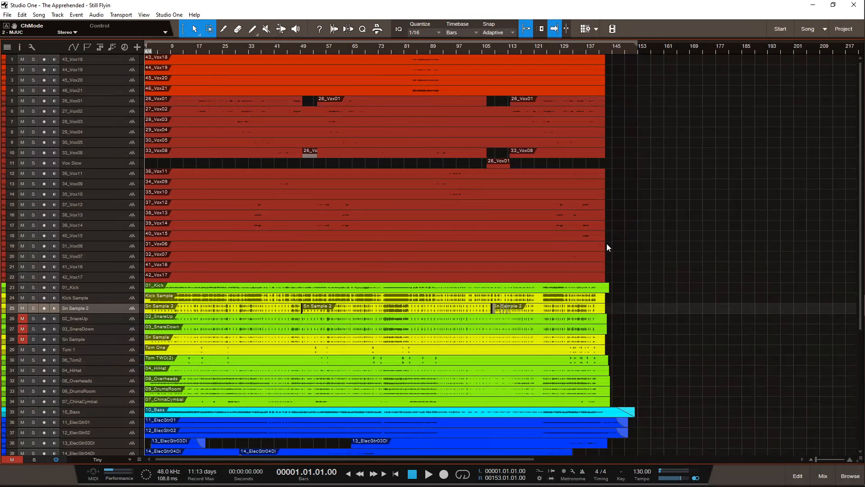
scroll(607, 247, down, 8)
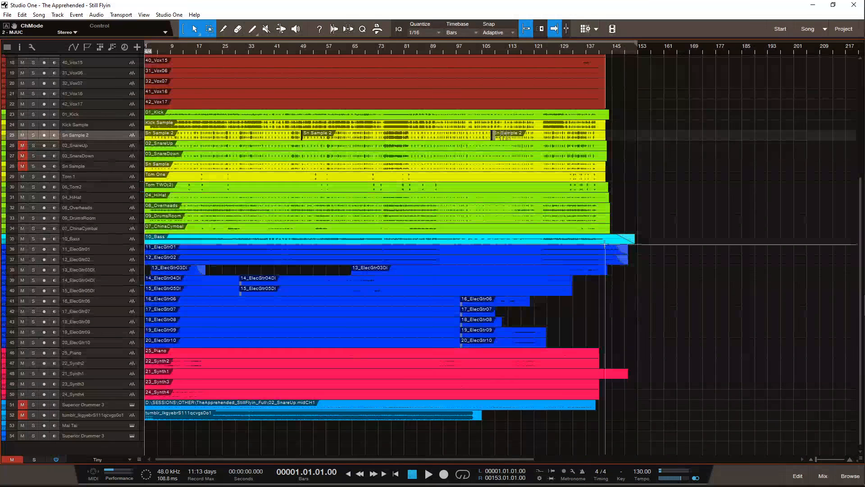
scroll(606, 245, up, 8)
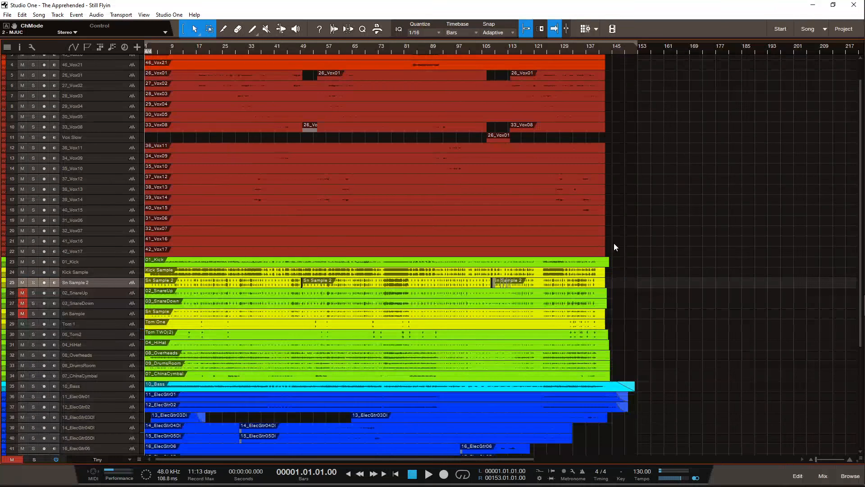
scroll(614, 247, down, 2)
scroll(613, 254, down, 5)
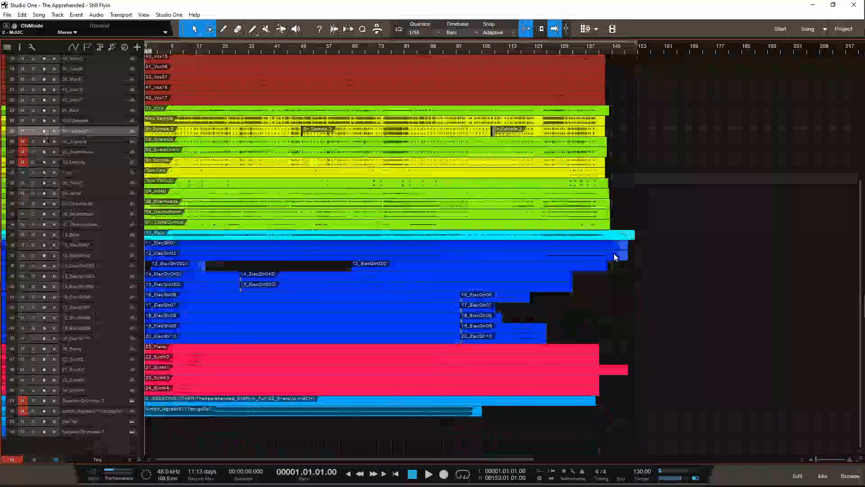
scroll(614, 253, up, 6)
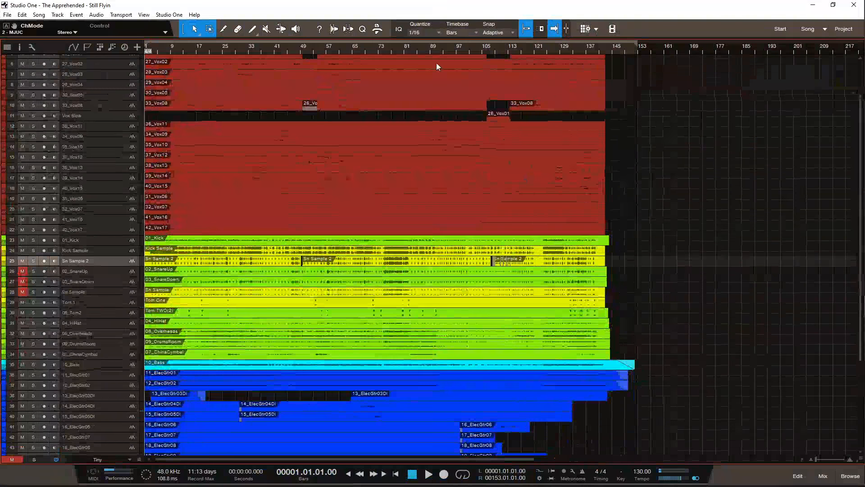
scroll(444, 155, up, 3)
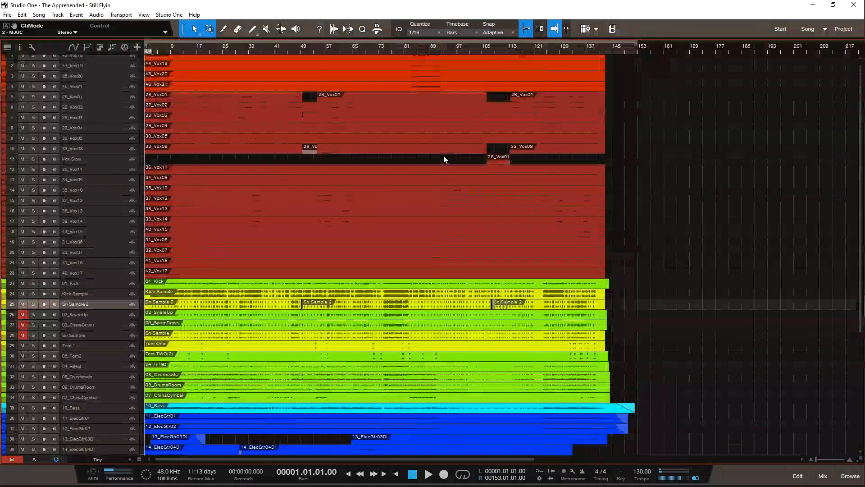
scroll(441, 216, down, 3)
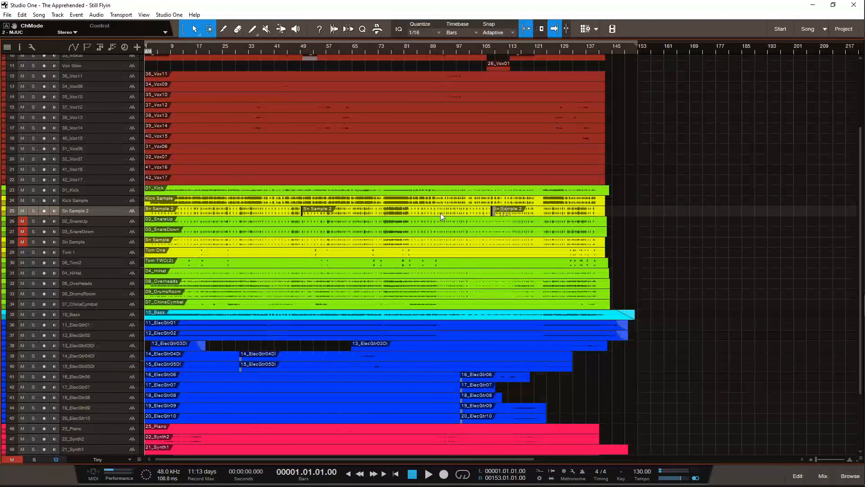
scroll(440, 217, down, 3)
scroll(441, 216, up, 5)
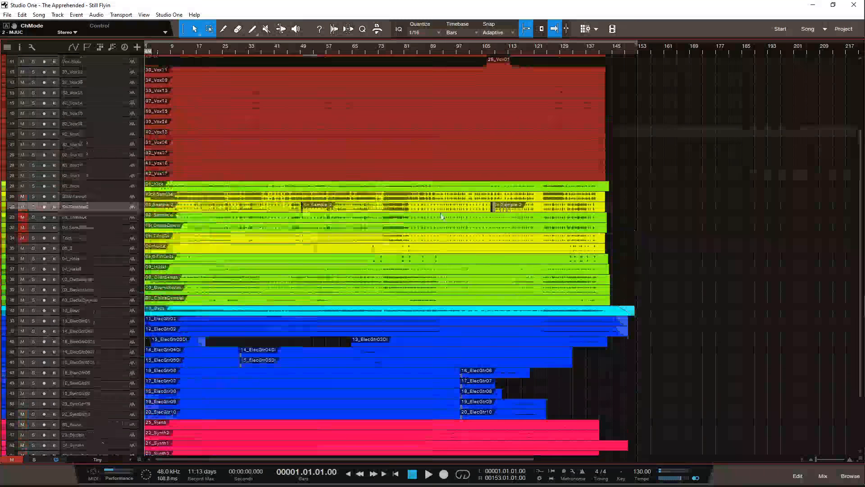
scroll(450, 180, down, 2)
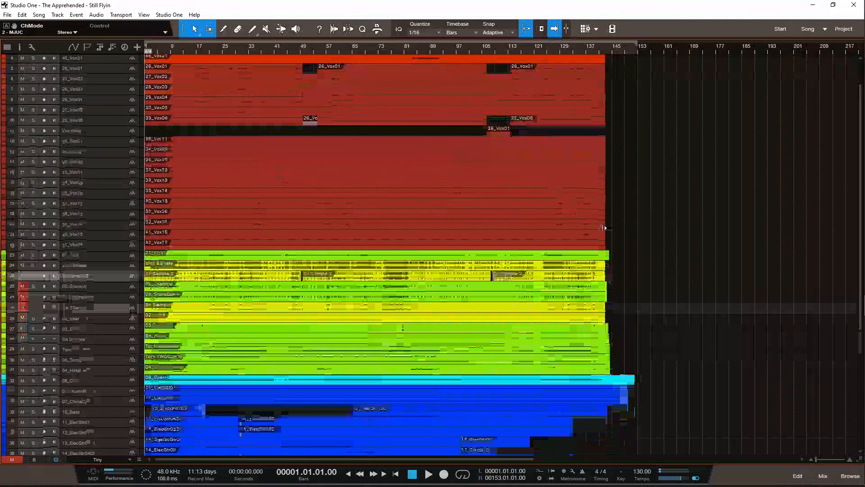
scroll(635, 271, down, 3)
scroll(635, 268, up, 5)
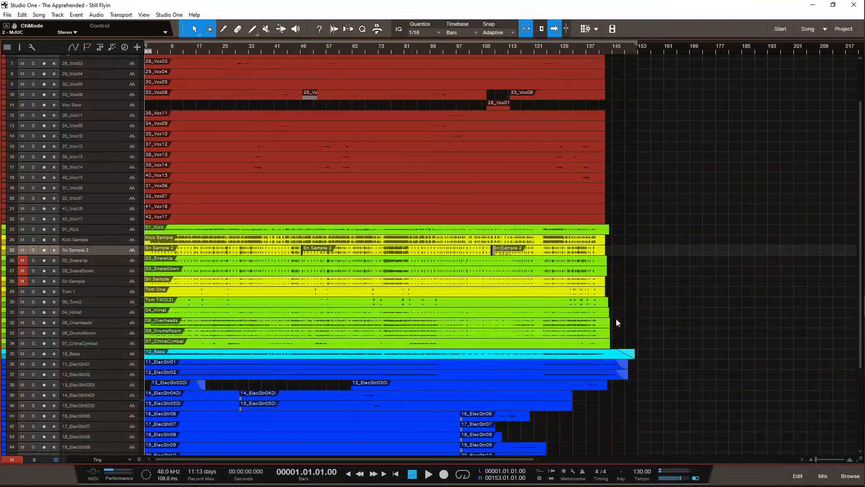
scroll(616, 318, down, 3)
scroll(615, 318, down, 4)
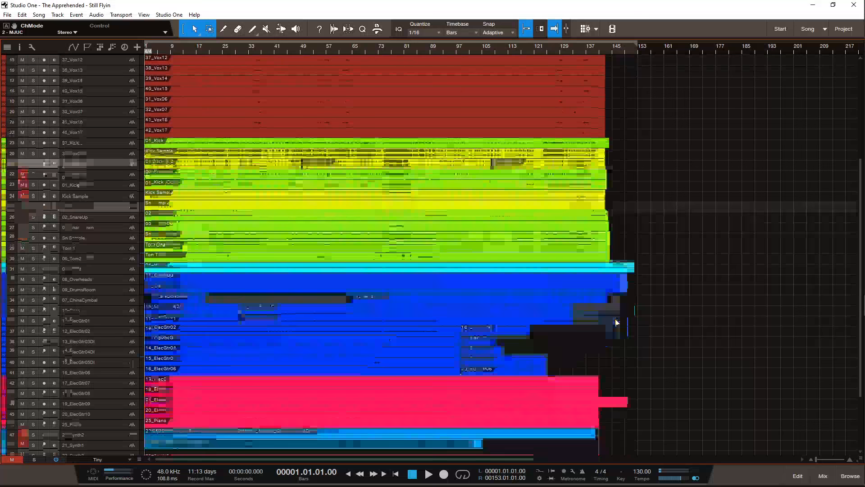
scroll(615, 318, up, 10)
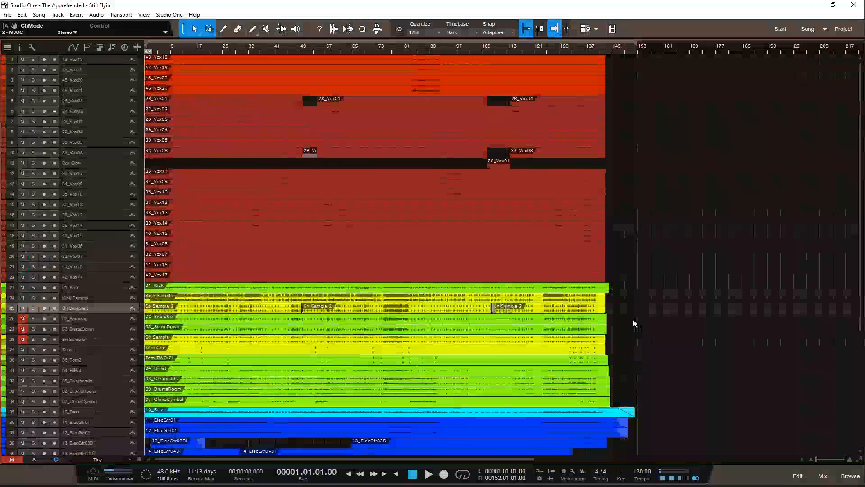
scroll(637, 263, down, 2)
scroll(636, 264, up, 2)
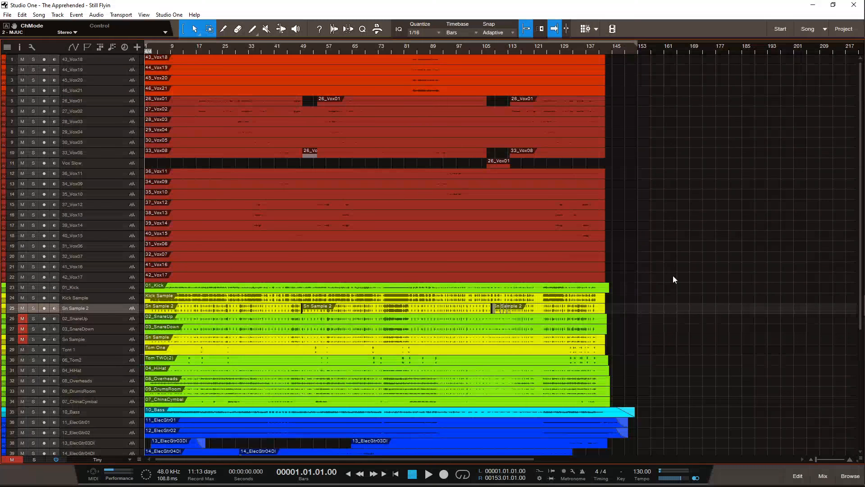
Step: Play the song from the beginning with the mixer console shown below the arrangement
click(823, 476)
click(823, 476)
key(space)
click(817, 474)
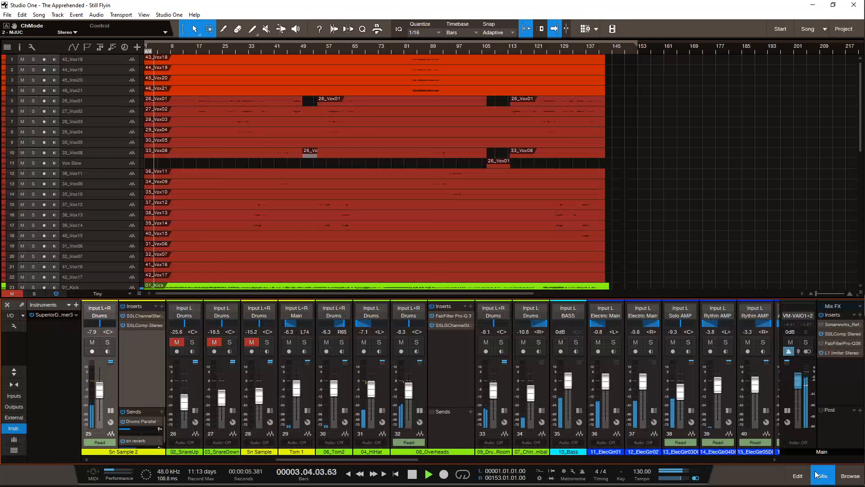
Step: Lower the system volume to 22
key(XF86AudioLowerVolume)
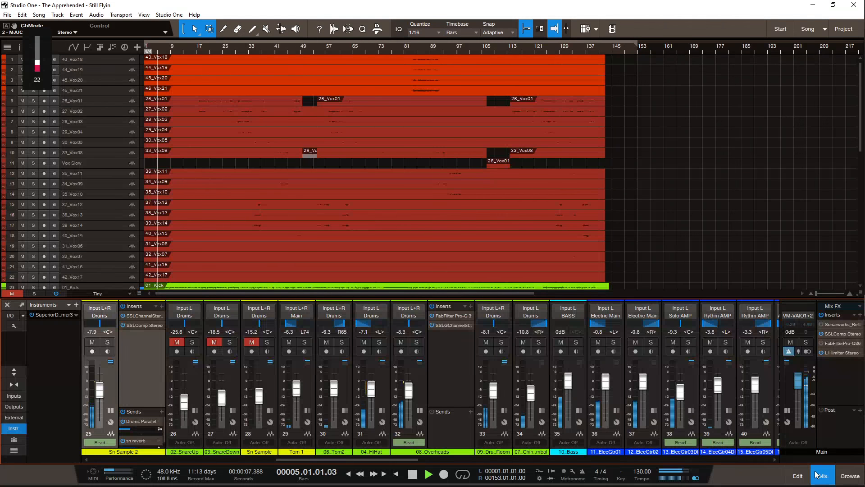
key(XF86AudioLowerVolume)
key(XF86AudioLowerVolume)
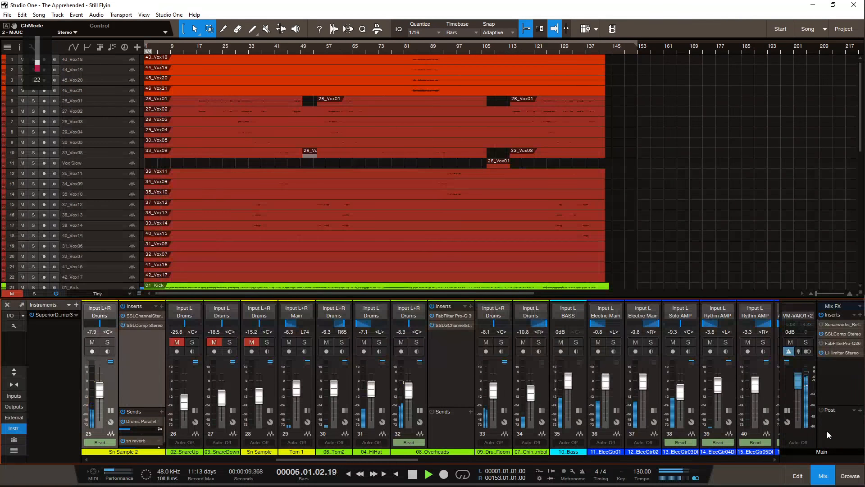
Step: Bring up OBS to check the stream's audio meters, and return to Studio One
mouse_move(856, 371)
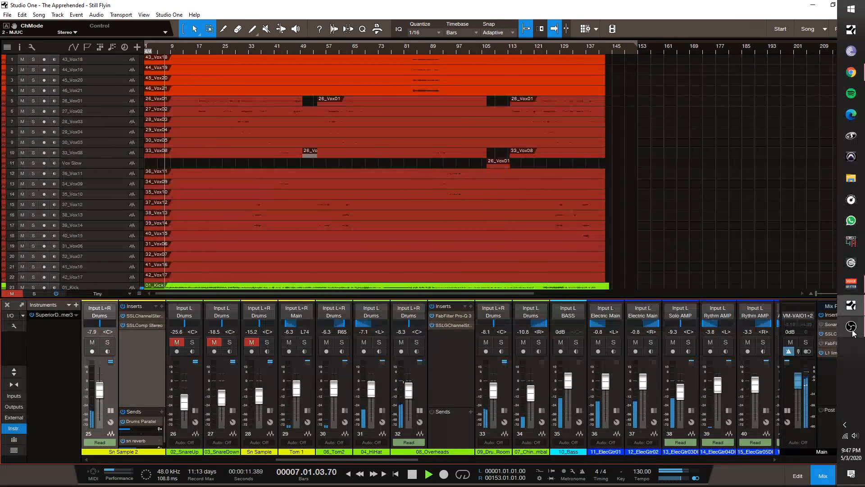
mouse_move(853, 333)
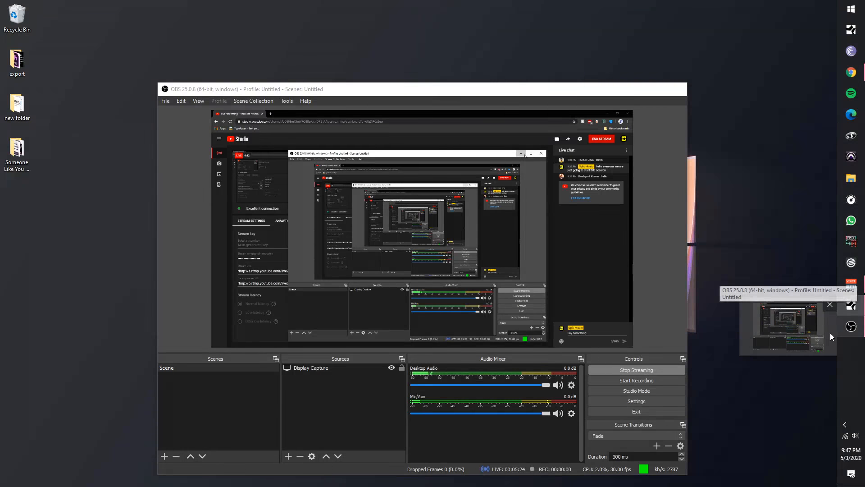
click(830, 332)
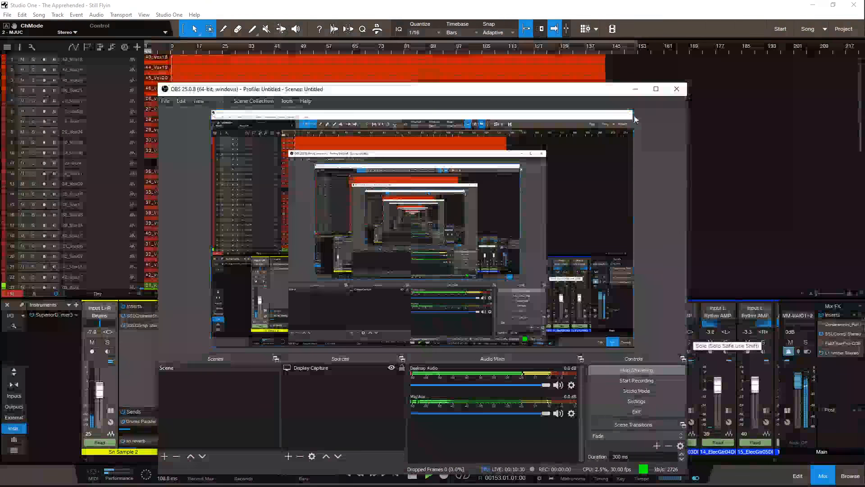
click(719, 230)
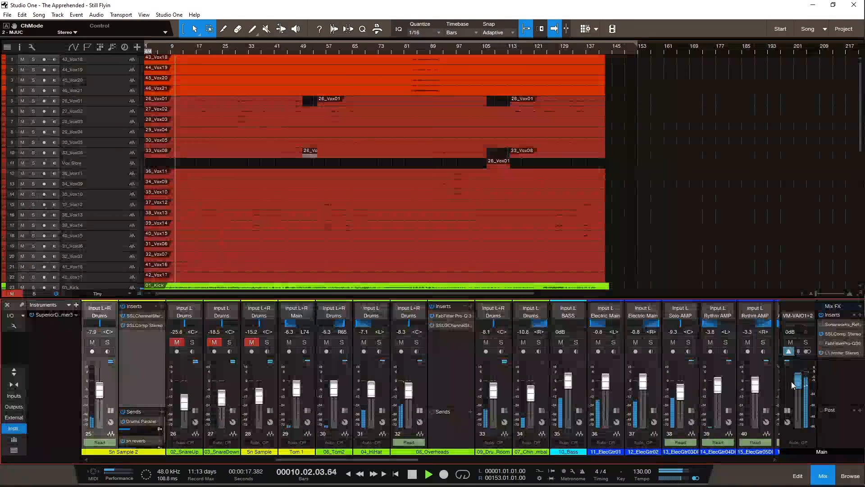
Step: Try a Main output volume of +0.8 dB and bring it back to 0 dB
drag(796, 386, 796, 385)
scroll(795, 382, up, 1)
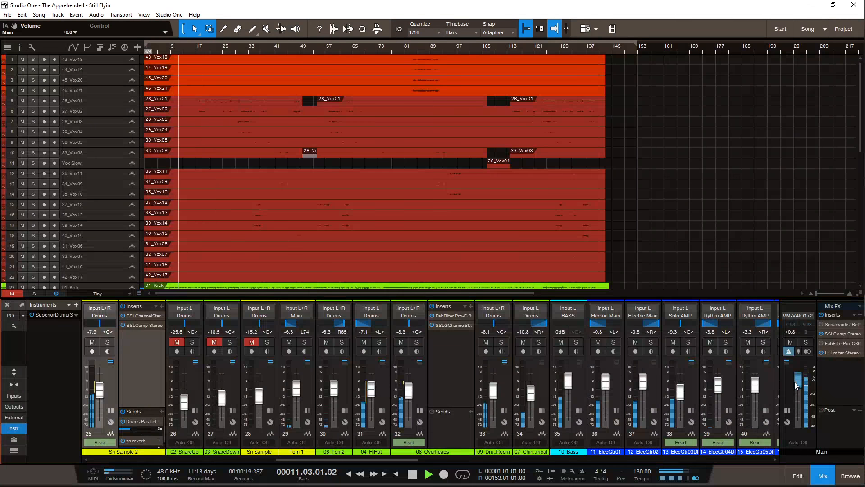
scroll(794, 382, down, 2)
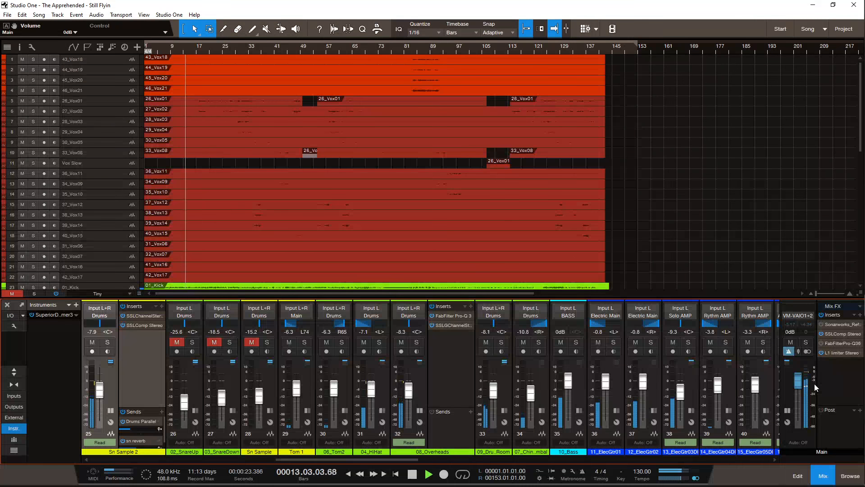
Step: Set the track height to Overview and bring the tracks from Sn Sample 2 to Superior Drummer 3 into view during playback
mouse_move(863, 391)
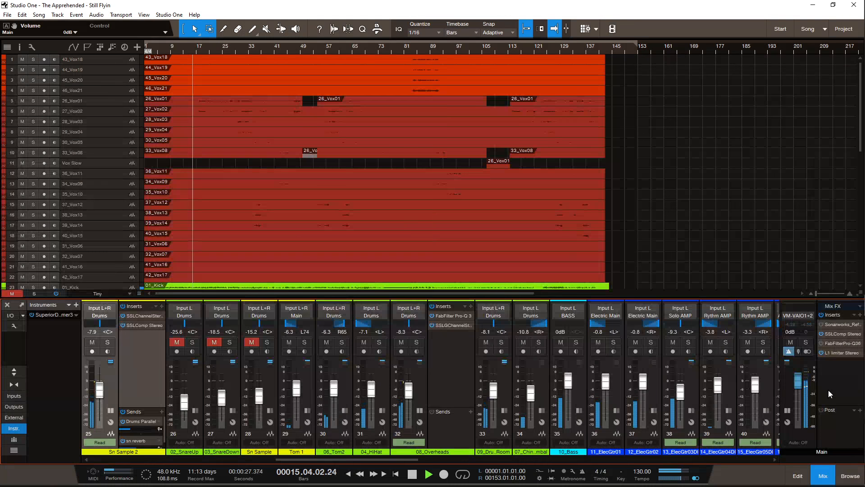
mouse_move(863, 425)
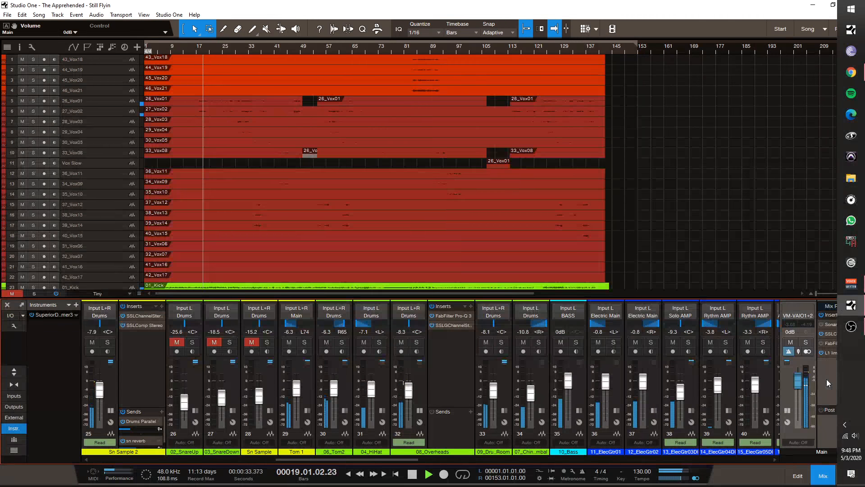
scroll(683, 226, down, 6)
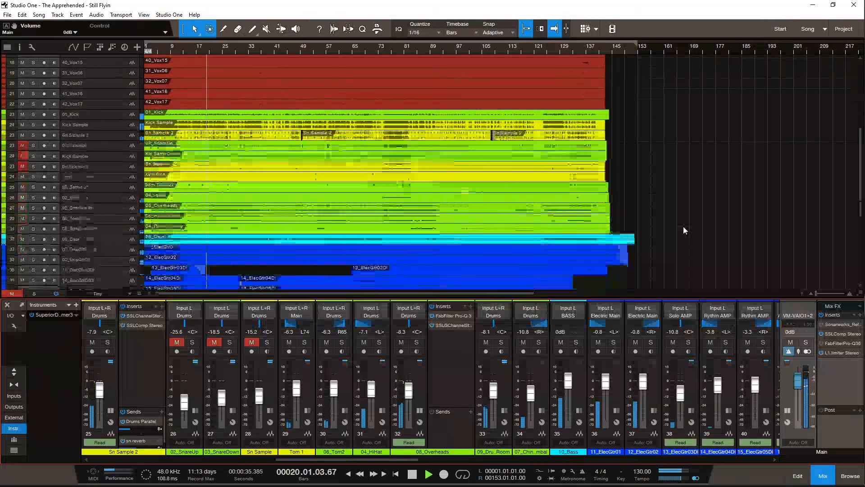
scroll(684, 226, down, 8)
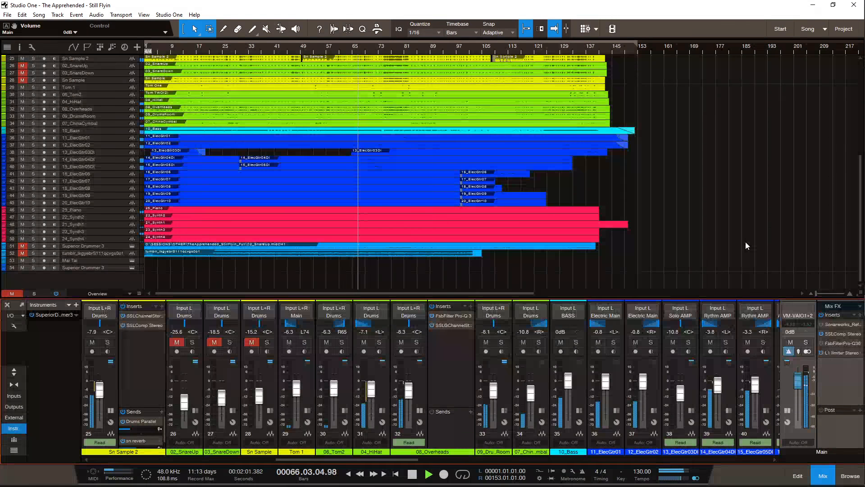
Step: Switch to the YouTube Studio stream dashboard in Chrome and pop out the live chat, placing its window over the emptied chat area
mouse_move(862, 343)
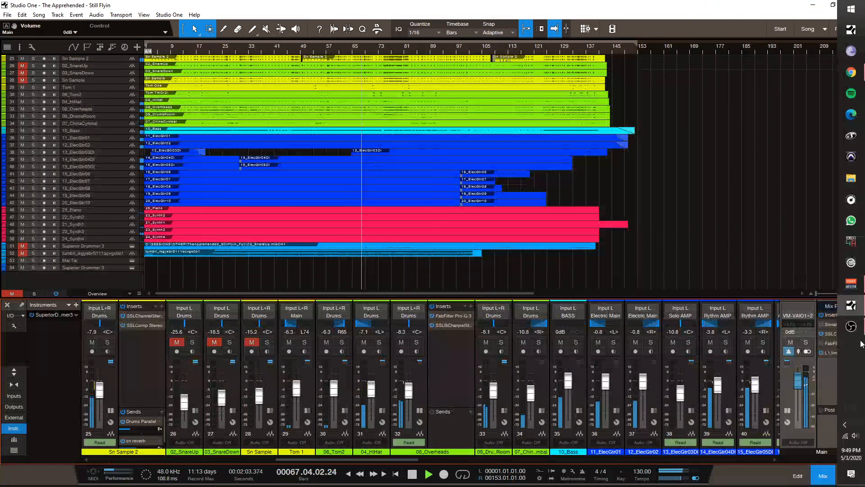
click(851, 72)
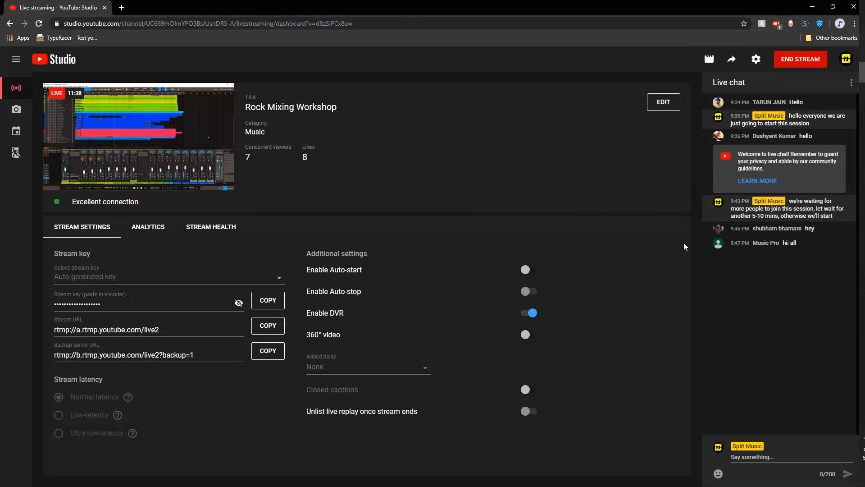
click(851, 83)
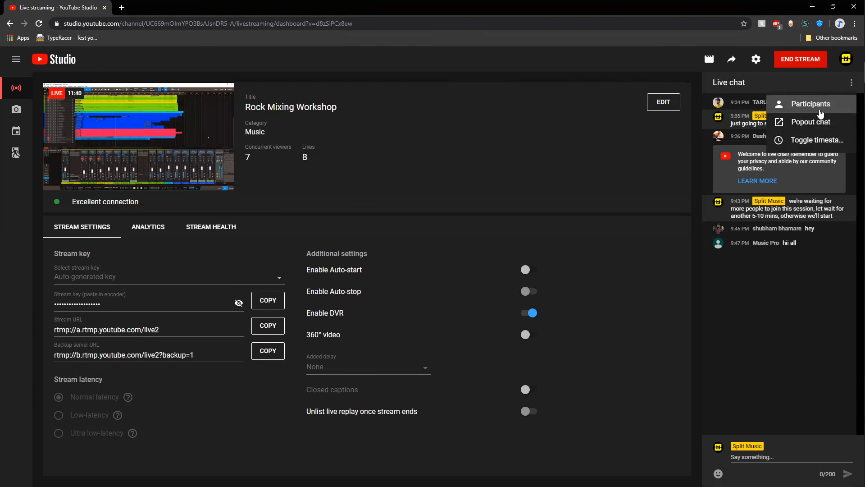
click(766, 121)
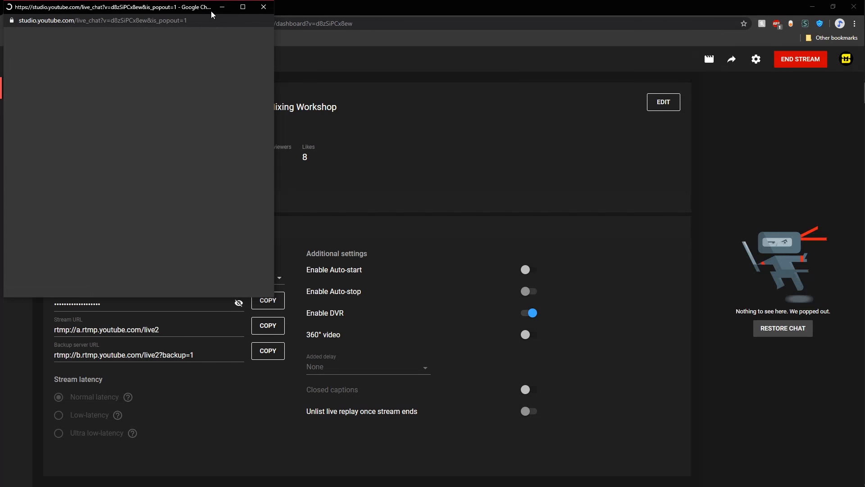
drag(211, 9, 805, 62)
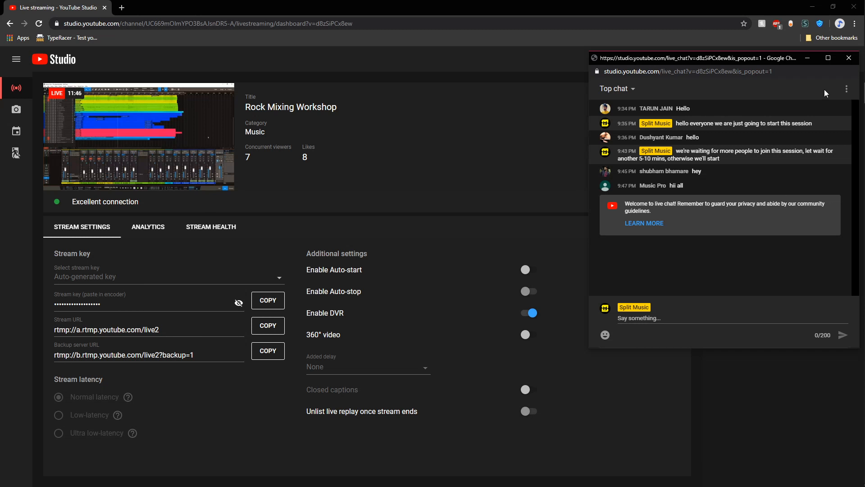
Step: Minimise the popped-out chat and the YouTube Studio window to return to the Studio One session
click(810, 60)
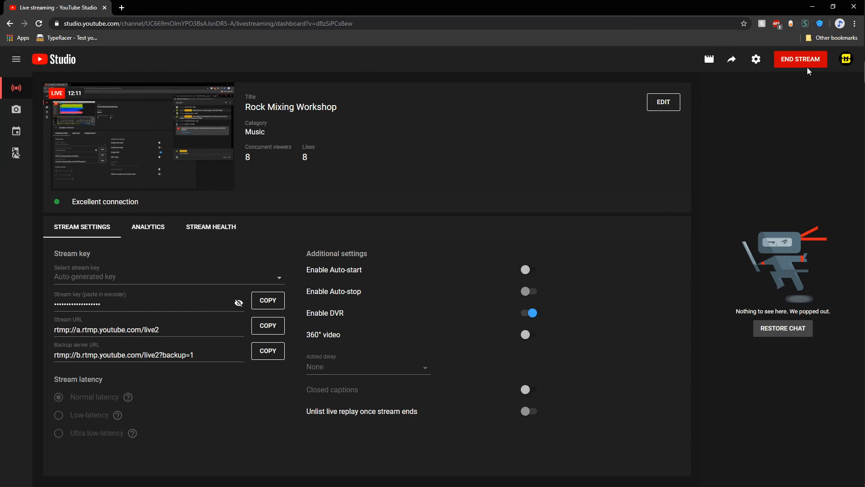
click(814, 6)
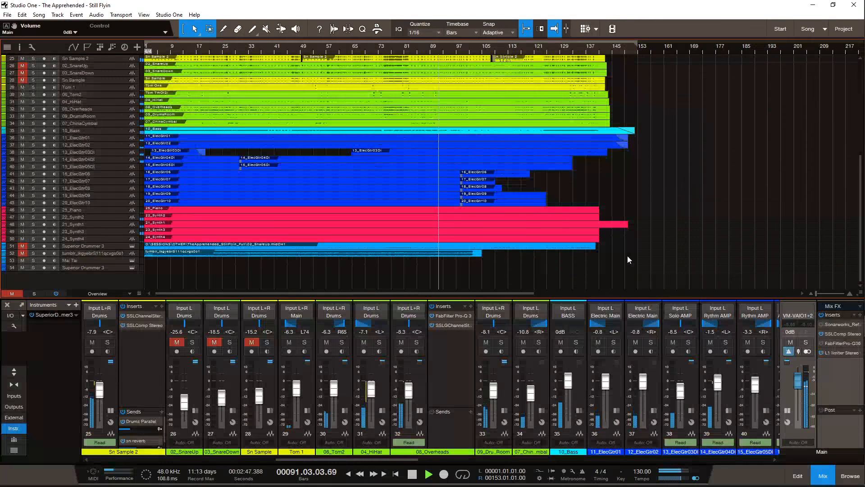
scroll(628, 256, up, 3)
scroll(628, 255, down, 3)
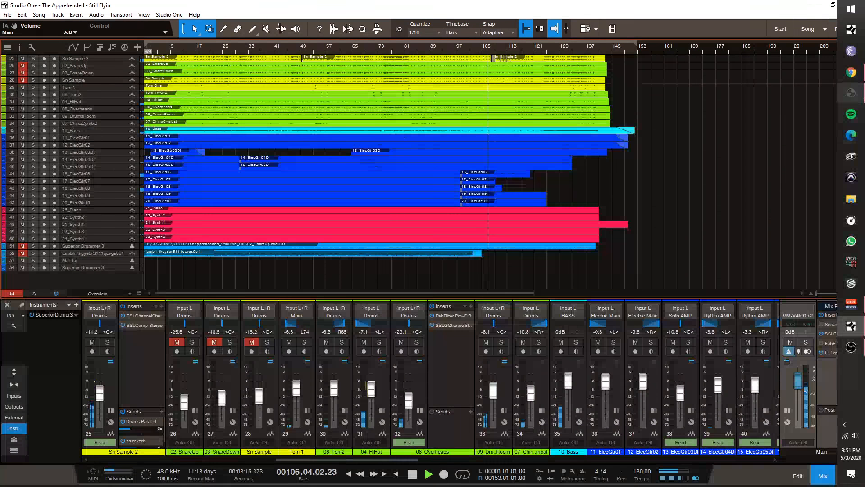
Step: Bring up the popped-out live chat, read the newest viewer question and minimise the chat window again
mouse_move(852, 72)
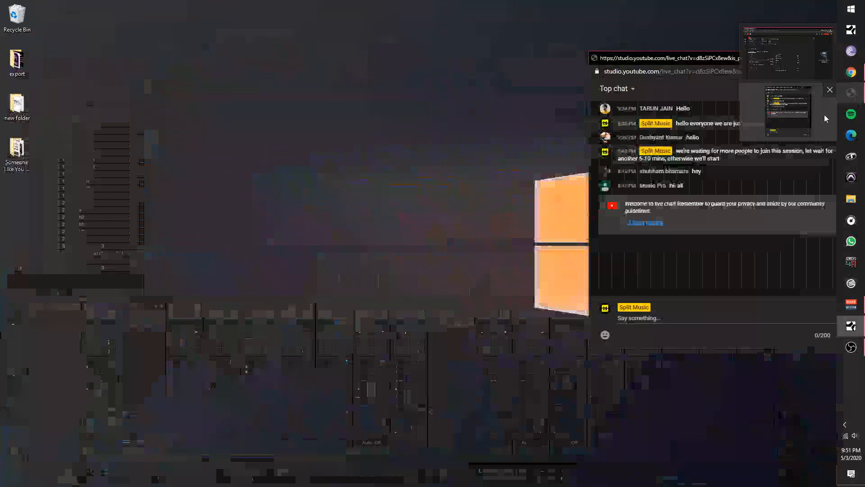
click(824, 114)
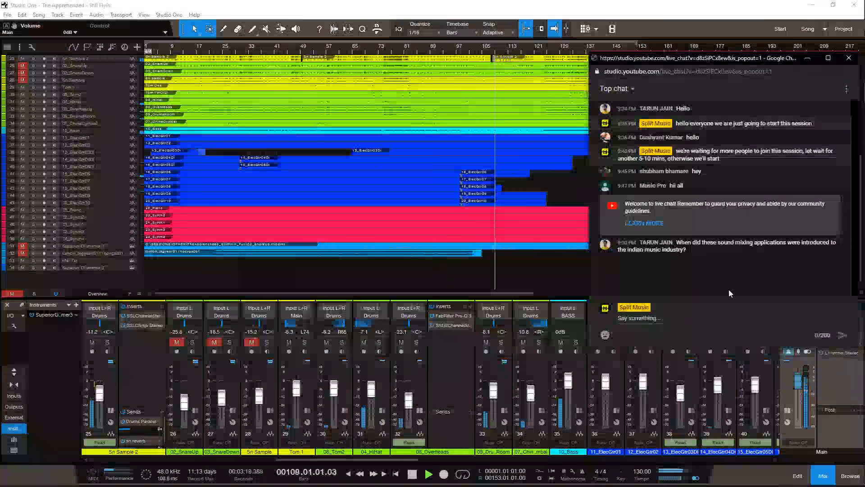
click(718, 318)
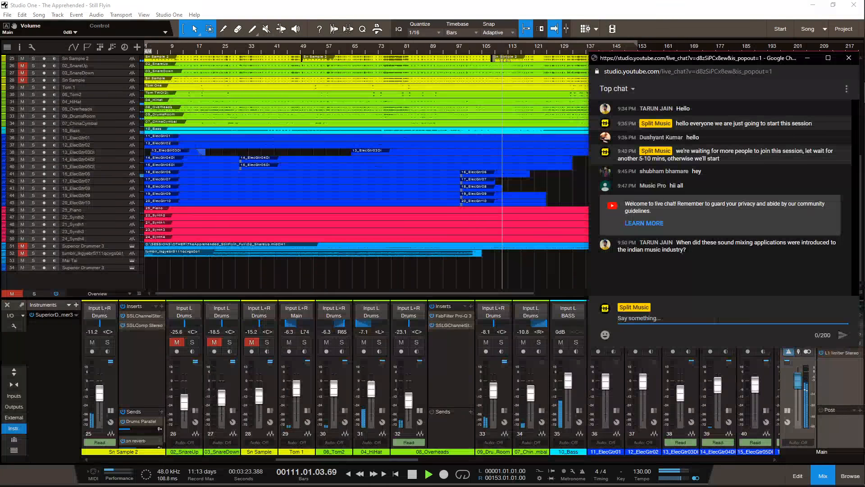
click(758, 276)
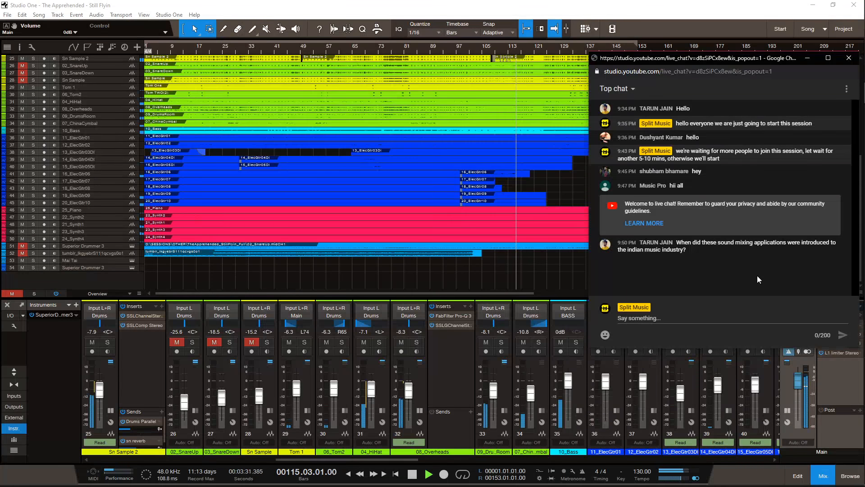
click(807, 60)
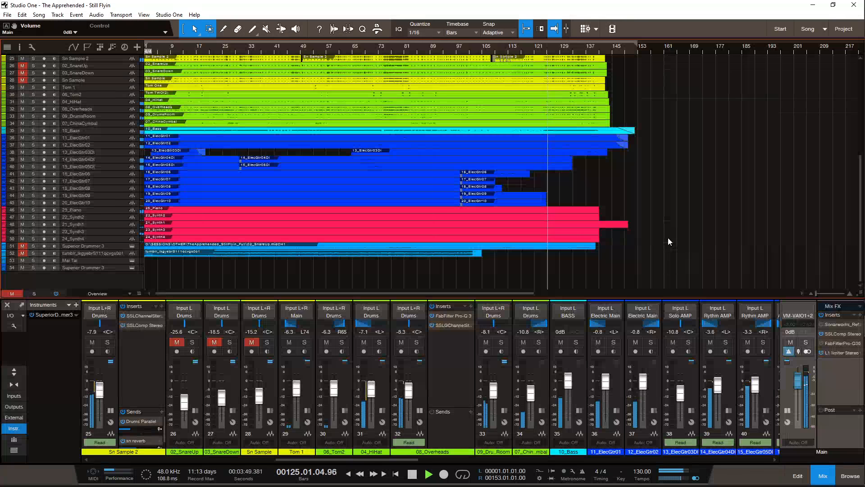
Step: Reopen the live chat window, send the reply "Good question. Will get to it in a minute." and minimise the window
mouse_move(856, 100)
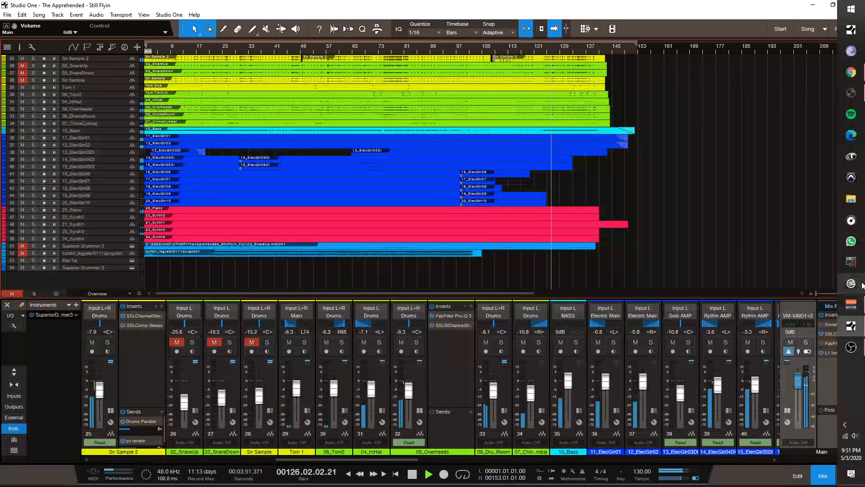
click(856, 98)
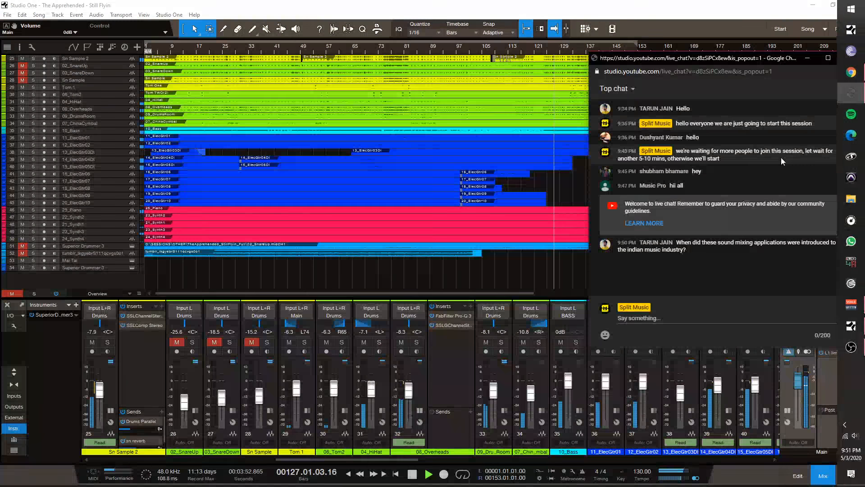
click(694, 318)
text(Goosd)
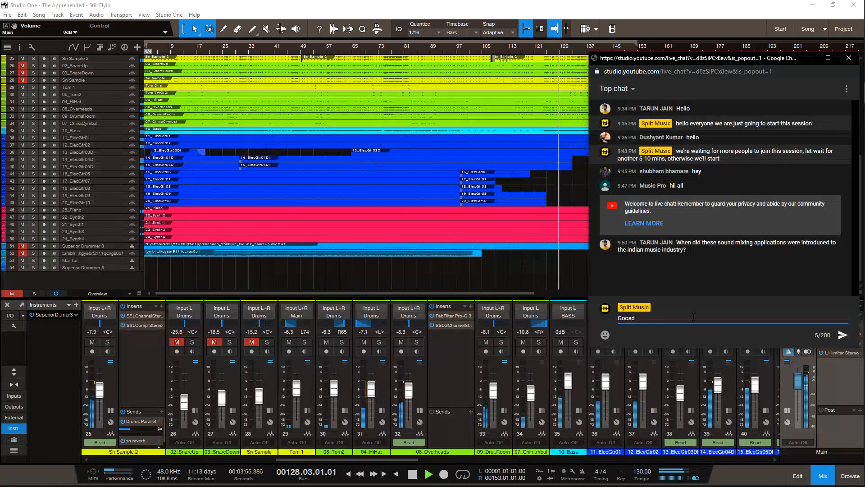
key(BackSpace)
key(BackSpace)
text(d questi)
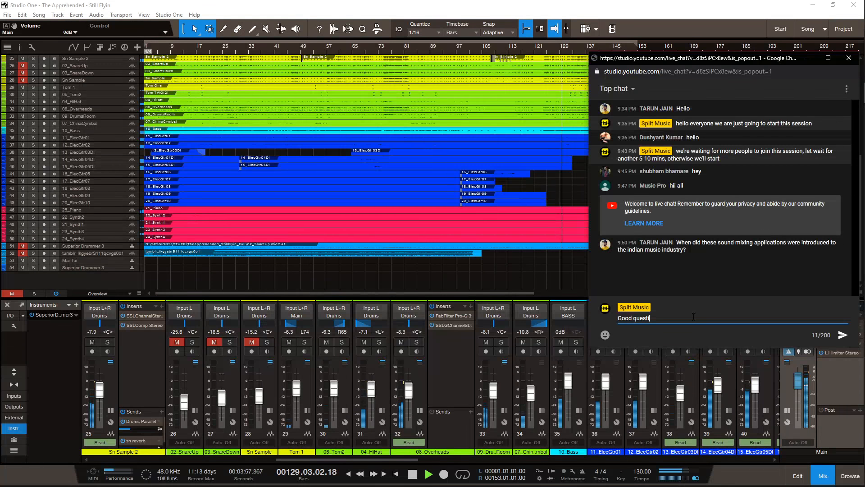
text(on )
text( Will g)
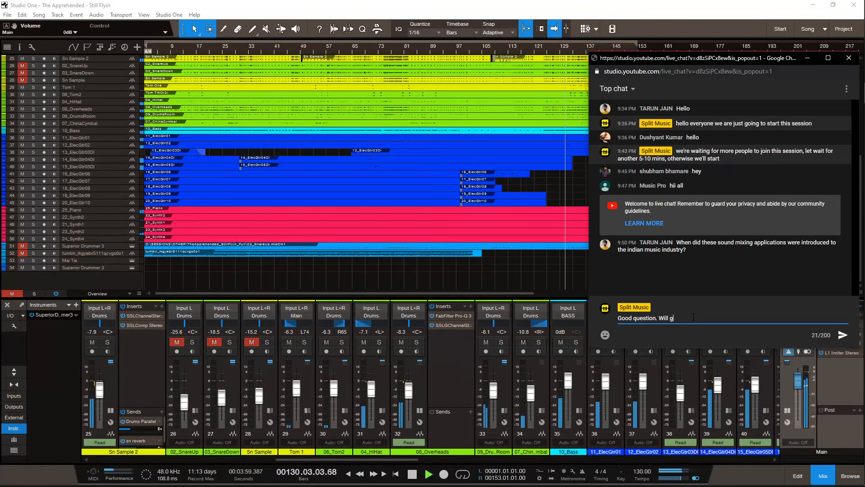
text(et to it!)
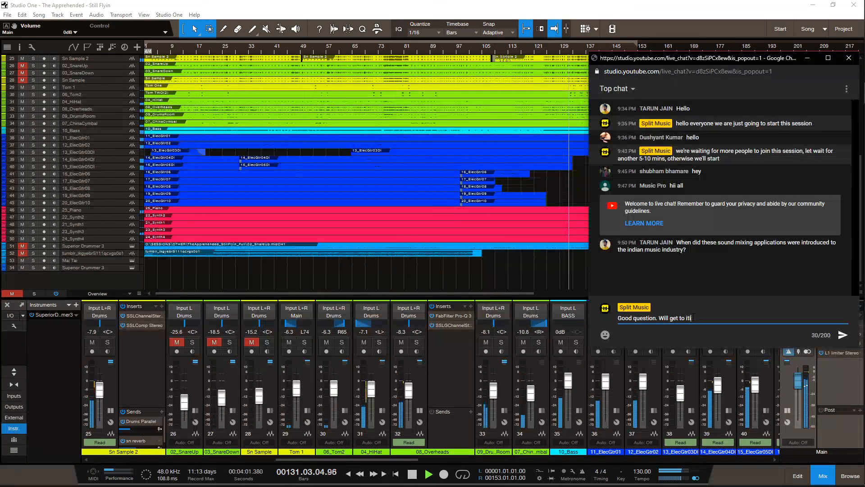
key(BackSpace)
text(in a minu)
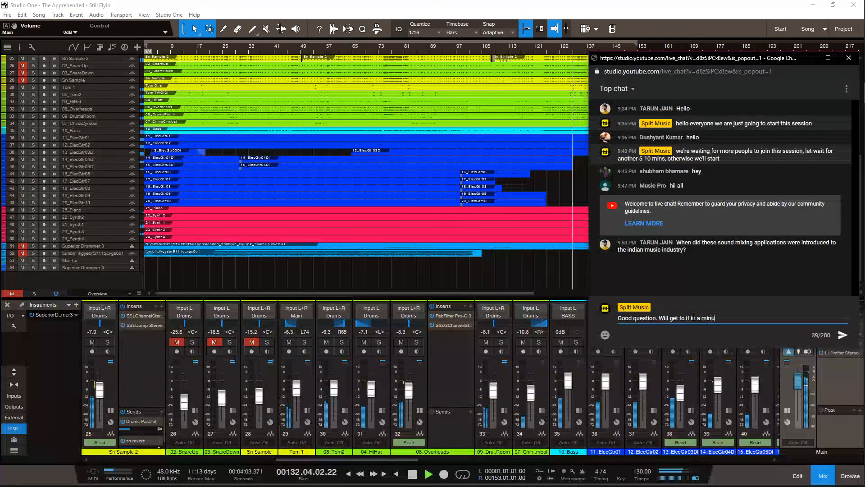
text(te.)
key(Return)
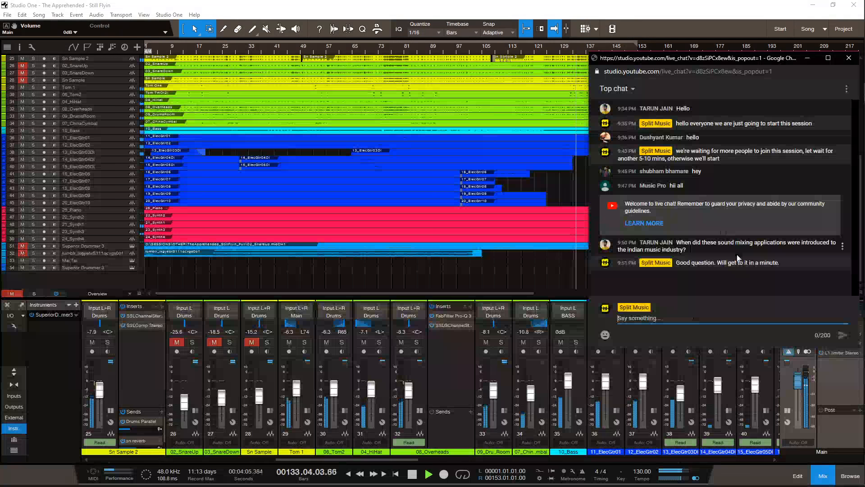
click(740, 277)
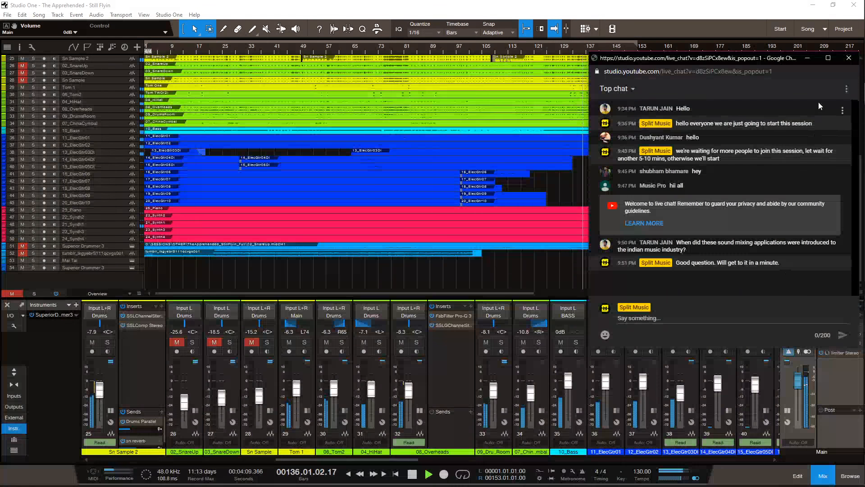
click(807, 59)
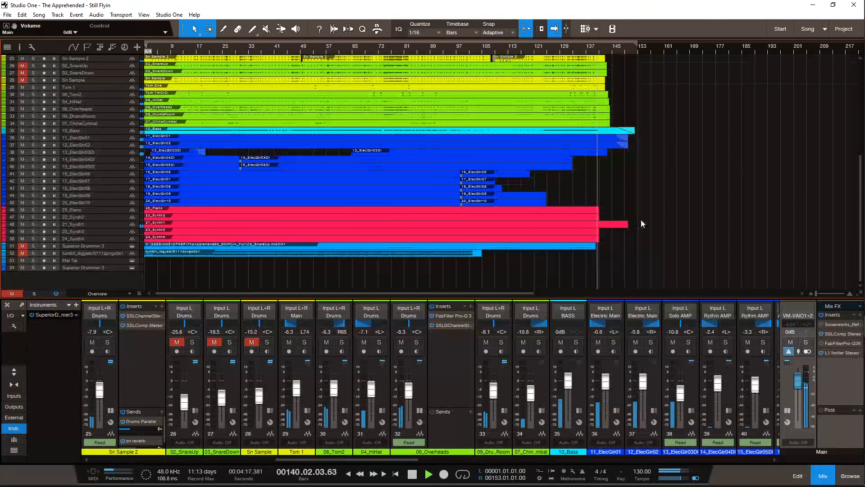
Step: Look over the vocal and instrument tracks as the song ends, stop playback and return the playhead to the song start
scroll(641, 219, up, 2)
scroll(641, 220, up, 4)
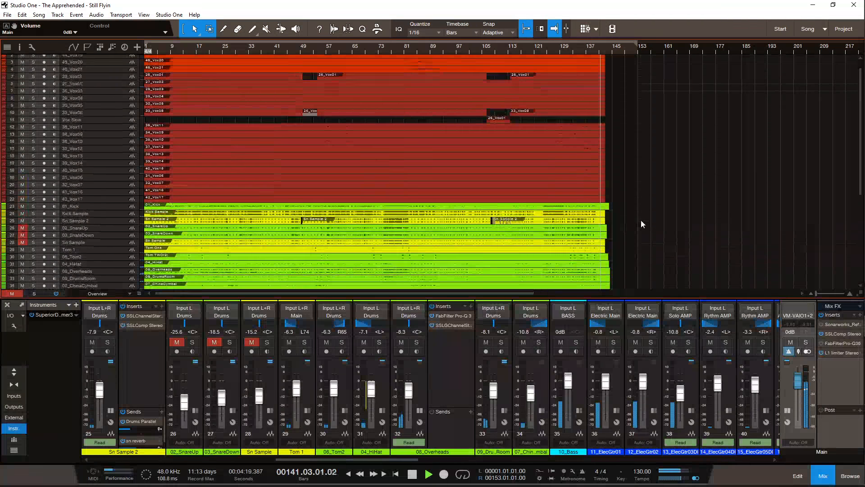
scroll(641, 220, up, 1)
scroll(641, 220, down, 7)
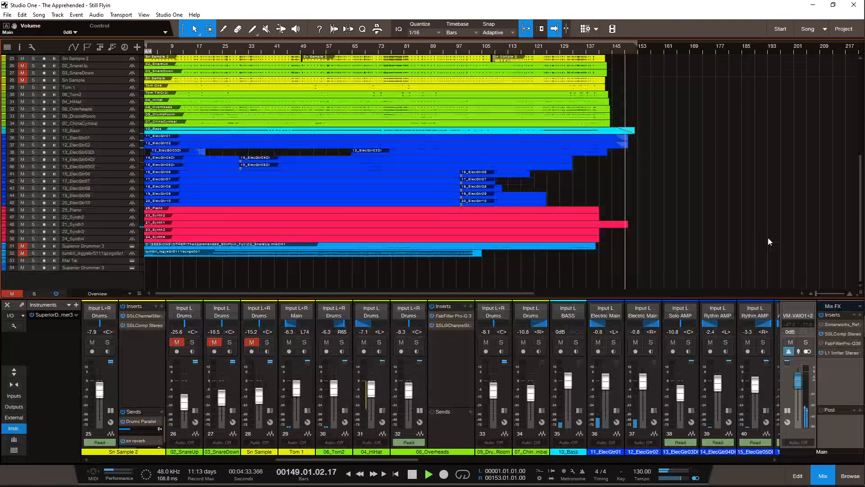
key(space)
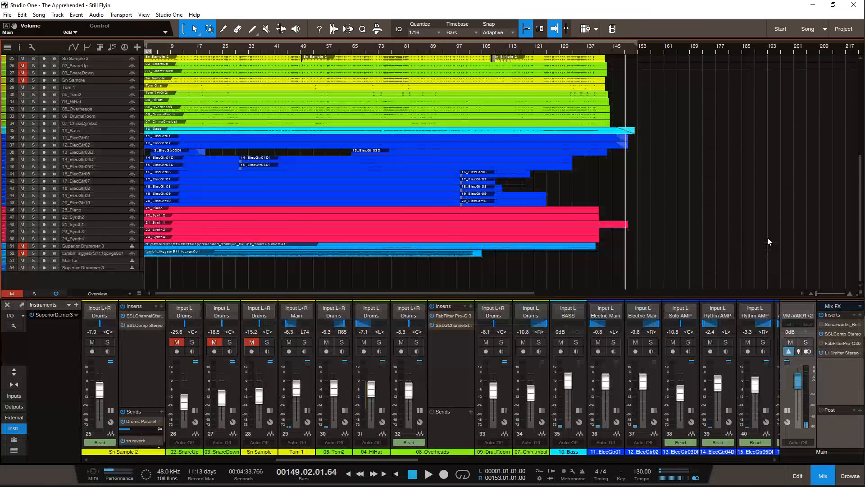
key(Home)
Step: Hide the mix console so the arrangement shows every track from 43_Vox18 down to the last Superior Drummer 3
scroll(715, 250, up, 8)
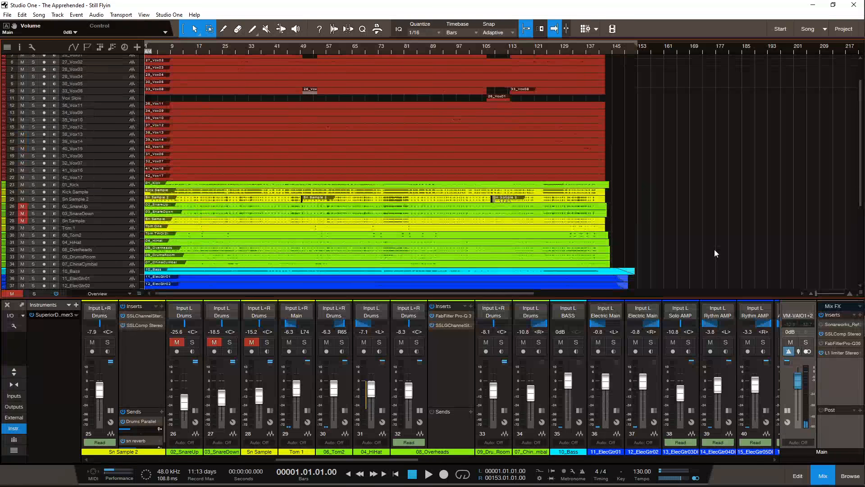
click(824, 480)
Step: Bring up the live chat window, place it slightly lower over the arrangement and minimise it
mouse_move(856, 342)
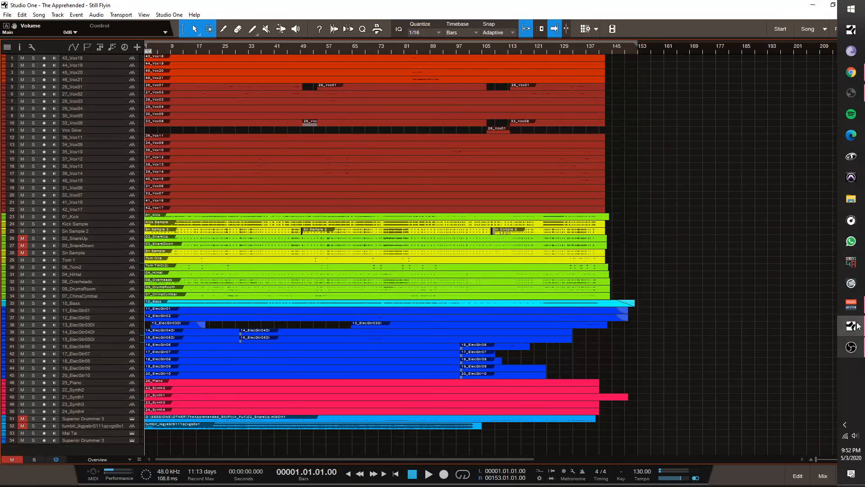
mouse_move(852, 93)
click(812, 118)
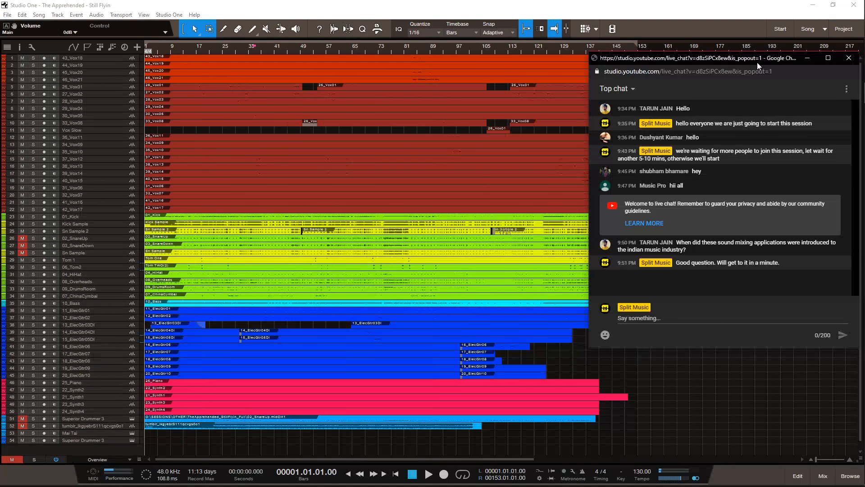
drag(757, 63, 756, 102)
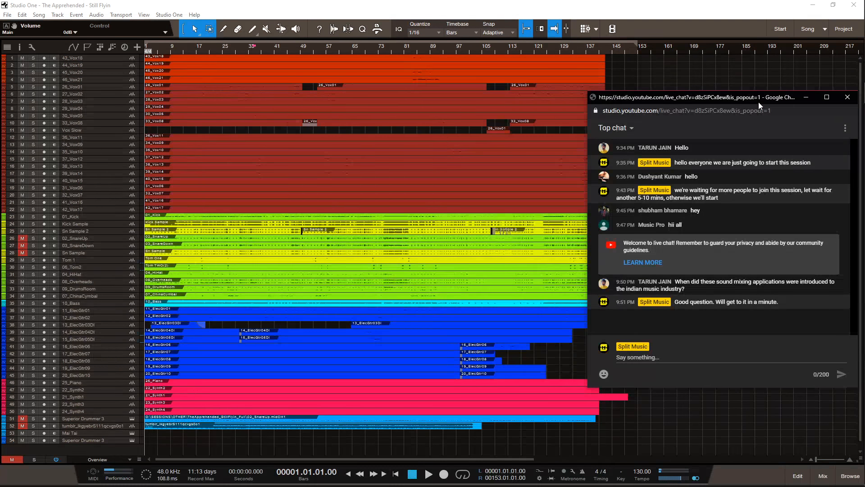
click(806, 98)
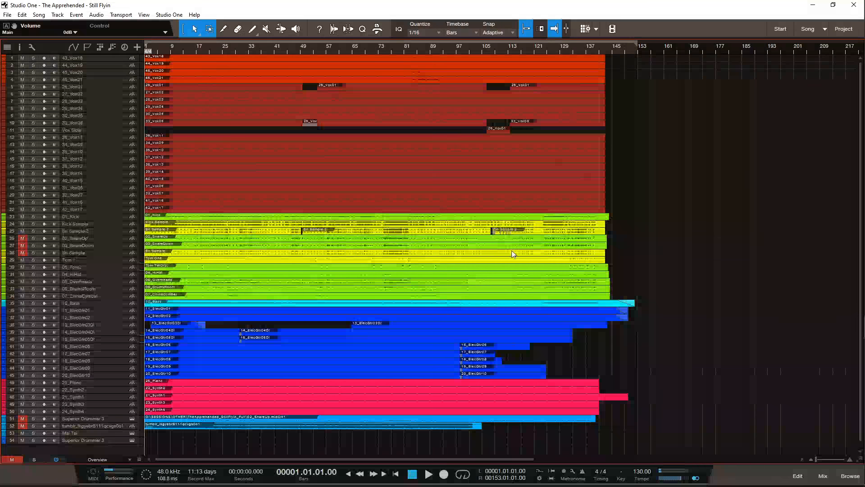
Step: Show the mix console at its bus channels, including Lead Vox, Drums and Amb Vox, and save the song
click(821, 480)
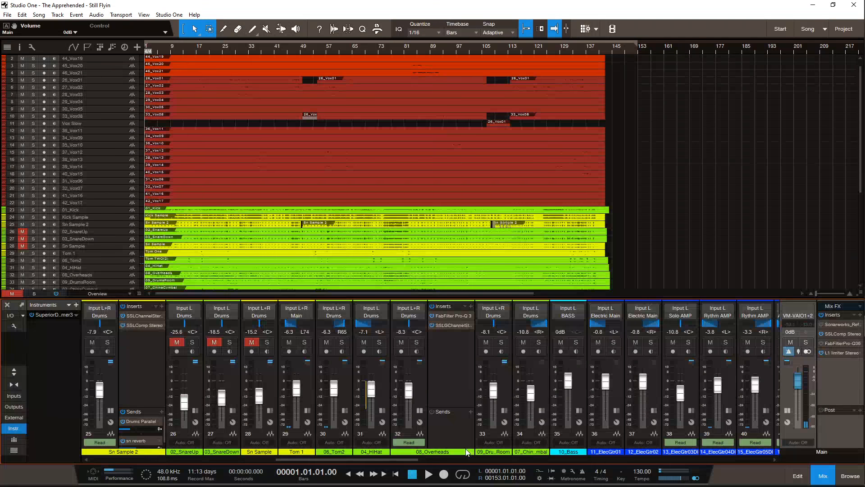
drag(408, 459, 485, 460)
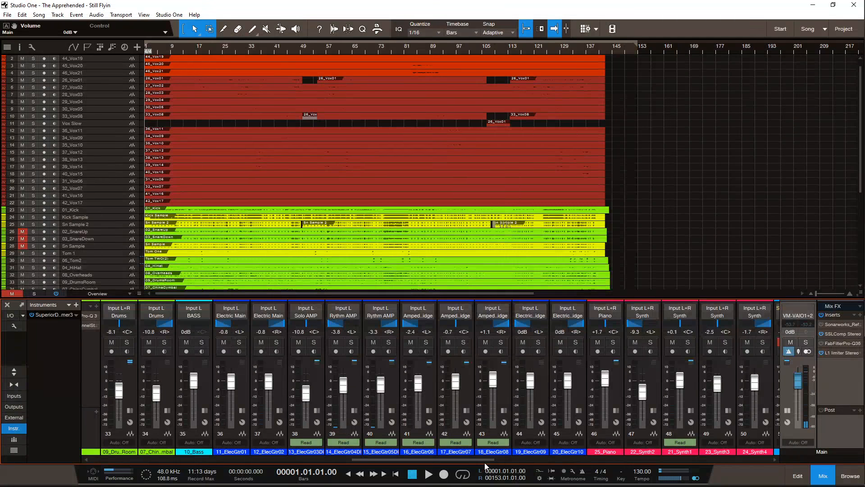
drag(485, 462, 766, 458)
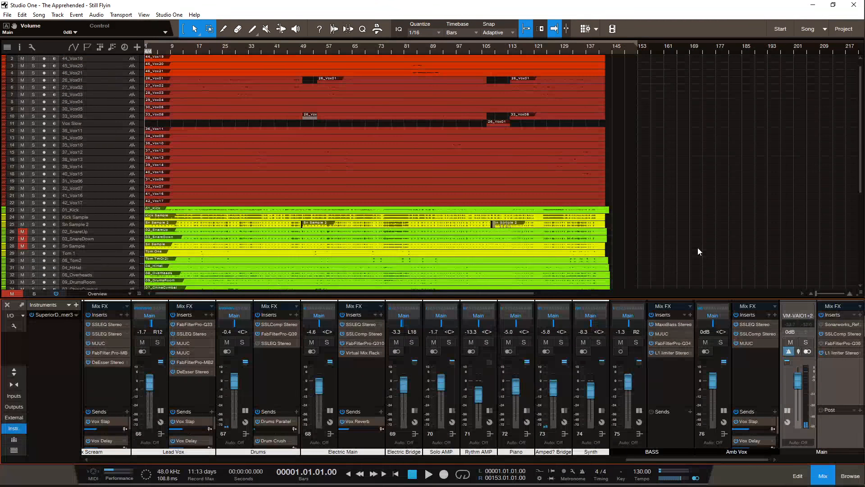
key(ctrl+s)
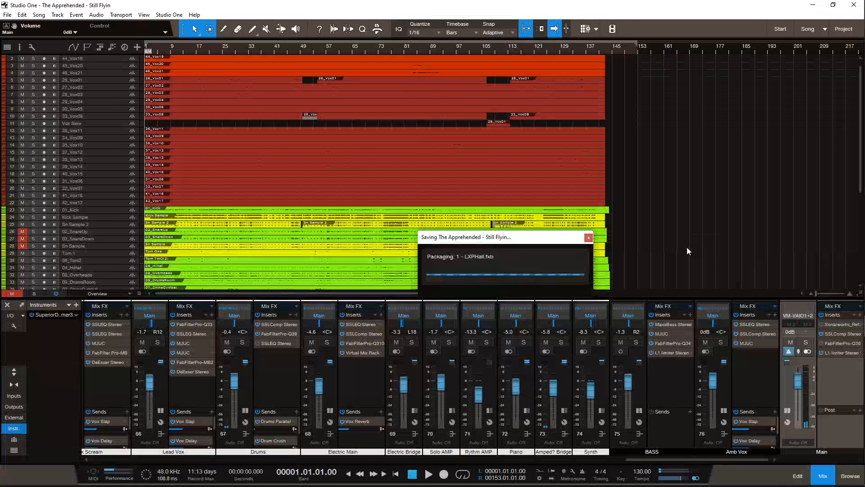
Step: Check the live chat window for new messages, minimise it and return to the first vocal tracks in the arrangement
scroll(679, 248, up, 1)
scroll(678, 248, down, 5)
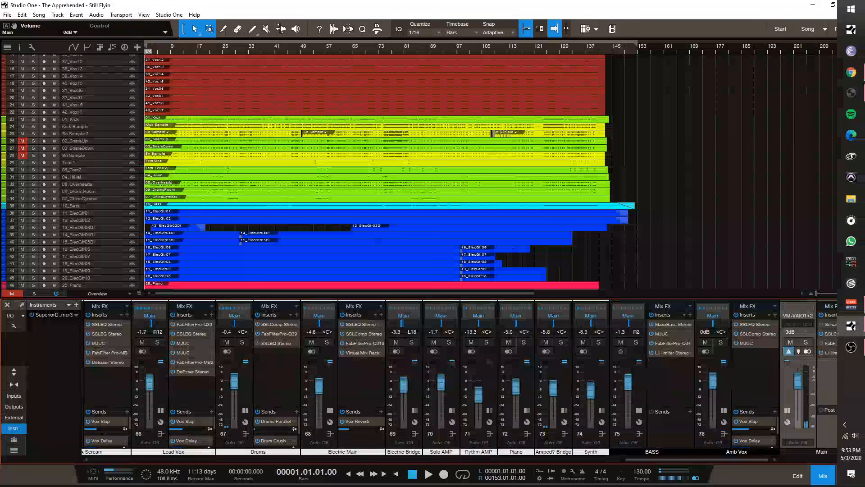
click(850, 96)
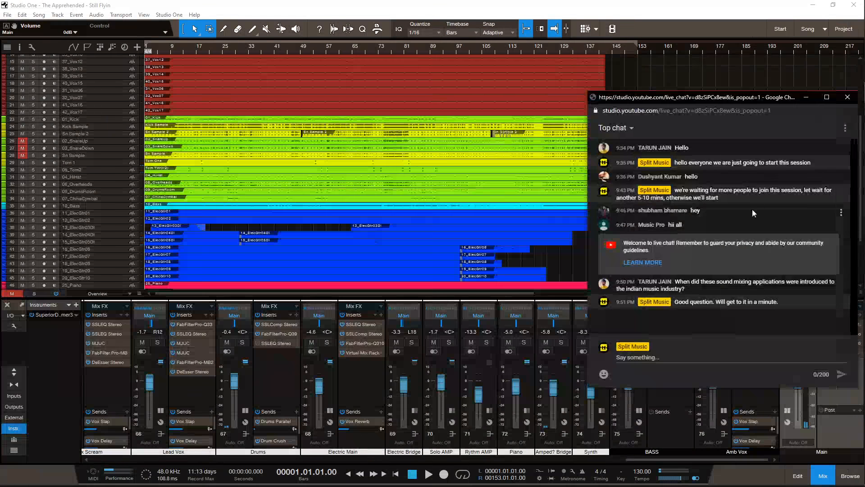
click(806, 97)
scroll(681, 227, up, 5)
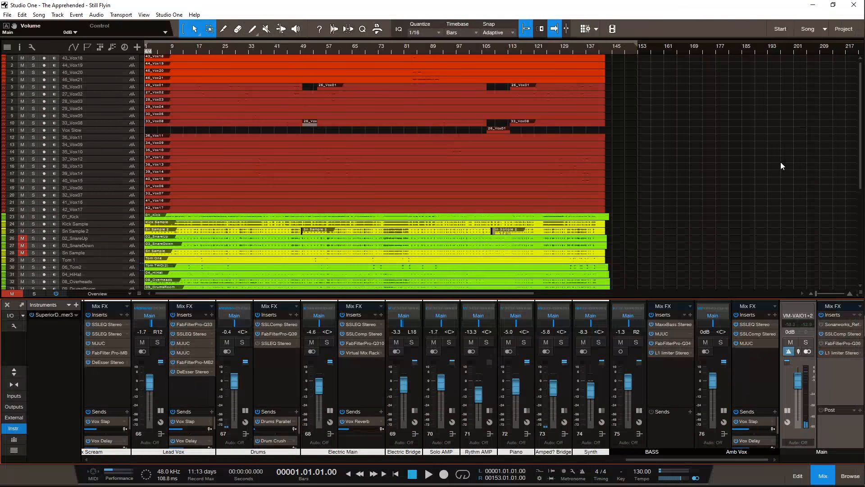
Step: Save the song and leave the mix console hidden so the full arrangement is shown
click(823, 476)
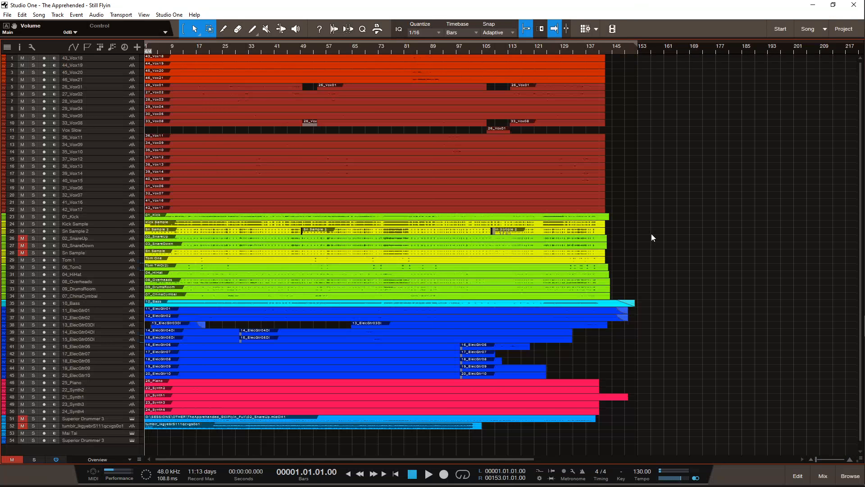
key(ctrl+s)
click(823, 476)
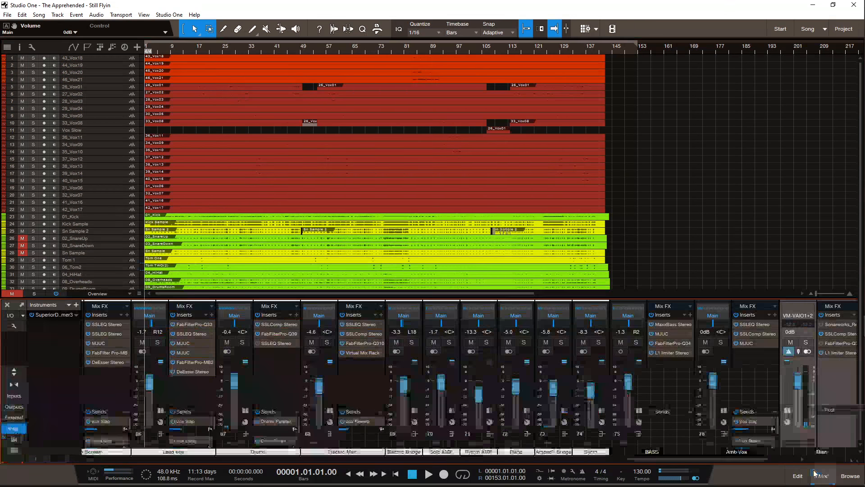
click(823, 476)
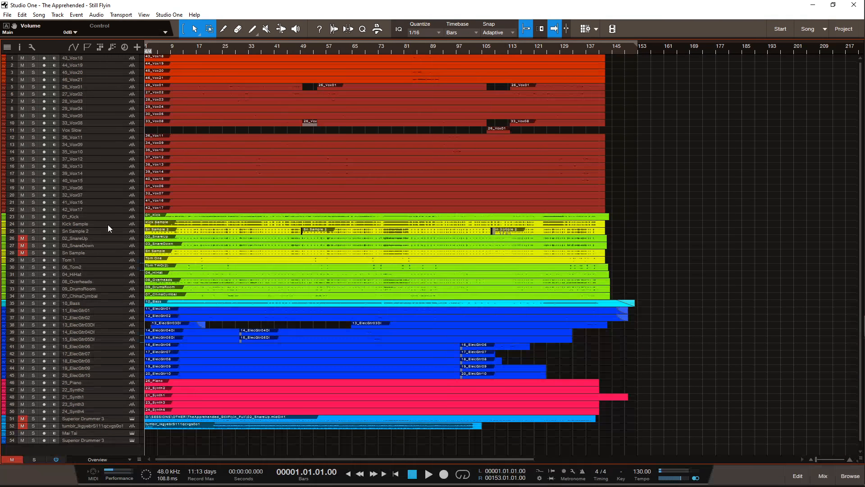
Step: Enlarge the 10_Bass track to roughly twice its height in the track list
scroll(117, 298, down, 1)
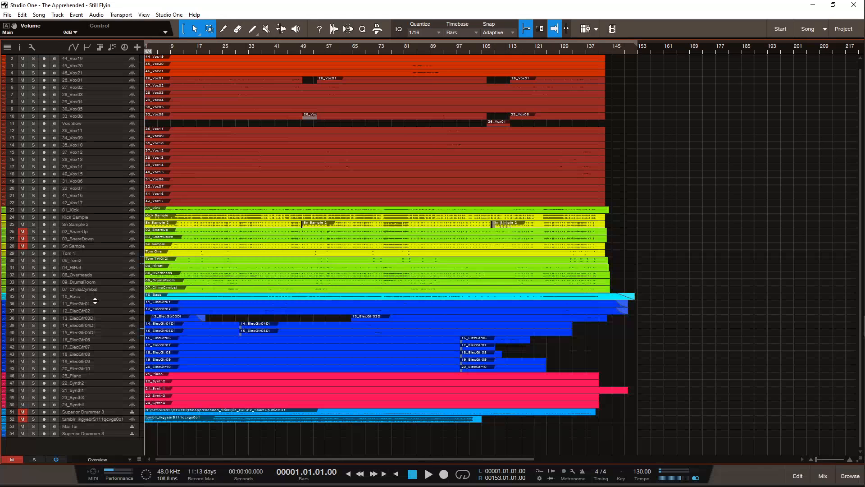
drag(95, 299, 115, 311)
click(116, 324)
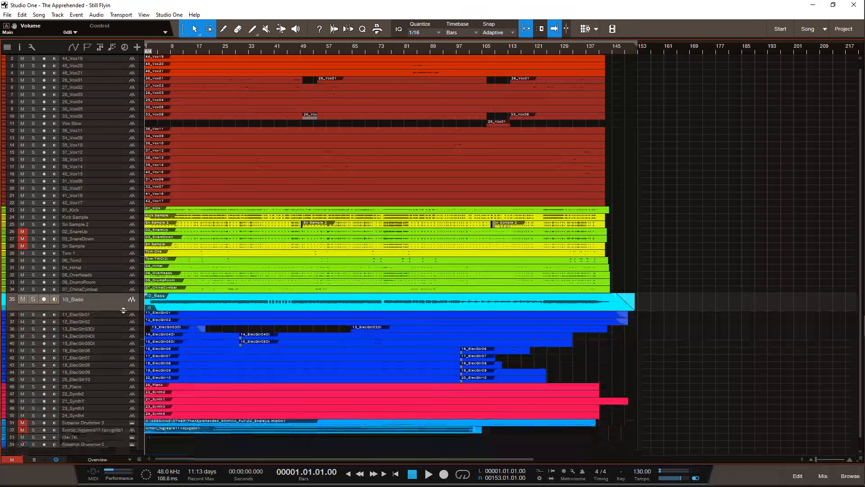
Step: Select all the electric guitar tracks, from 11_ElecGtr01 through 20_ElecGtr10, in the track list
click(115, 317)
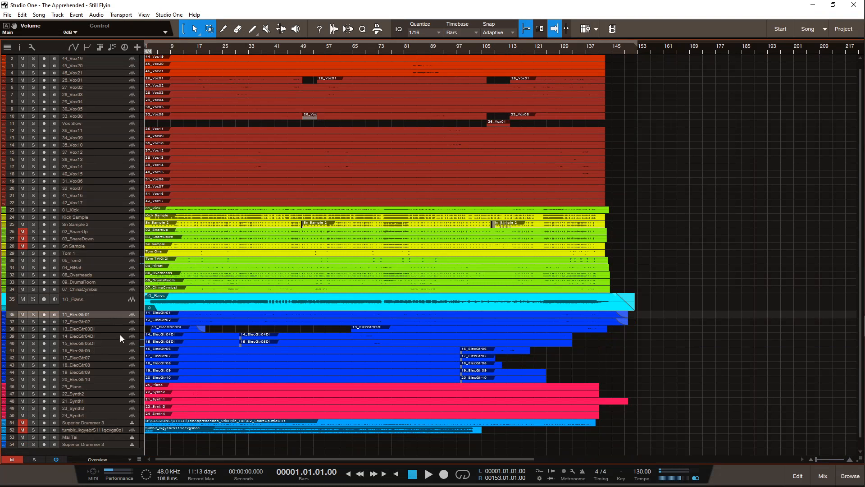
shift+click(106, 381)
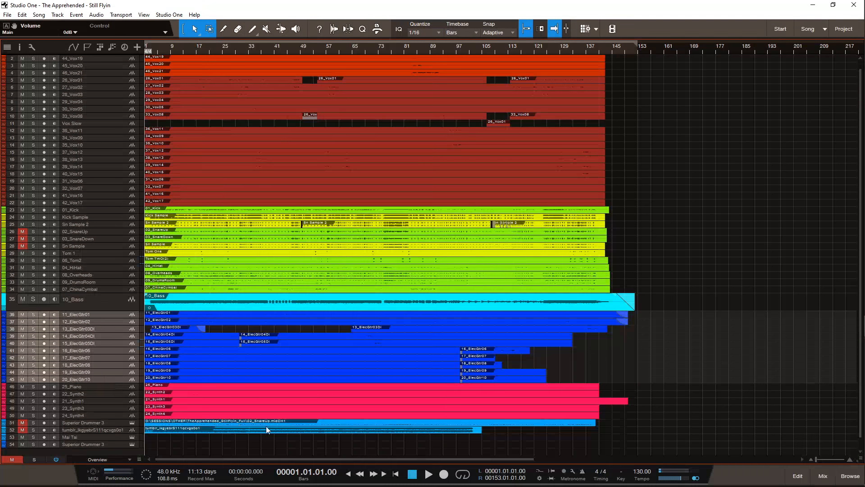
scroll(106, 381, down, 1)
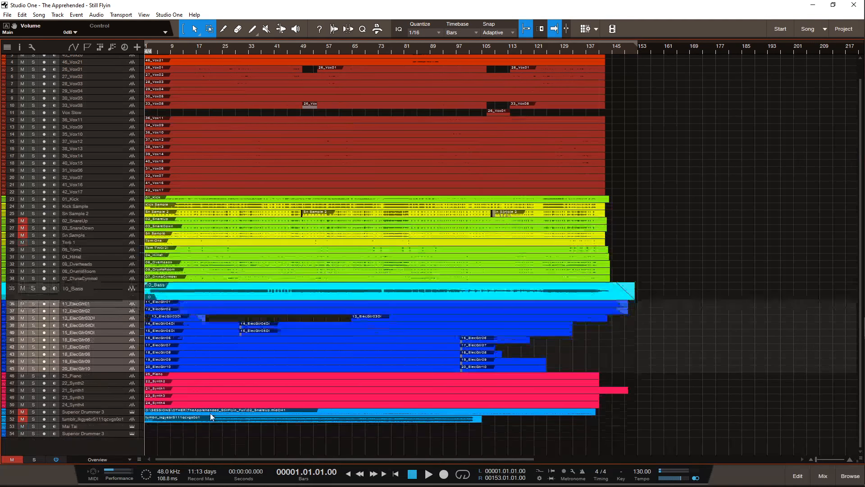
Step: Select the 25_Piano track, followed by the group of synth tracks from 22_Synth2 through 24_Synth4
click(107, 376)
click(109, 383)
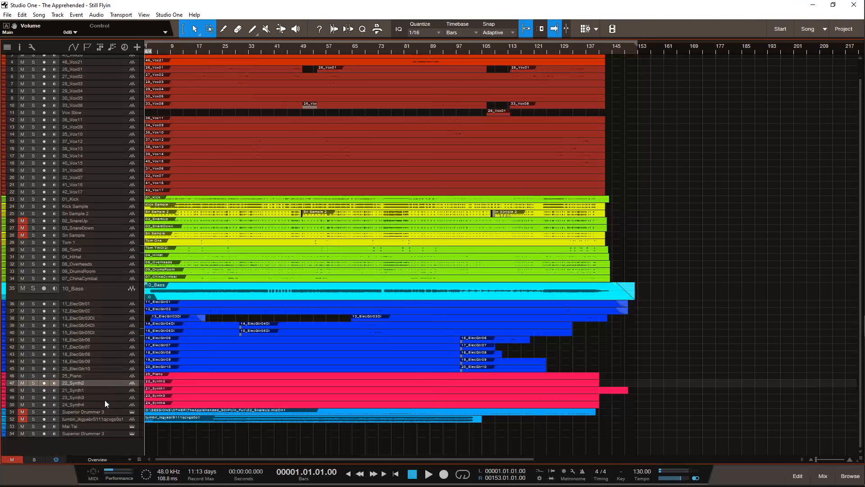
shift+click(102, 406)
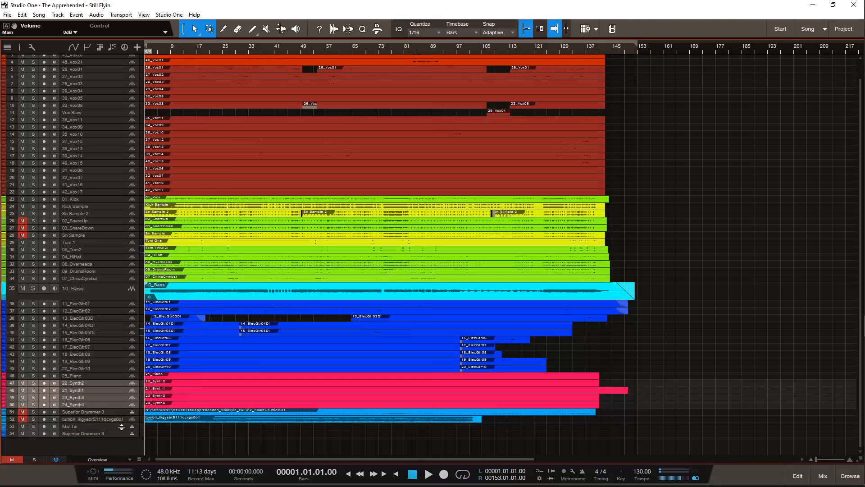
Step: Enlarge the Superior Drummer 3 track holding the 02_SnareUp MIDI part, then reduce it to roughly twice the compact track height
drag(122, 427, 123, 432)
scroll(157, 429, down, 2)
click(126, 399)
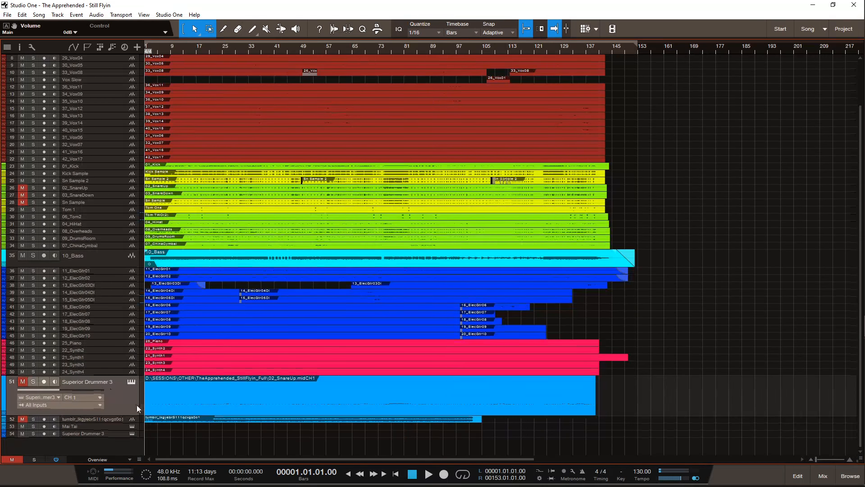
drag(121, 415, 120, 374)
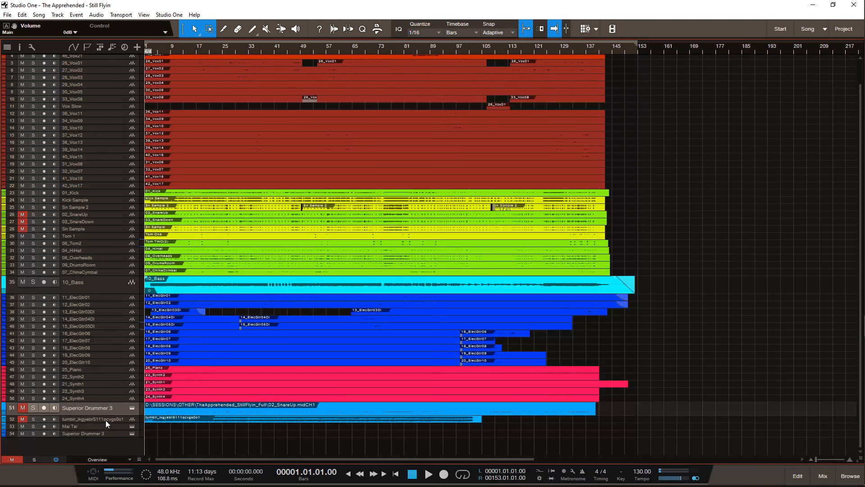
Step: Enlarge the tumblr audio track, briefly solo and unsolo it, and reduce it to roughly twice the compact track height
drag(105, 423, 106, 444)
click(118, 435)
scroll(222, 420, down, 1)
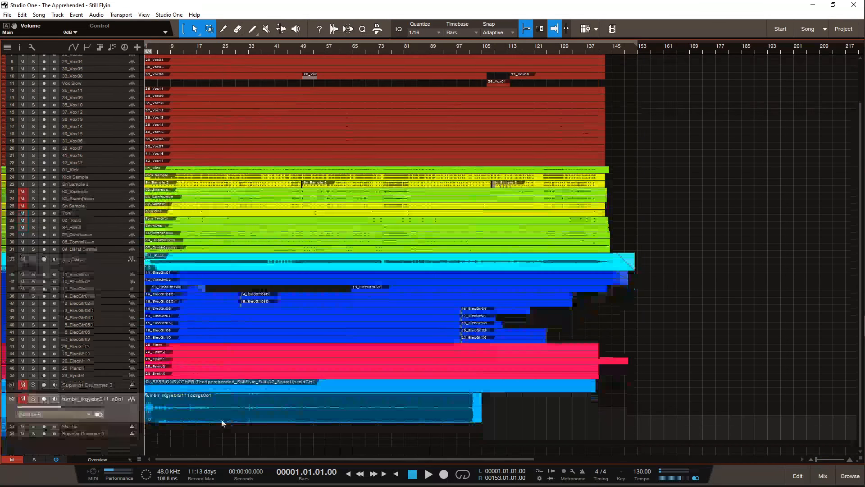
click(33, 399)
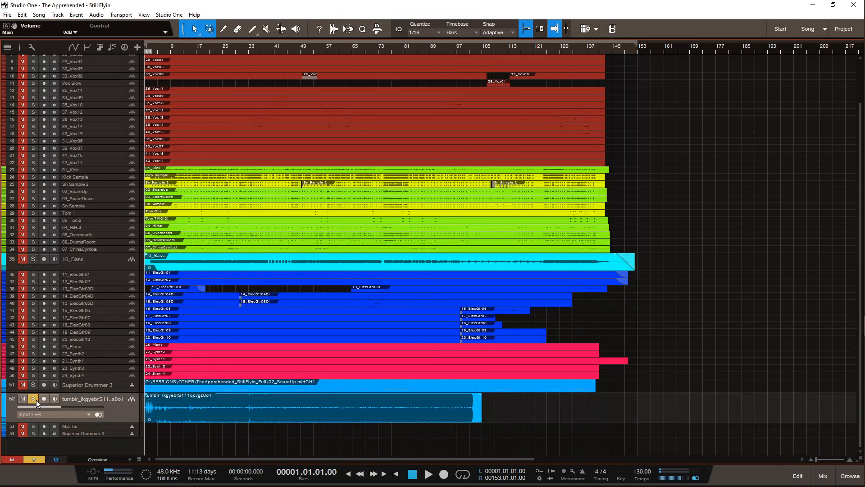
click(34, 399)
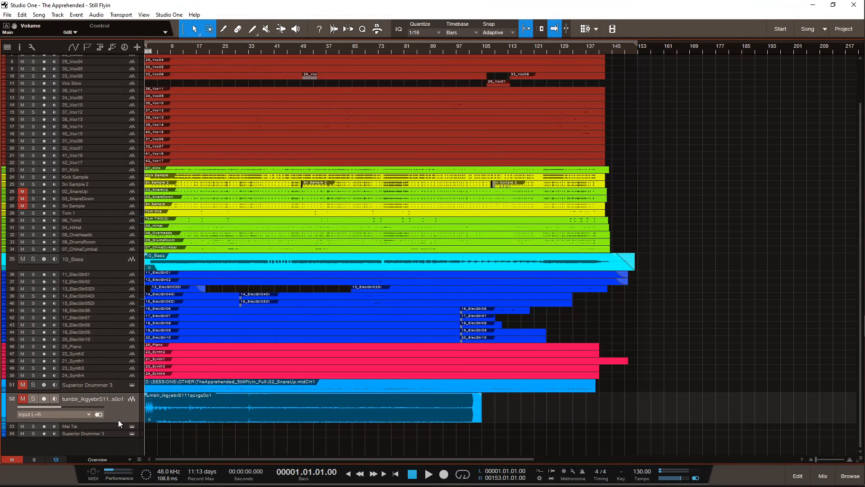
drag(118, 421, 117, 403)
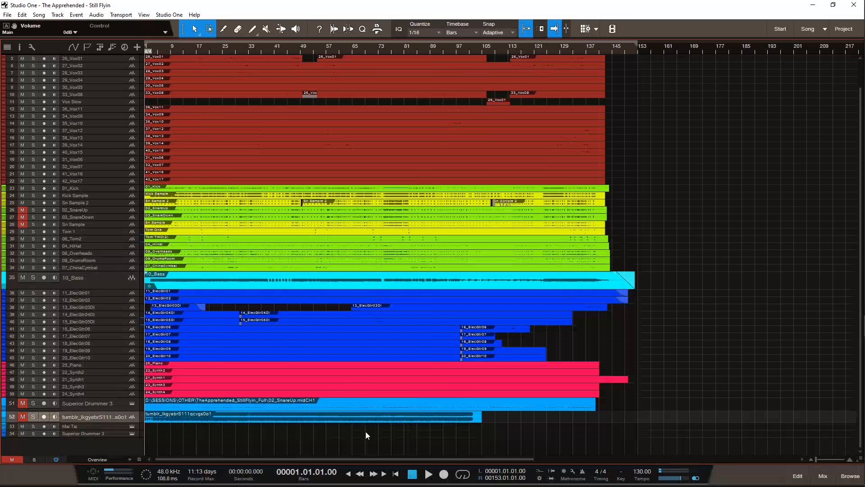
Step: Read the newest viewer questions in the live chat window and minimise it
scroll(366, 432, up, 2)
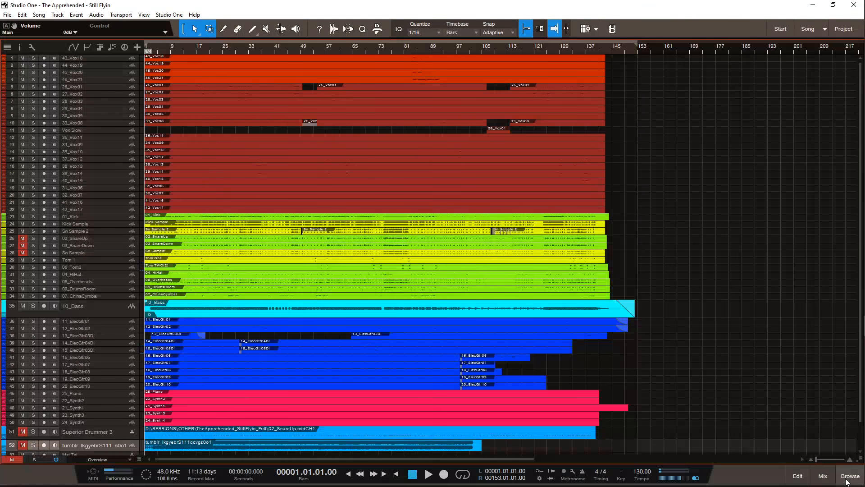
mouse_move(860, 93)
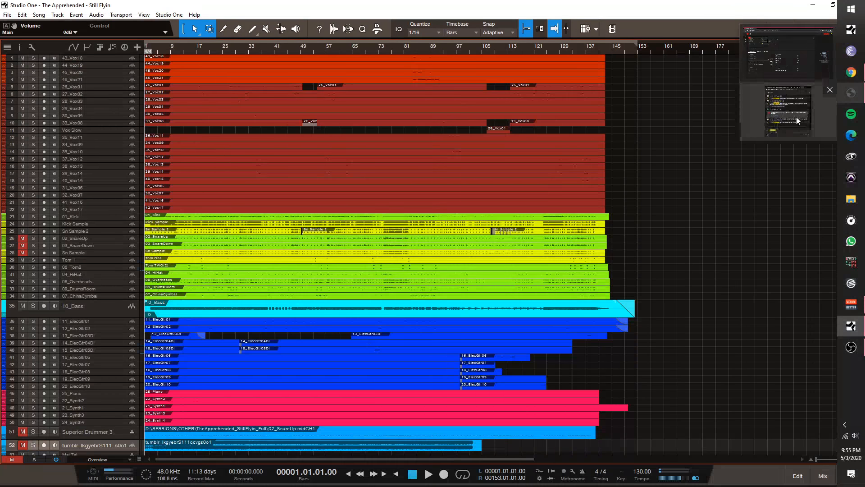
click(783, 109)
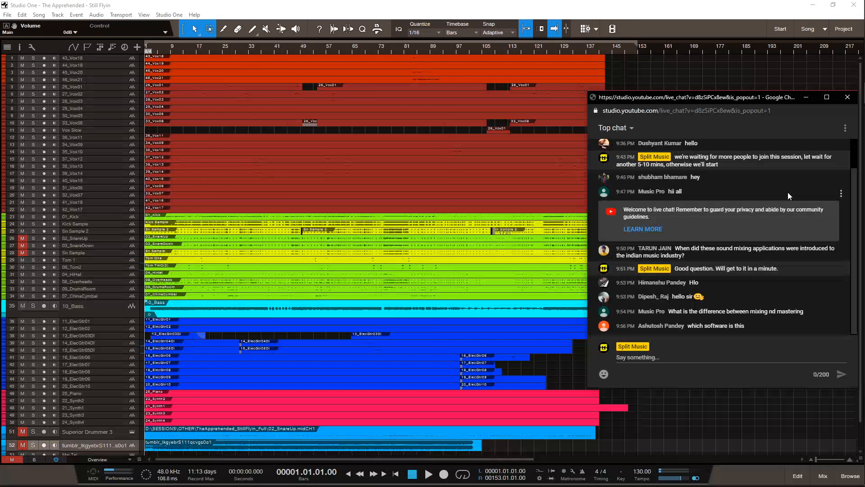
click(806, 97)
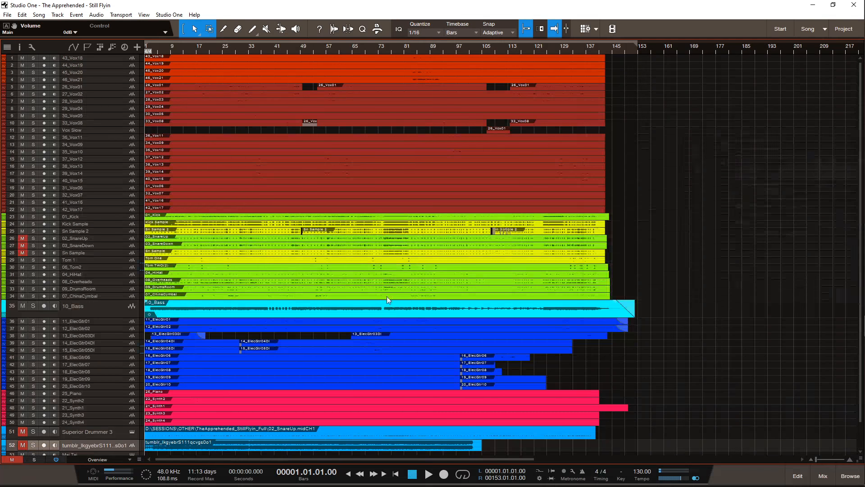
Step: Select the drum tracks from 01_Kick through 07_ChinaCymbal and enlarge them together to roughly twice their height
click(110, 218)
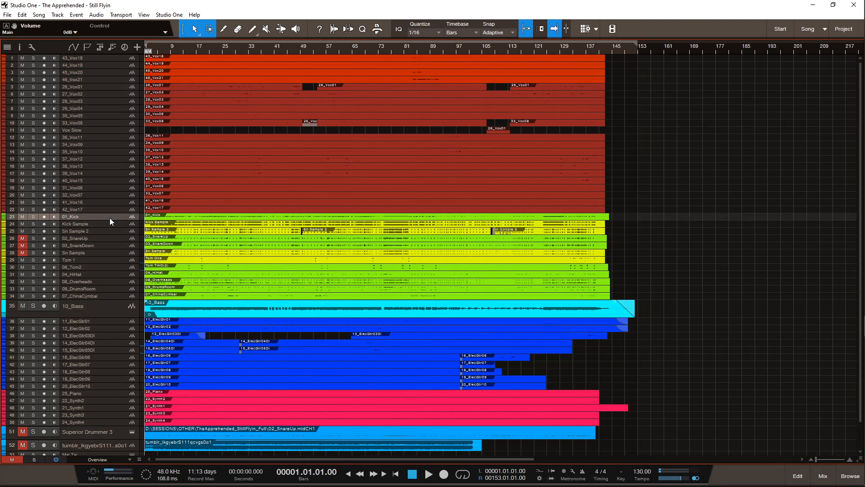
shift+click(105, 296)
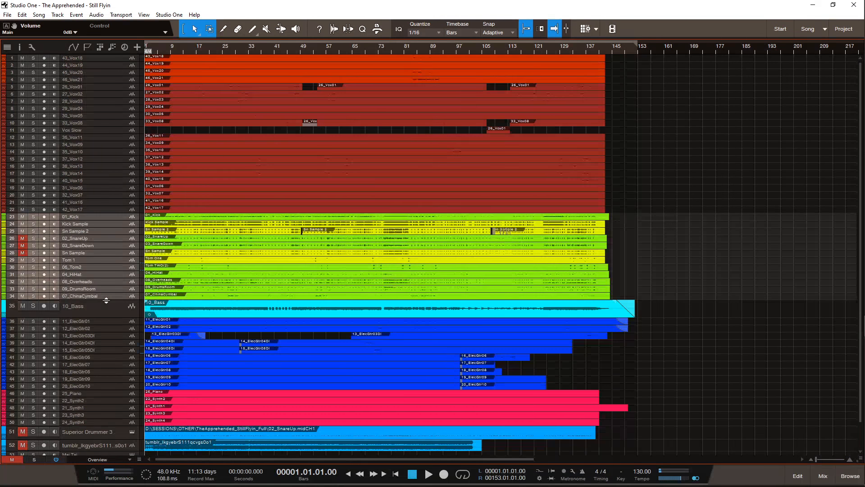
drag(106, 300, 107, 311)
scroll(119, 298, down, 4)
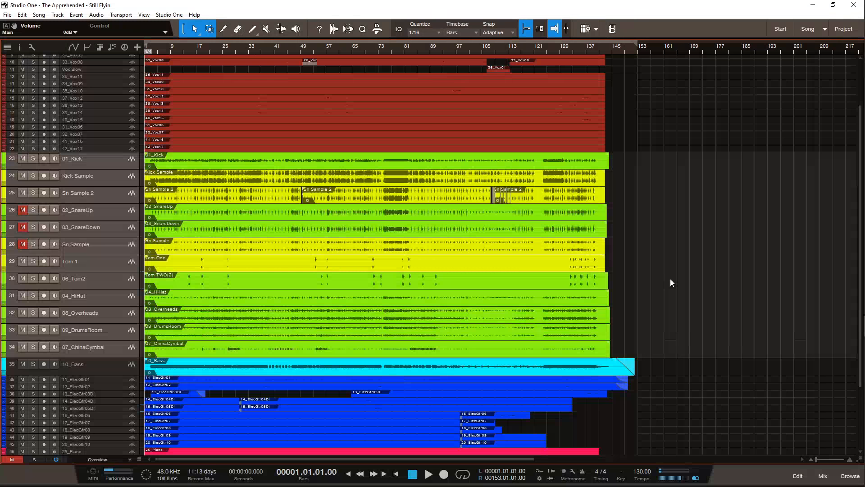
scroll(664, 280, up, 3)
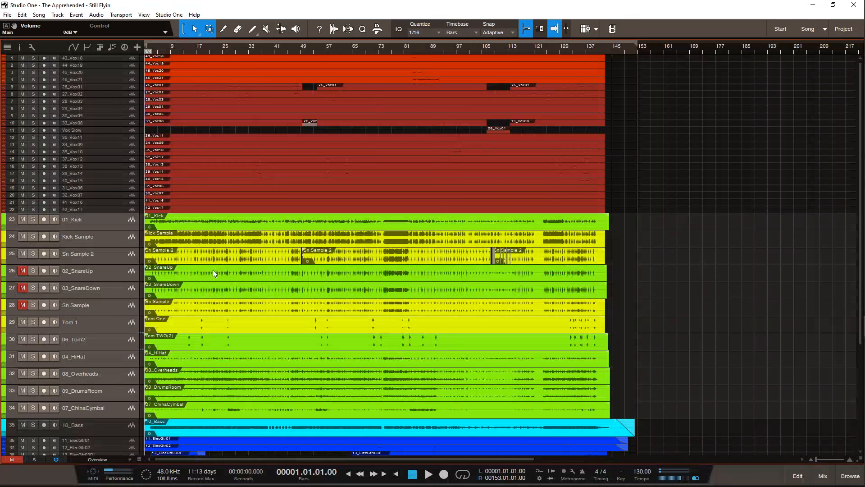
mouse_move(109, 417)
mouse_down()
mouse_move(116, 401)
mouse_move(114, 415)
mouse_up()
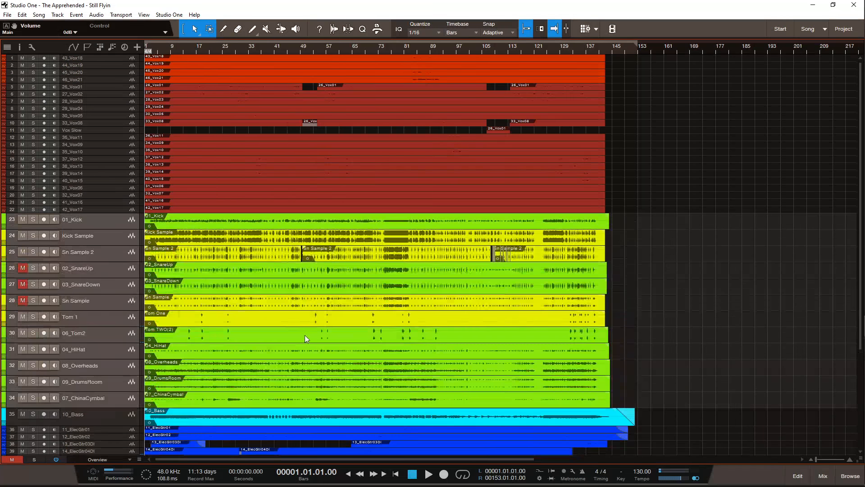
Step: Save the song and look through the arrangement from the vocals to the last instrument tracks
scroll(306, 335, down, 5)
key(ctrl+s)
scroll(307, 334, up, 5)
scroll(112, 284, down, 3)
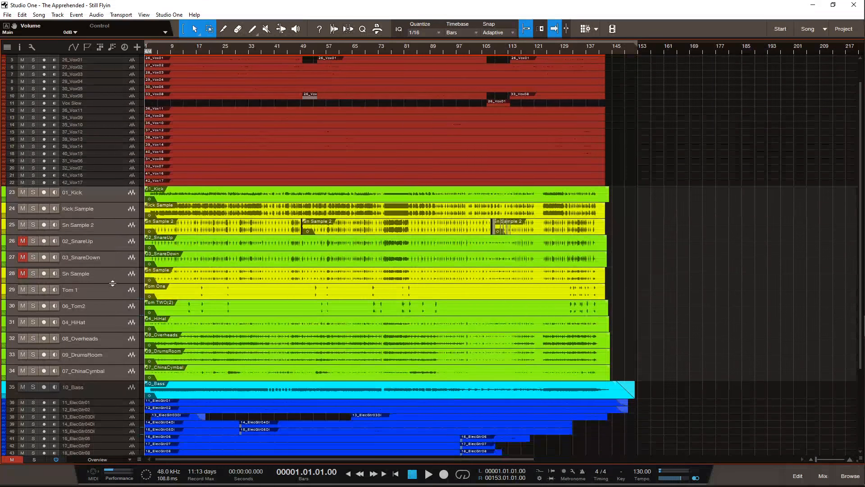
scroll(126, 353, down, 3)
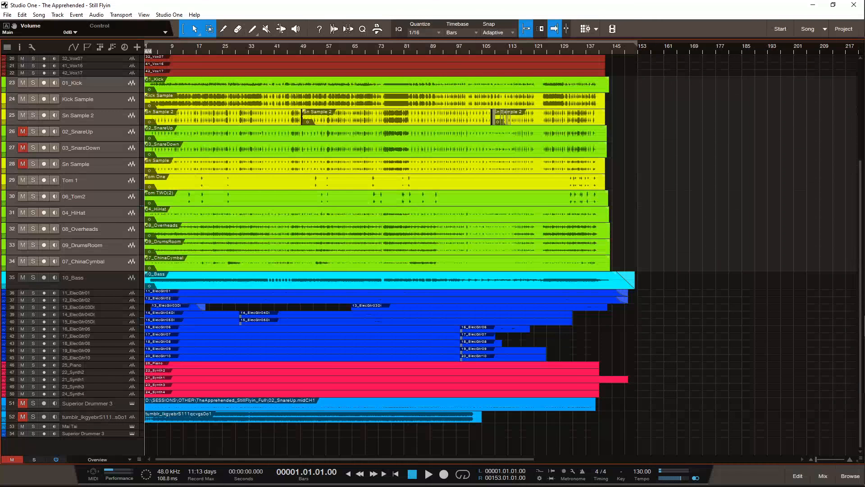
Step: Check the live chat for new messages, cancel the chat page's save dialog and minimise the chat window
mouse_move(864, 350)
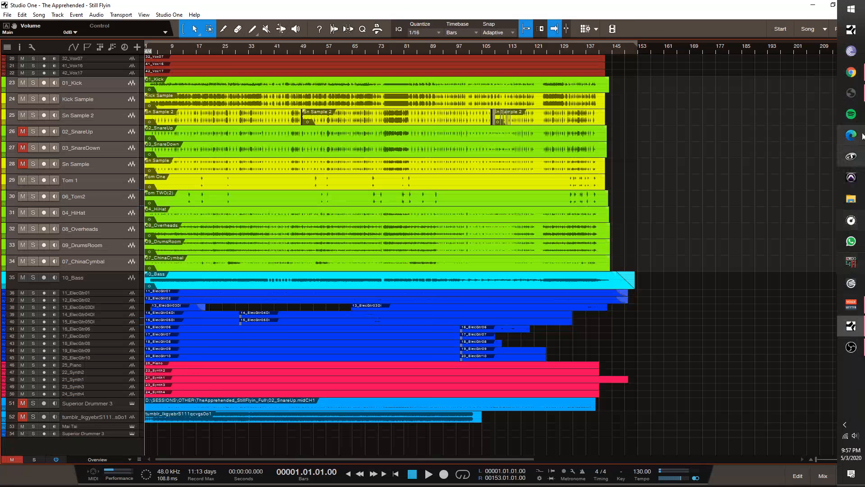
mouse_move(859, 97)
click(786, 131)
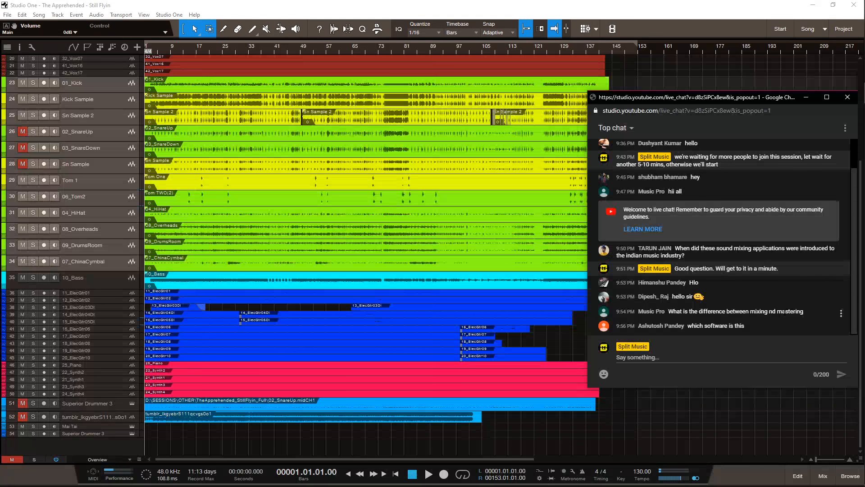
key(ctrl+s)
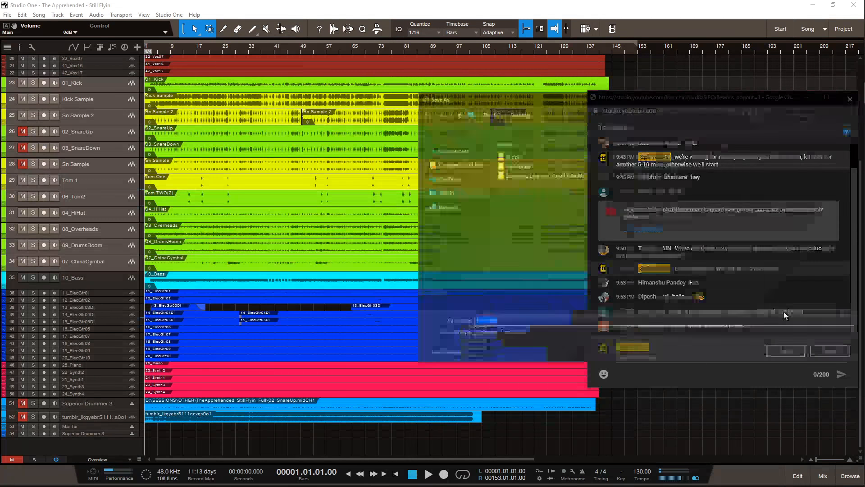
click(831, 351)
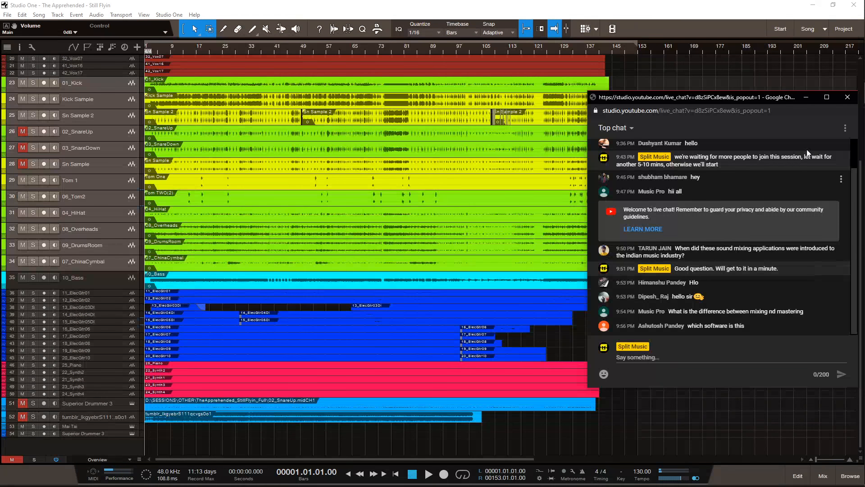
click(806, 97)
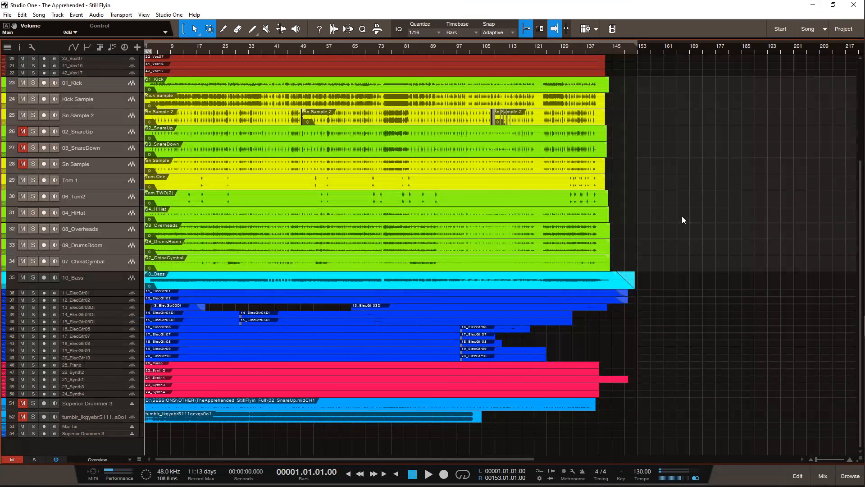
scroll(622, 182, up, 3)
scroll(642, 232, down, 3)
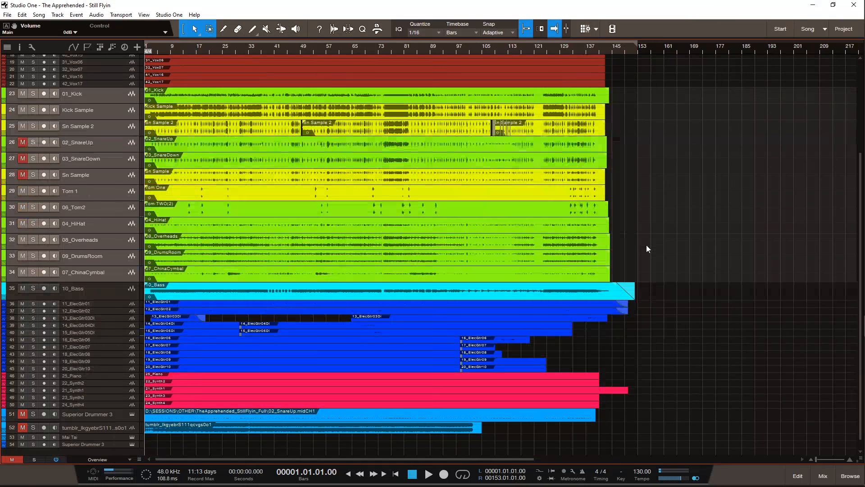
scroll(646, 244, up, 5)
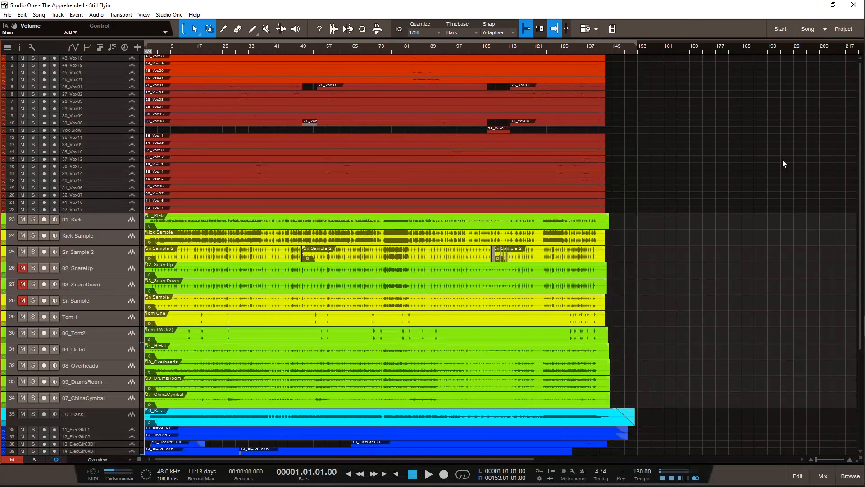
scroll(746, 210, down, 5)
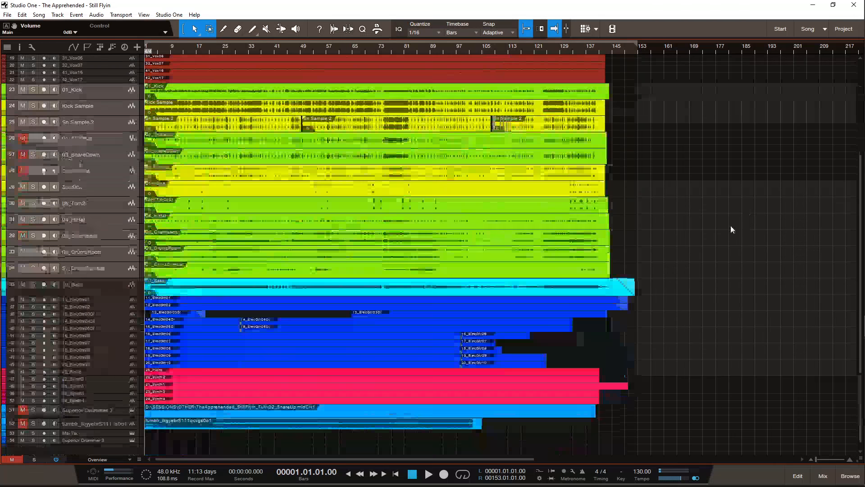
Step: Reopen the live chat to review the mixing and software questions, dismiss the page save dialog and hide the chat again
mouse_move(862, 196)
click(858, 93)
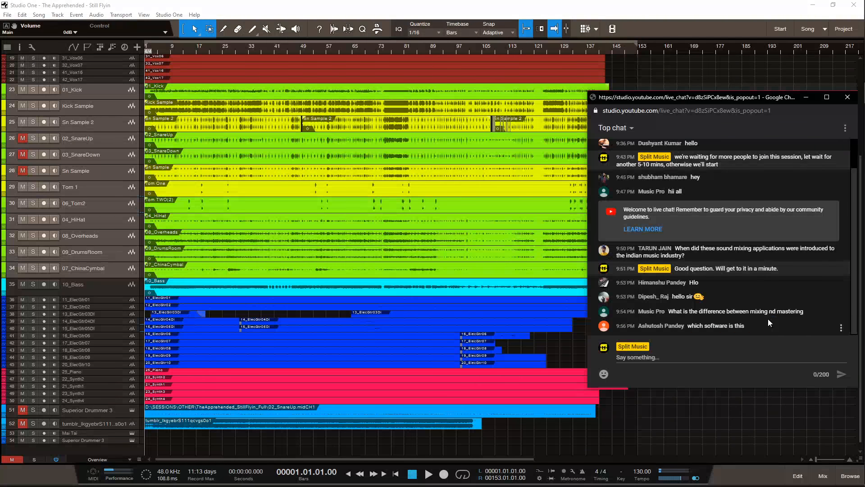
key(ctrl+s)
click(833, 353)
click(802, 97)
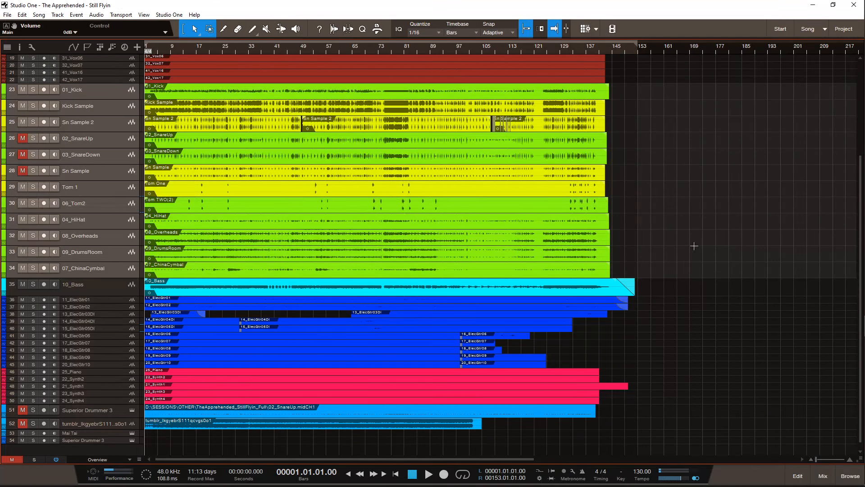
Step: Solo all drum tracks from 01_Kick through 07_ChinaCymbal and enlarge them until their input settings and detailed waveforms show
scroll(694, 246, up, 2)
scroll(694, 245, down, 2)
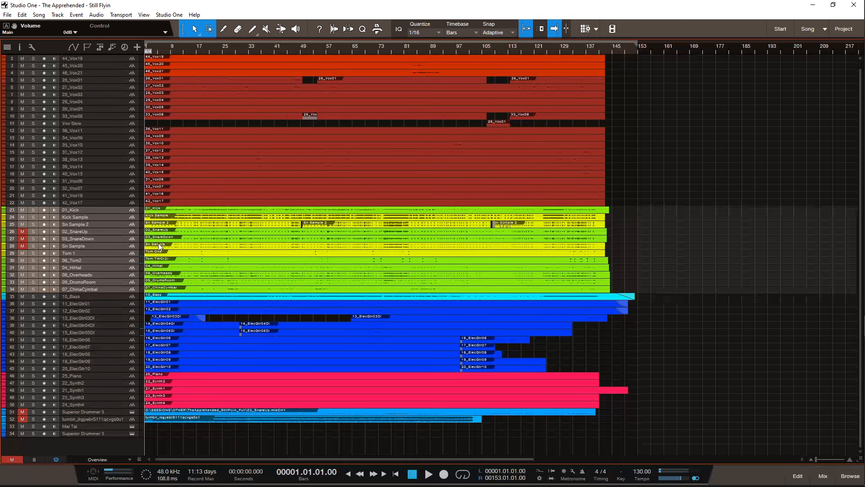
click(33, 217)
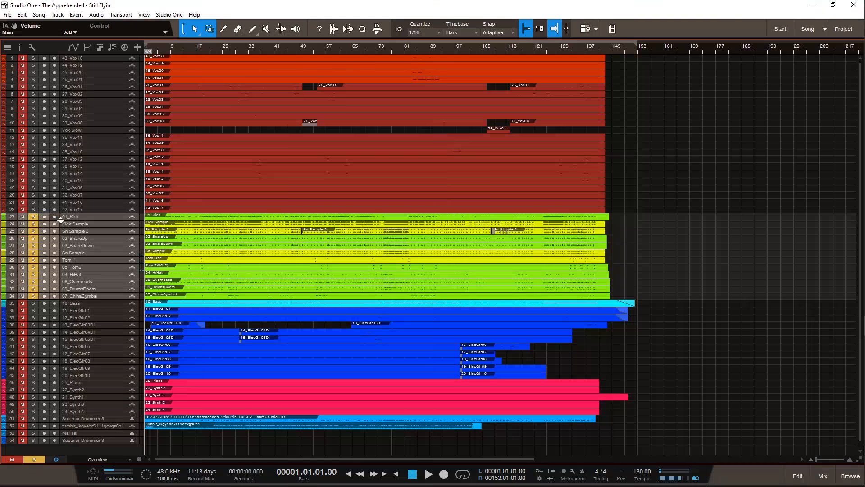
drag(68, 220, 73, 252)
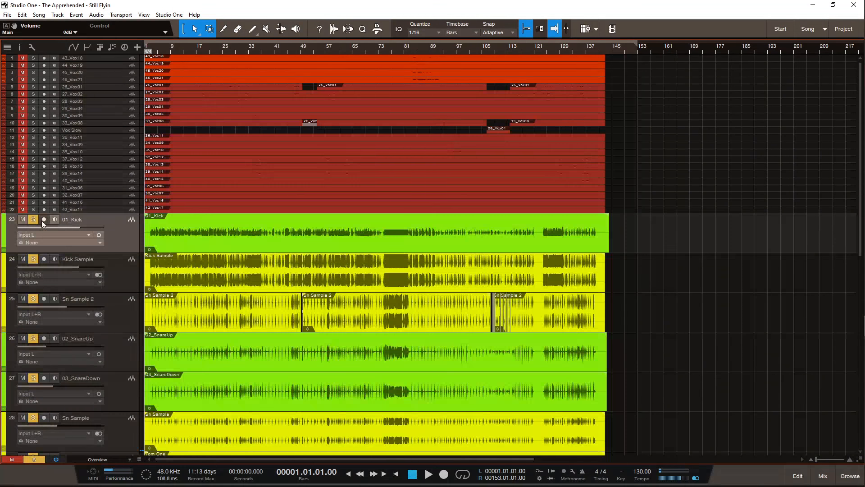
Step: Reduce the height of all the drum tracks from 01_Kick to 07_ChinaCymbal to compact rows
scroll(247, 243, down, 1)
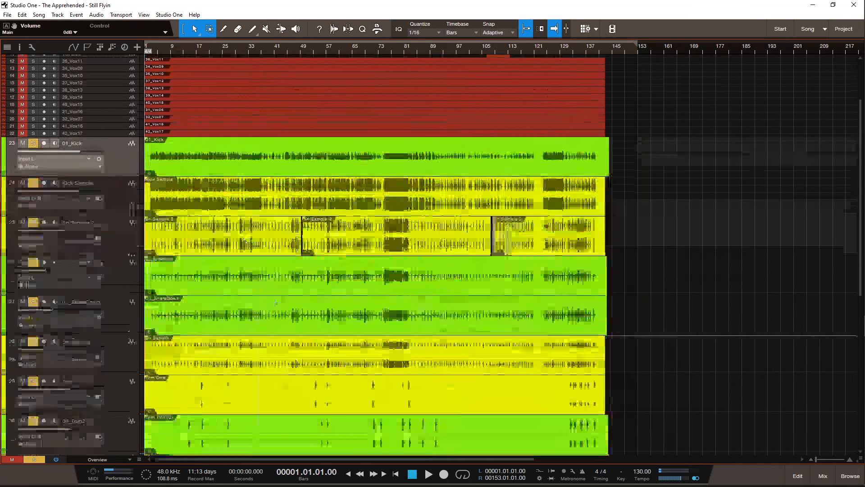
scroll(249, 260, down, 10)
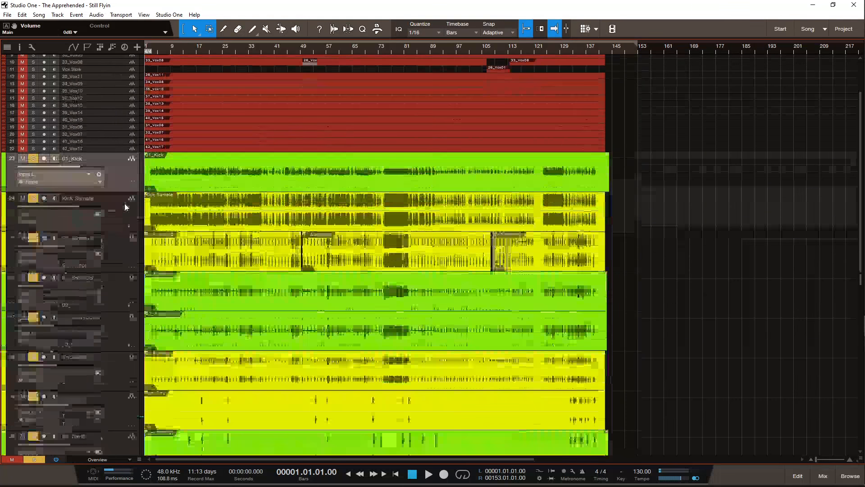
scroll(248, 259, up, 10)
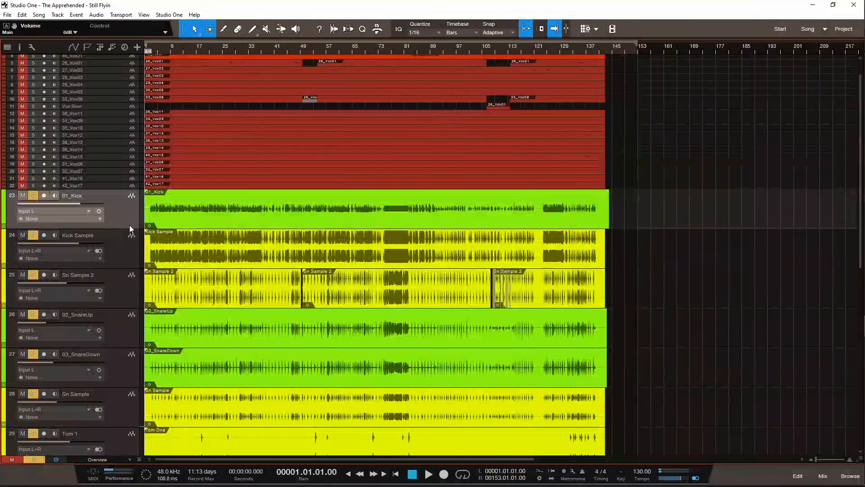
scroll(129, 225, down, 8)
scroll(131, 308, up, 6)
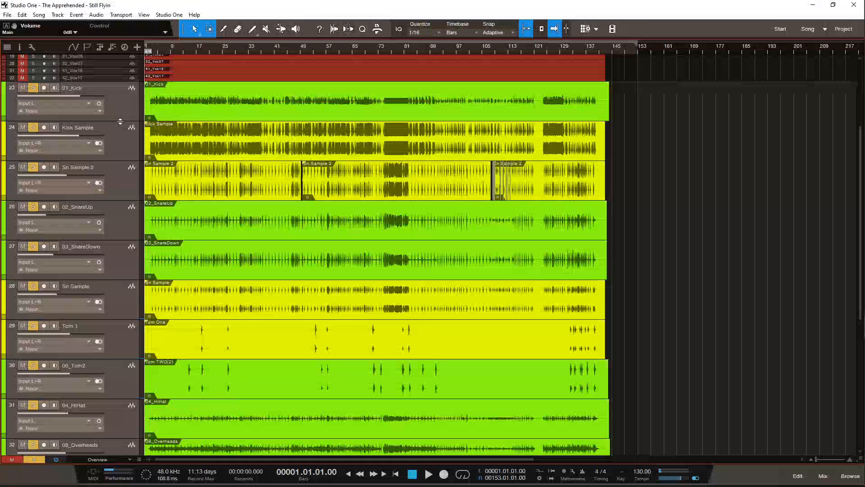
drag(120, 121, 120, 95)
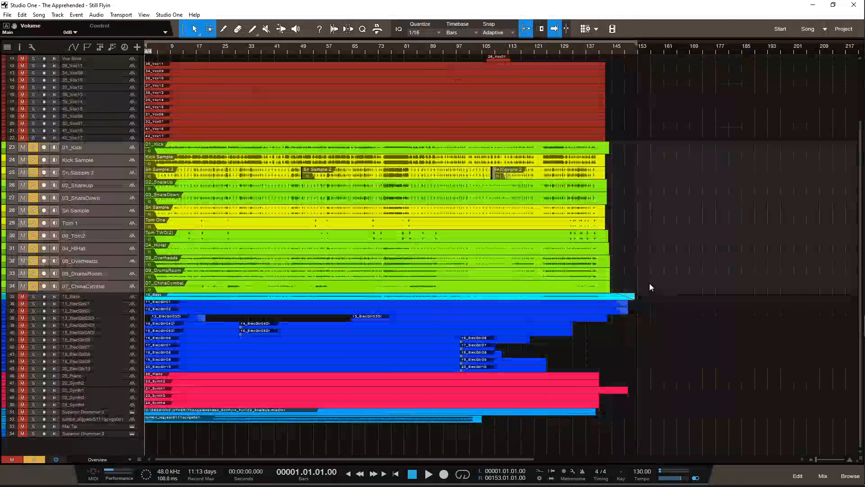
Step: Look over the whole arrangement from the vocals to the last instrument tracks, showing the mixer briefly and hiding it again
scroll(642, 302, up, 5)
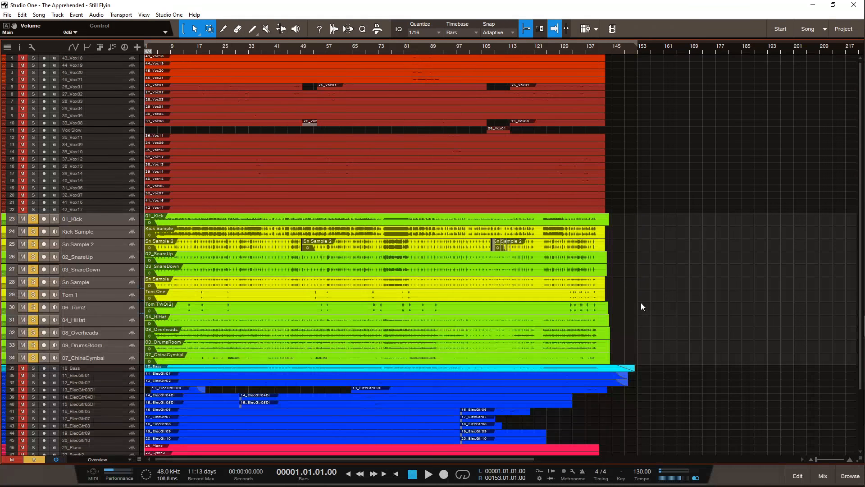
scroll(641, 303, down, 4)
scroll(641, 307, up, 4)
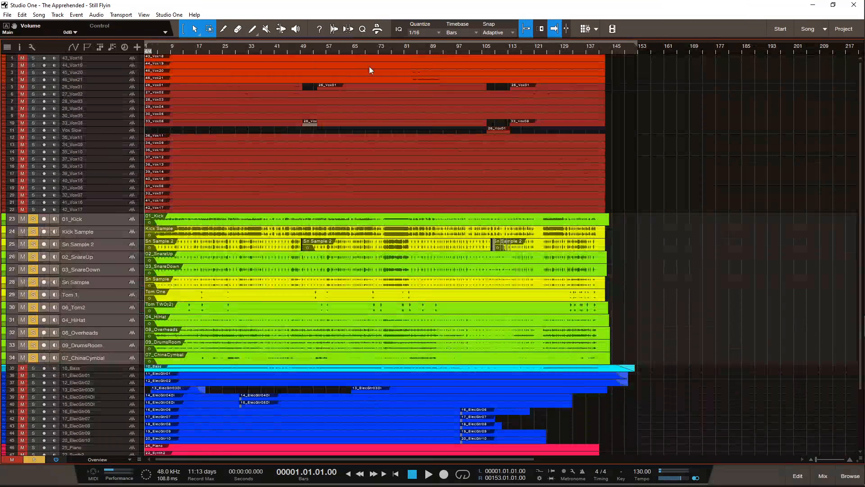
scroll(491, 135, down, 4)
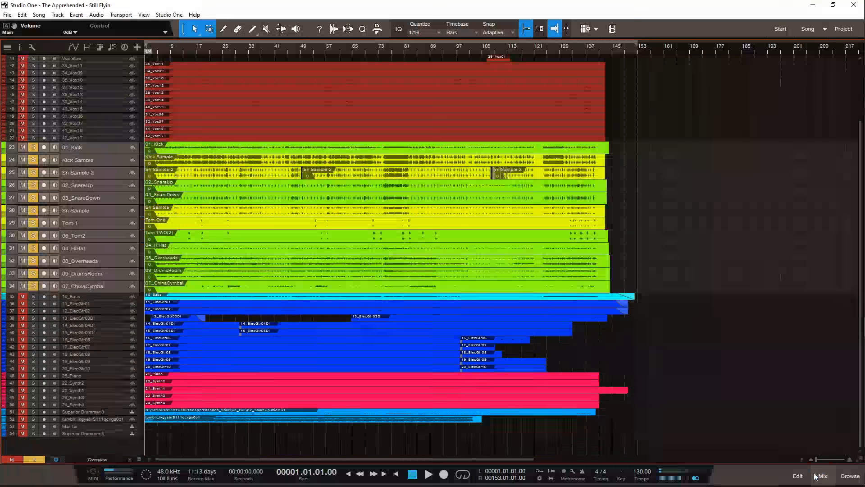
click(822, 476)
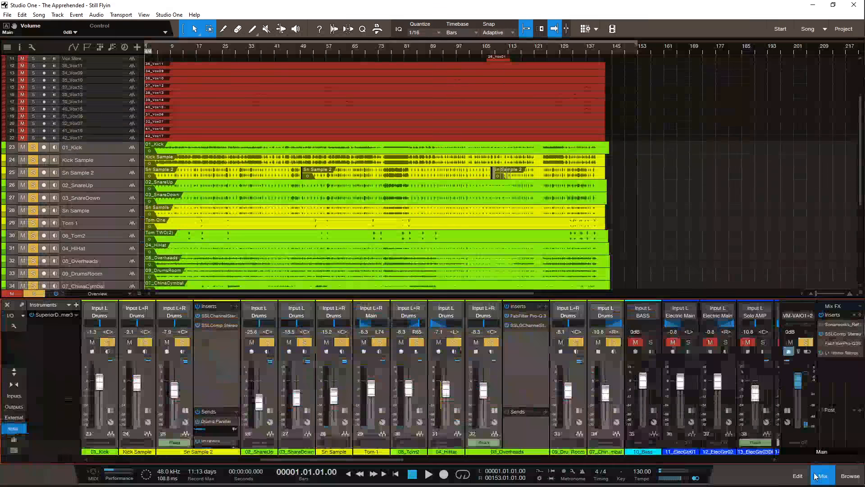
click(821, 476)
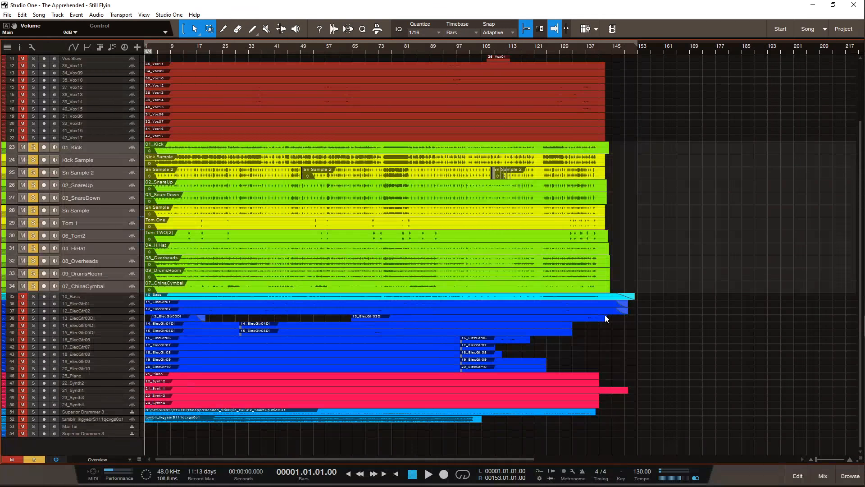
scroll(605, 319, up, 4)
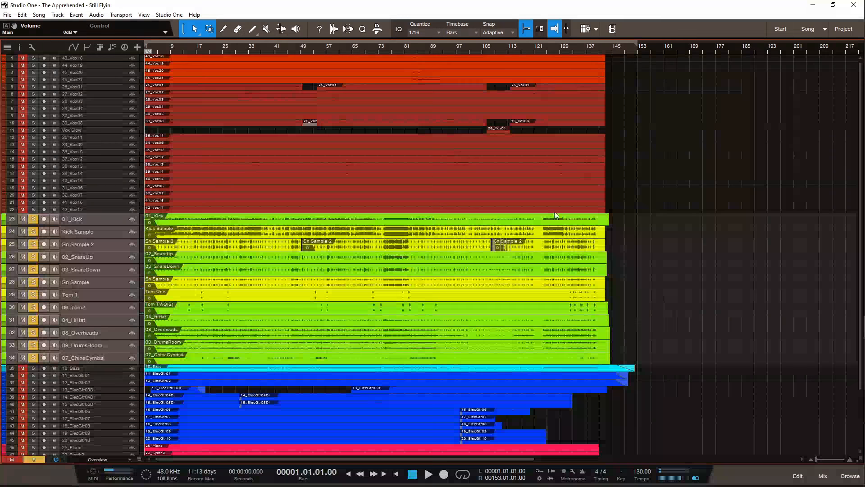
Step: Zoom the timeline in slightly so the song fills more of the arrangement, and clear the solo on all drum tracks
drag(218, 61, 240, 54)
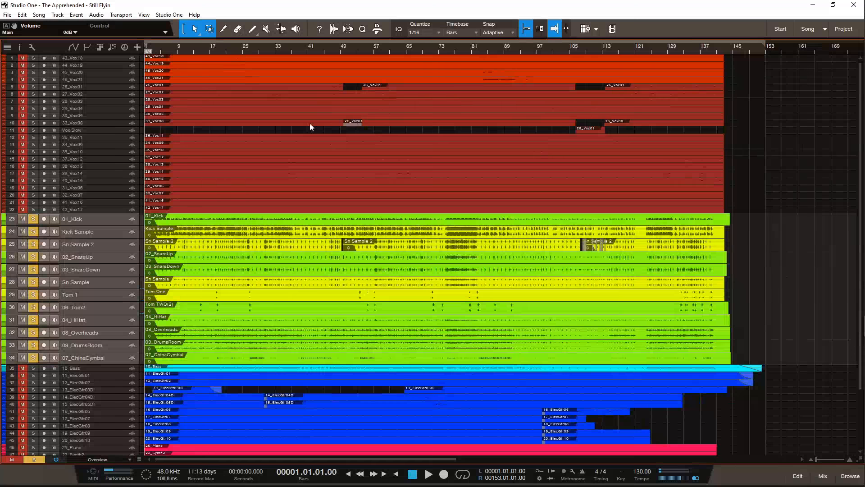
scroll(310, 123, down, 3)
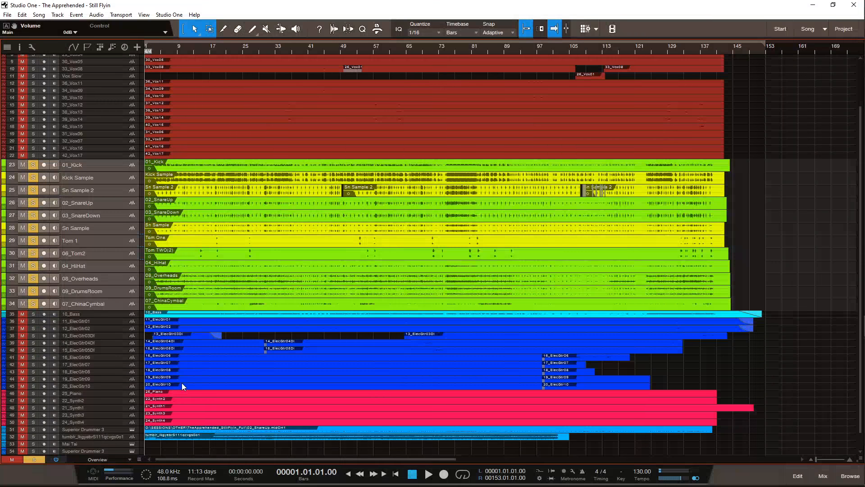
scroll(183, 380, down, 1)
scroll(197, 173, up, 2)
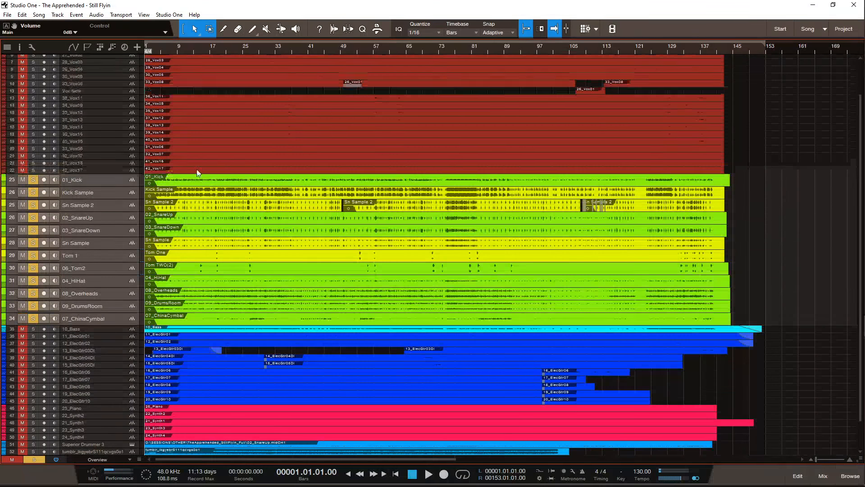
scroll(197, 173, up, 2)
click(32, 219)
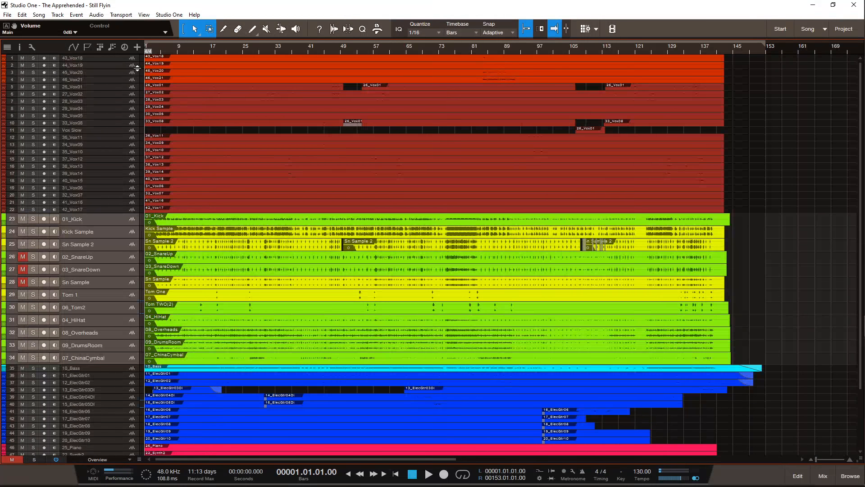
Step: Select the 42_Vox17 track, show the mixer with its bus channels in view and save the song
click(104, 210)
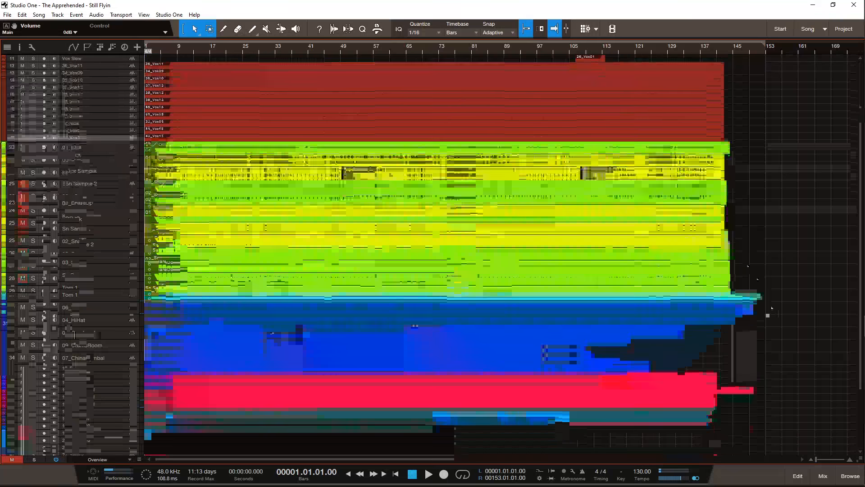
key(F3)
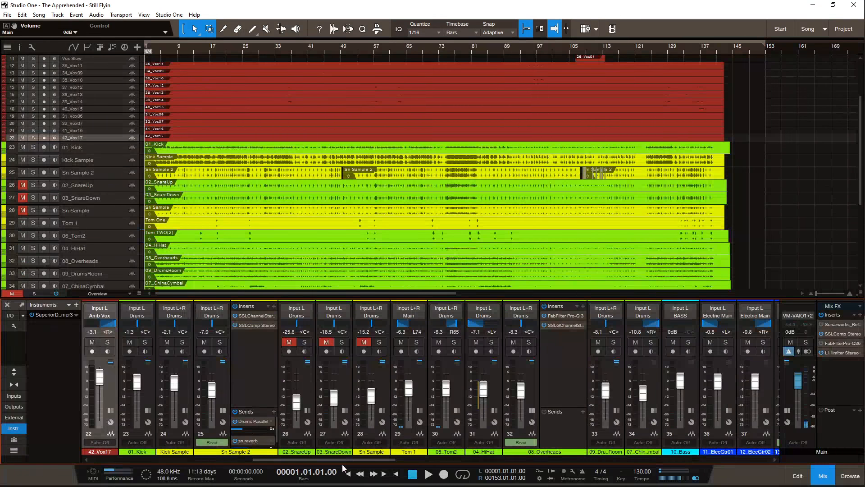
drag(342, 460, 719, 446)
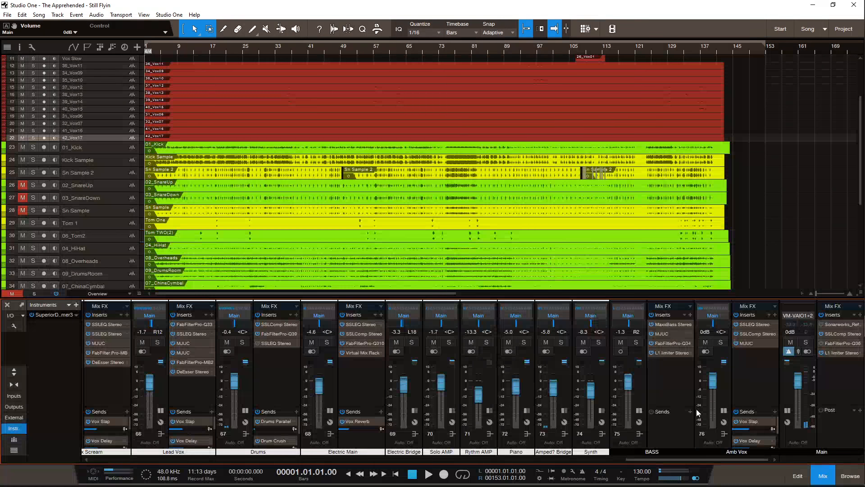
key(ctrl+s)
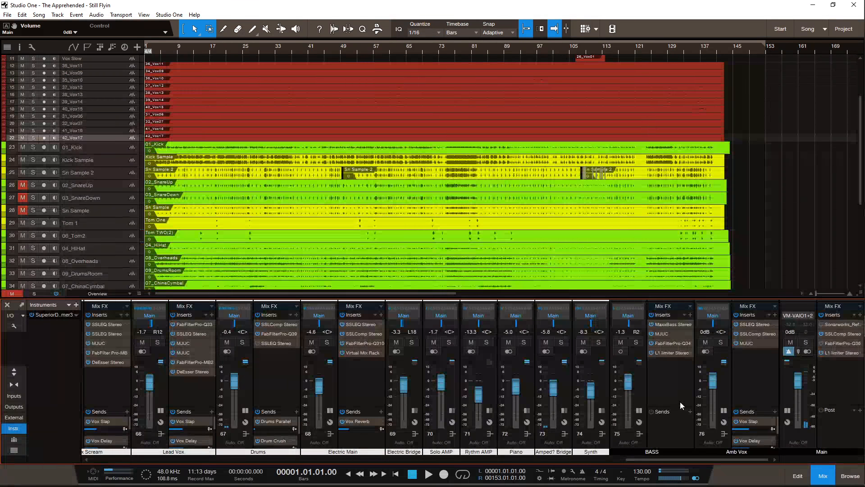
Step: Solo the Lead Vox bus in the mixer and place the playback cursor at bar 27
scroll(795, 189, up, 5)
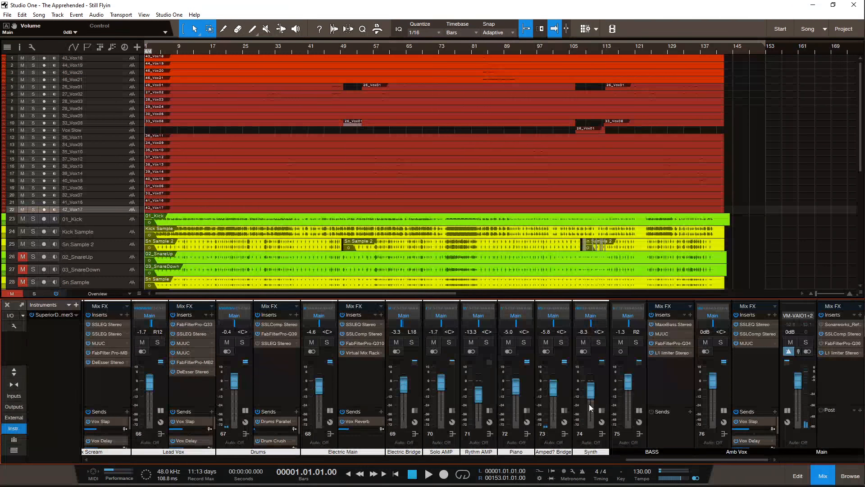
drag(650, 459, 584, 463)
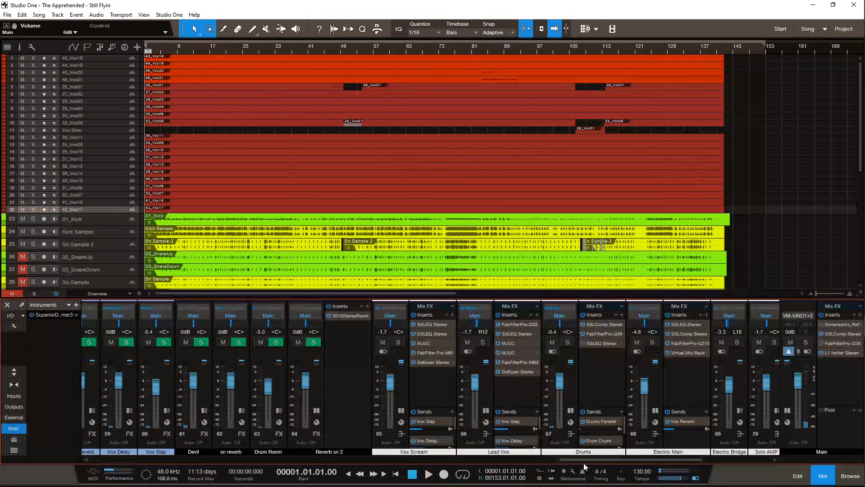
drag(585, 463, 596, 457)
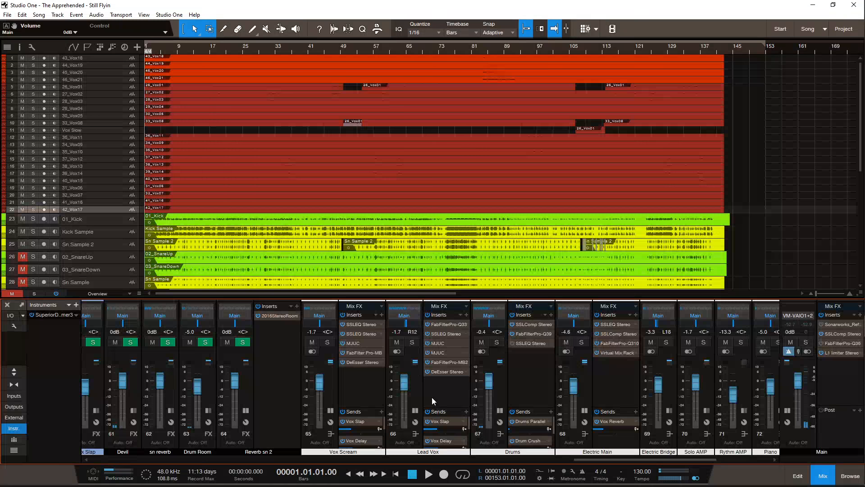
click(415, 381)
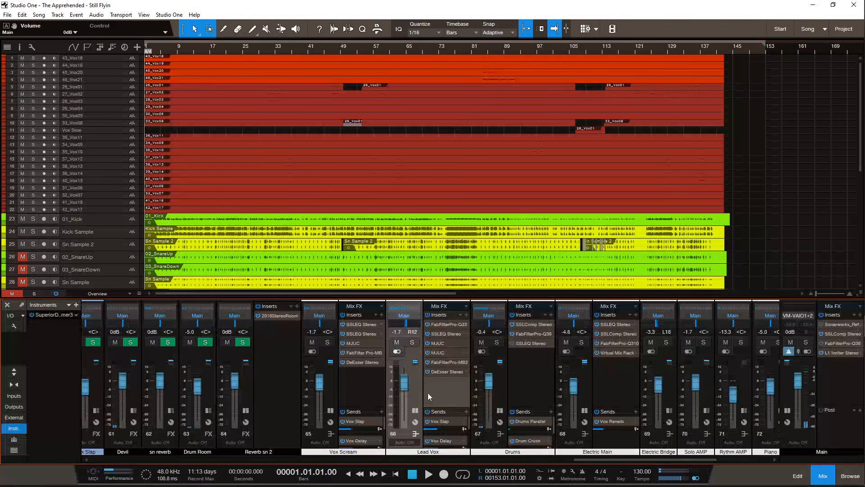
click(413, 343)
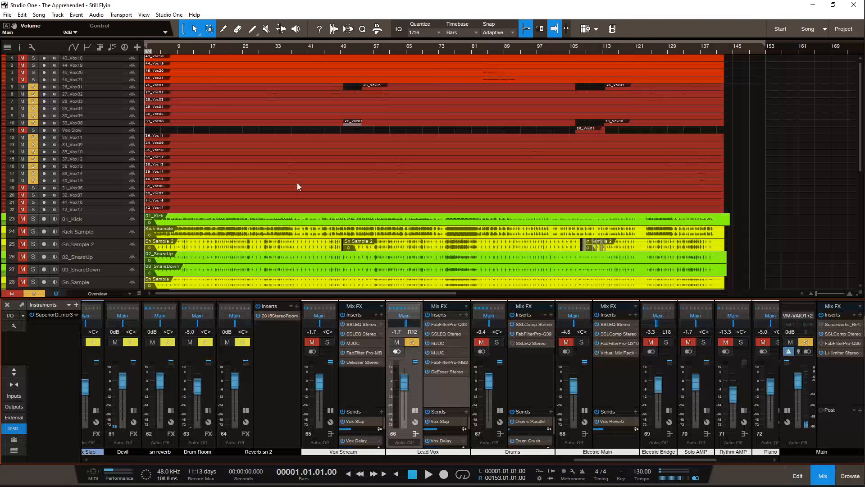
click(253, 53)
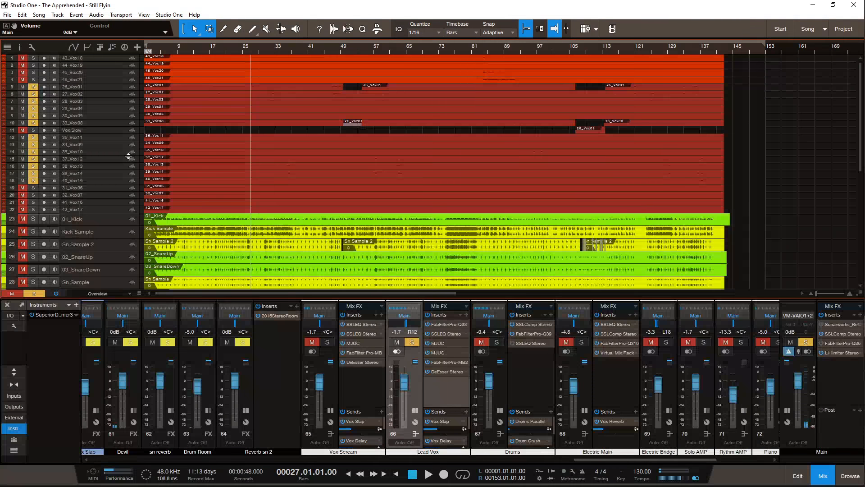
Step: Toggle the Lead Vox bus solo off and on, and examine which tracks in the arrangement follow it
click(413, 342)
click(413, 342)
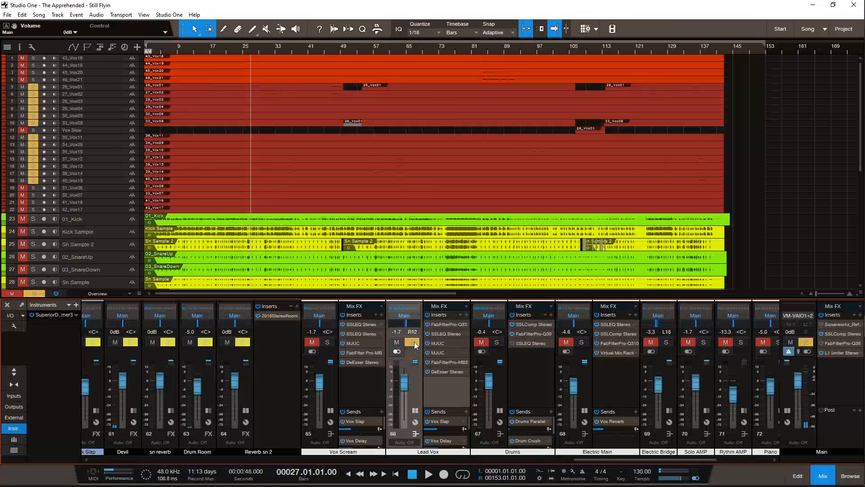
click(412, 342)
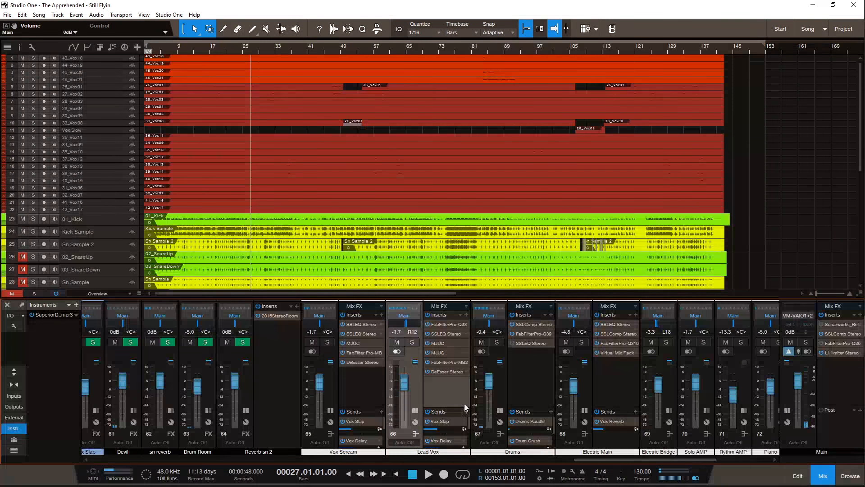
click(411, 343)
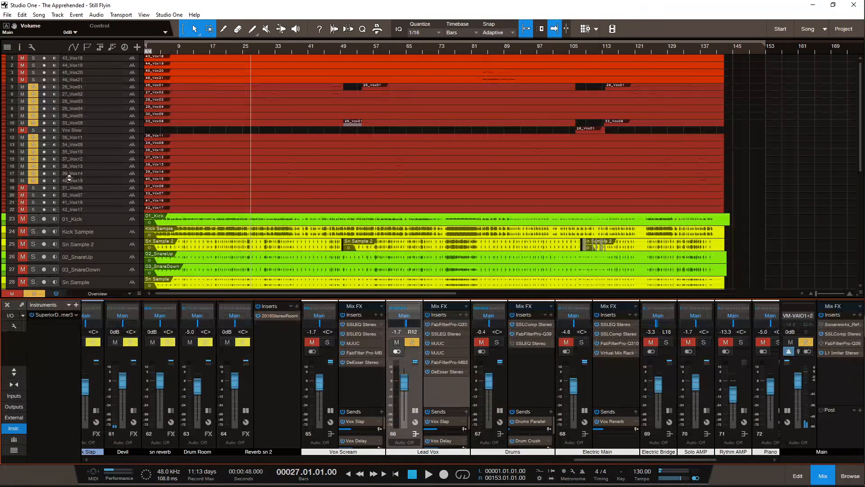
scroll(260, 203, down, 5)
scroll(260, 205, up, 2)
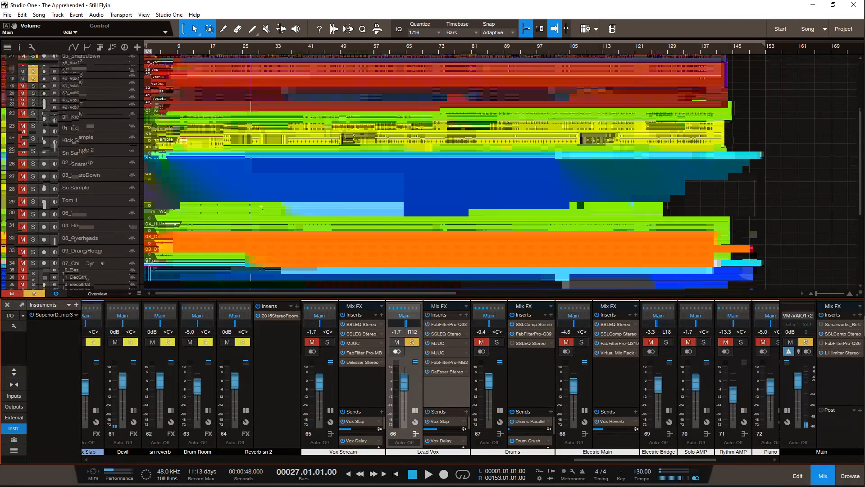
scroll(260, 205, up, 3)
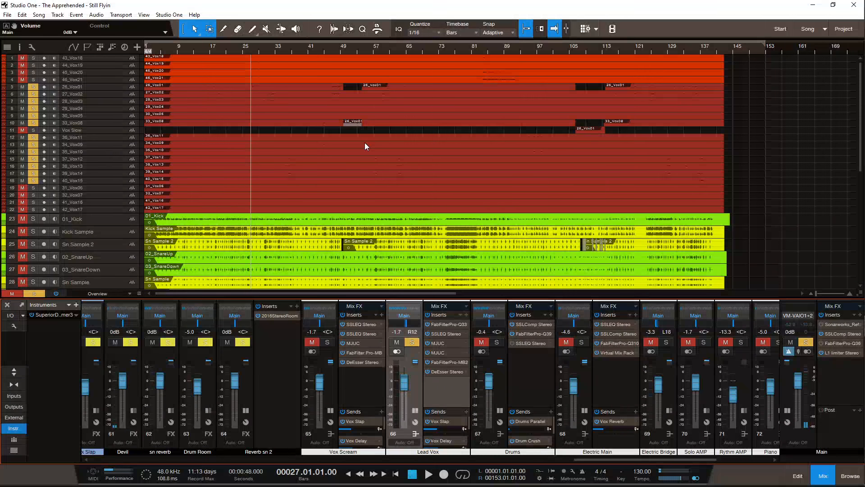
Step: Solo the Drums bus together with Lead Vox and bring the drum tracks into view
scroll(365, 143, down, 3)
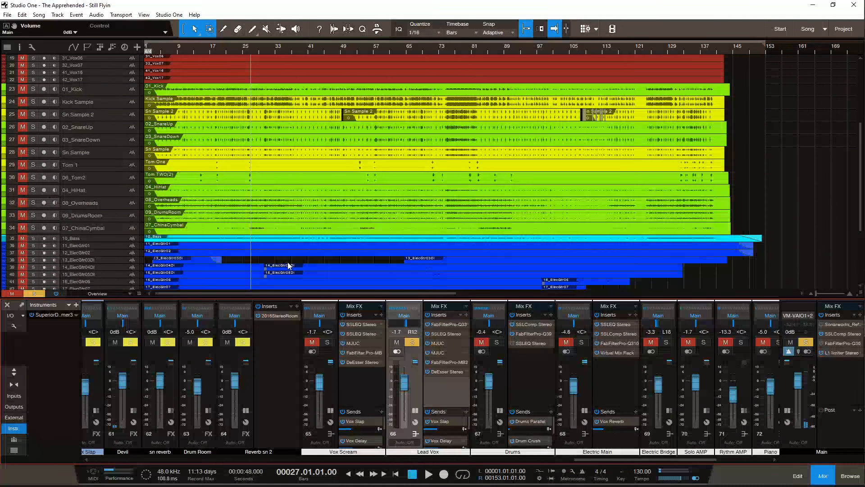
click(498, 343)
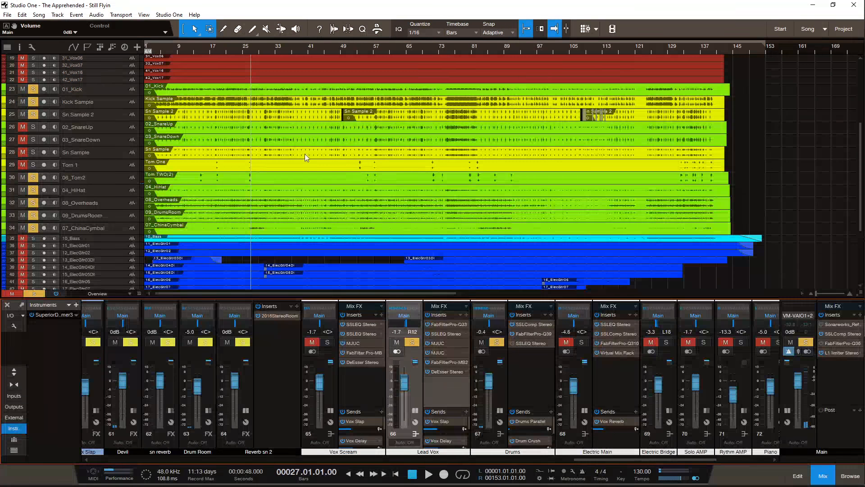
click(32, 128)
Step: Move the 02_SnareUp, 03_SnareDown, Sn Sample and Tom 1 tracks together below 07_ChinaCymbal and select 01_Kick
click(99, 127)
shift+click(99, 163)
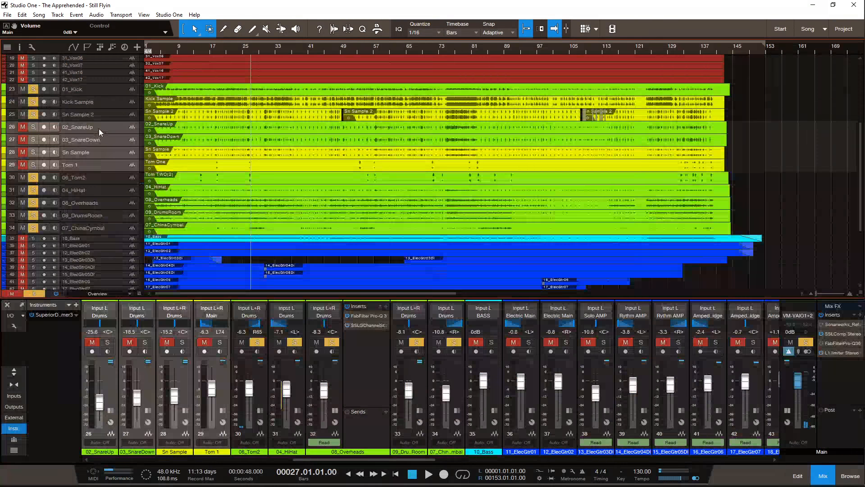
drag(98, 128, 95, 232)
scroll(112, 228, up, 3)
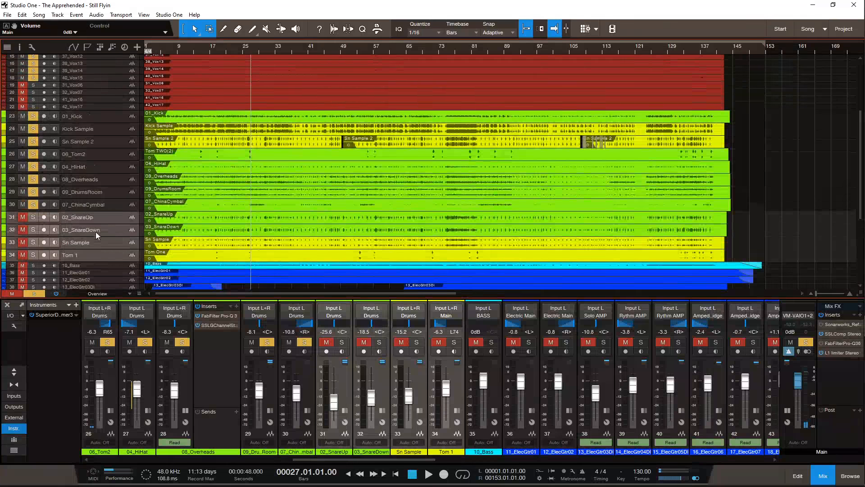
click(88, 133)
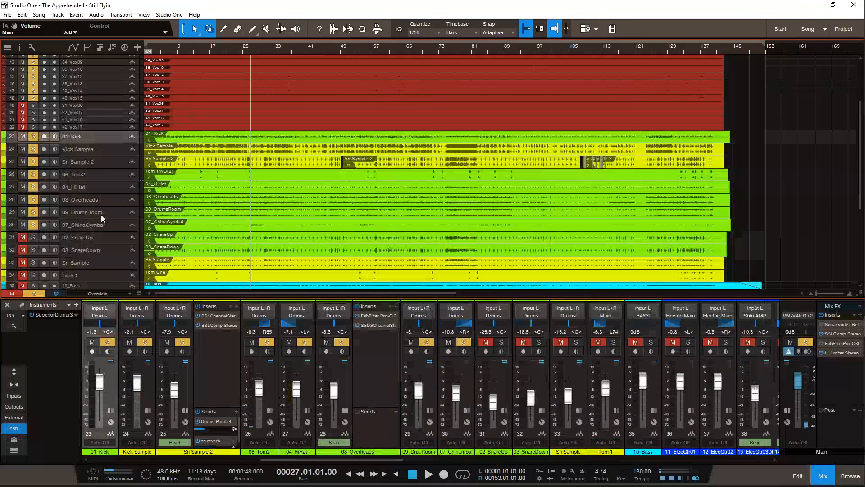
Step: Select the drum tracks from 01_Kick through 07_ChinaCymbal, followed by the Drums bus channel in the mixer
shift+click(98, 225)
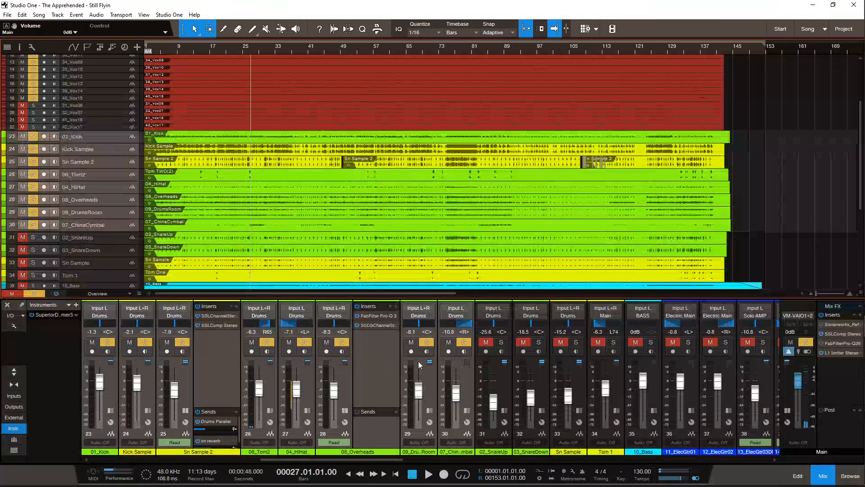
drag(396, 460, 566, 464)
click(569, 459)
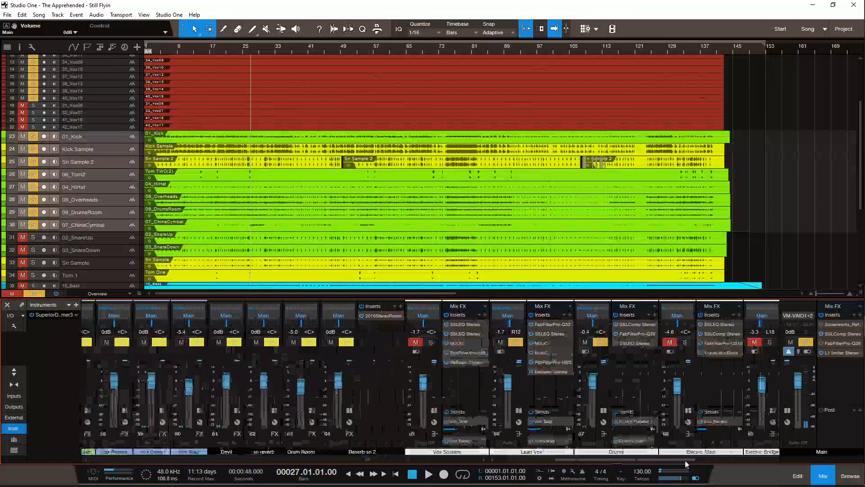
click(512, 369)
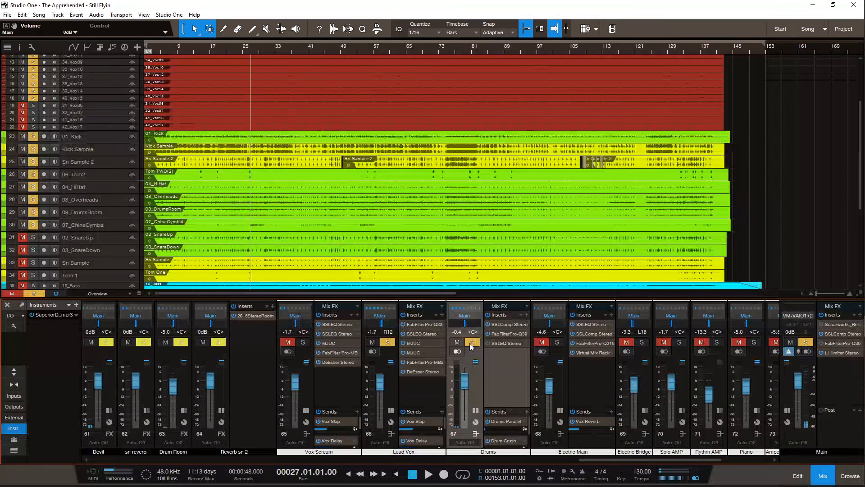
Step: Solo the Electric Main bus in addition to Lead Vox and Drums, with the electric guitar tracks in view
scroll(573, 383, right, 2)
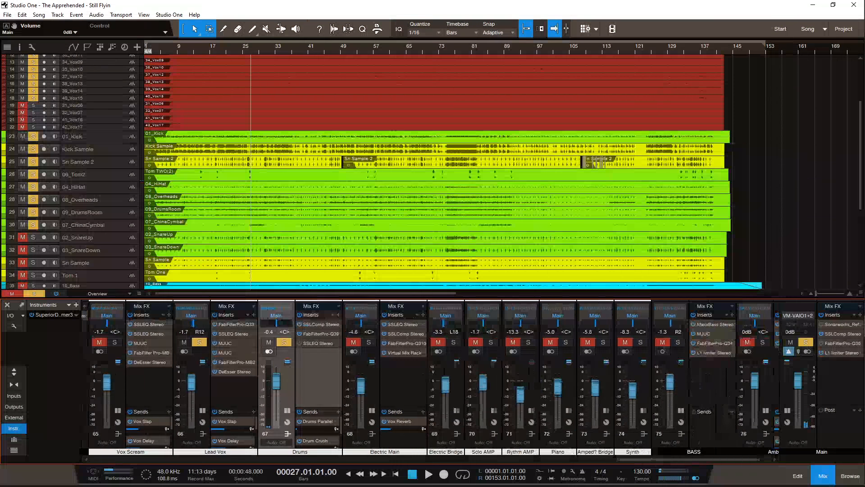
scroll(561, 263, down, 2)
scroll(562, 263, down, 5)
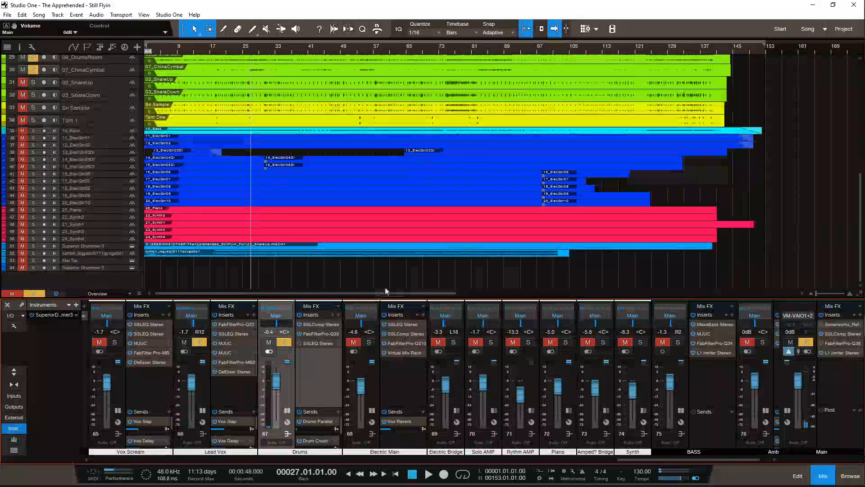
click(369, 342)
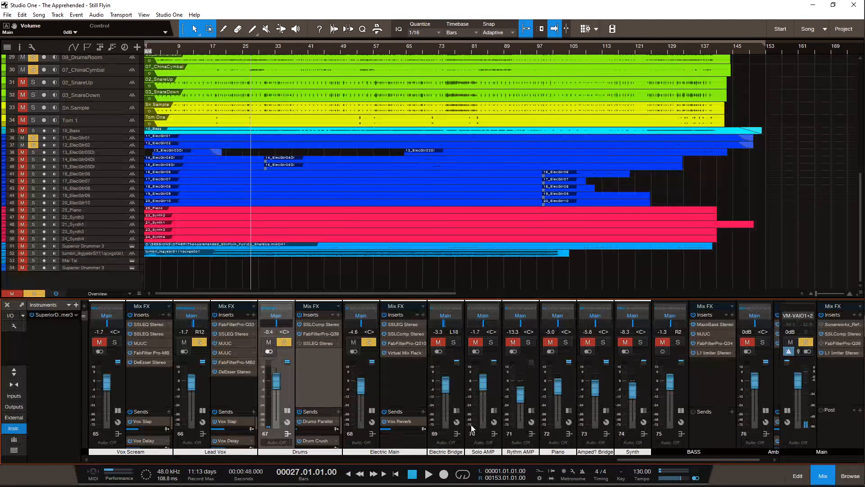
Step: Expand the Electric Bridge bus channel to show its inserts and sends, and solo that bus as well
double_click(459, 375)
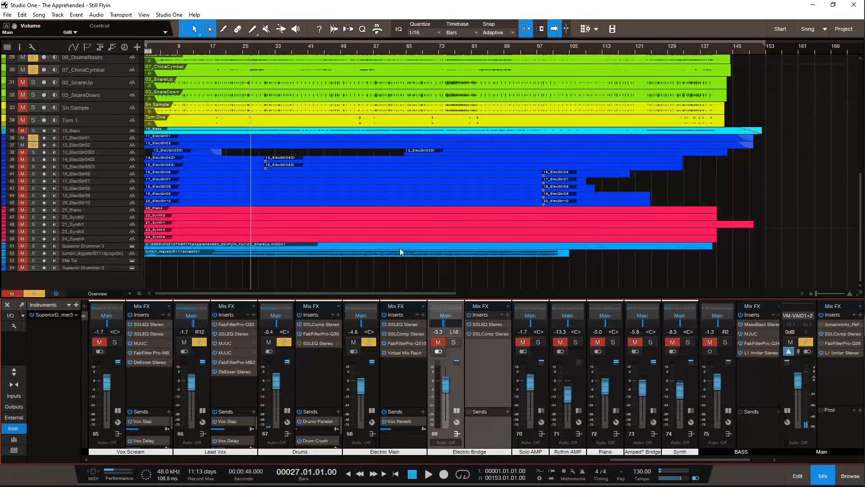
click(453, 342)
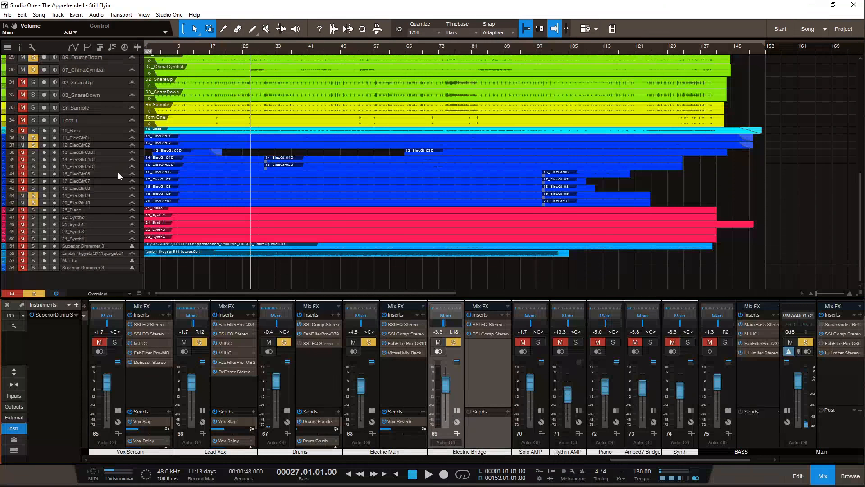
drag(682, 460, 699, 460)
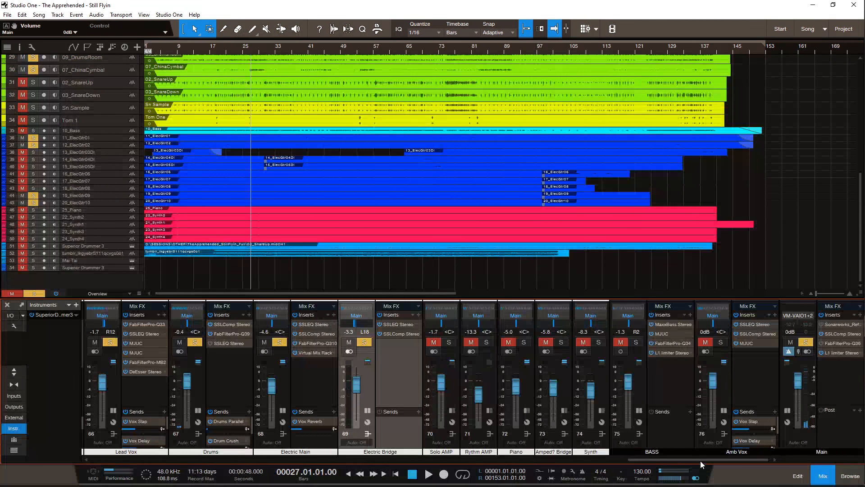
Step: Select the 19_ElecGtr09 and 20_ElecGtr10 tracks and narrow the track solo down to these two
click(104, 199)
scroll(51, 162, up, 1)
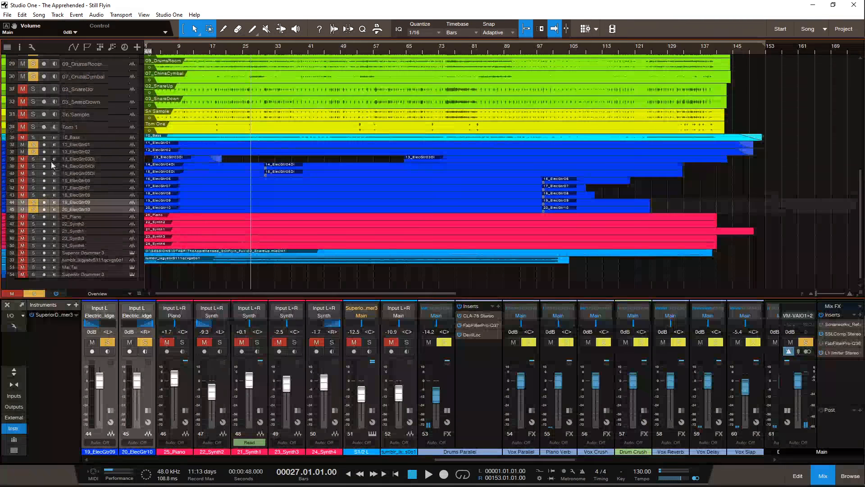
scroll(50, 161, up, 5)
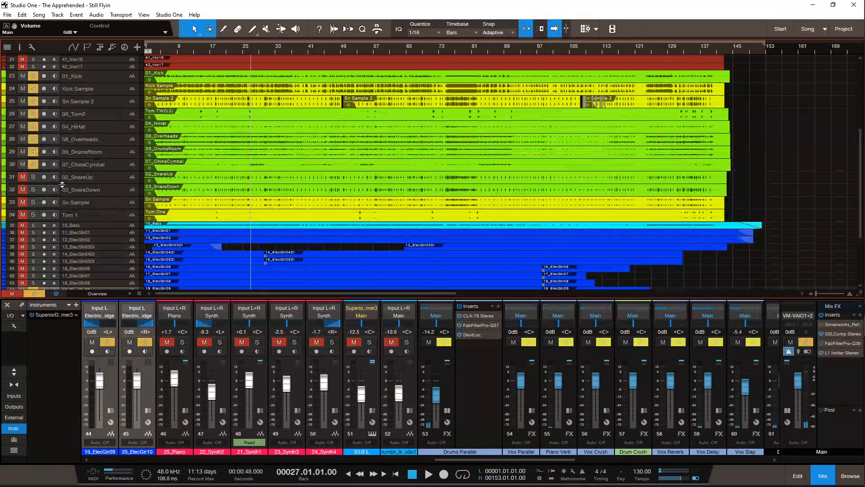
scroll(68, 159, up, 7)
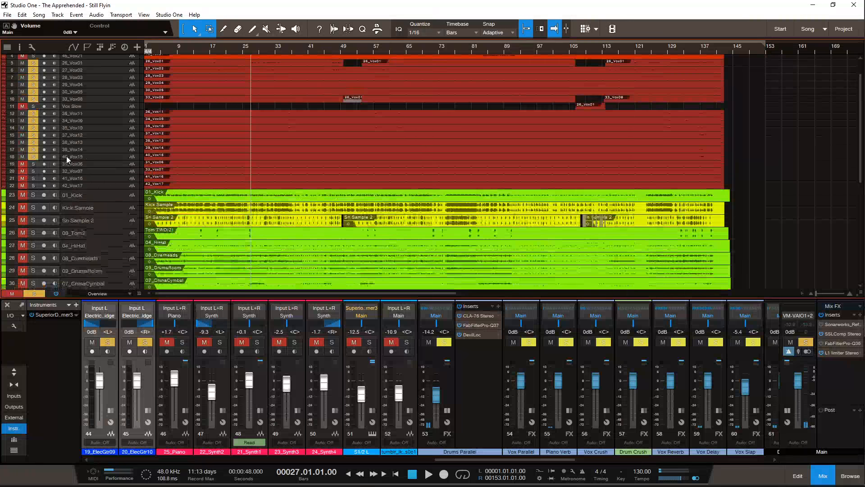
scroll(303, 193, down, 5)
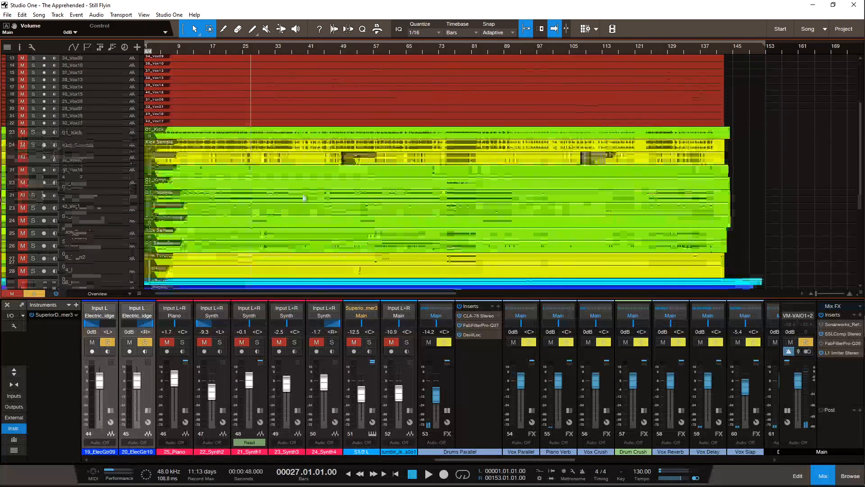
scroll(304, 197, down, 6)
Step: Start playback, enlarge the 19_ElecGtr09 and 20_ElecGtr10 tracks, and play their bridge part from about bar 114
key(space)
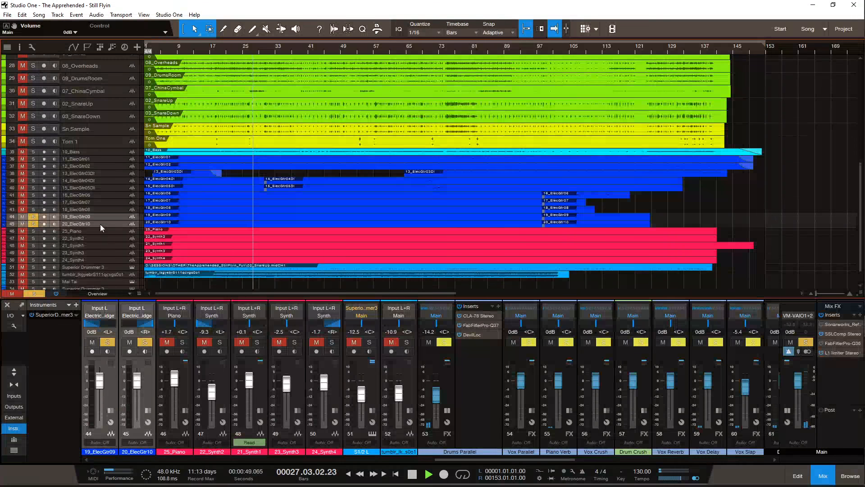
drag(103, 227, 110, 267)
scroll(406, 210, down, 3)
scroll(499, 231, right, 3)
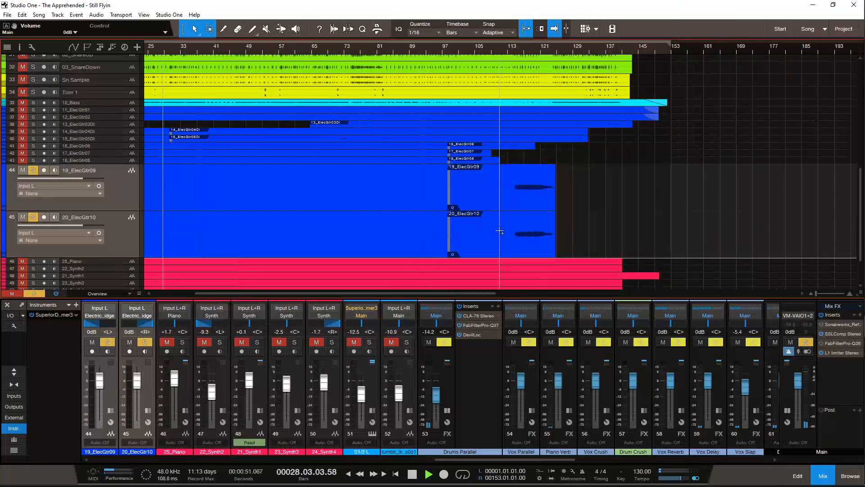
scroll(500, 231, right, 1)
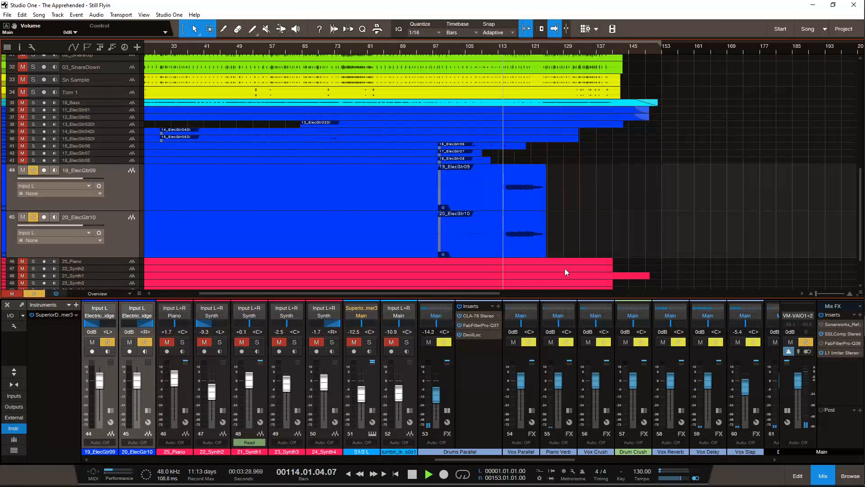
scroll(568, 261, right, 3)
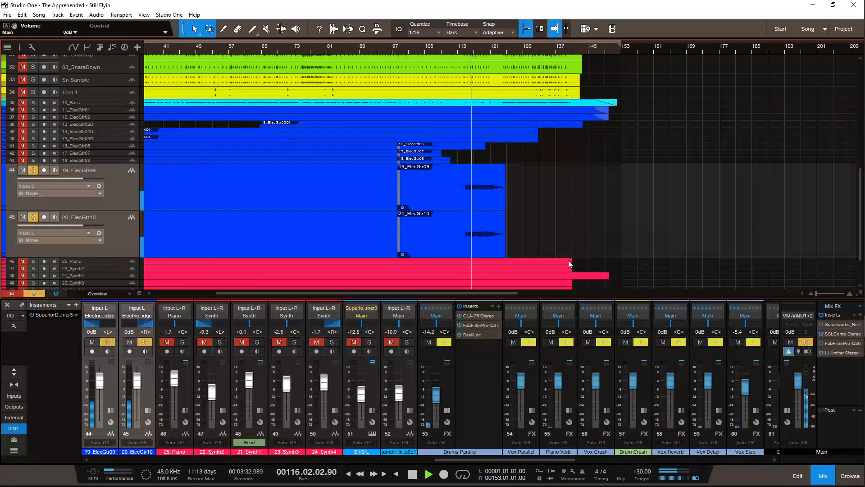
Step: Listen to the two bridge guitars while inspecting their waveforms up close, and stop playback in bar 120
scroll(569, 262, up, 5)
scroll(569, 264, right, 3)
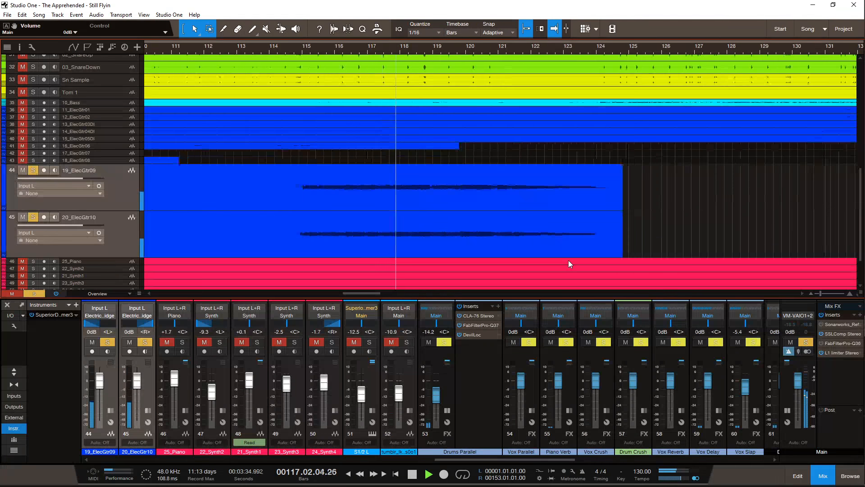
scroll(569, 264, down, 2)
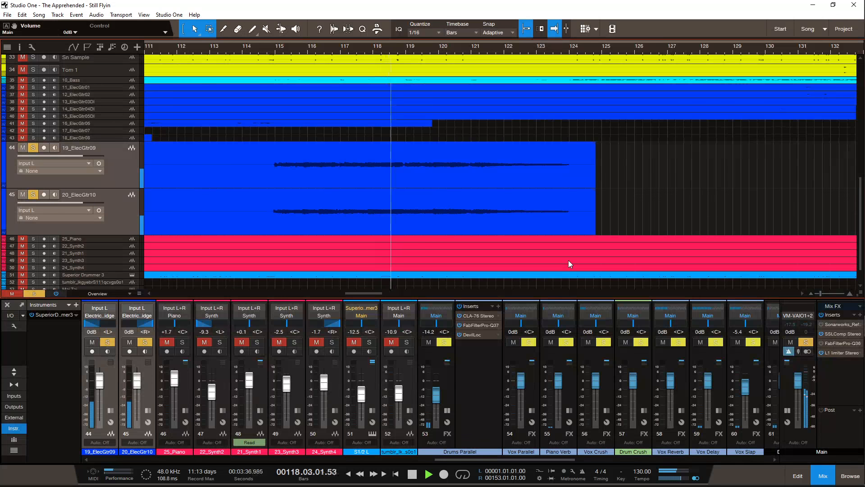
scroll(569, 264, down, 1)
scroll(569, 261, down, 1)
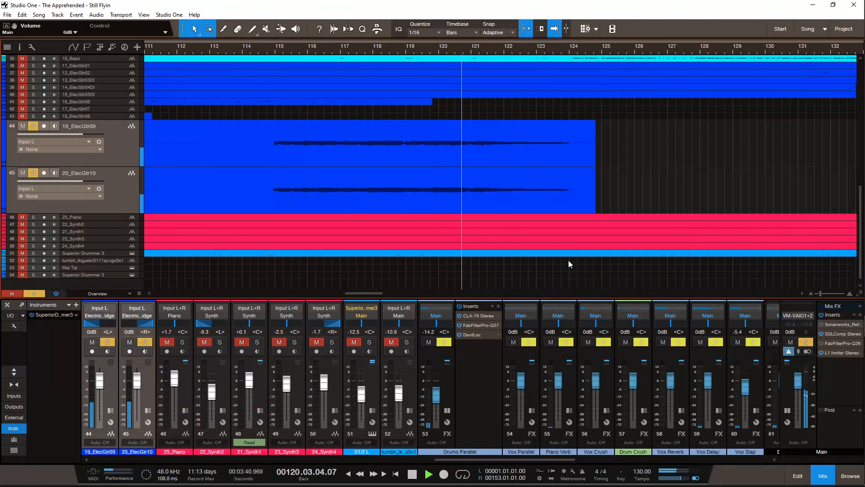
key(space)
Step: Expand the 19_ElecGtr09 and 20_ElecGtr10 mixer channels, select both, and place the playback cursor at bar 115
double_click(125, 156)
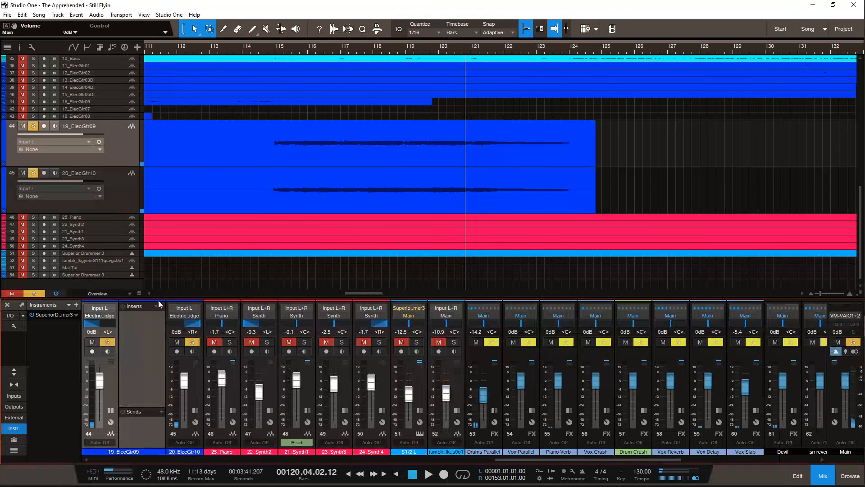
drag(498, 459, 458, 464)
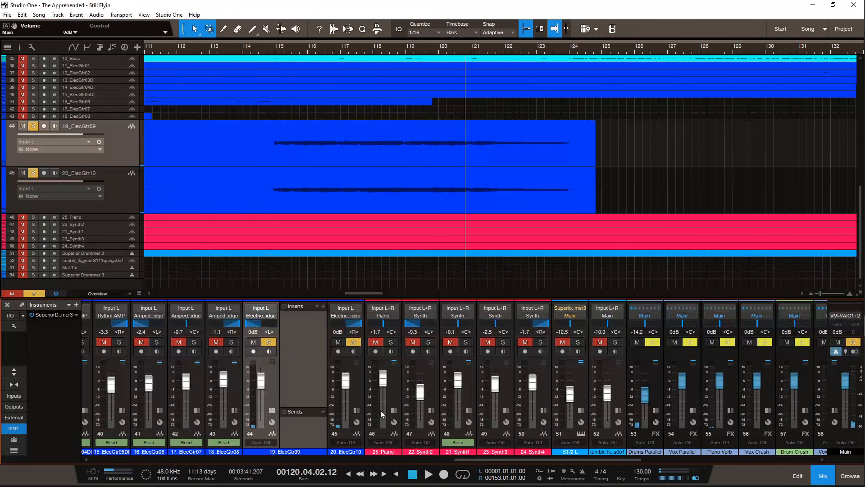
double_click(362, 388)
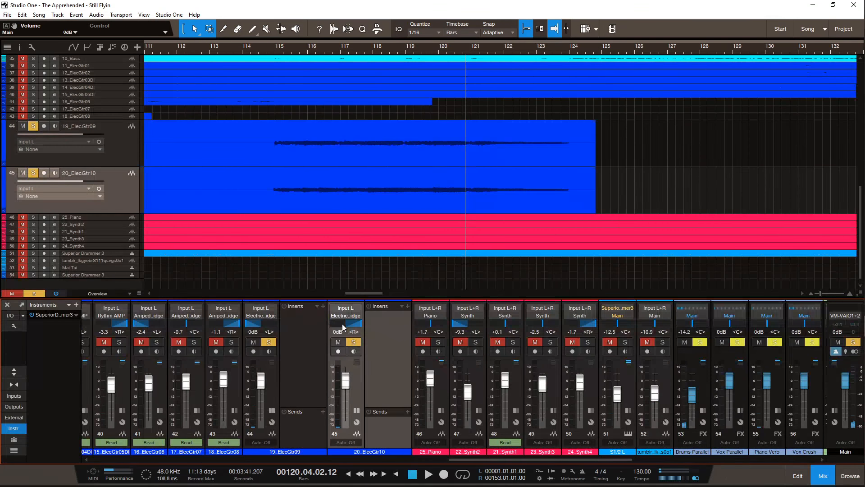
click(275, 50)
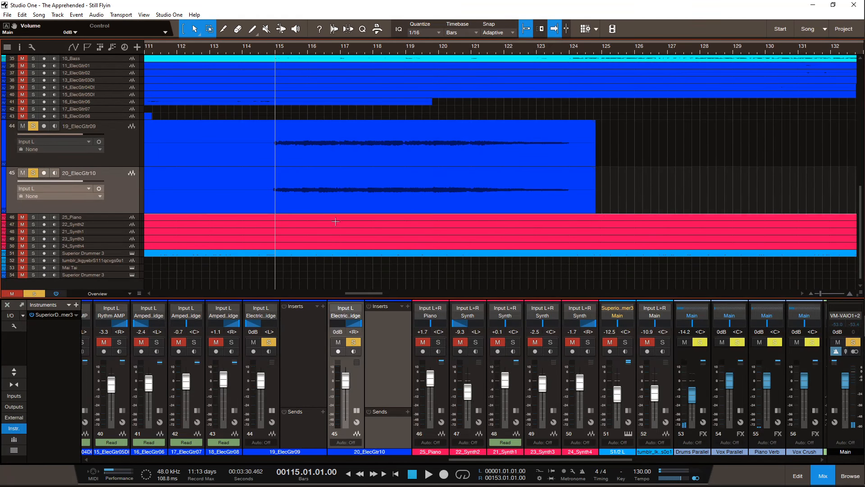
click(277, 382)
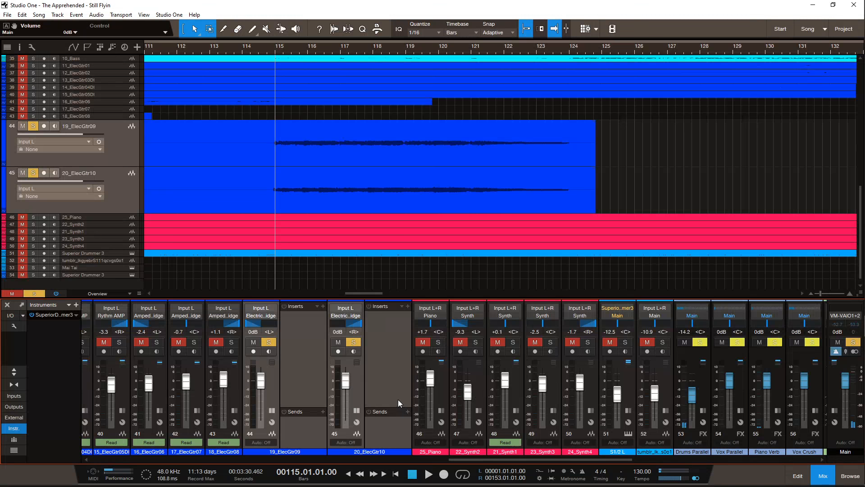
scroll(146, 196, up, 3)
scroll(247, 220, up, 3)
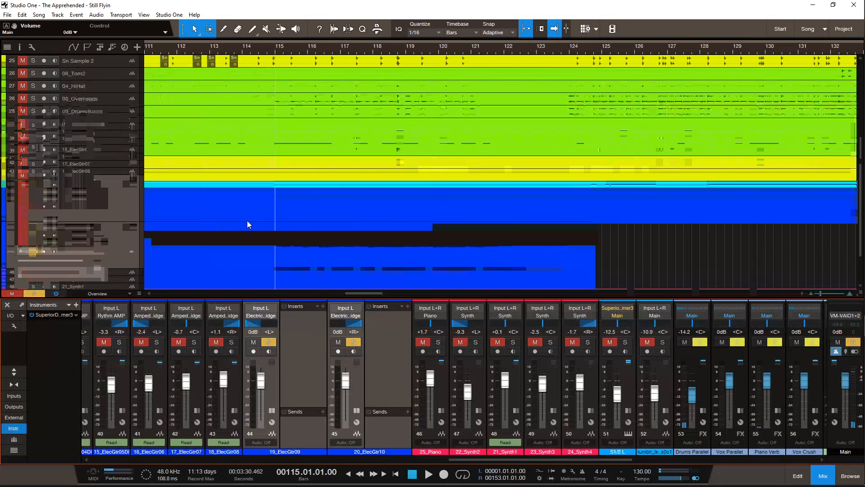
scroll(247, 220, down, 6)
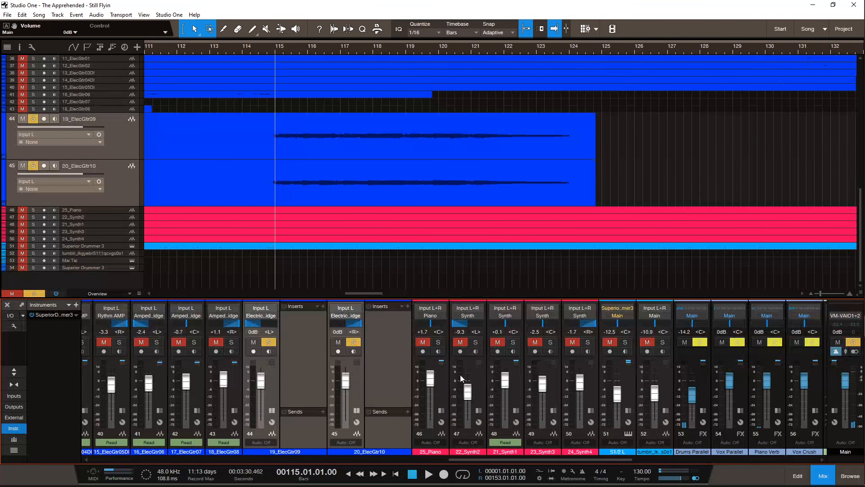
scroll(382, 233, up, 2)
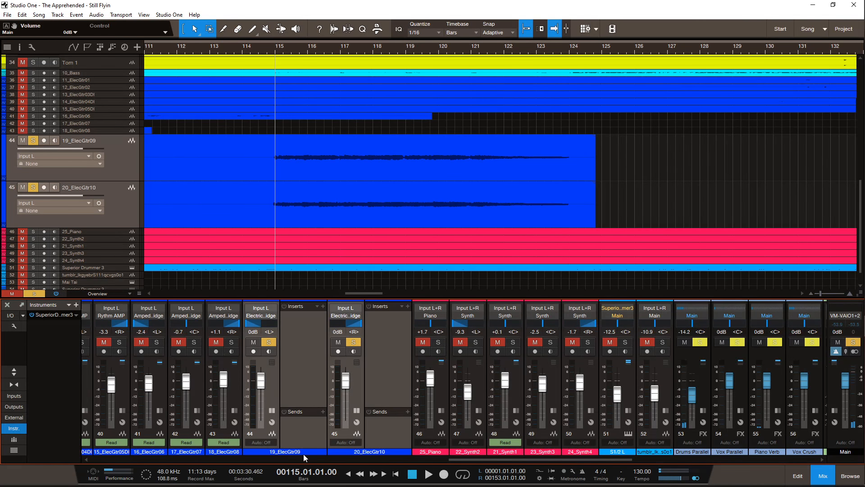
scroll(396, 274, down, 2)
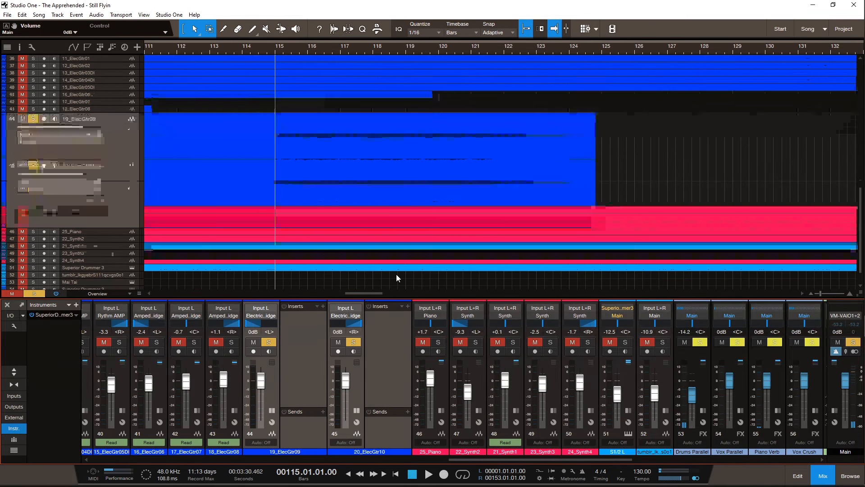
scroll(396, 274, left, 1)
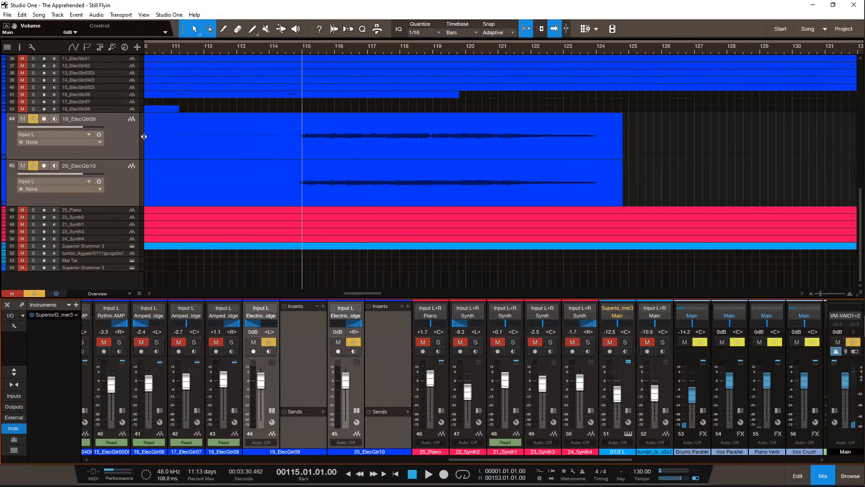
Step: Browse the insert effects available for the 19_ElecGtr09 channel without adding one, and bring the bus channels into view
click(323, 307)
click(293, 338)
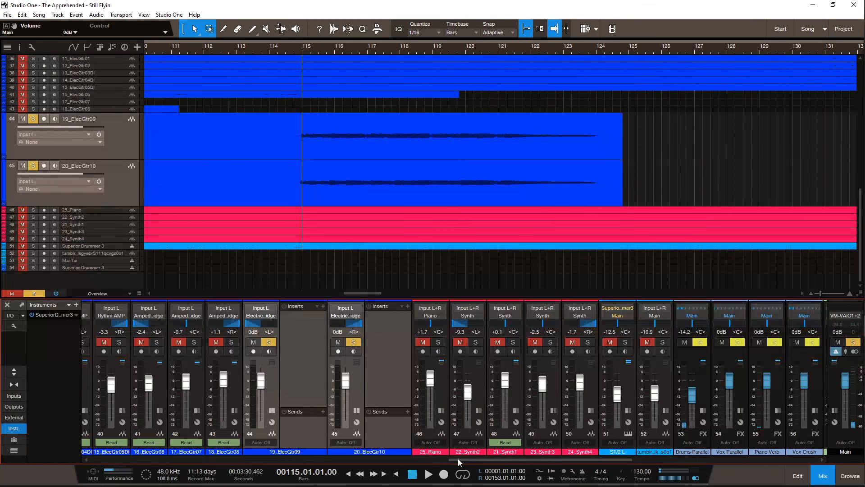
drag(458, 458, 463, 459)
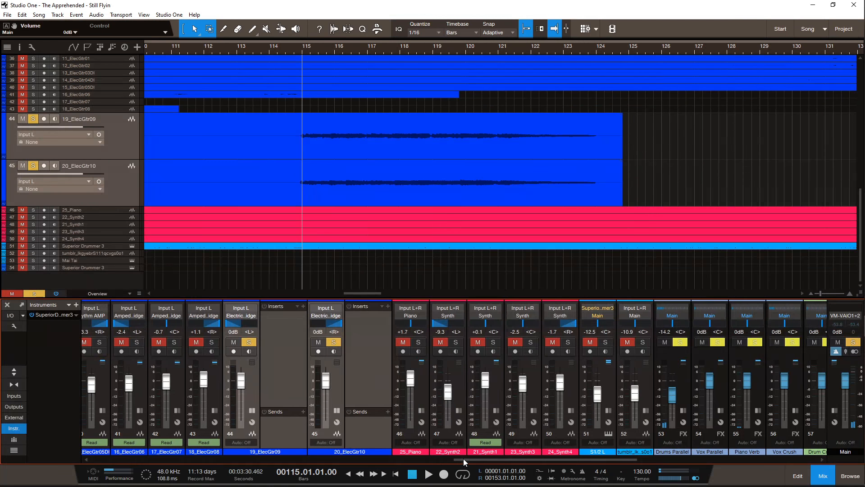
click(304, 306)
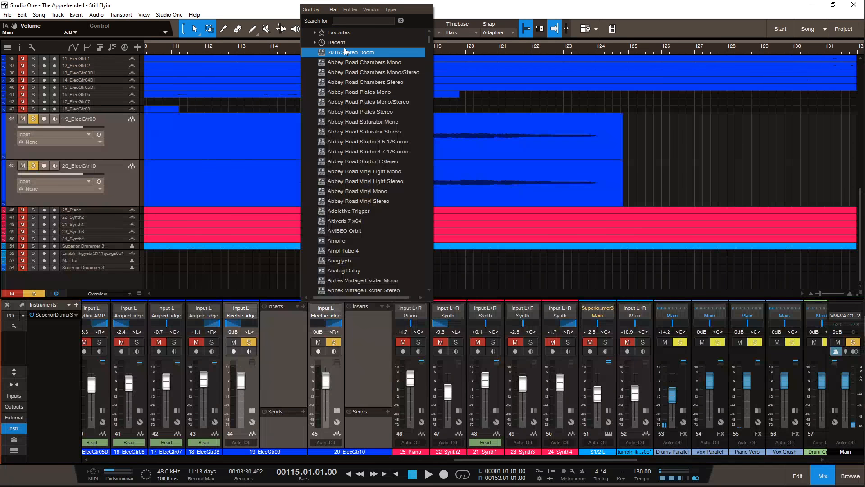
scroll(381, 262, down, 2)
click(283, 349)
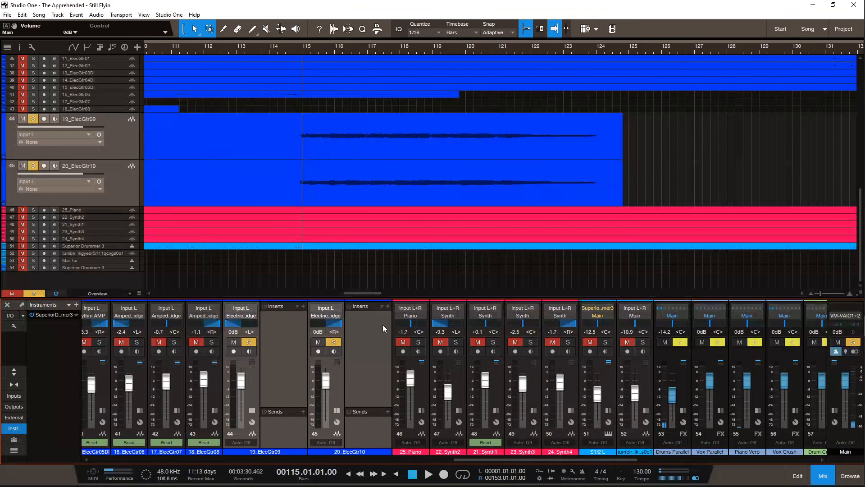
click(755, 459)
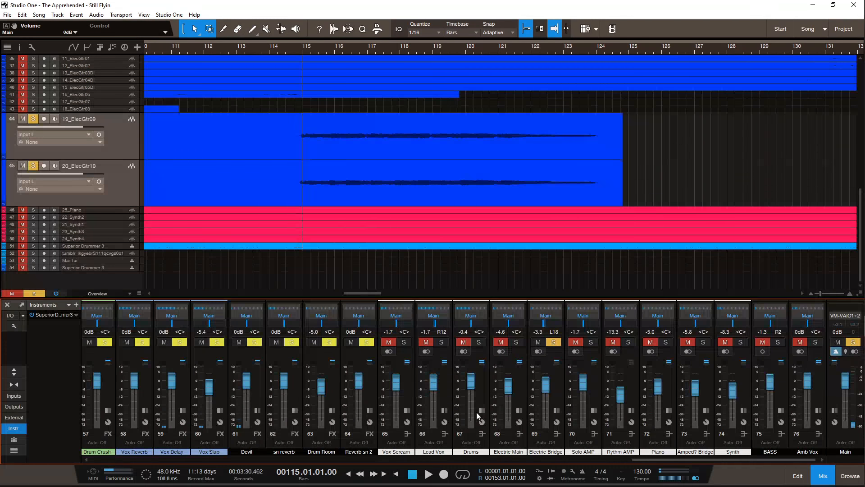
Step: Expand the Electric Bridge bus channel and inspect its SSLEQ Stereo insert, closing the plug-in without changing it
click(561, 388)
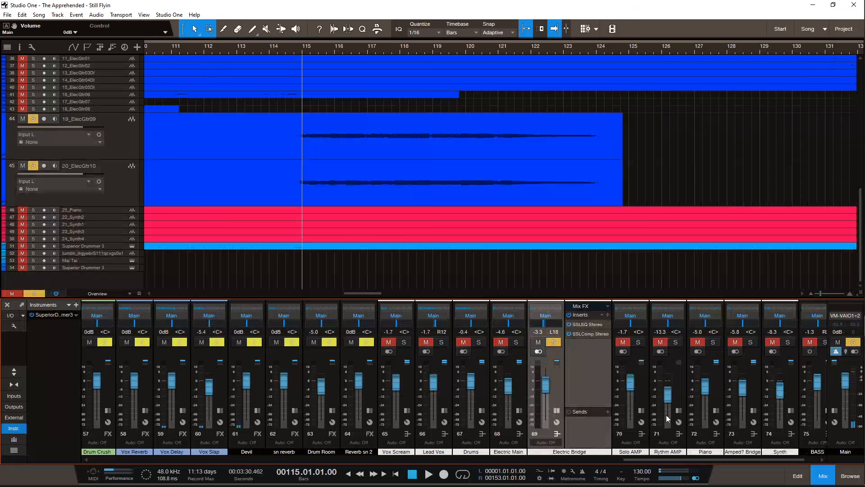
click(593, 324)
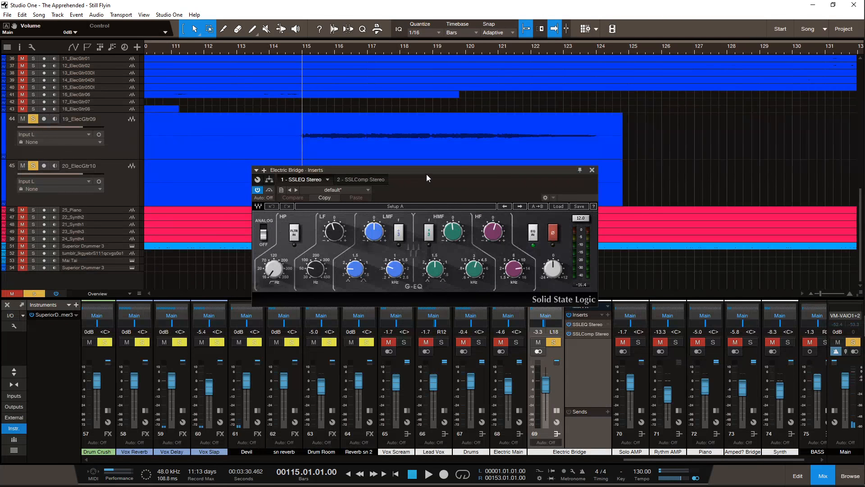
drag(427, 171, 450, 261)
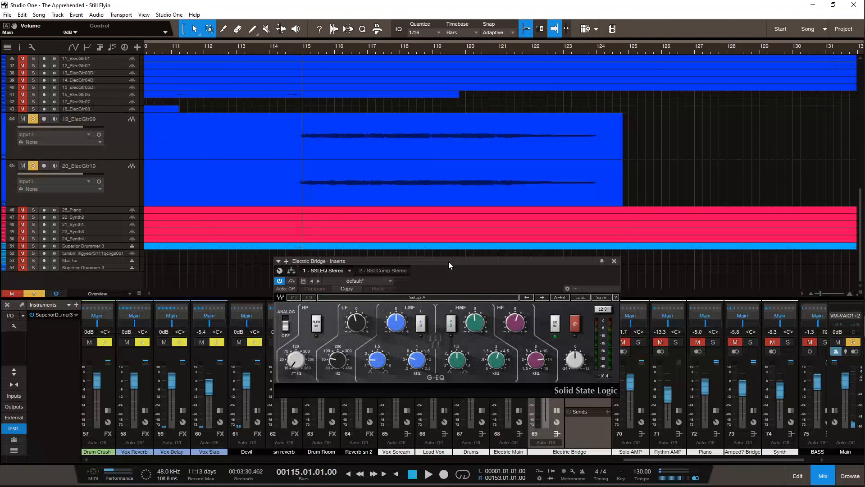
click(614, 262)
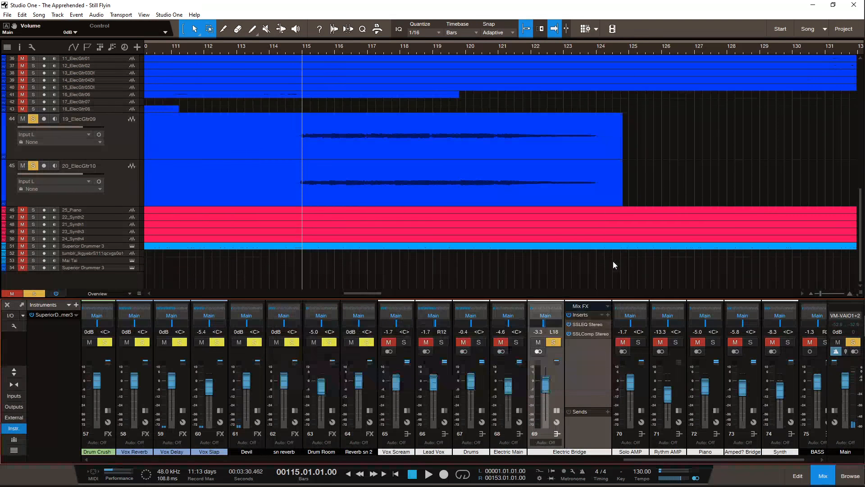
Step: Turn off the solo on the Electric Bridge bus and hide the mixer to give the arrangement the full height
drag(647, 460, 684, 462)
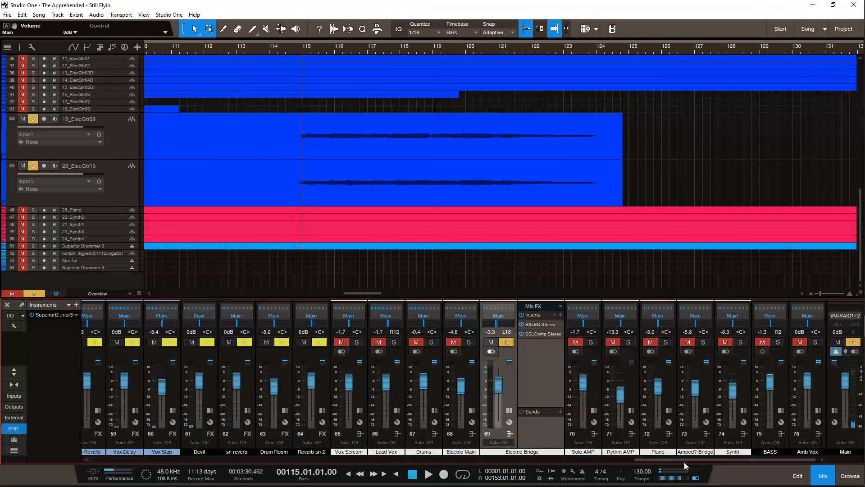
click(505, 343)
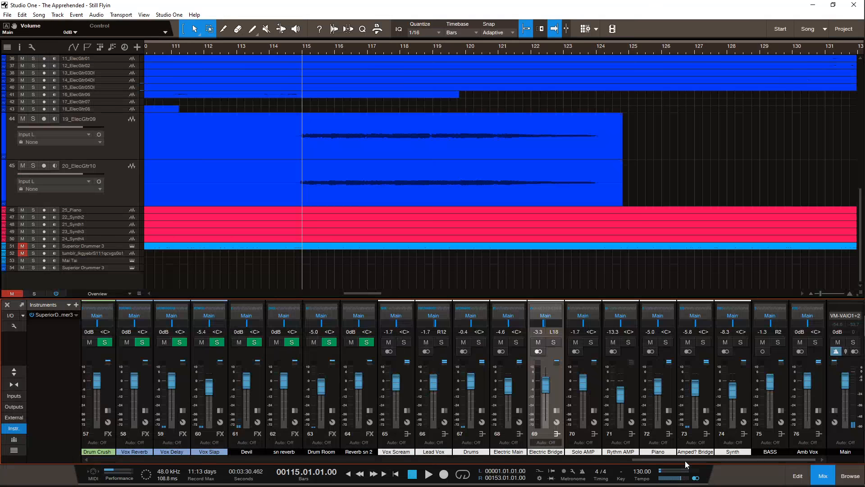
drag(685, 462, 719, 458)
mouse_move(861, 360)
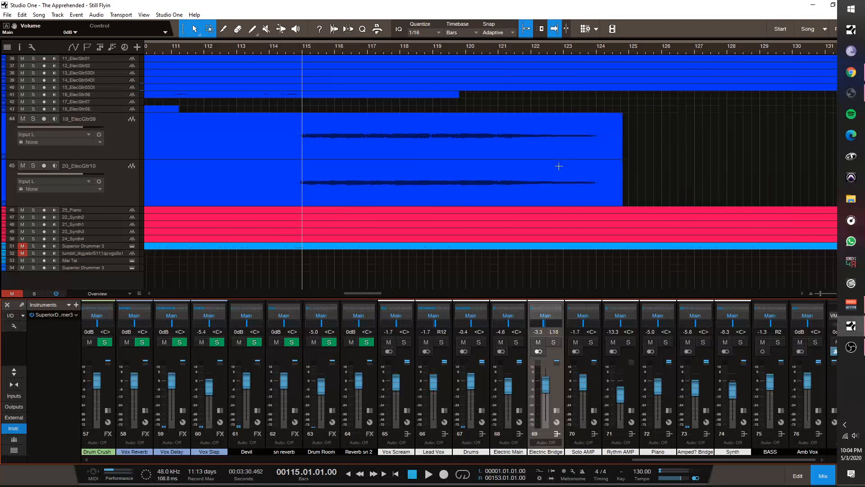
scroll(527, 227, right, 2)
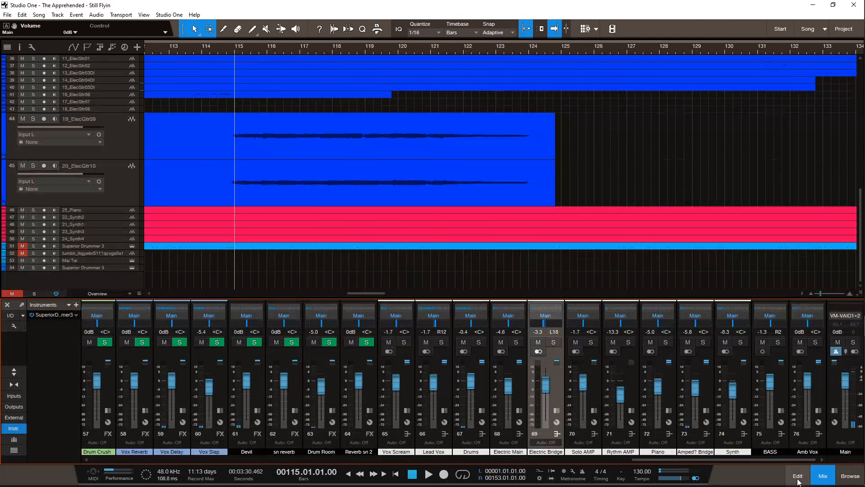
click(821, 477)
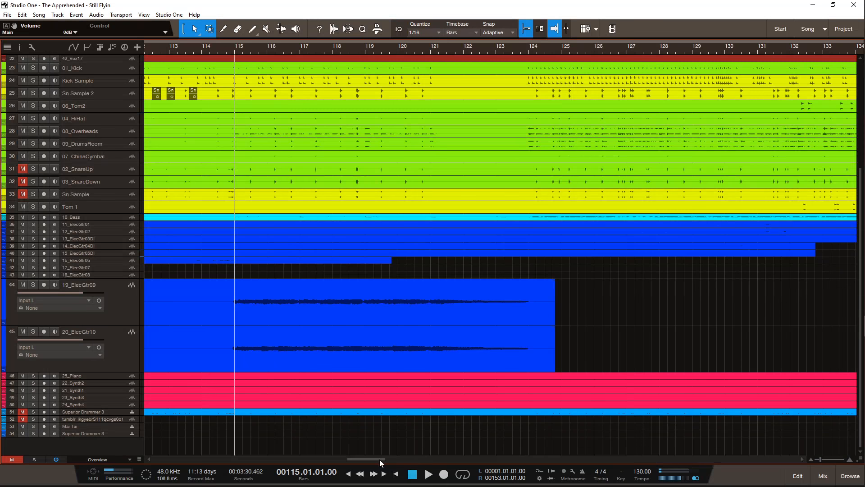
Step: Show the whole song length in the arrangement with the track list at its first vocal tracks, and save the song
drag(379, 459, 410, 400)
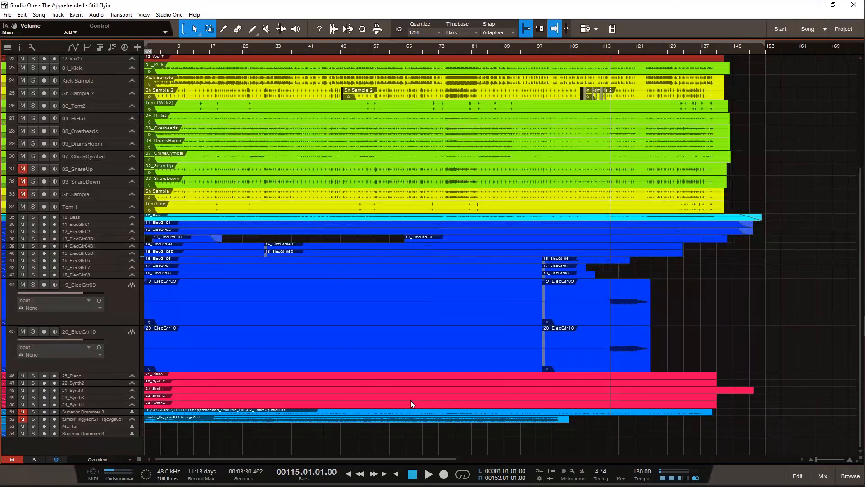
key(e)
scroll(410, 401, left, 5)
scroll(409, 401, up, 2)
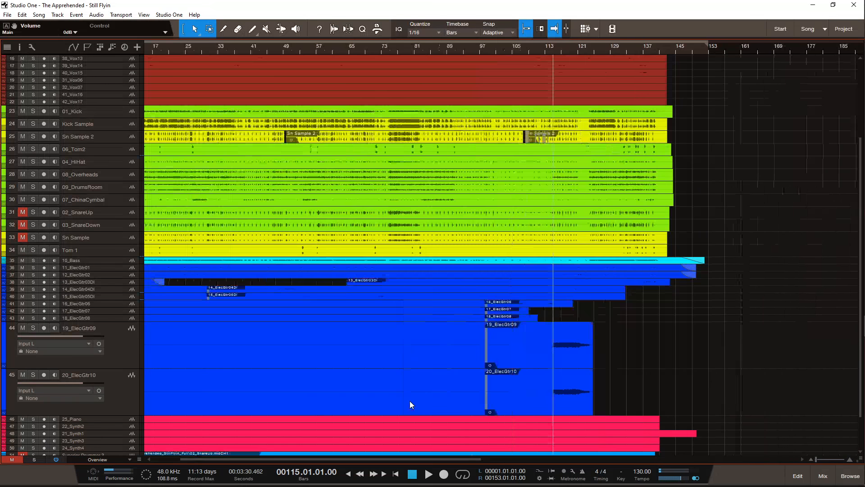
scroll(410, 401, up, 2)
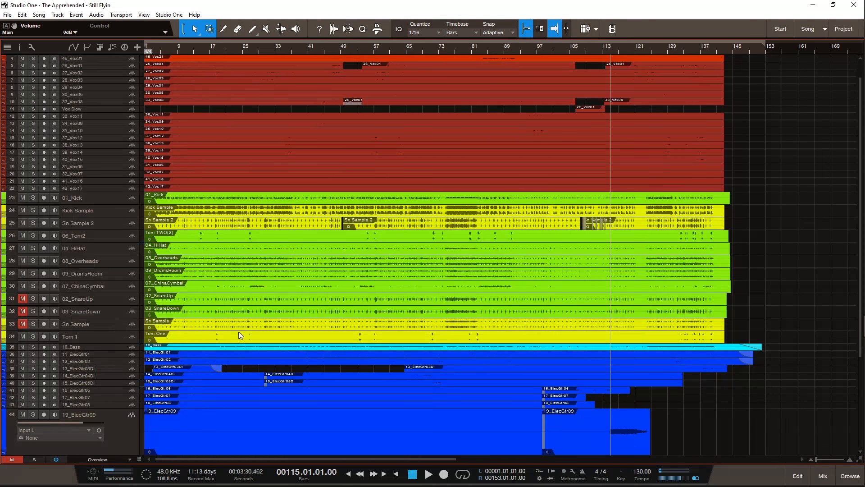
scroll(342, 315, up, 1)
key(ctrl+s)
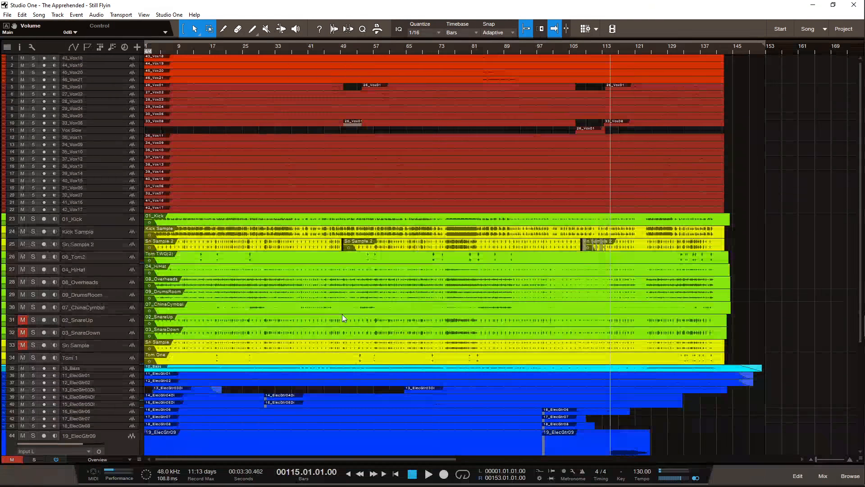
Step: Return the playback cursor to the start of the song and look over the track groups in the arrangement
scroll(391, 321, down, 5)
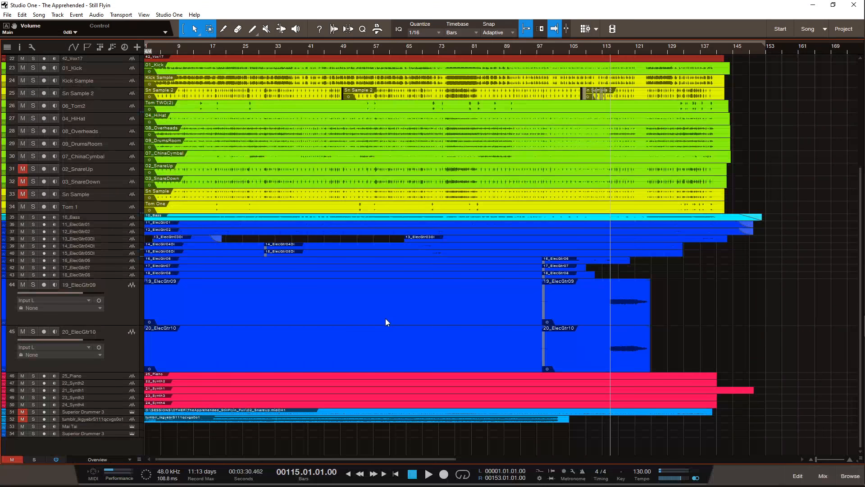
key(Home)
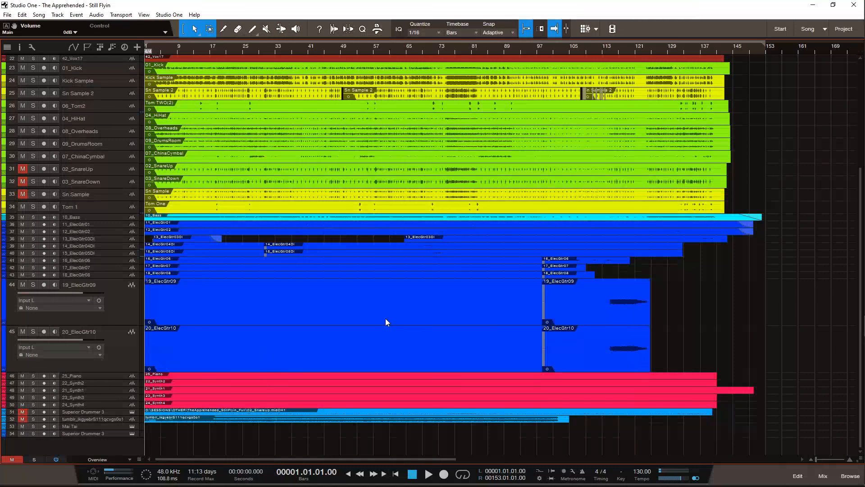
scroll(385, 318, up, 5)
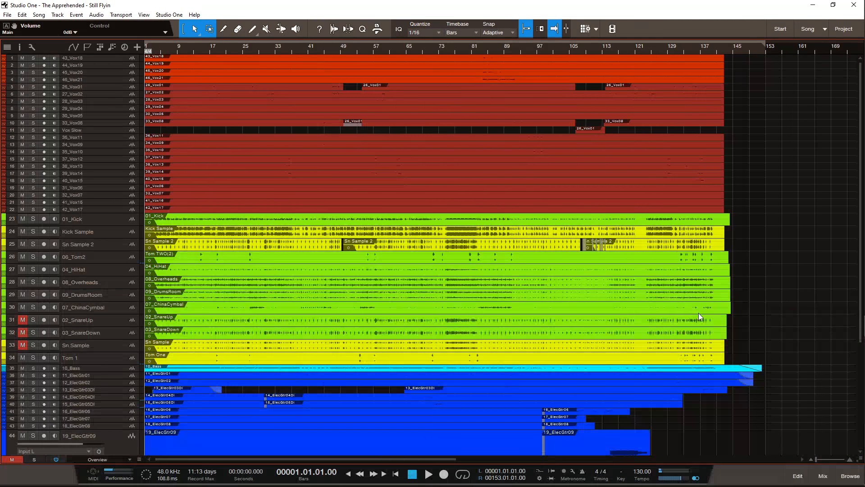
scroll(699, 312, down, 3)
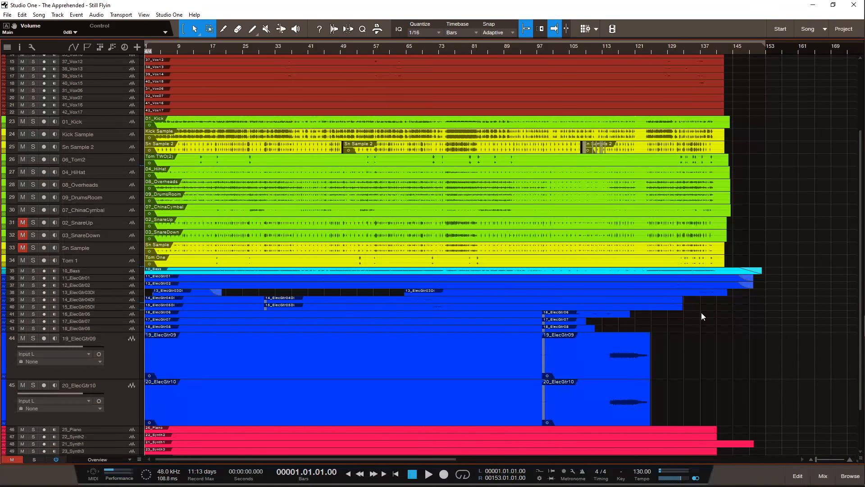
scroll(701, 313, up, 3)
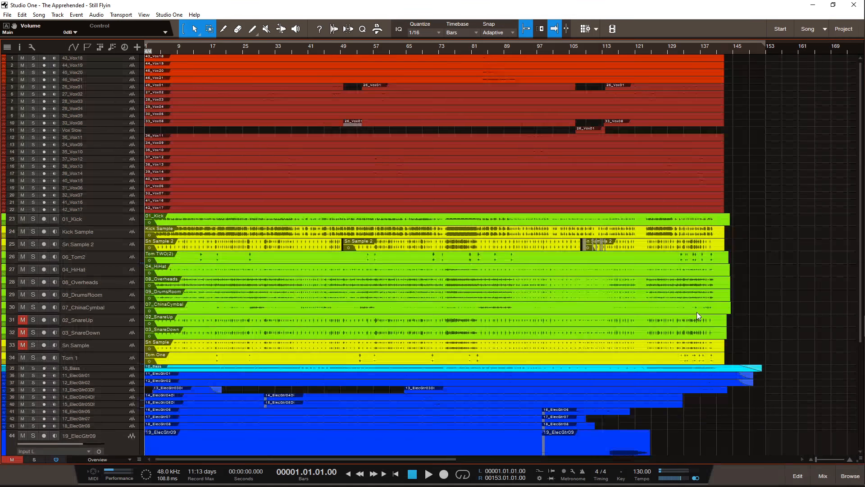
click(823, 475)
click(823, 475)
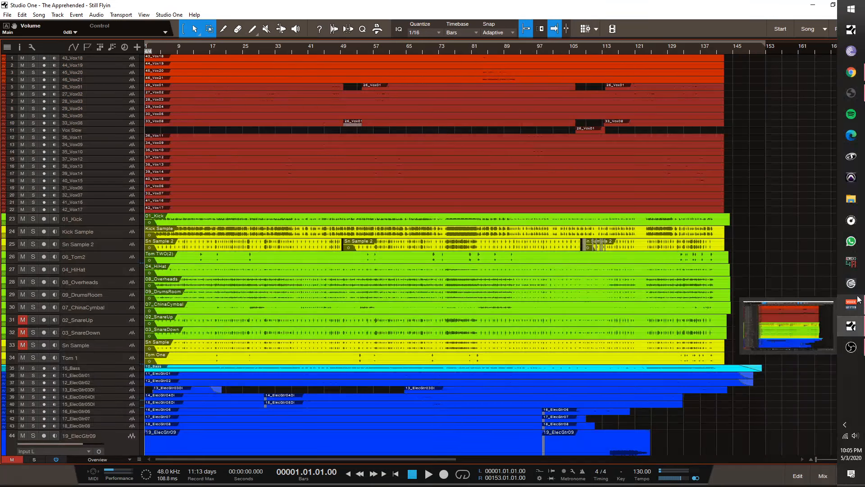
Step: Switch to Chrome, check the Rock Mixing Workshop dashboard in YouTube Studio, and bring up the pop-out live chat
click(851, 74)
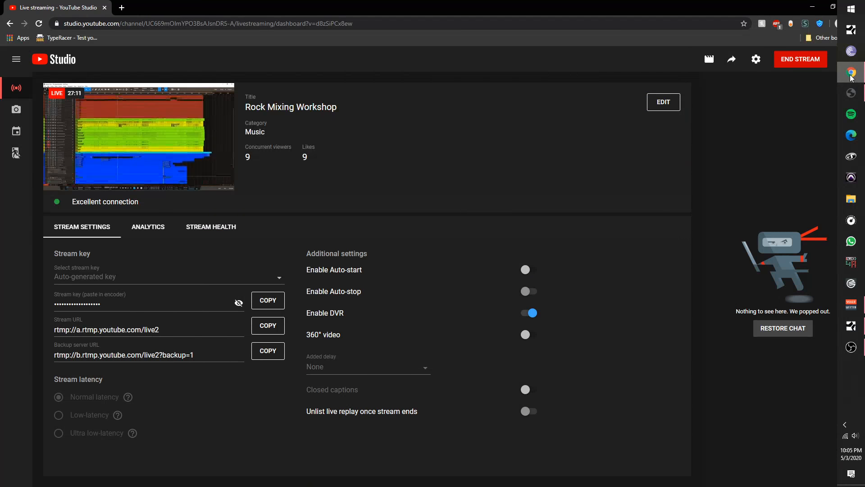
click(851, 77)
click(852, 96)
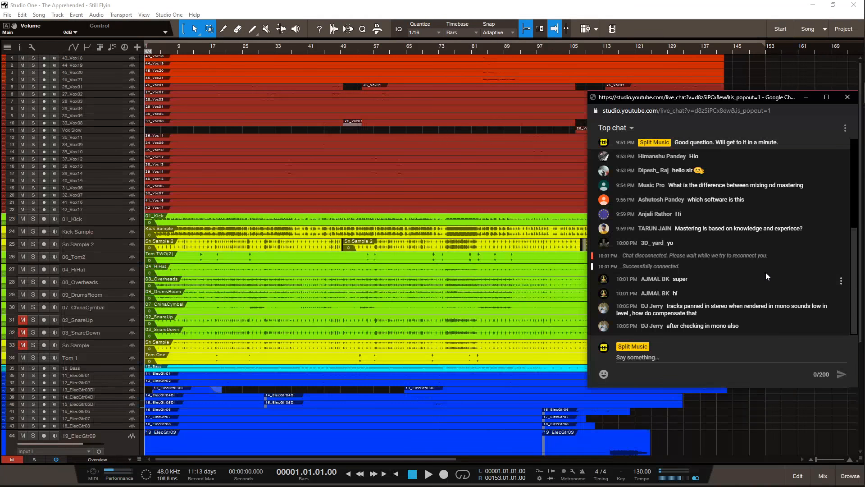
key(ctrl+s)
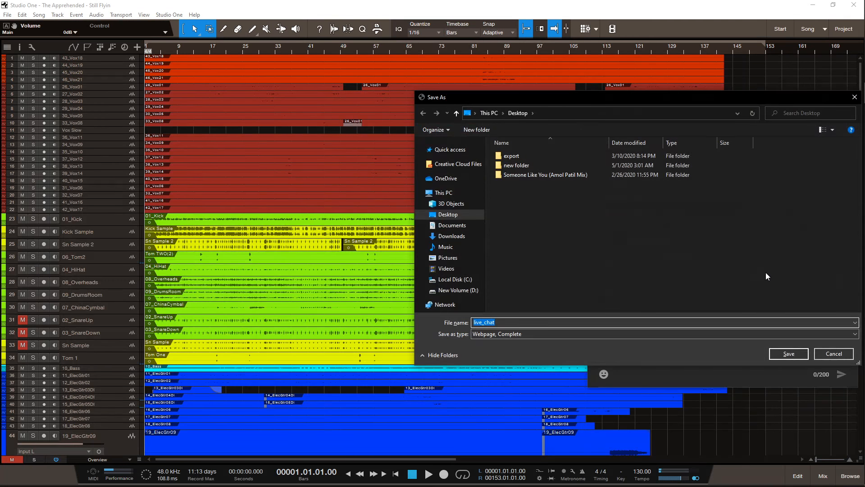
click(830, 354)
scroll(519, 290, down, 5)
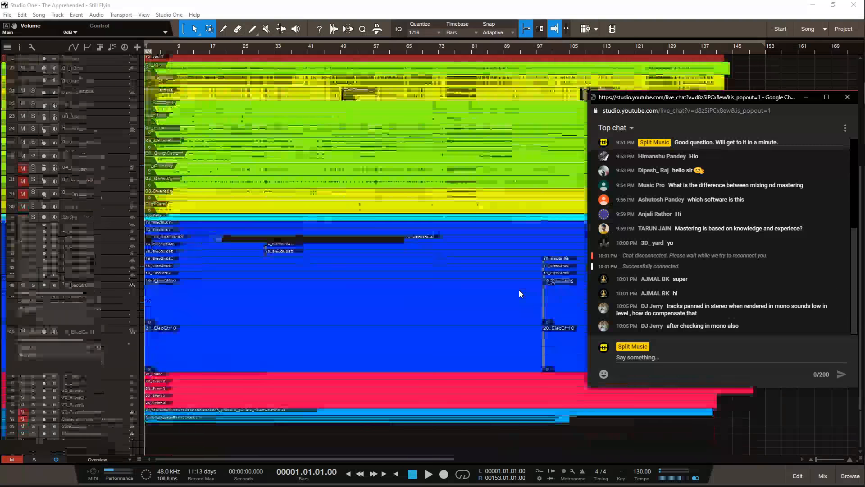
key(ctrl+s)
click(829, 354)
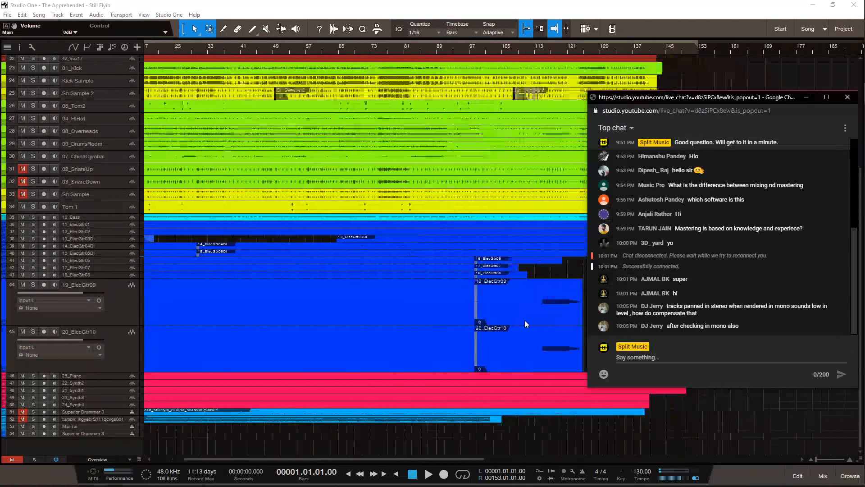
key(ctrl+s)
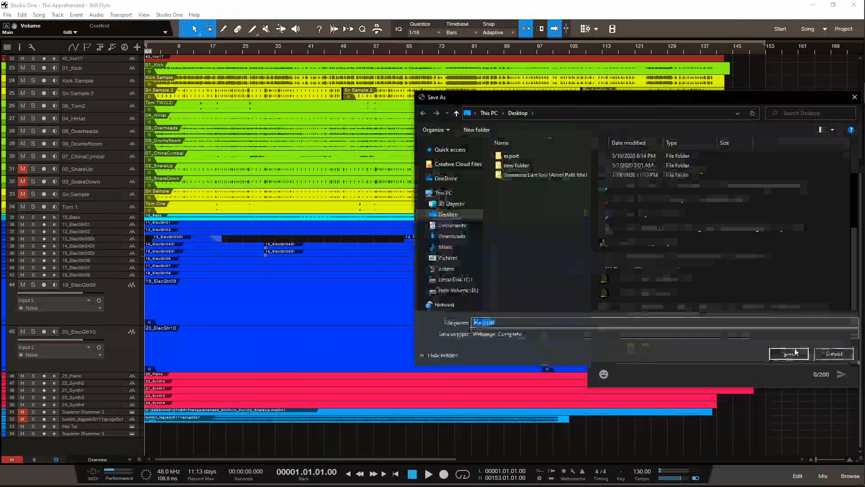
click(830, 354)
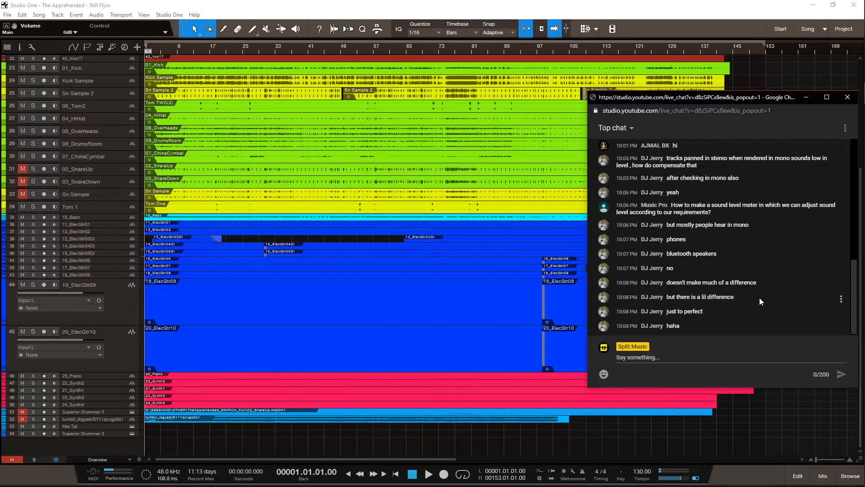
Step: Minimize the pop-out live chat after reading its latest viewer messages, and save the song in Studio One
scroll(760, 301, up, 1)
scroll(760, 301, down, 1)
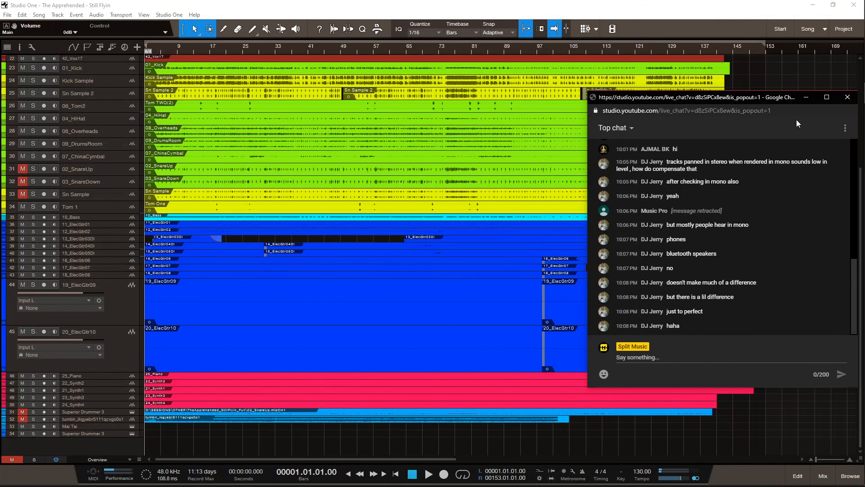
click(805, 99)
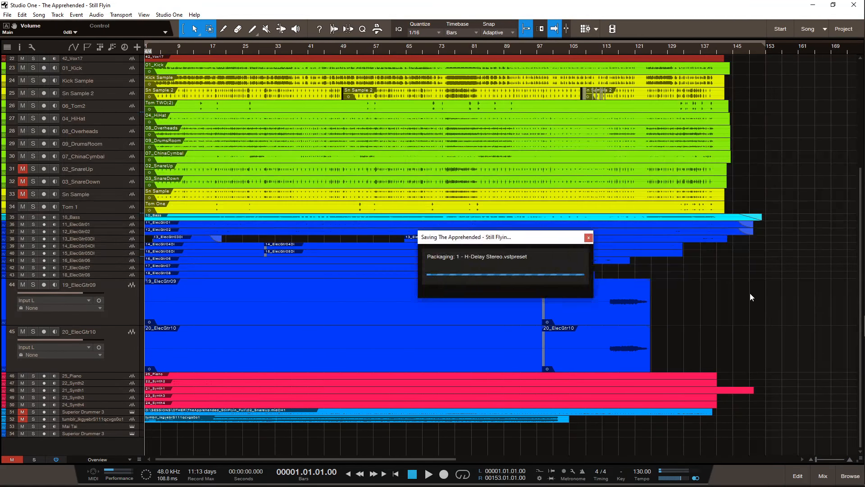
scroll(749, 294, right, 2)
scroll(748, 295, left, 2)
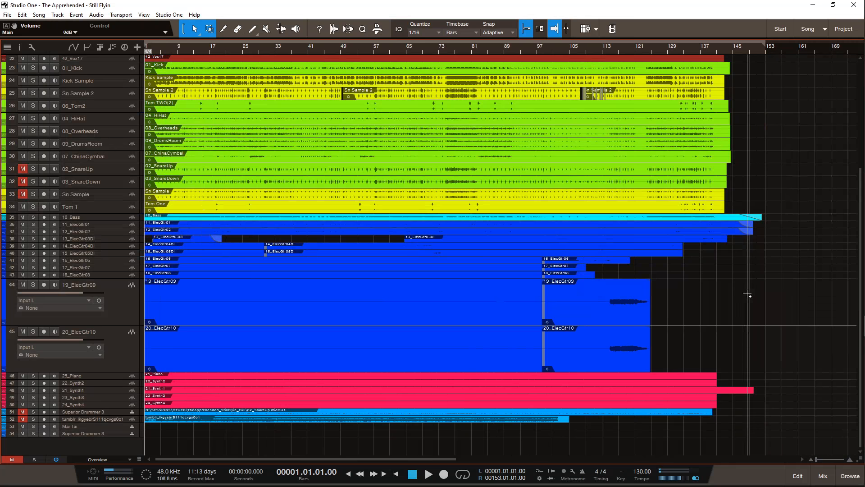
Step: Look through the mixer channels from end to end, then examine the vocal, drum, bass, guitar and synth track groups in the arrangement
click(823, 476)
drag(739, 456, 272, 464)
drag(162, 456, 813, 472)
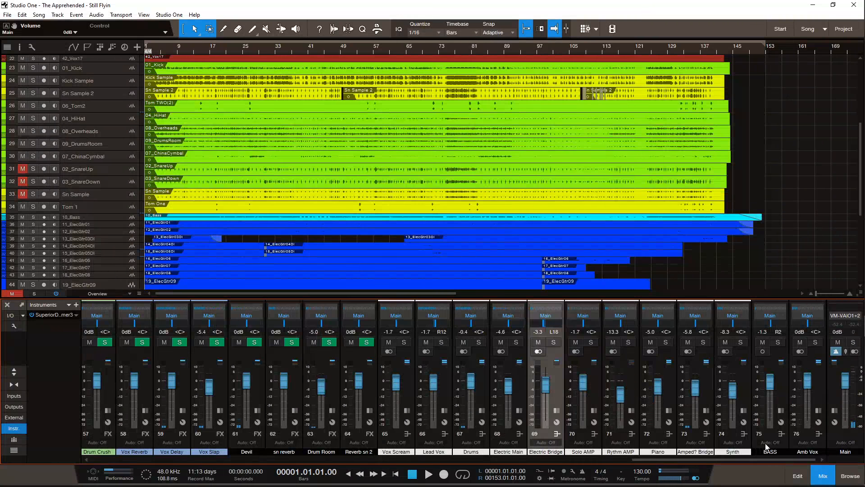
click(821, 475)
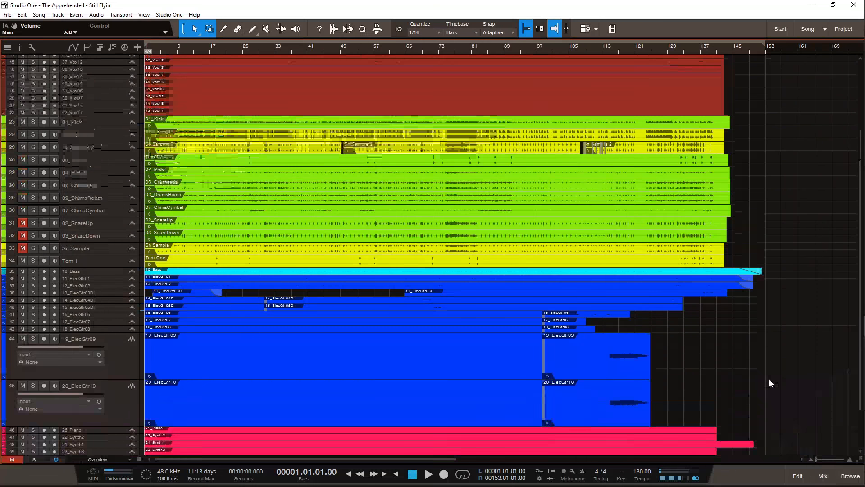
scroll(786, 375, up, 2)
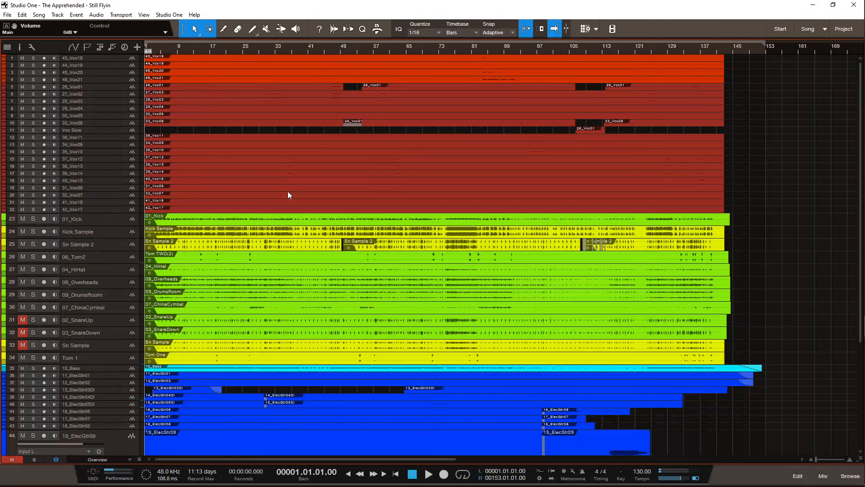
scroll(361, 279, down, 2)
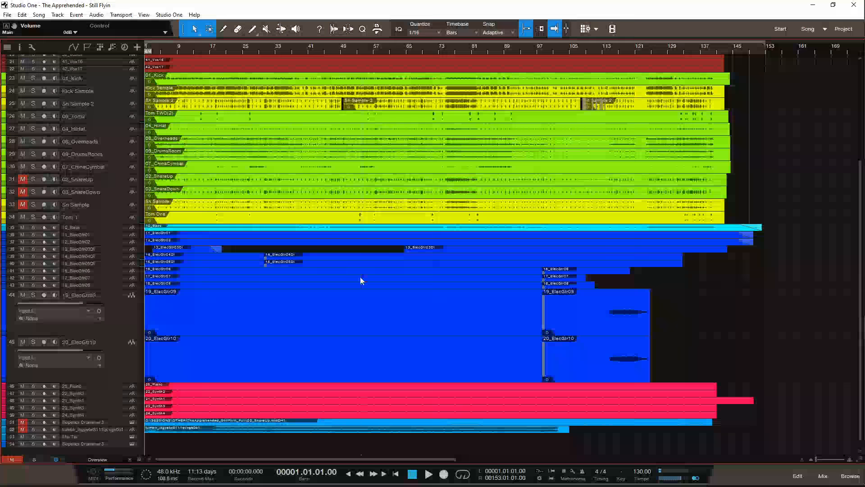
scroll(360, 281, down, 1)
scroll(361, 280, up, 5)
scroll(360, 280, up, 10)
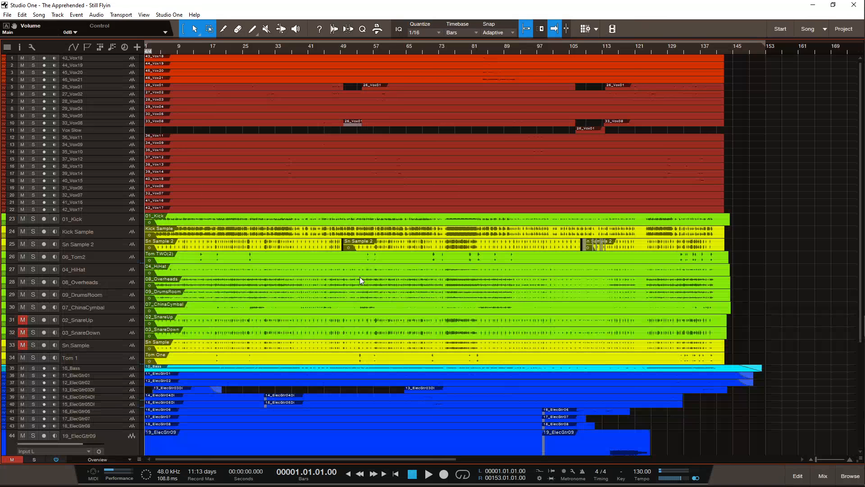
scroll(359, 277, down, 6)
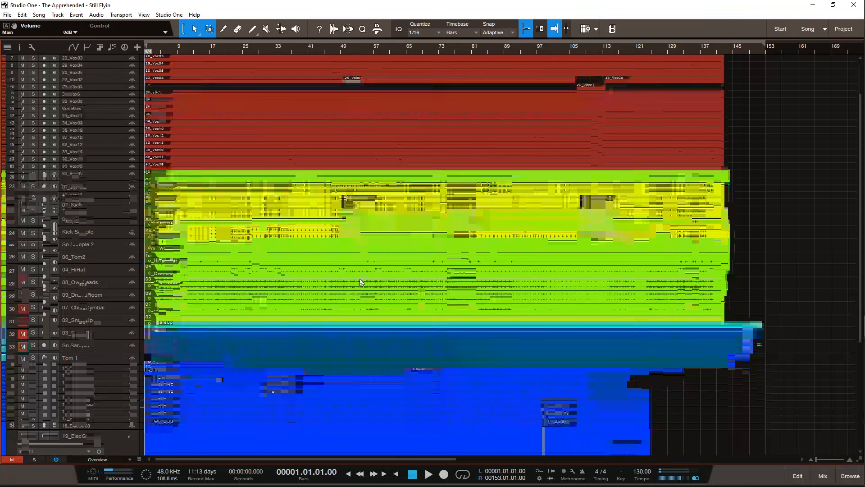
Step: Examine the vocal, drum, bass, guitar and synth tracks in the arrangement, with and without the mixer channels in view
scroll(360, 279, up, 4)
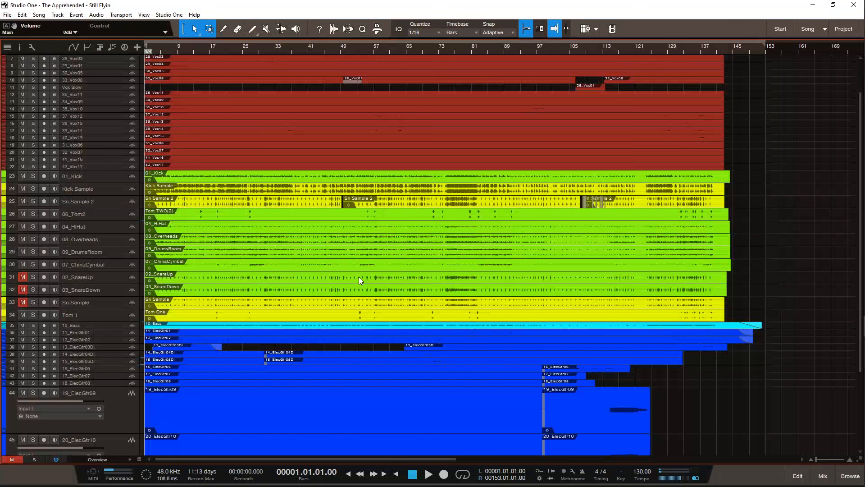
scroll(358, 276, up, 2)
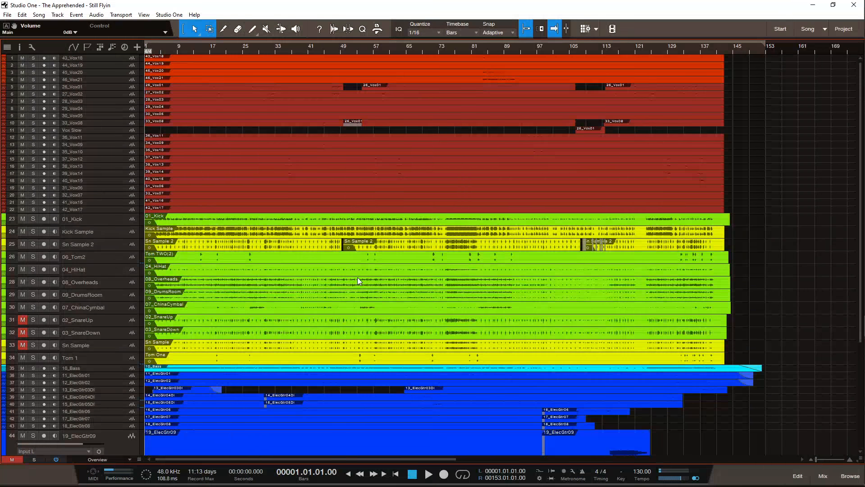
scroll(358, 277, down, 6)
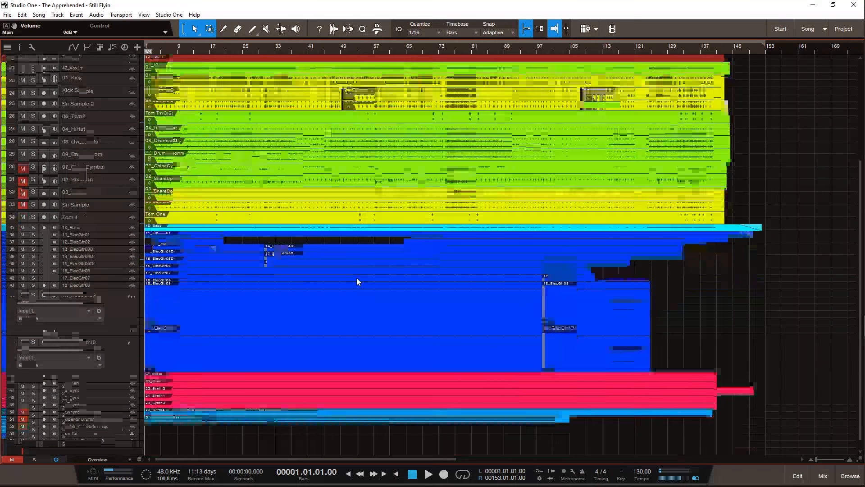
click(820, 481)
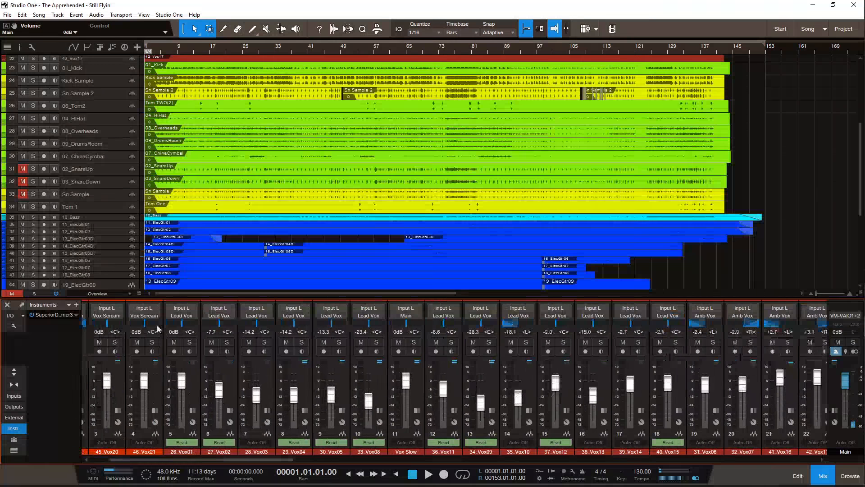
scroll(432, 239, up, 6)
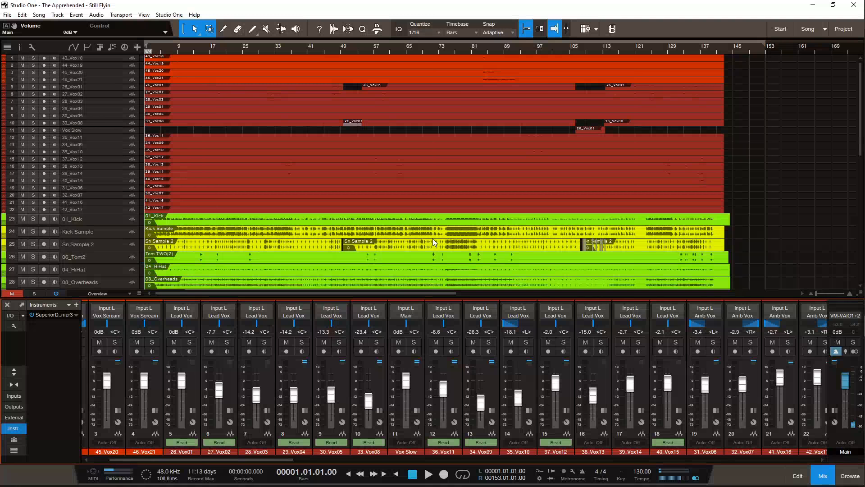
scroll(433, 242, down, 5)
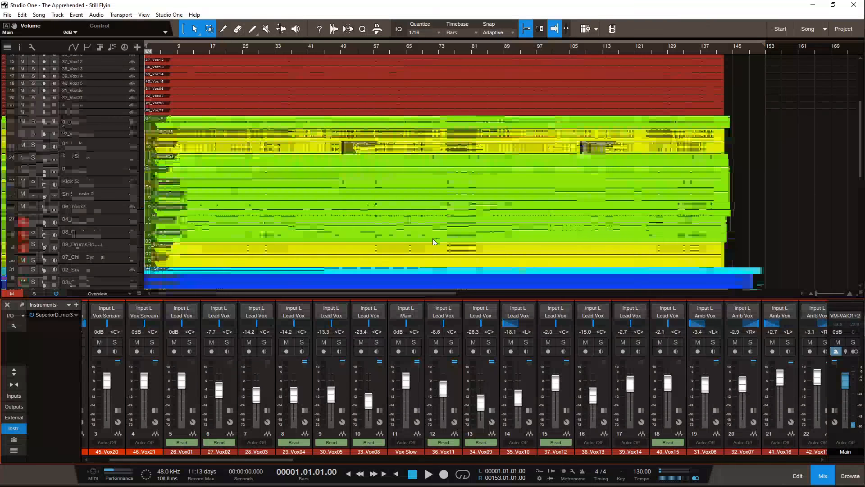
scroll(434, 243, down, 5)
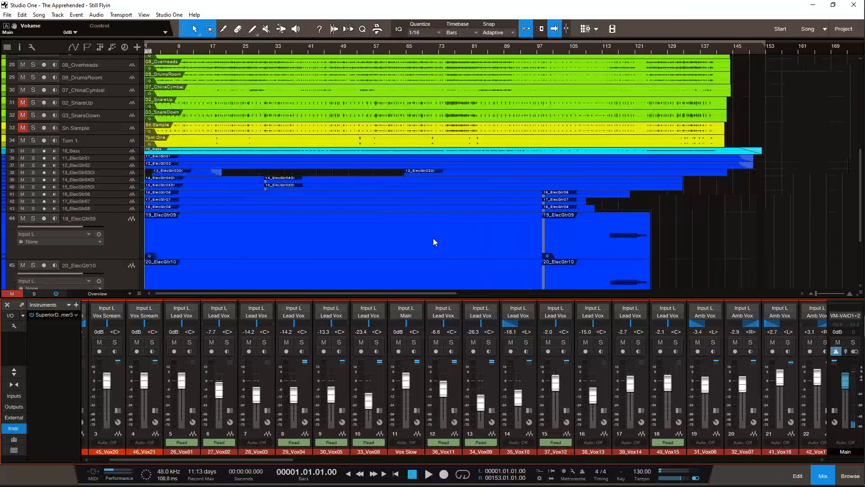
scroll(435, 242, down, 3)
scroll(434, 242, down, 2)
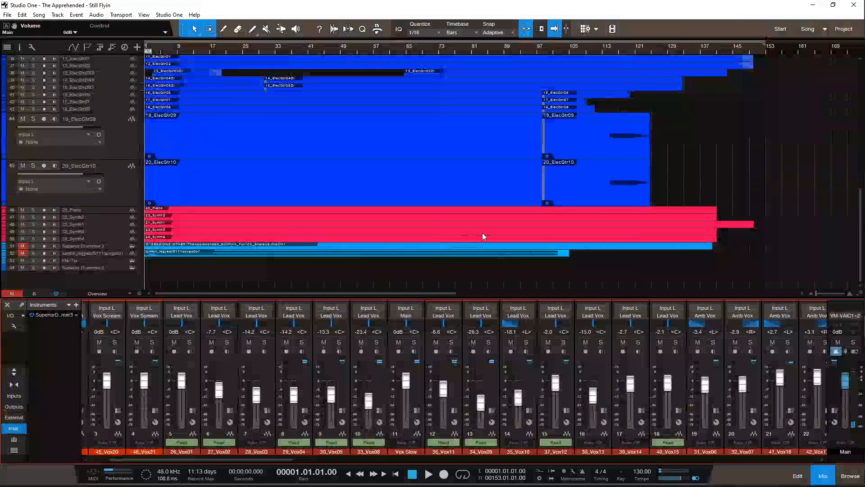
click(823, 477)
scroll(723, 348, up, 4)
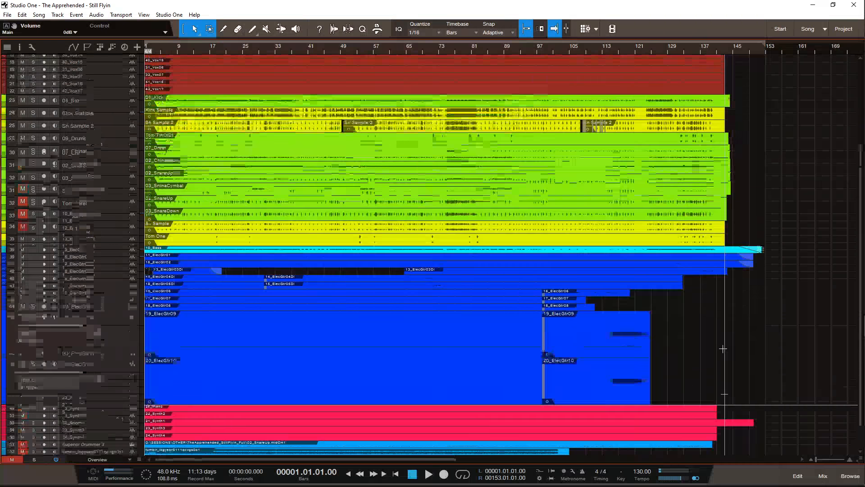
scroll(723, 349, up, 3)
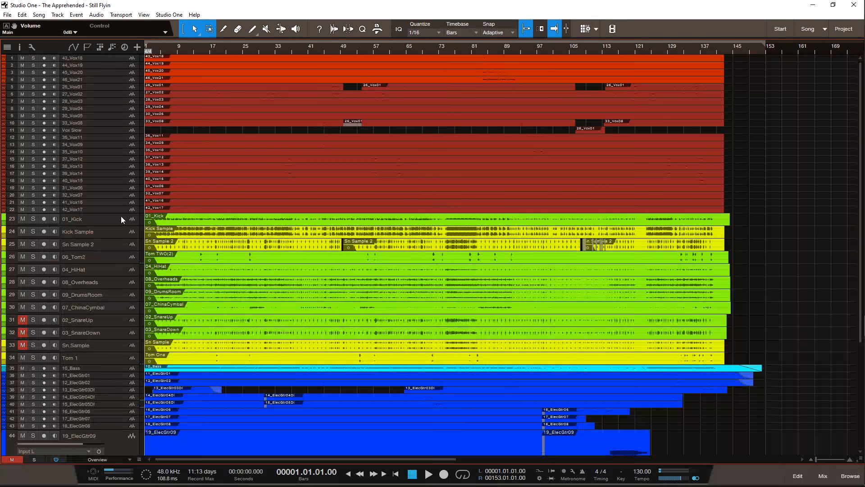
click(340, 227)
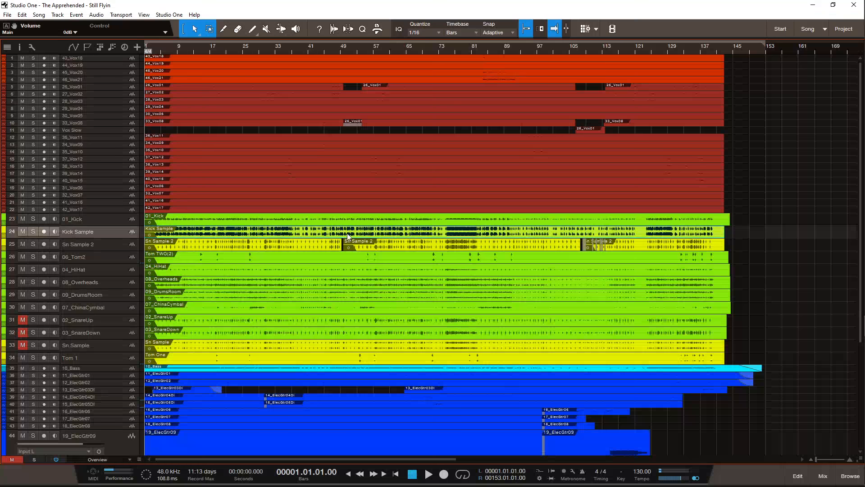
key(e)
key(e)
key(w)
key(w)
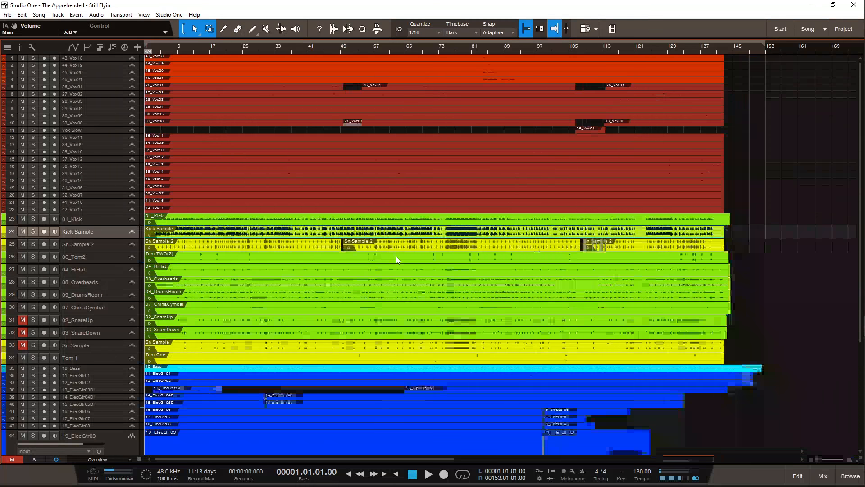
Step: Check the pop-out live chat for new viewer messages, minimize it, and save the song
mouse_move(861, 124)
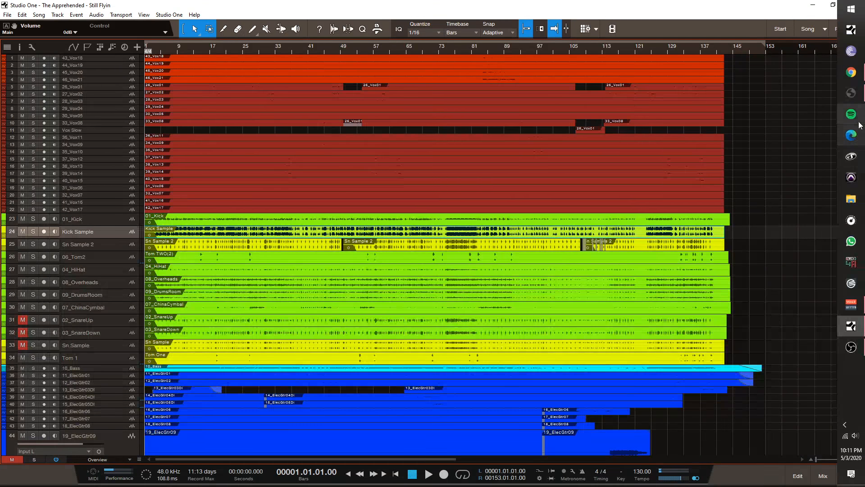
click(859, 93)
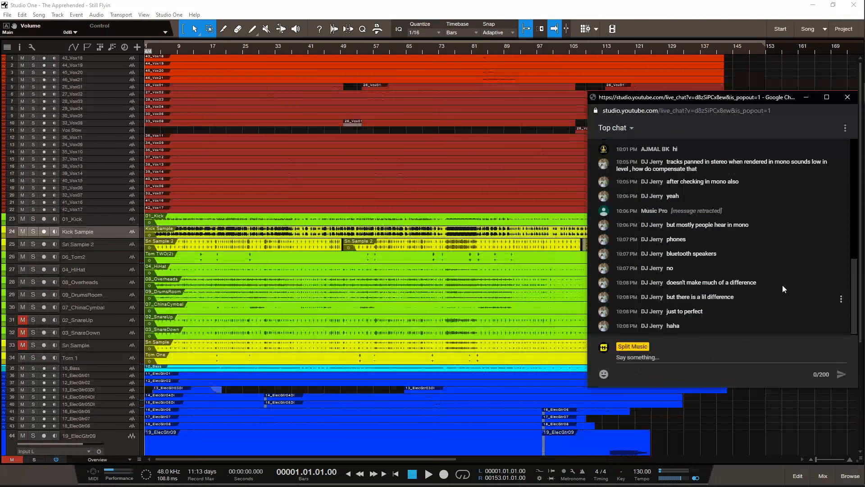
click(806, 98)
key(ctrl+s)
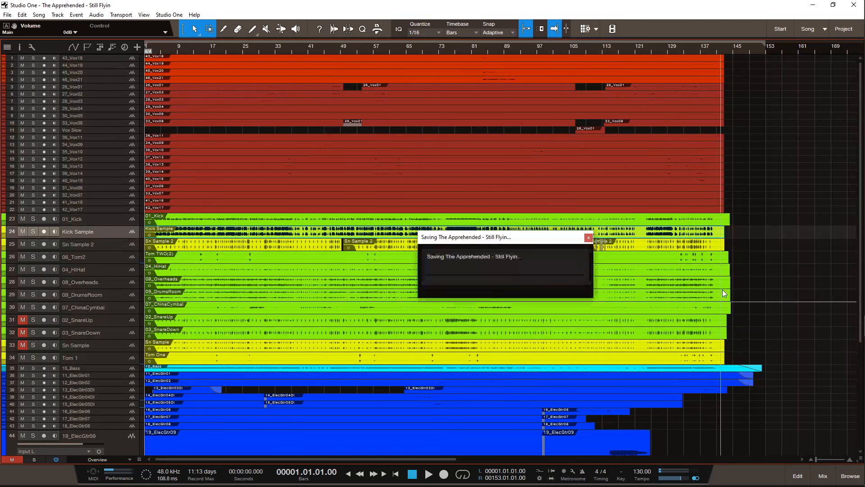
Step: Select the 07_ChinaCymbal track and look over the arrangement's track groups from the vocals down to the synths
click(735, 311)
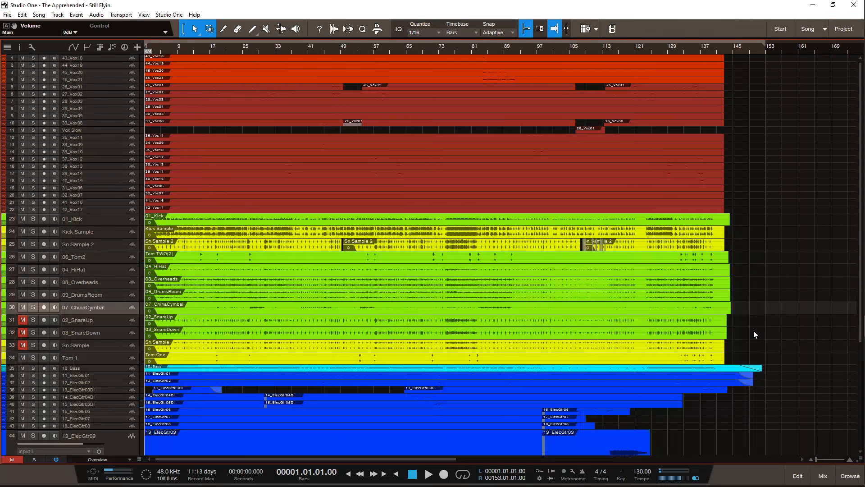
scroll(755, 334, down, 3)
scroll(753, 335, down, 3)
scroll(753, 334, up, 4)
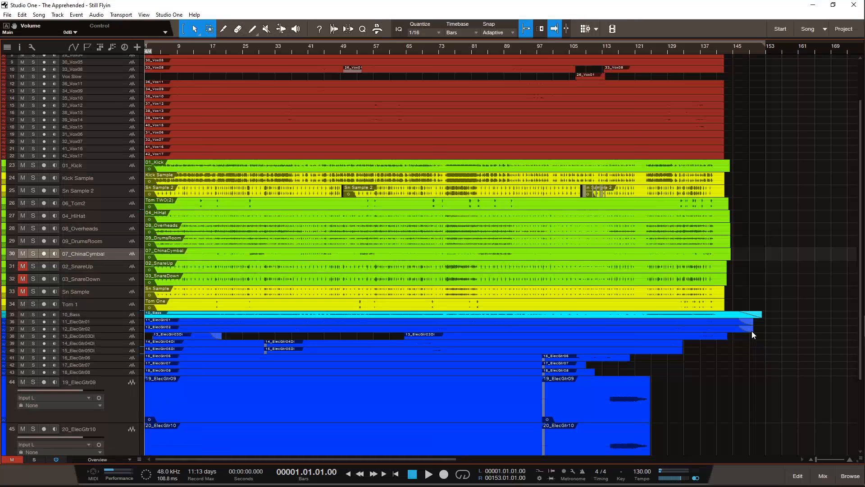
scroll(748, 331, up, 2)
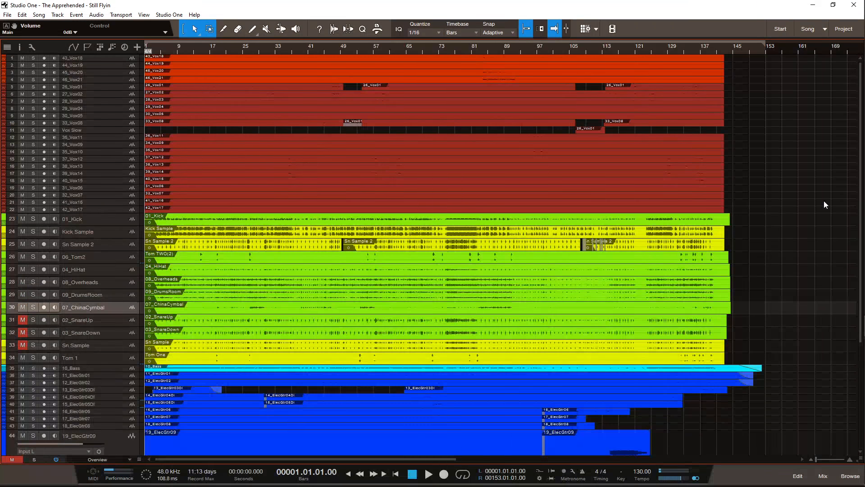
scroll(790, 280, down, 4)
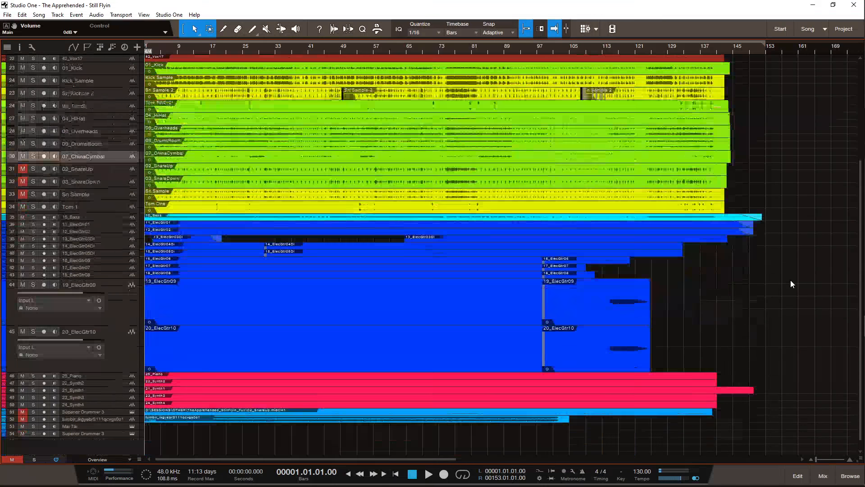
scroll(790, 280, up, 5)
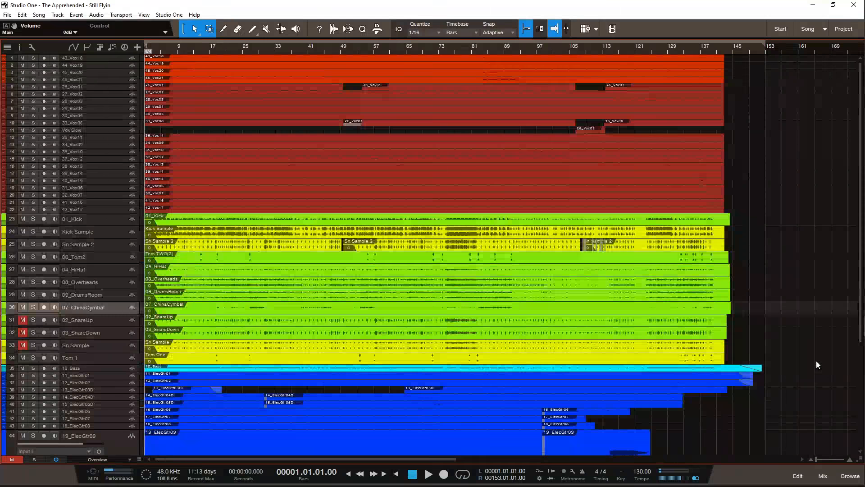
click(827, 476)
click(827, 477)
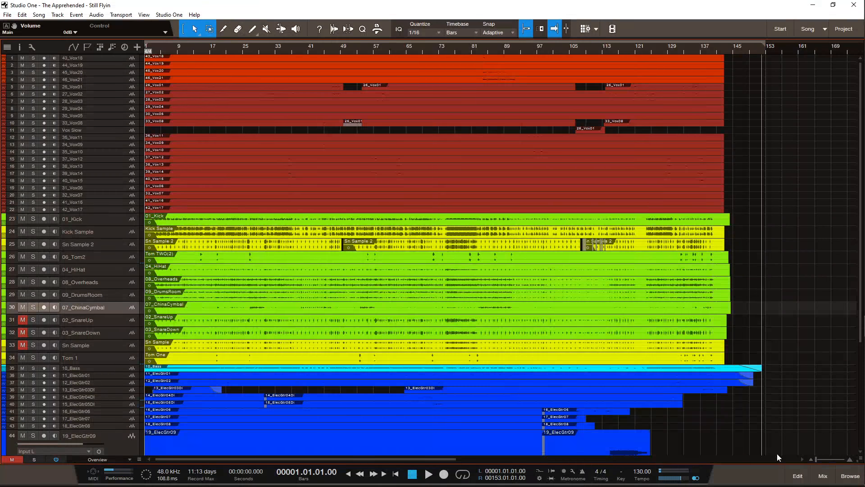
Step: Show the mixer and bring the effects and bus channels at its far end into view
click(823, 476)
drag(549, 456, 802, 464)
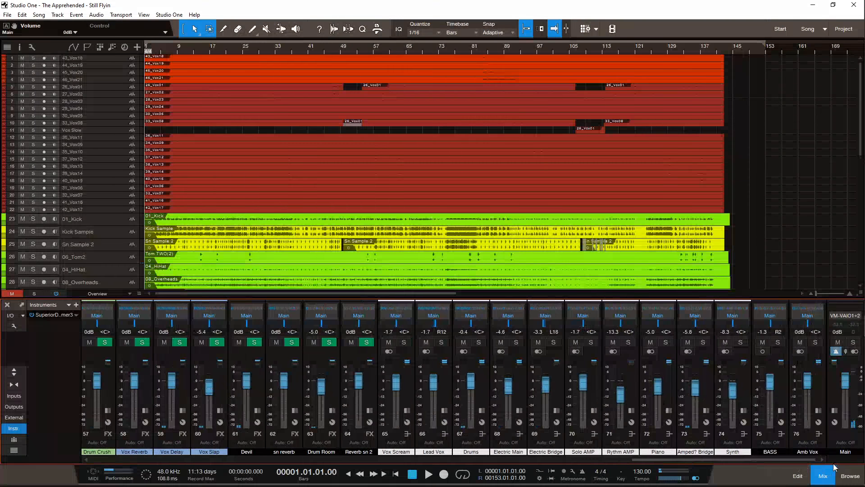
scroll(595, 209, down, 3)
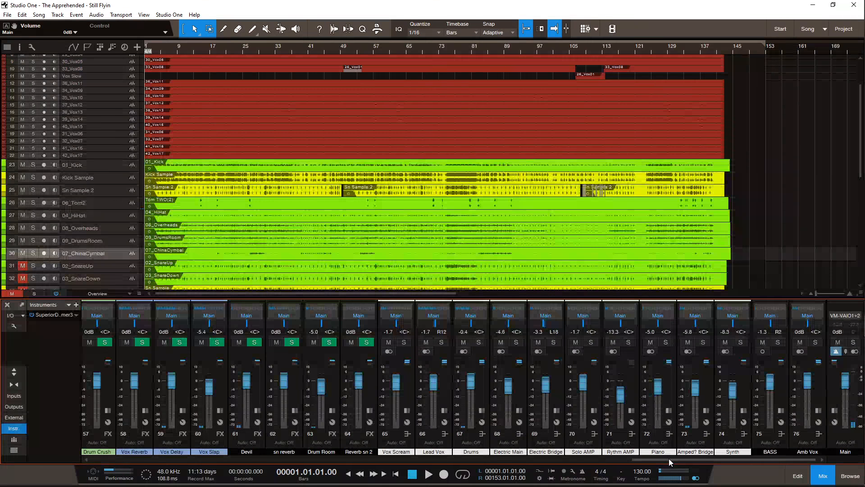
mouse_move(669, 458)
mouse_down()
mouse_move(453, 463)
mouse_move(678, 458)
mouse_up()
Step: Solo the Lead Vox bus, check which vocal tracks feed it, and save the song
click(441, 342)
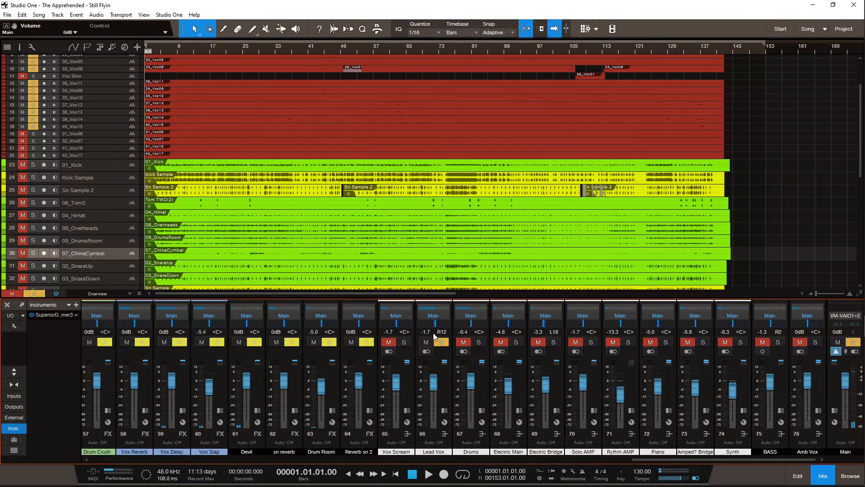
scroll(350, 216, up, 4)
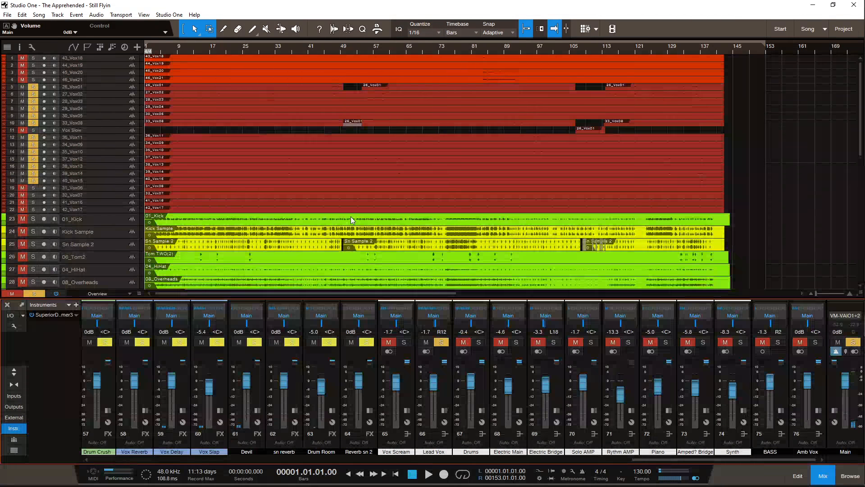
key(ctrl+s)
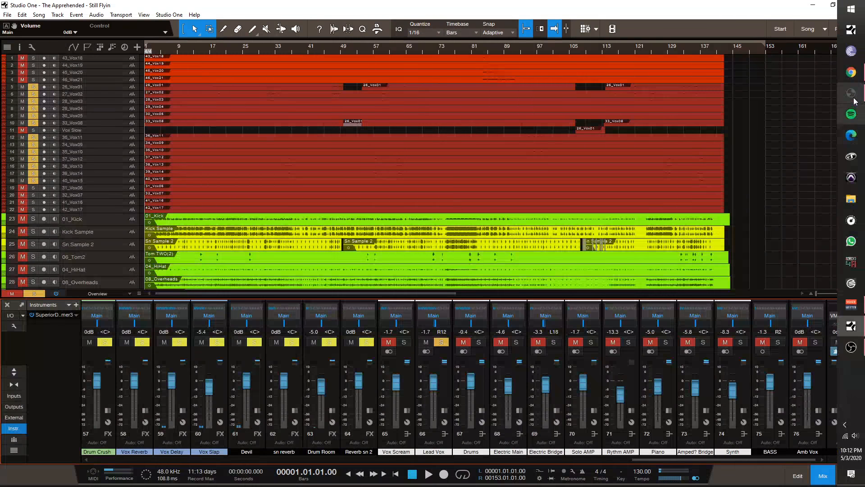
Step: Highlight the viewer's question about mono and stereo differences in the pop-out live chat, and minimize the chat once it is answered
click(853, 95)
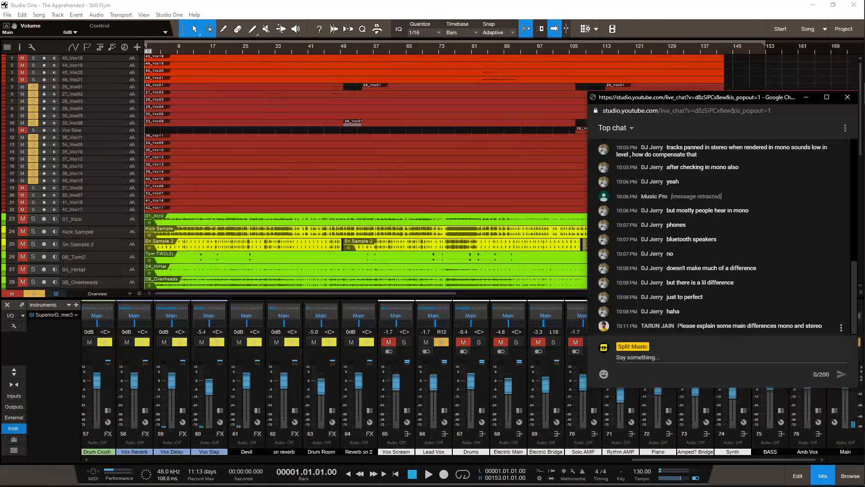
drag(679, 326, 822, 327)
triple_click(807, 325)
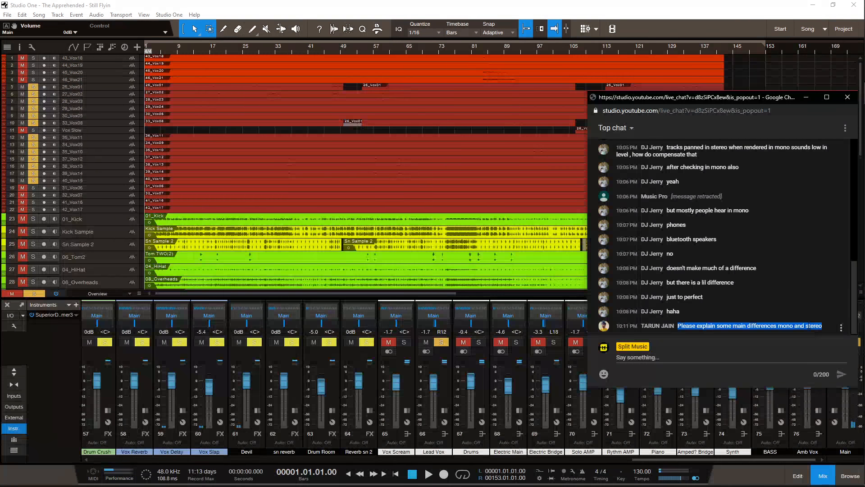
click(807, 325)
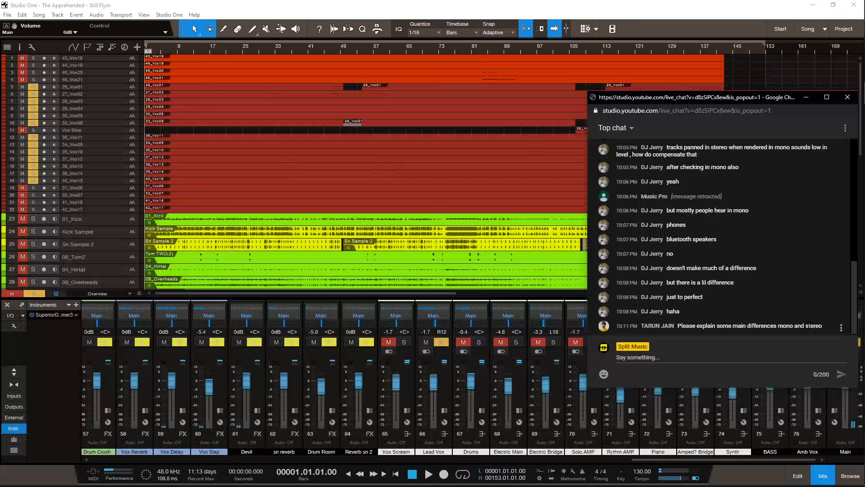
click(803, 102)
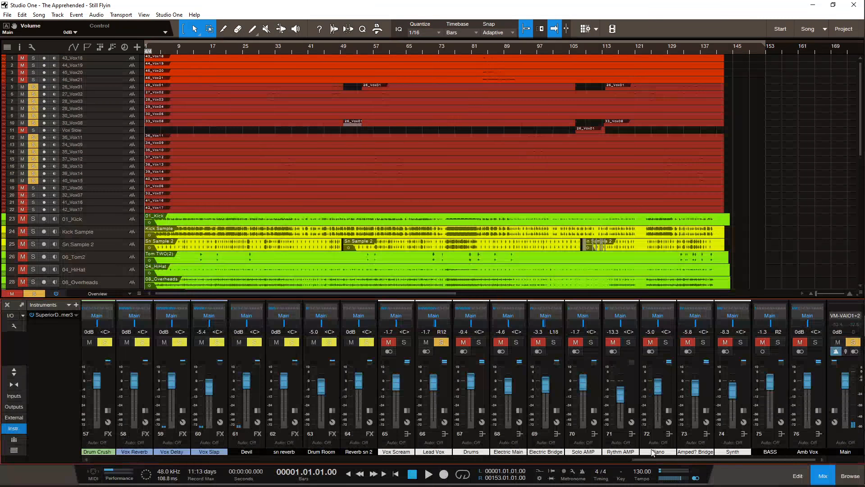
Step: Expand the Lead Vox bus channel to show its inserts and sends, and look over the arrangement tracks
click(447, 385)
scroll(776, 172, down, 8)
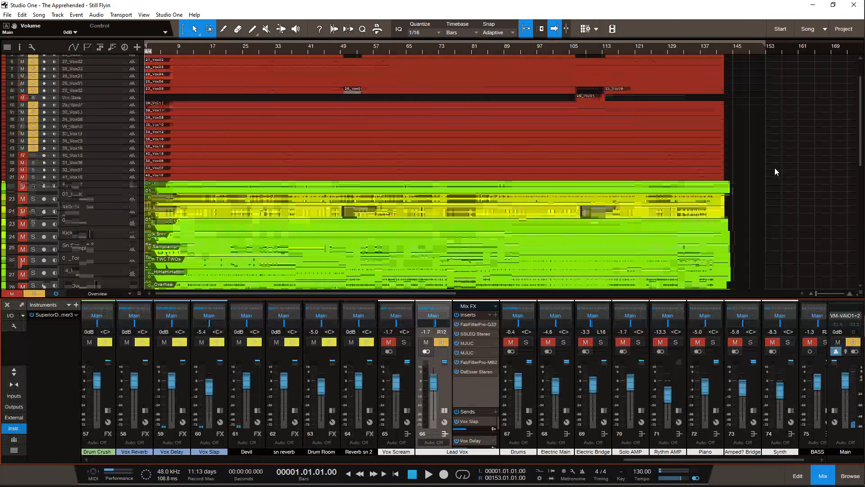
scroll(283, 134, up, 10)
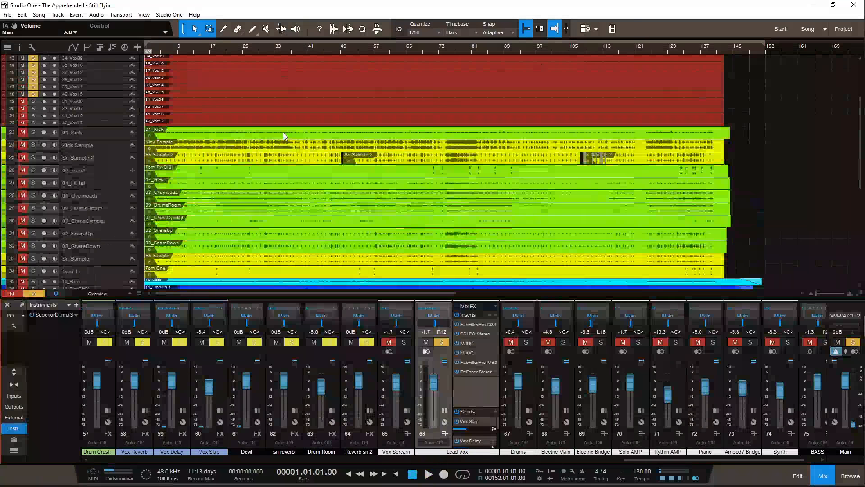
Step: Play the soloed lead vocals from near bar 9 and select the 26_Vox01 track
key(space)
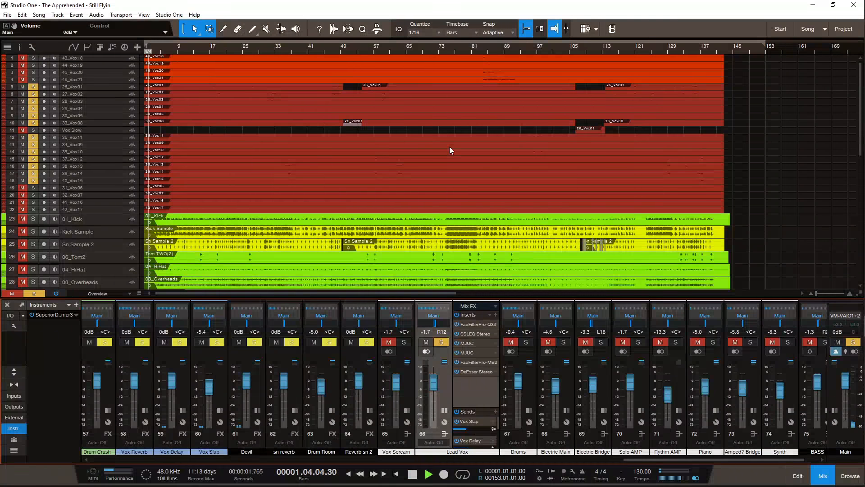
click(174, 50)
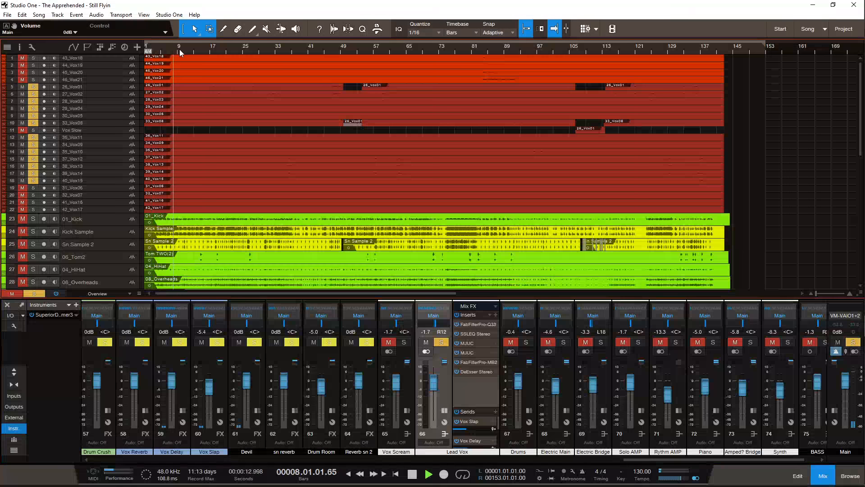
click(182, 51)
click(101, 84)
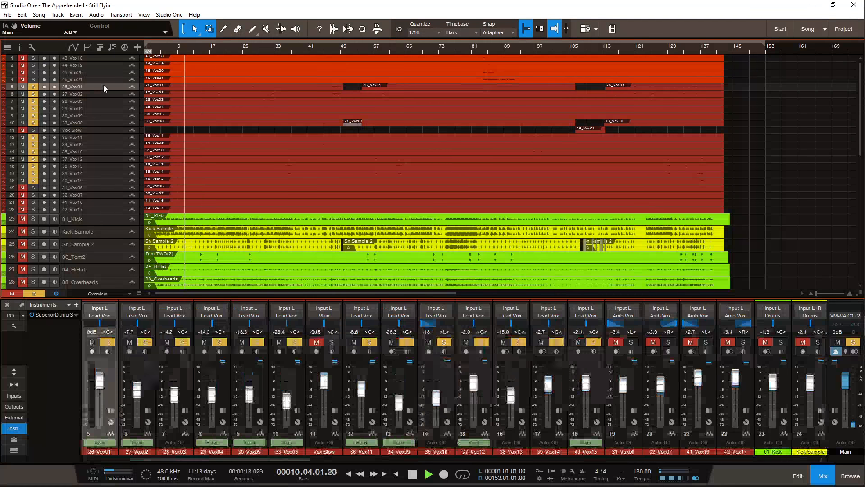
Step: Select the tracks from 26_Vox01 to 40_Vox15 and enlarge their height so the vocal waveforms can be read
shift+click(86, 181)
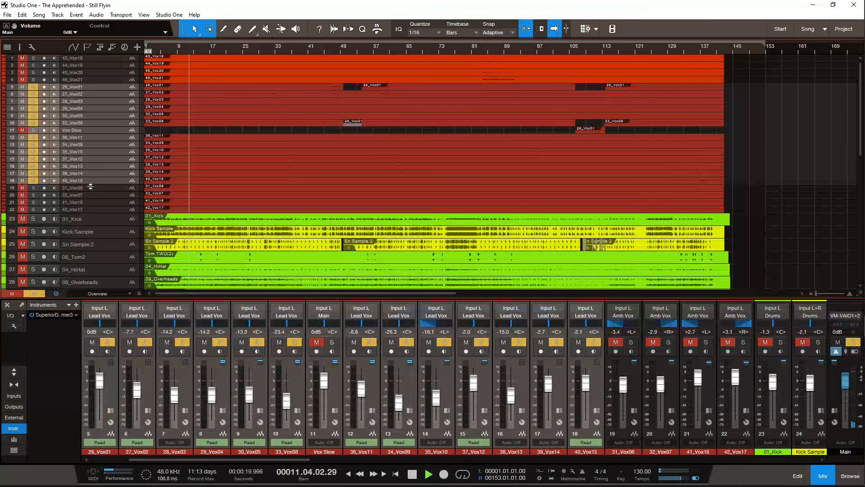
drag(89, 184, 92, 205)
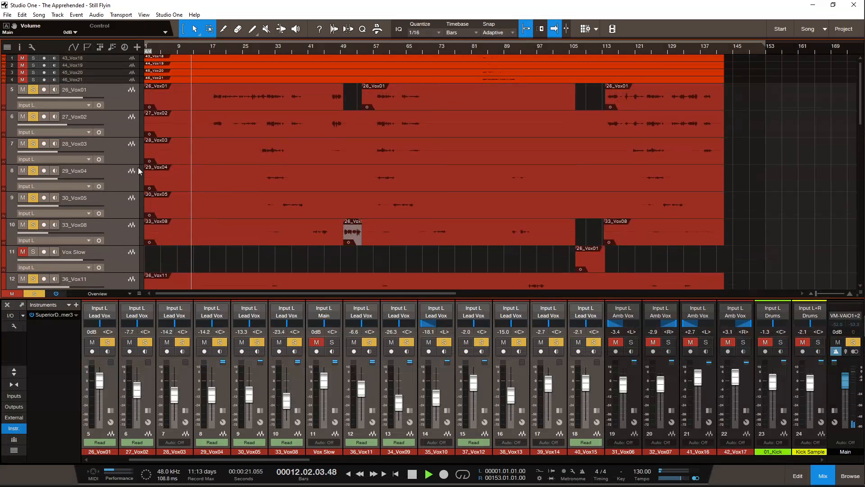
Step: Play the lead vocals from about bar 17 while bringing the Lead Vox bus into view, save the song, and stop playback
click(210, 50)
click(267, 178)
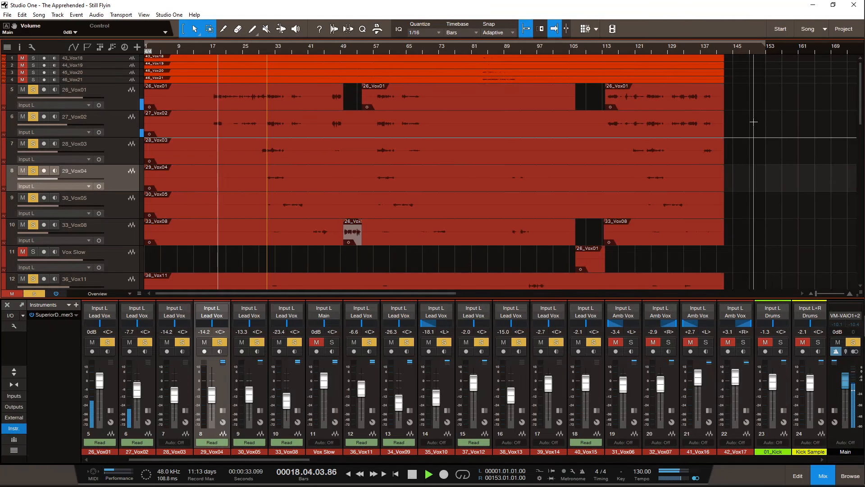
key(e)
scroll(500, 141, left, 1)
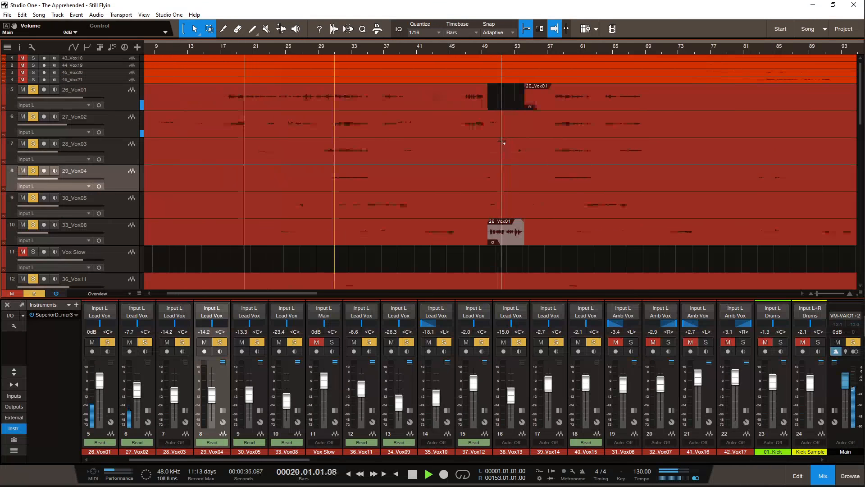
drag(300, 459, 814, 455)
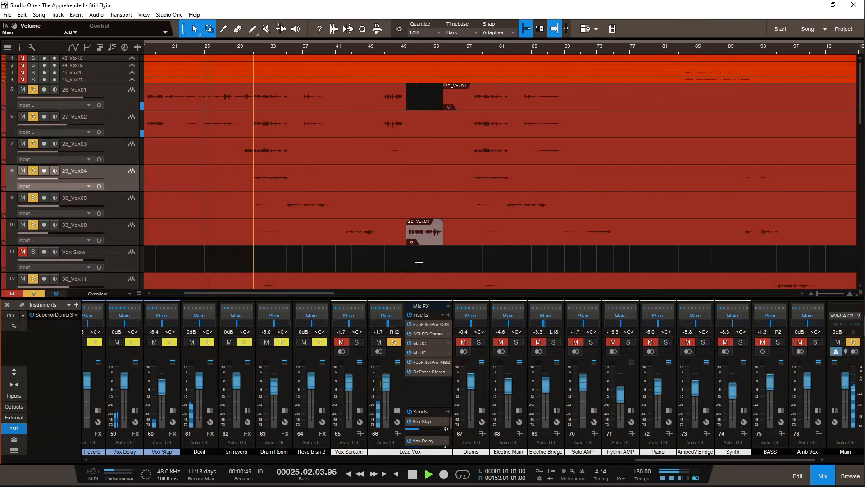
key(ctrl+s)
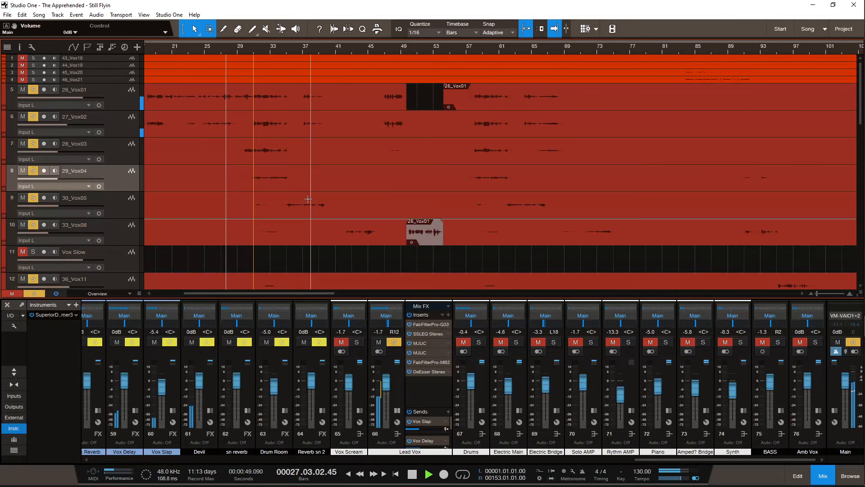
key(space)
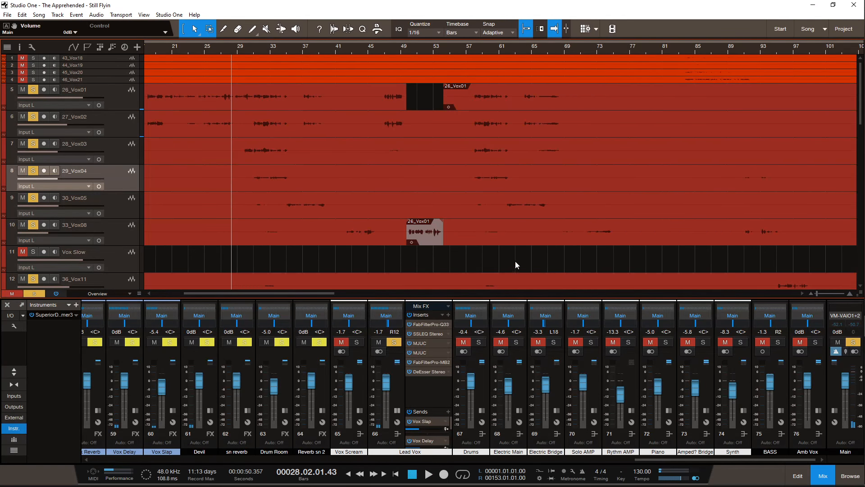
Step: Look over the vocal tracks, open the SSLEQ Stereo insert of the Lead Vox bus, and reposition its window
scroll(516, 260, down, 2)
scroll(516, 261, up, 2)
scroll(498, 255, down, 3)
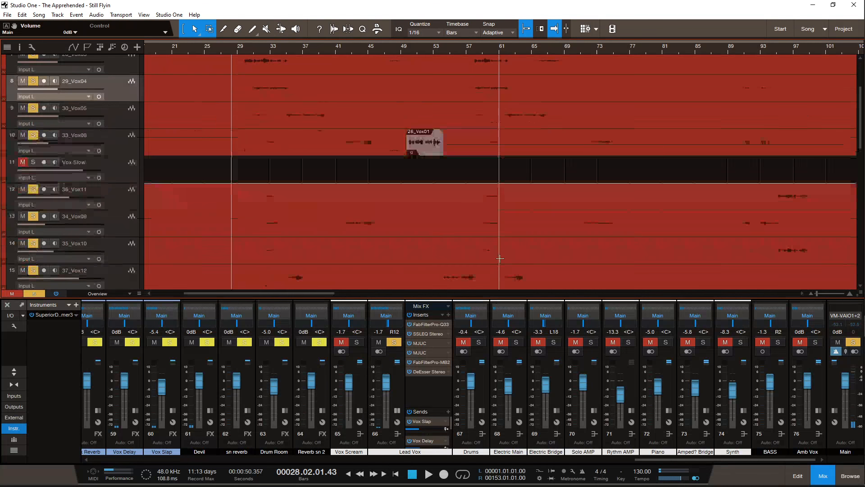
scroll(500, 254, up, 3)
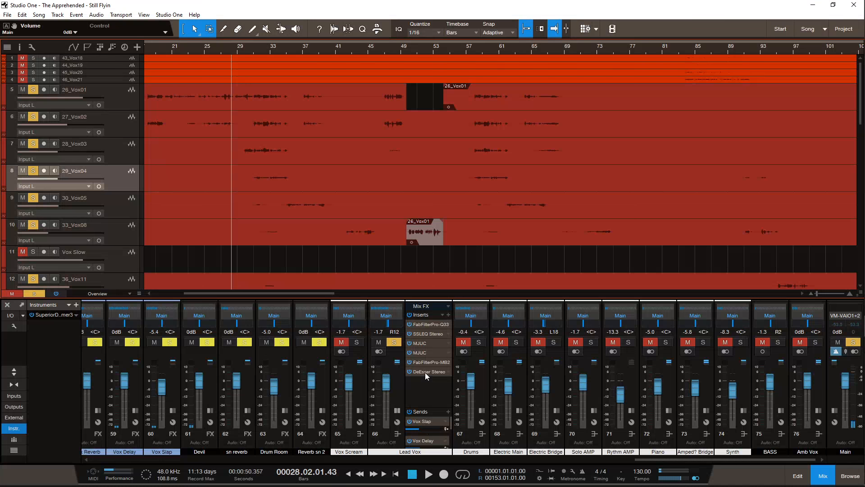
click(428, 334)
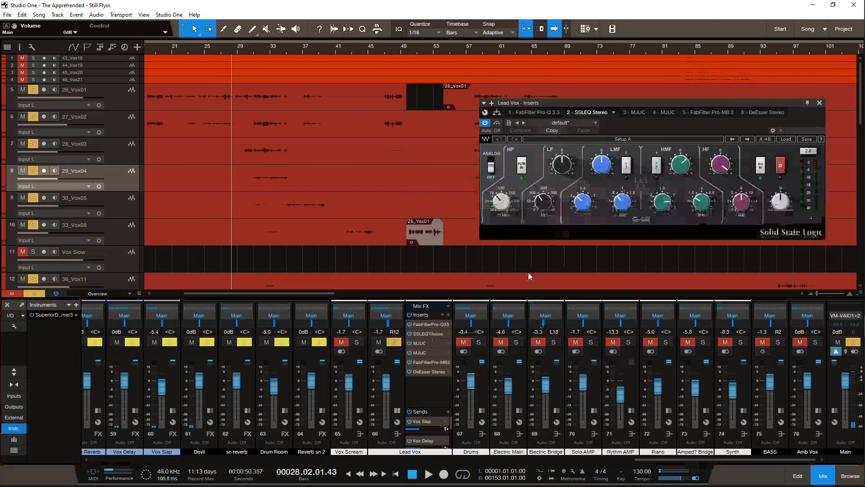
drag(621, 100, 621, 141)
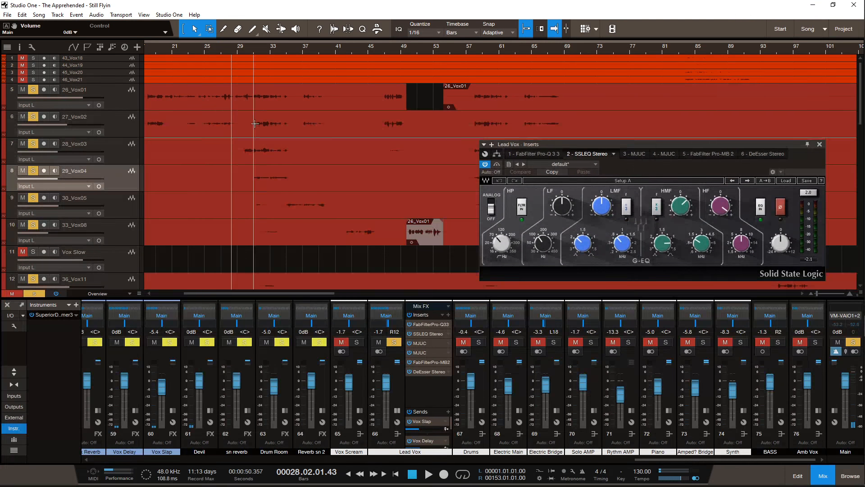
Step: Move the playback cursor to bar 18, at the start of the lead vocal
scroll(253, 124, left, 2)
click(199, 47)
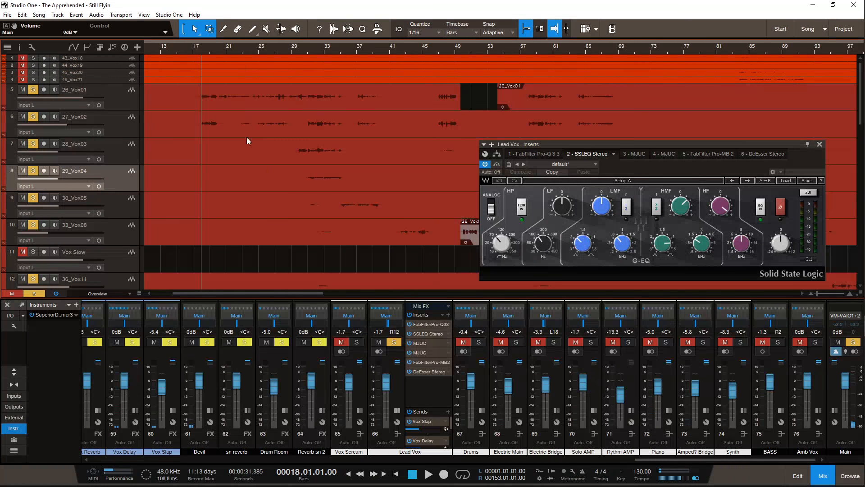
scroll(252, 146, down, 2)
scroll(252, 146, up, 2)
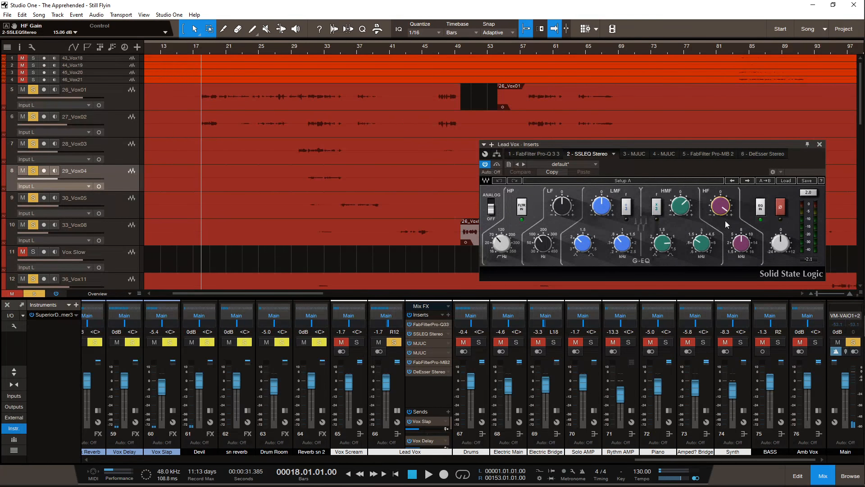
Step: Move the SSLEQ window clear of the vocal tracks, check its HF gain setting, and close the plug-in
drag(733, 144, 740, 238)
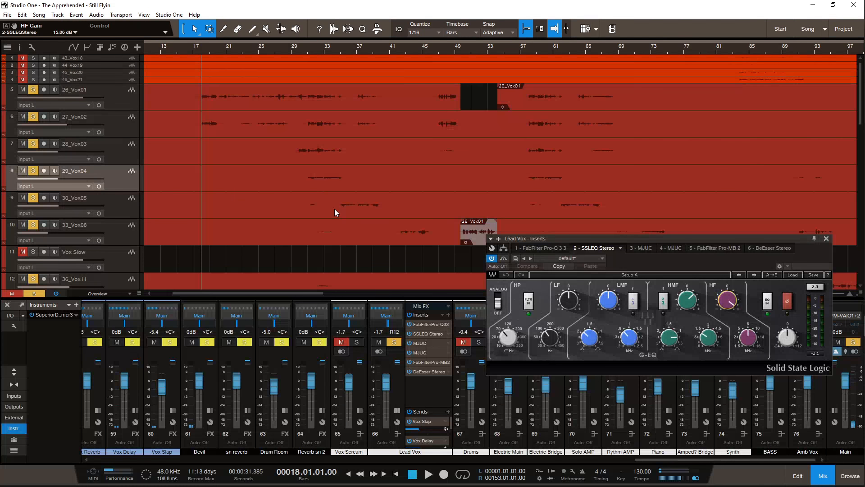
scroll(334, 210, down, 3)
scroll(356, 206, up, 3)
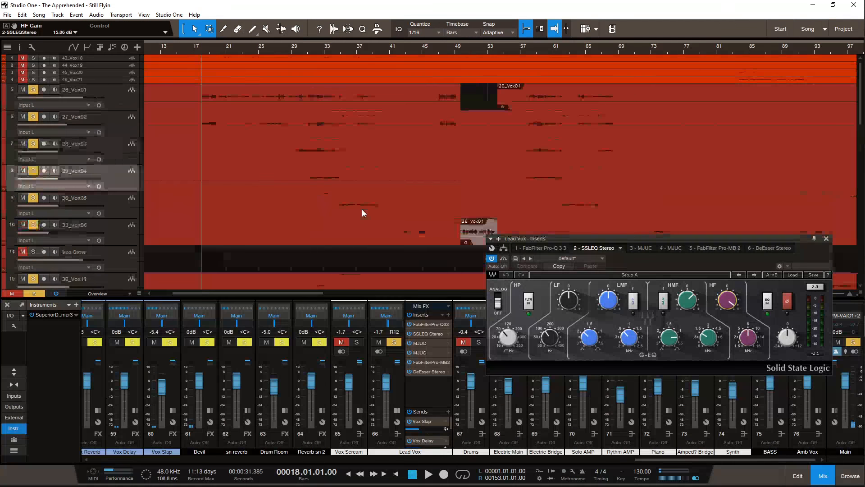
click(727, 299)
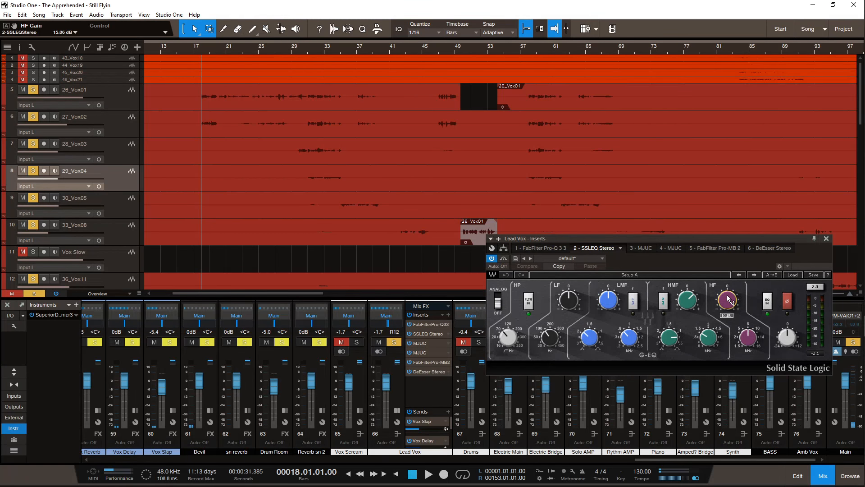
click(827, 238)
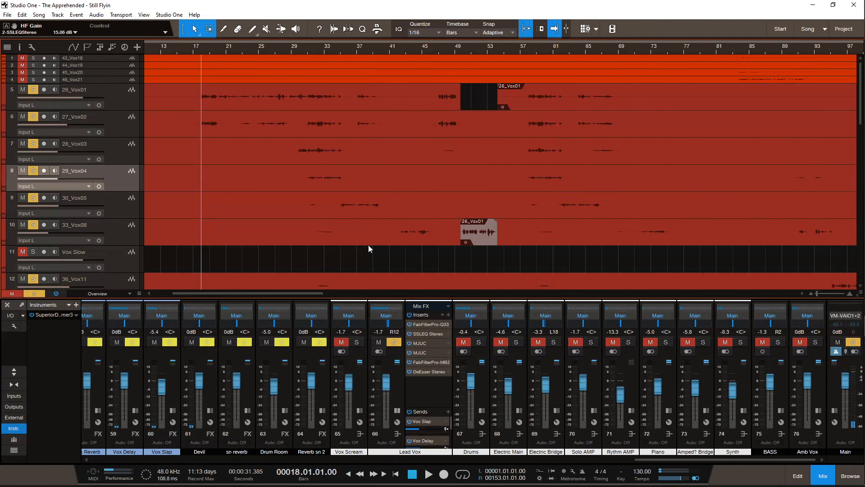
Step: Open the FabFilter Pro-Q 3 insert of the Lead Vox bus, examine its low cut and upper-mid dip, and close it
scroll(368, 244, down, 1)
click(431, 324)
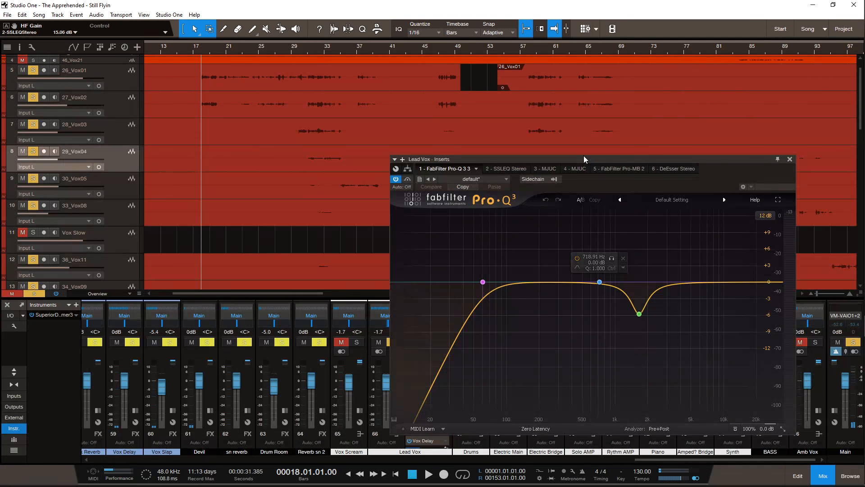
drag(583, 156, 608, 106)
scroll(305, 294, left, 3)
scroll(312, 225, up, 1)
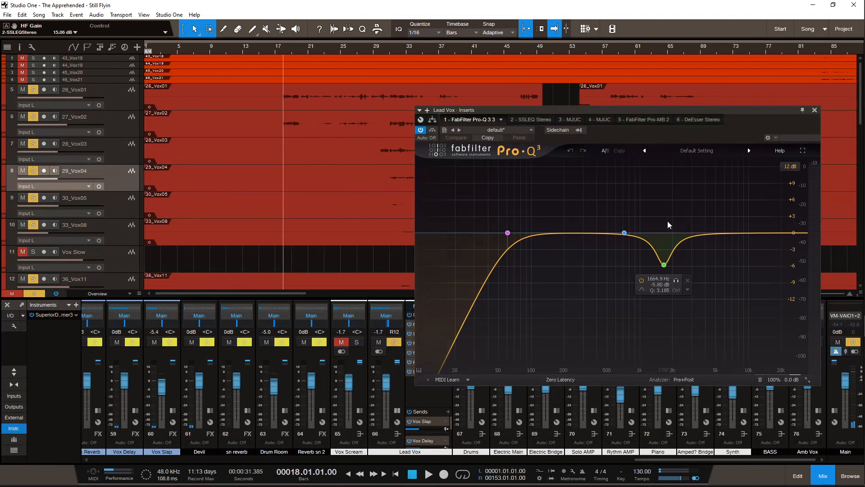
click(814, 110)
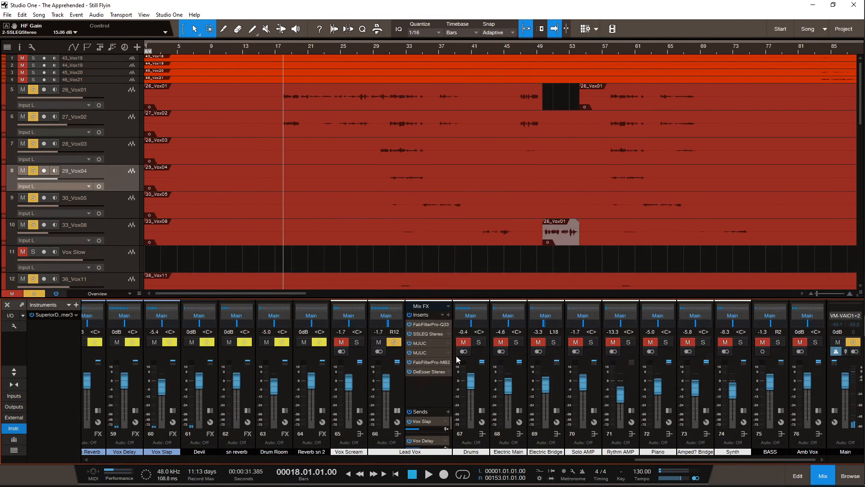
Step: Open the first MJUC compressor on the Lead Vox bus and play the vocals from bar 18 to watch its gain reduction
click(430, 343)
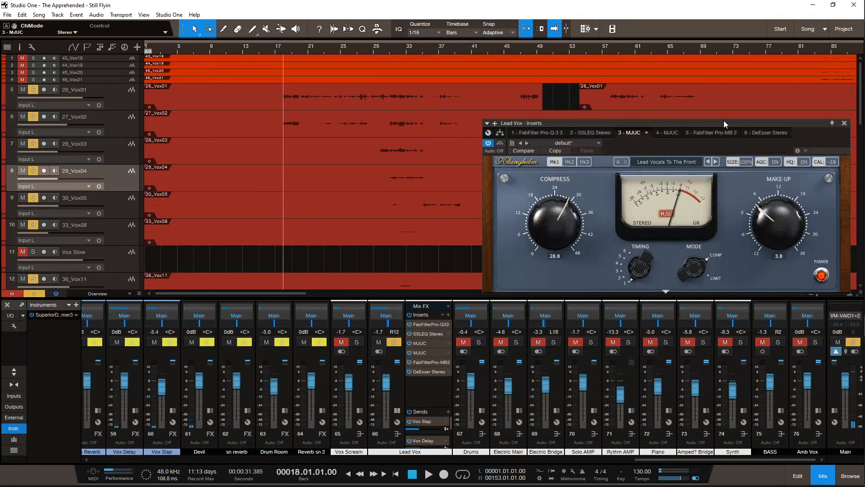
key(space)
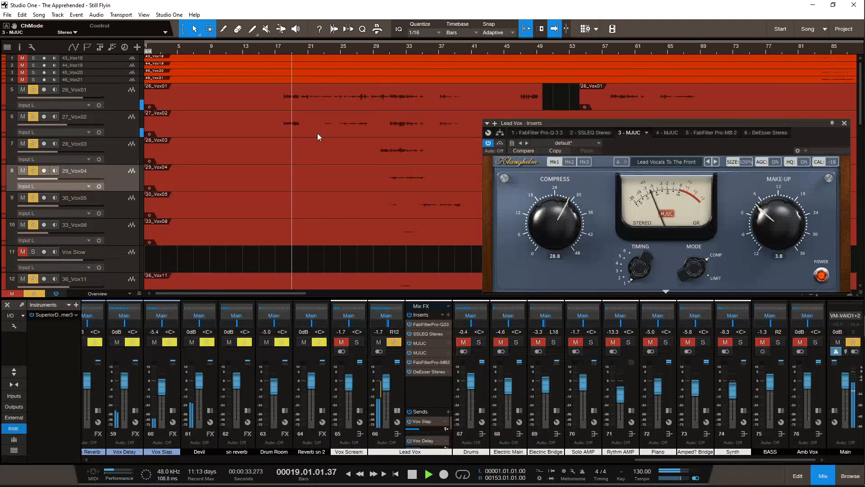
key(space)
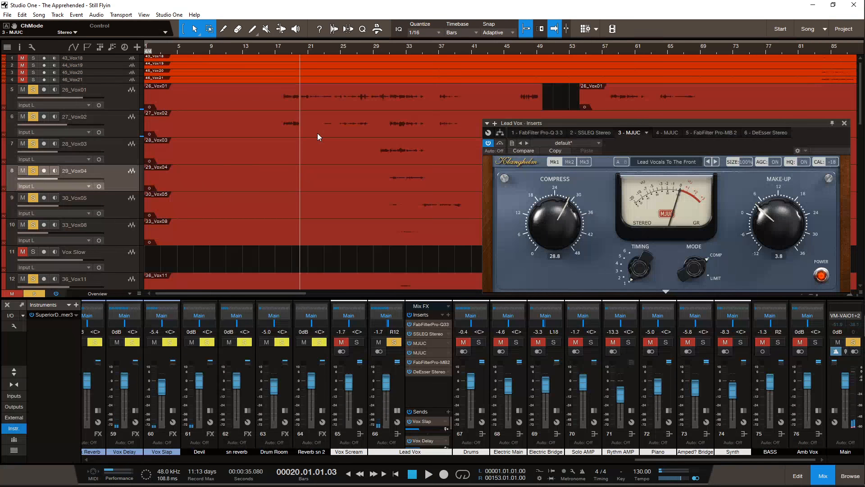
Step: Return the playback cursor to bar 18, where the lead vocal starts
scroll(317, 133, right, 2)
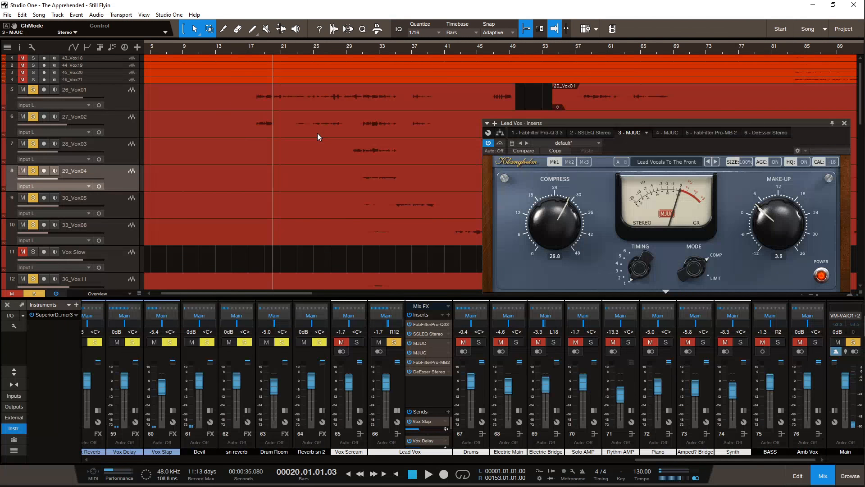
scroll(323, 160, right, 1)
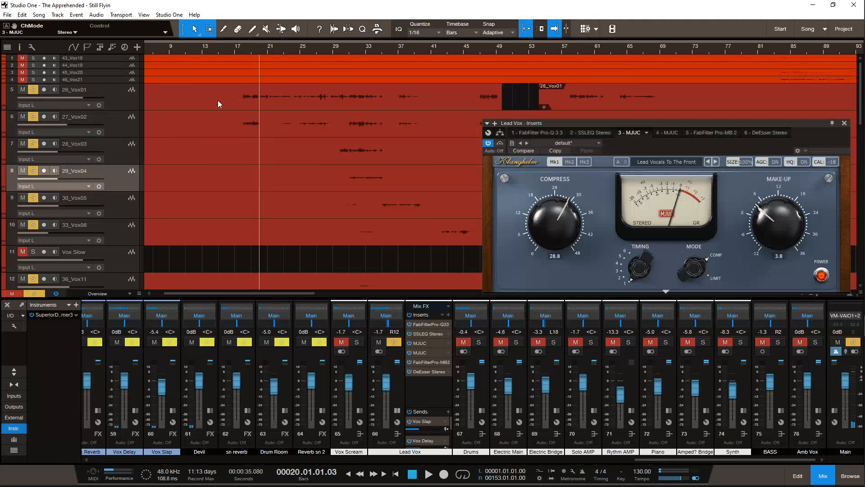
click(243, 48)
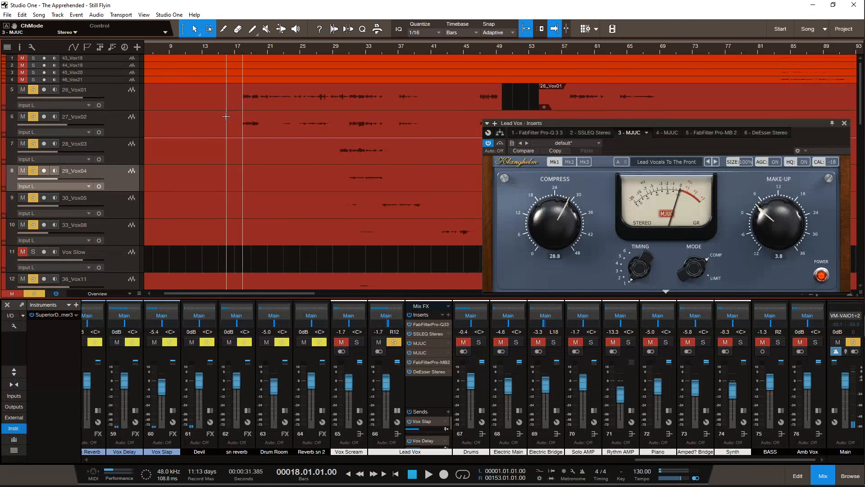
scroll(236, 143, left, 5)
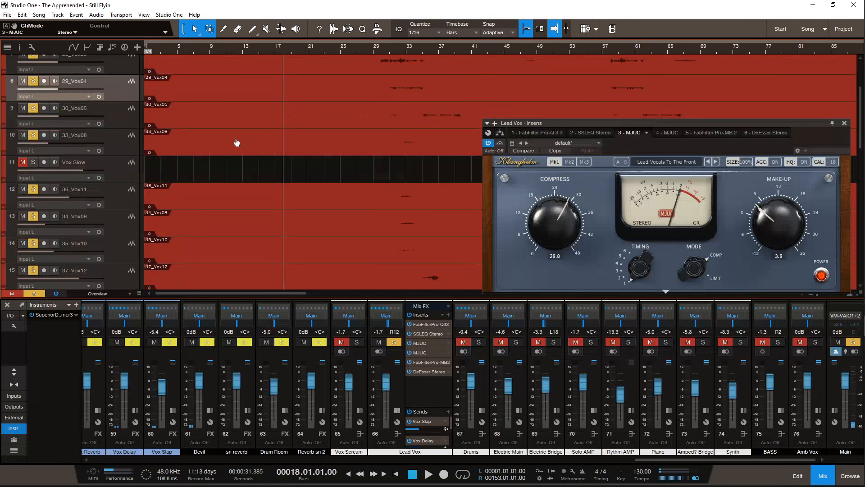
scroll(236, 143, right, 4)
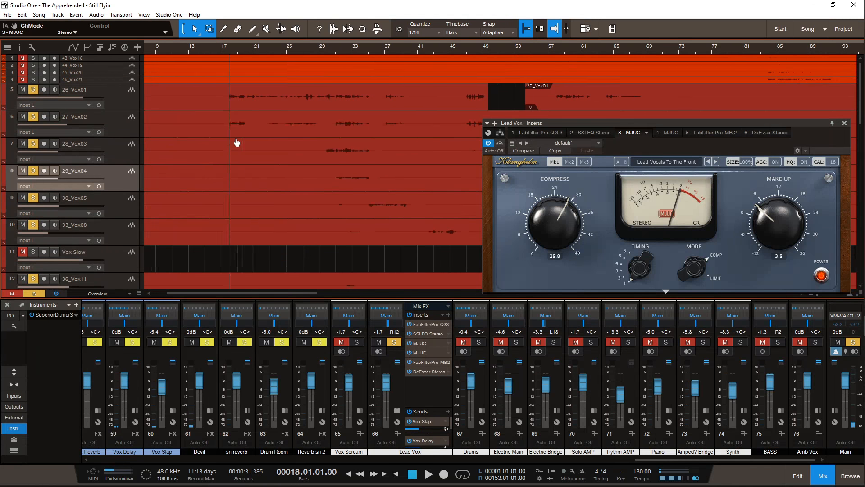
Step: Open the second MJUC compressor on the Lead Vox bus, play the vocals from bar 18 to watch its gain reduction, and stop playback
click(424, 354)
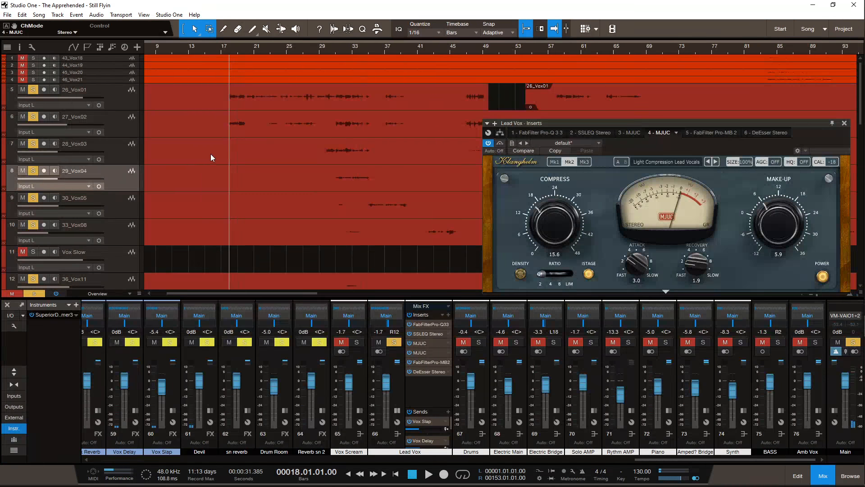
key(space)
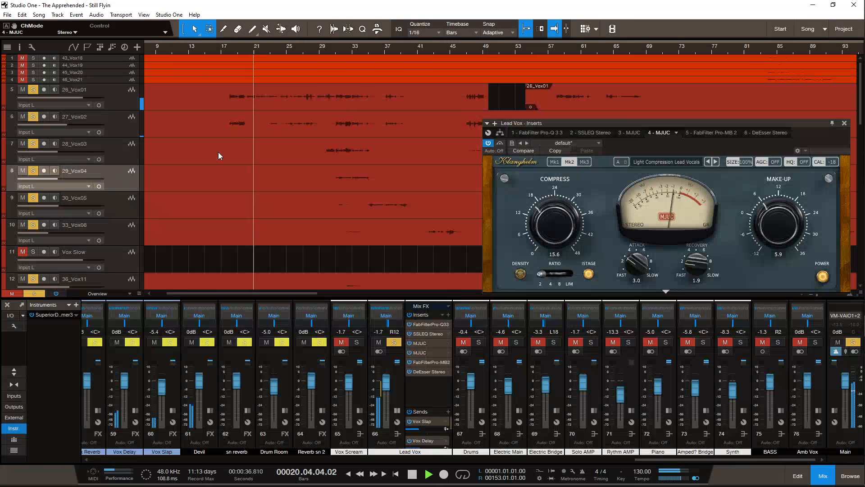
key(space)
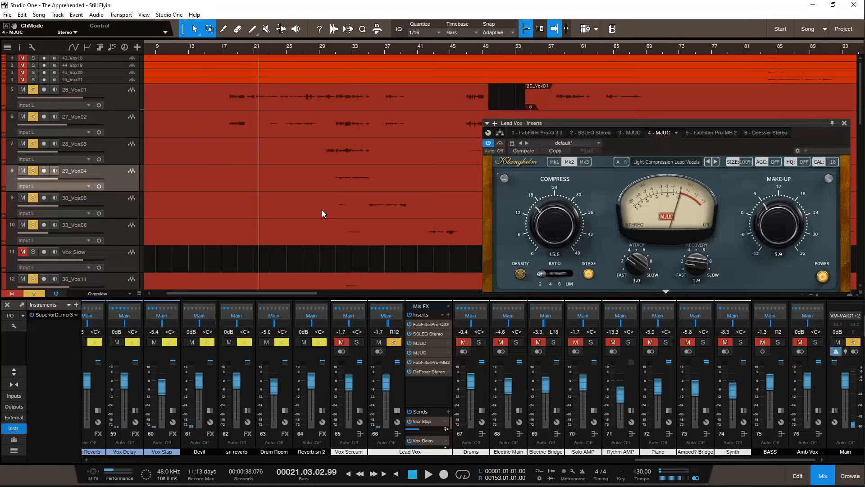
scroll(322, 210, down, 3)
scroll(310, 185, up, 3)
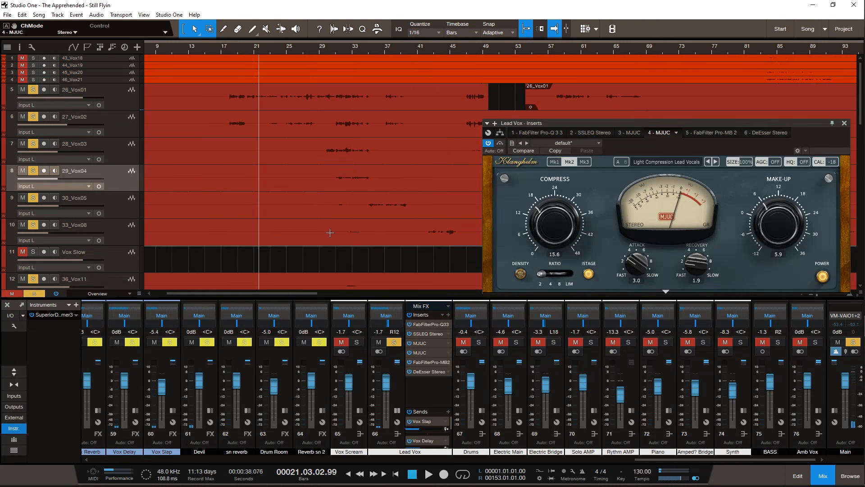
Step: Open the FabFilter Pro-MB insert of the Lead Vox bus and examine its low band and upper-mid band
click(433, 362)
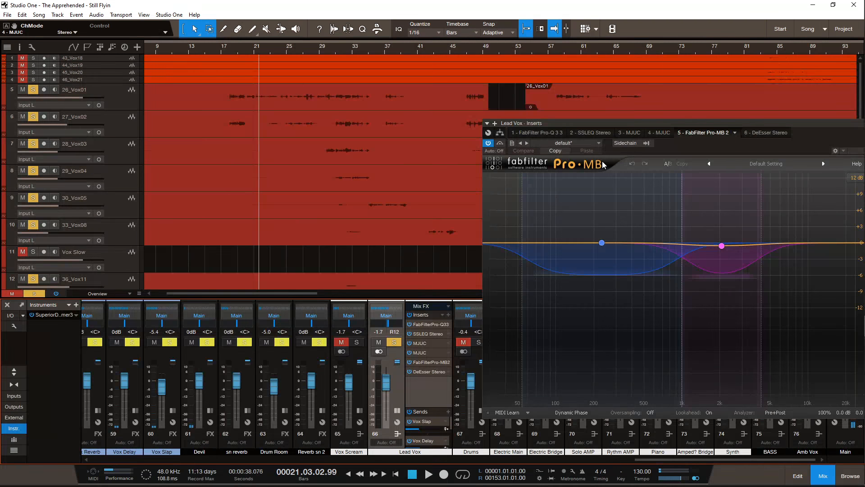
drag(659, 123, 569, 105)
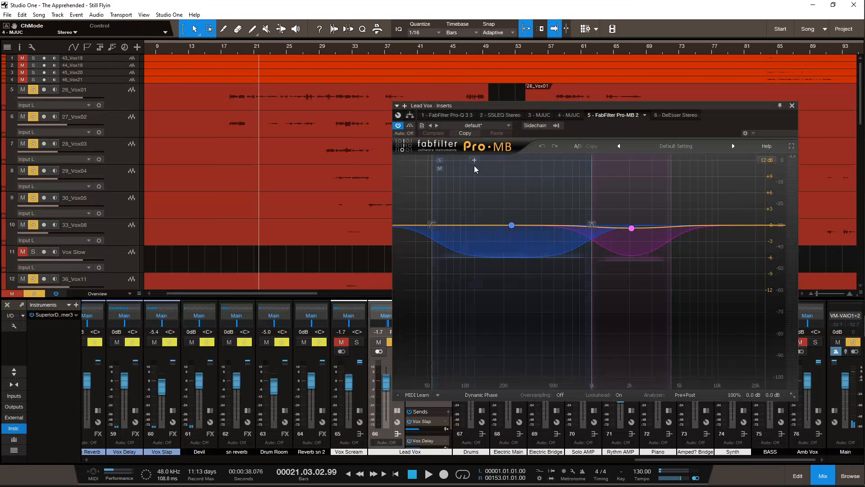
mouse_move(632, 230)
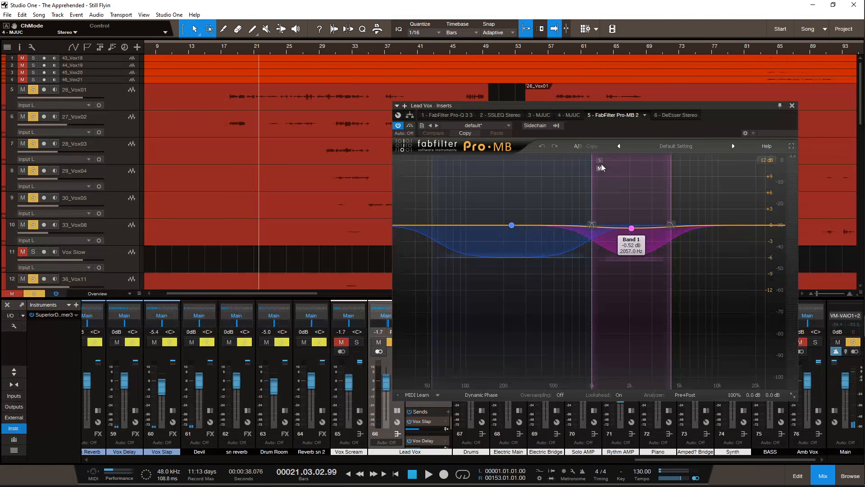
scroll(286, 155, right, 2)
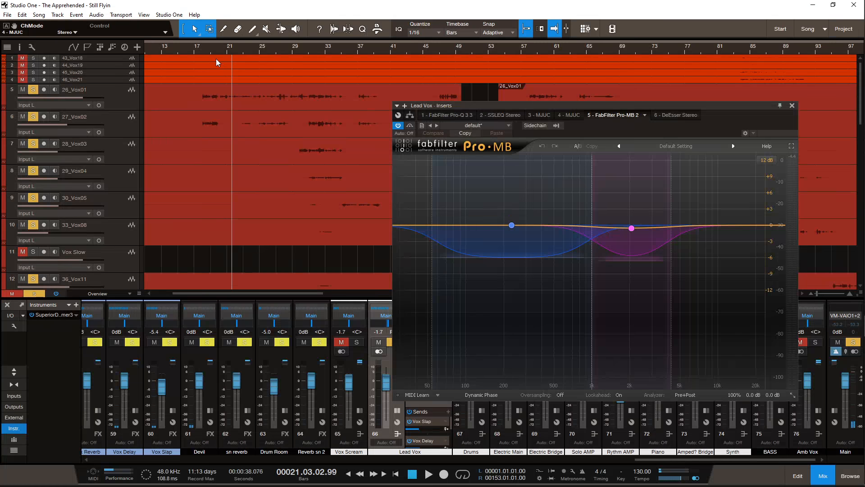
Step: Play the lead vocals from bar 18 with the FabFilter Pro-MB bypassed, stop playback, and inspect the Band 1 node
click(204, 53)
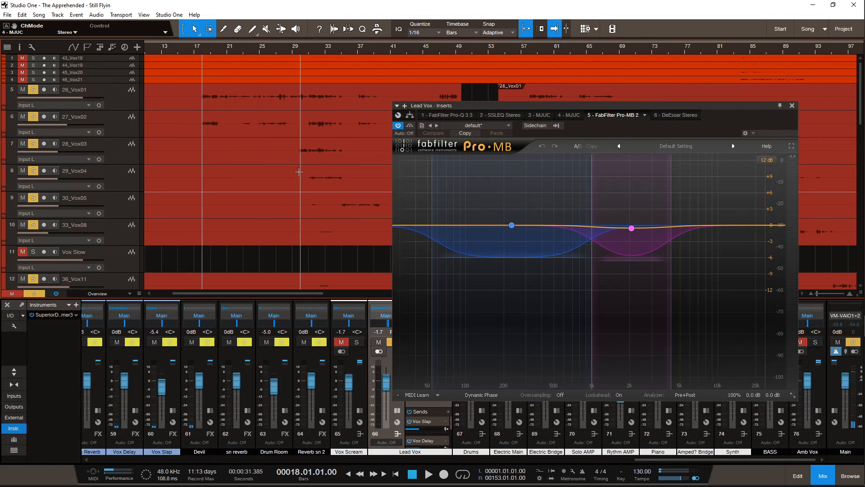
scroll(298, 170, right, 1)
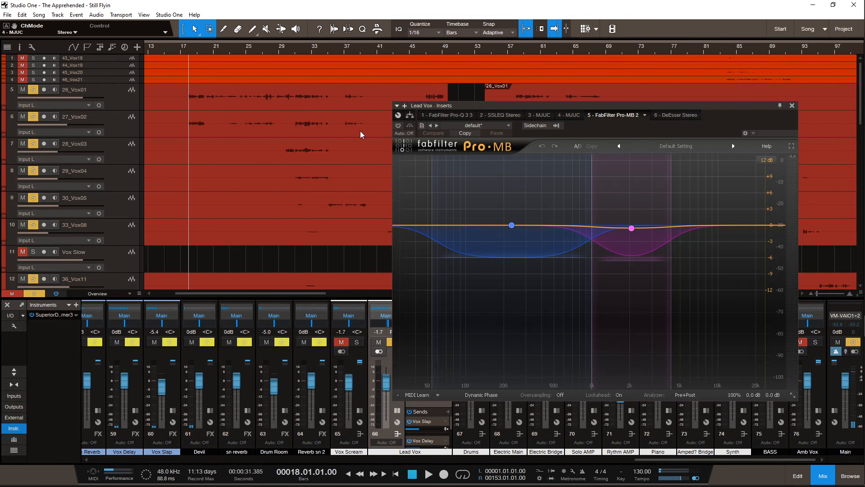
key(space)
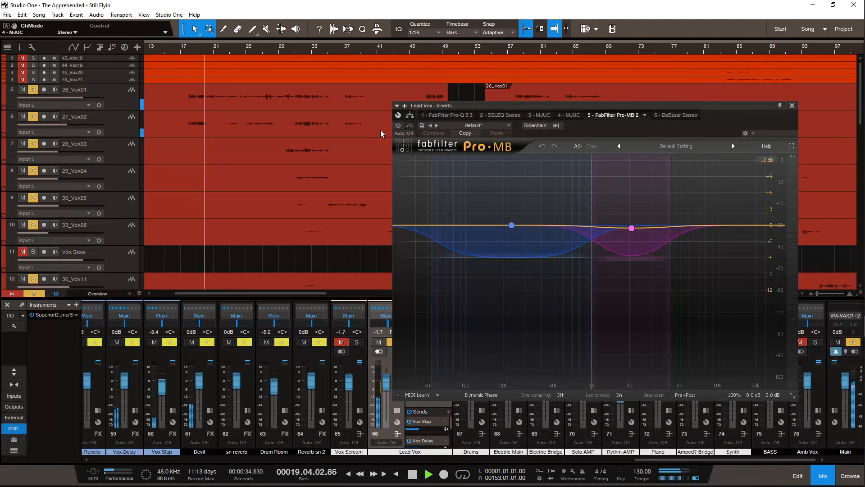
key(space)
mouse_move(635, 230)
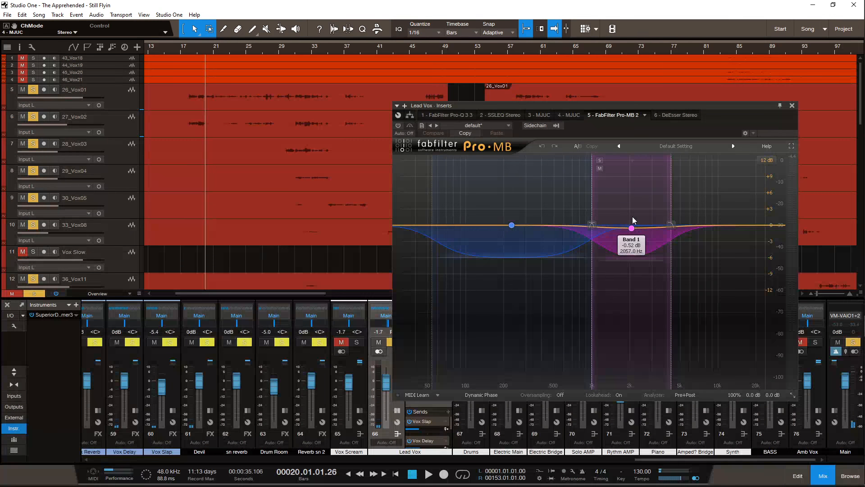
Step: Return to bar 18, re-enable the FabFilter Pro-MB, and play the vocals to watch its multiband gain reduction
click(189, 54)
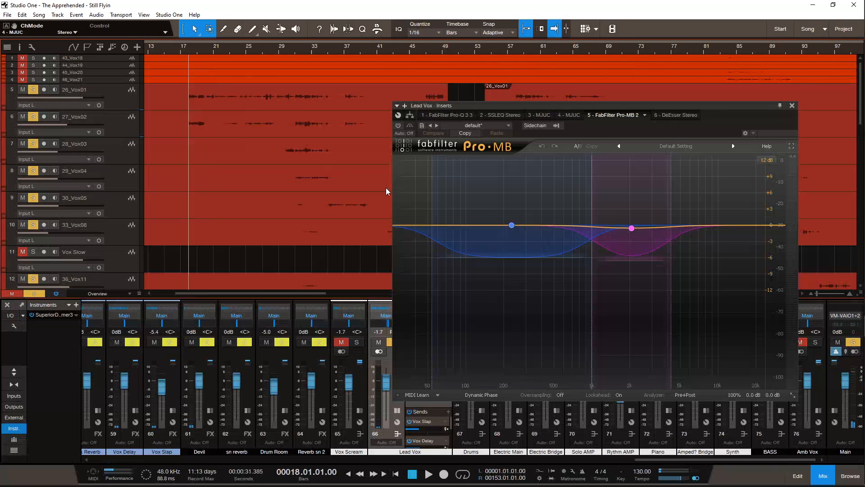
click(399, 126)
key(space)
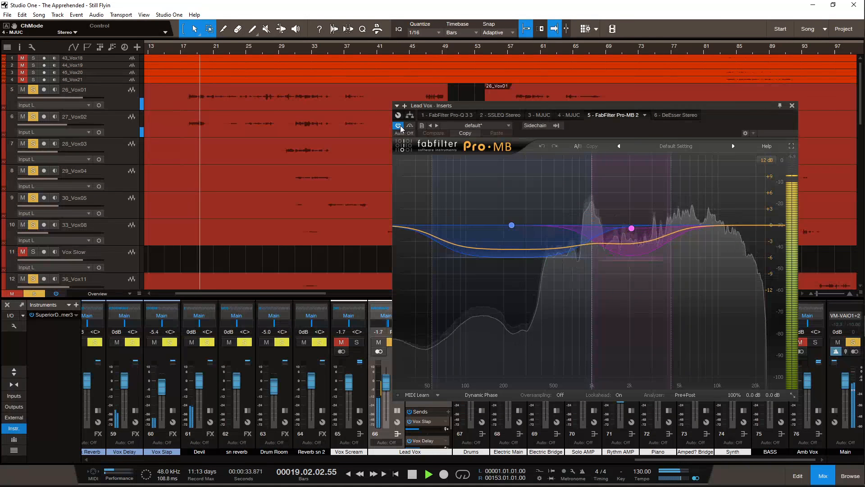
mouse_move(632, 229)
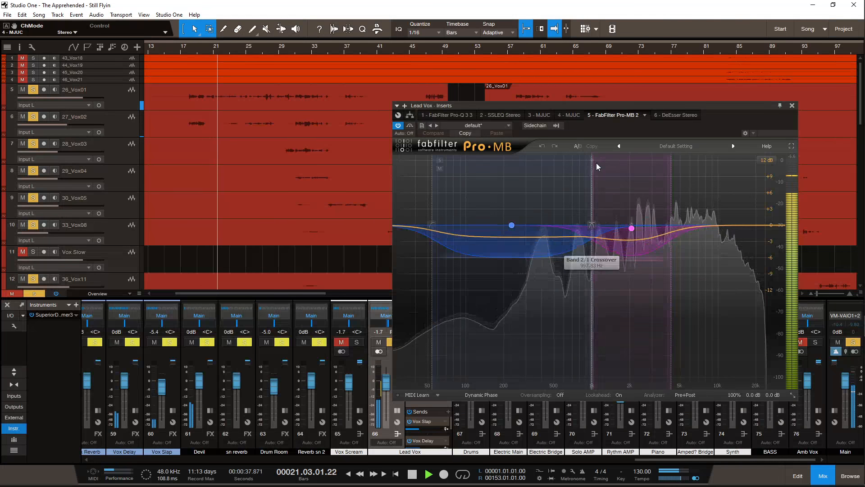
Step: Audition the vocals with Pro-MB's Band 1 muted, compare the whole plug-in bypassed and active, and stop playback
click(600, 168)
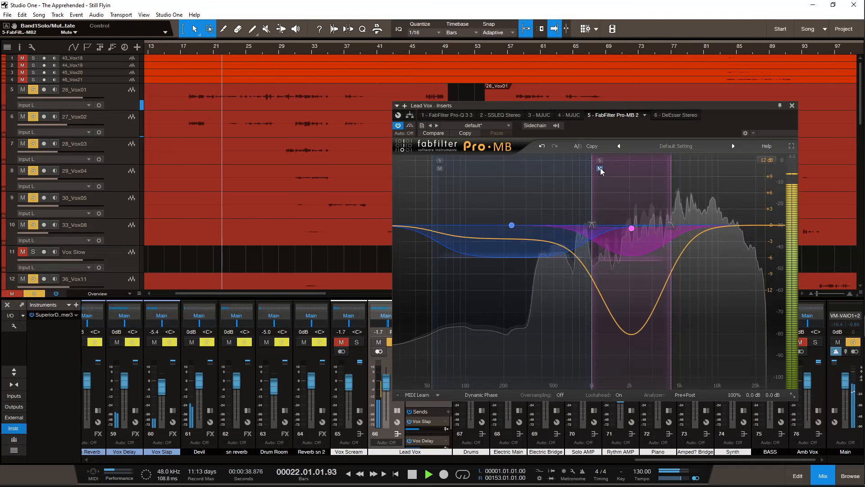
click(399, 126)
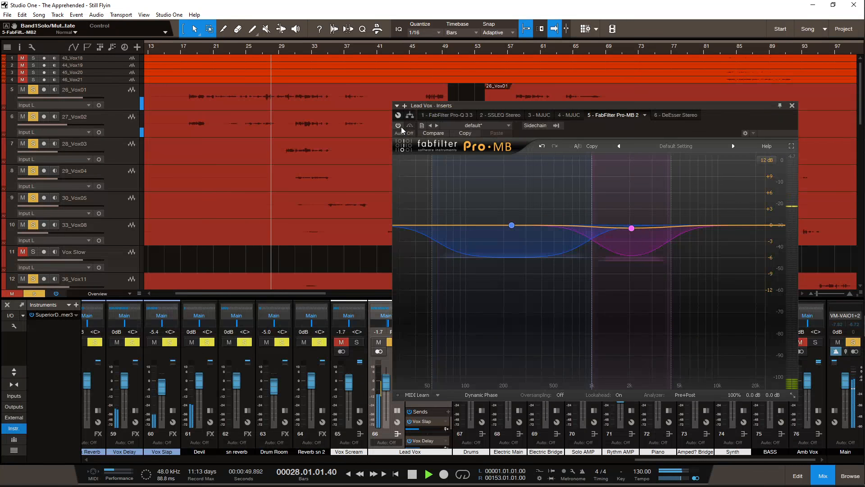
click(401, 126)
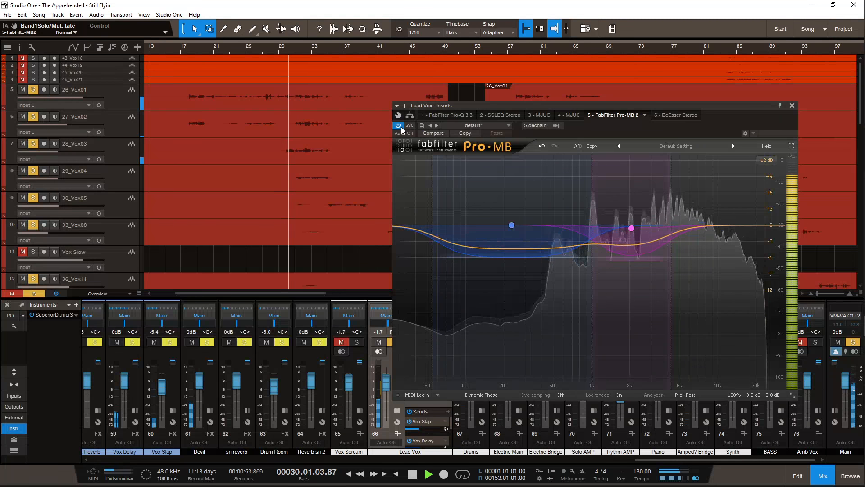
key(space)
Step: Save the song and reposition the Lead Vox inserts window over the arrangement
key(ctrl+s)
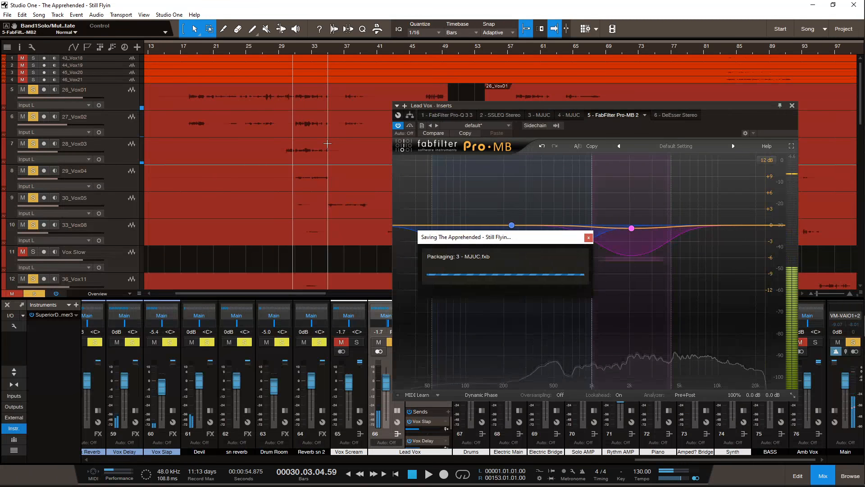
drag(573, 104, 605, 93)
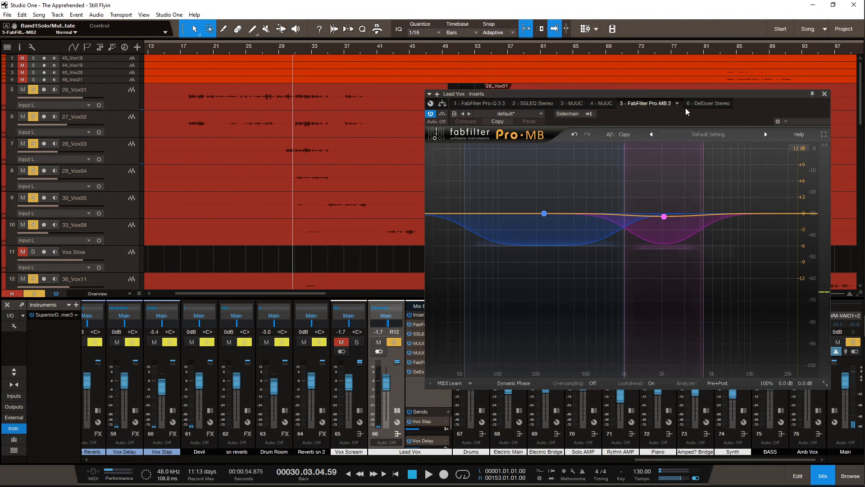
drag(689, 95, 667, 119)
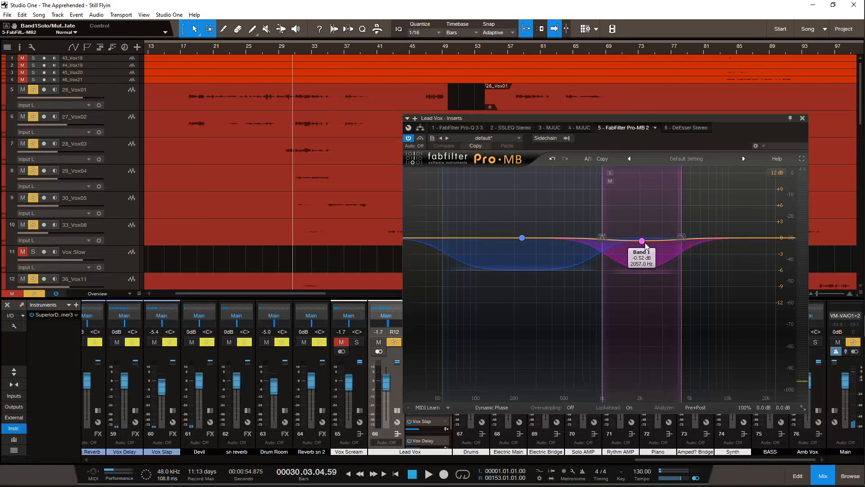
drag(700, 121, 685, 118)
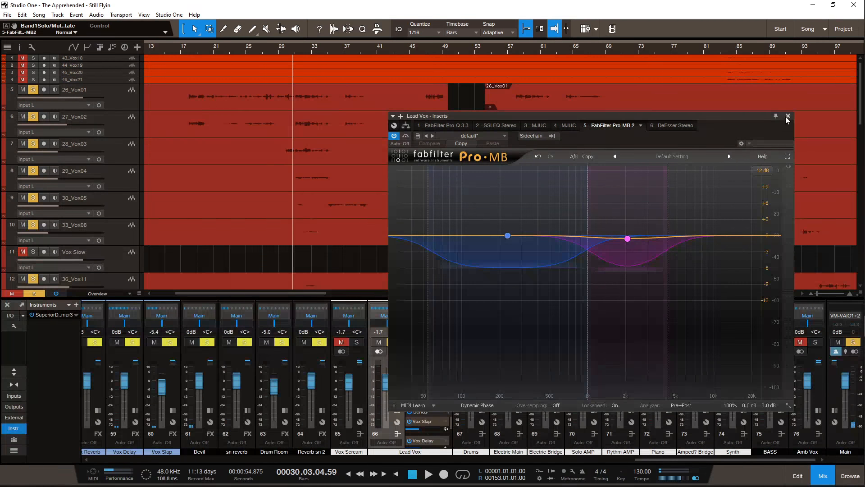
drag(732, 115, 720, 116)
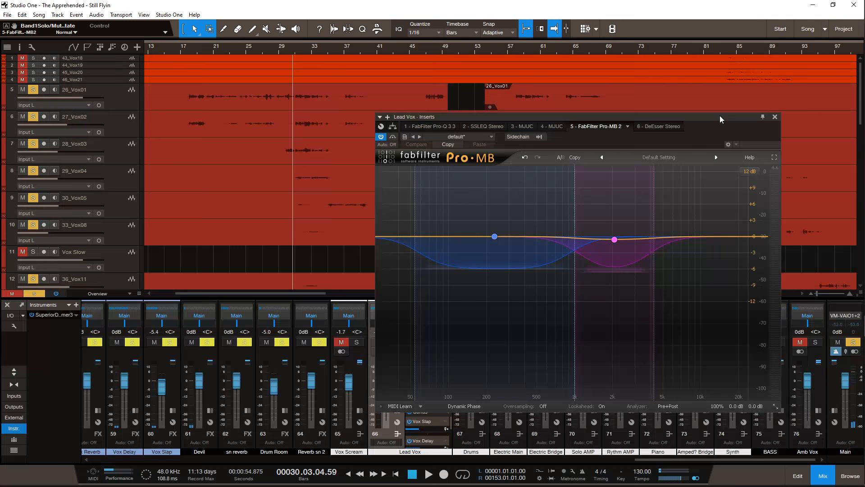
drag(720, 115, 804, 135)
Step: Show the DeEsser Stereo insert of the Lead Vox bus and place the playback cursor at bar 31
click(751, 146)
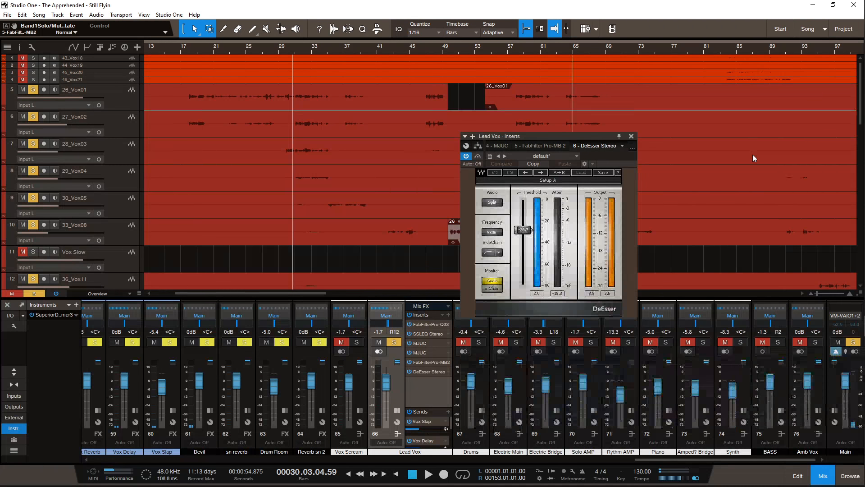
drag(580, 134, 631, 136)
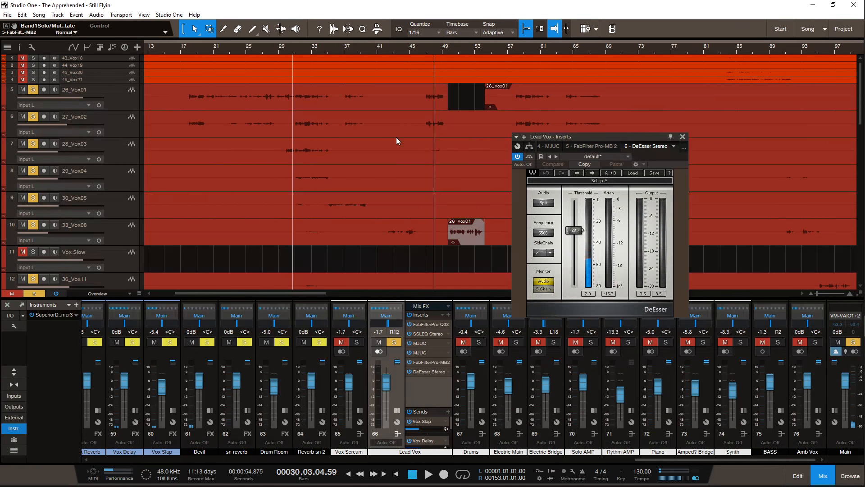
scroll(331, 74, right, 4)
scroll(332, 74, left, 5)
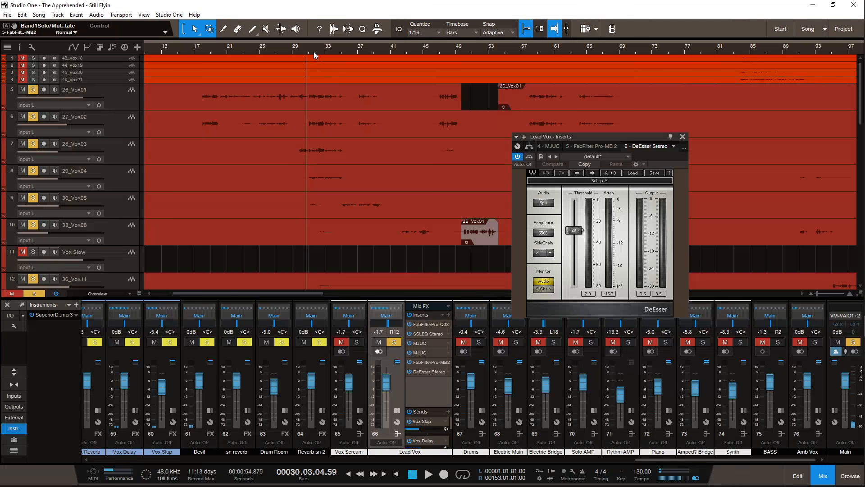
click(312, 50)
scroll(420, 233, right, 3)
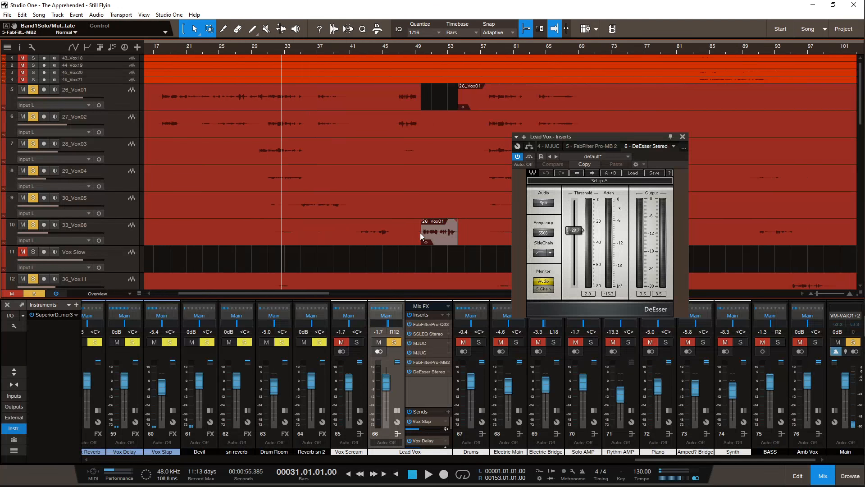
scroll(472, 404, down, 1)
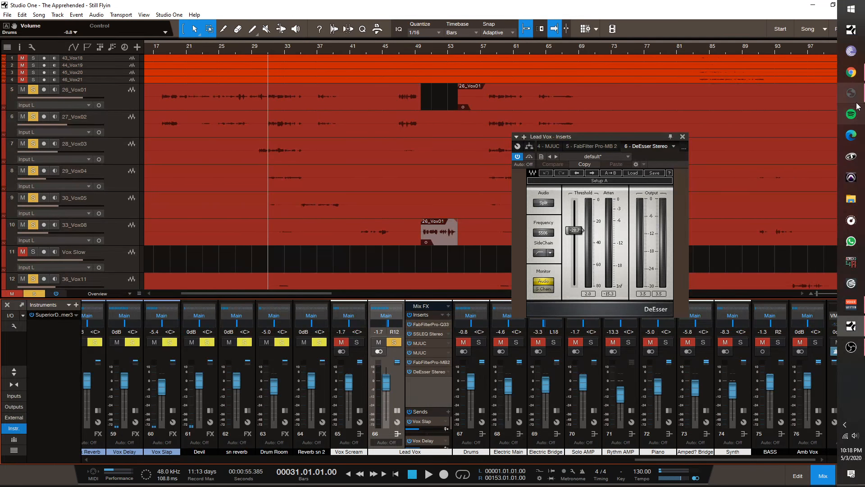
Step: Switch to the YouTube live chat pop-out in Google Chrome and read the latest viewer question
mouse_move(852, 92)
click(806, 111)
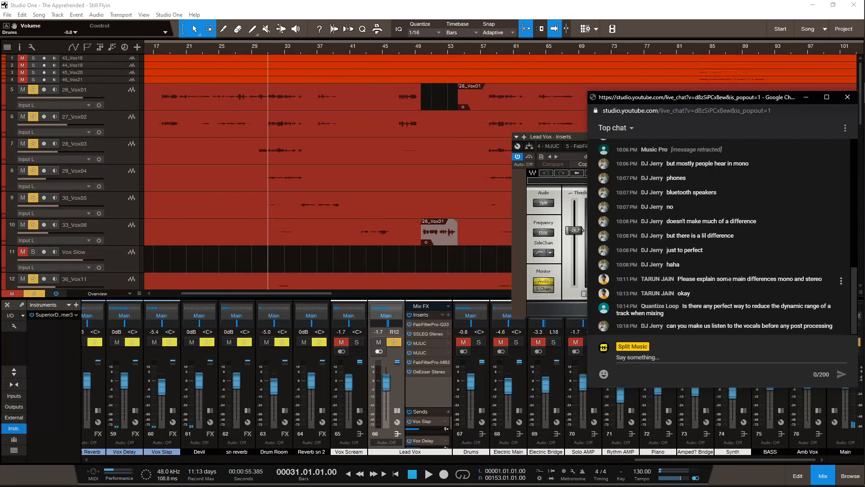
Step: Bypass all inserts on the Lead Vox bus and play the unprocessed vocals from bar 18
click(414, 316)
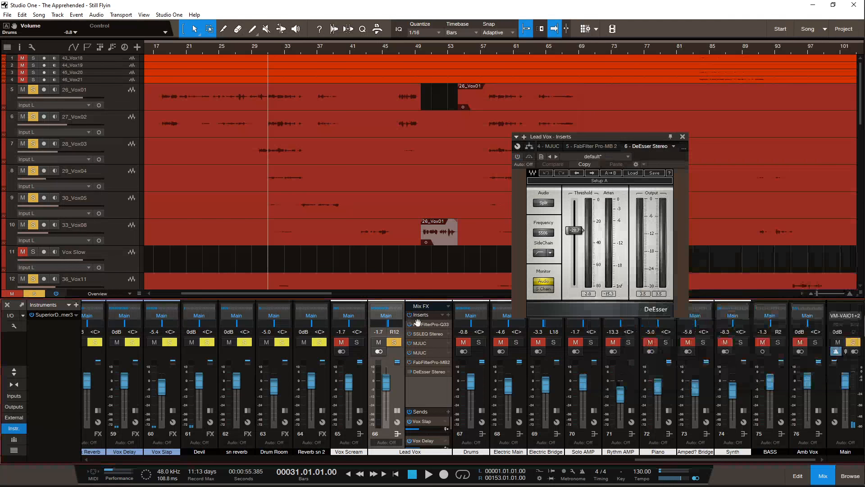
click(160, 50)
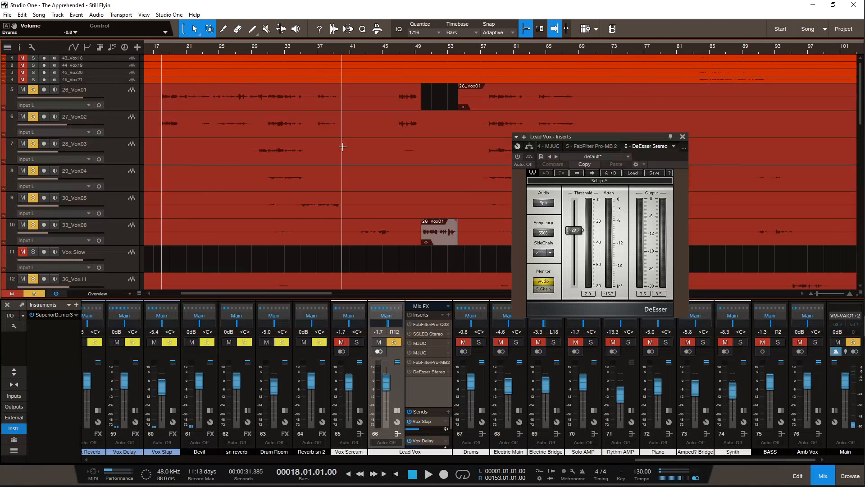
drag(576, 136, 591, 136)
key(space)
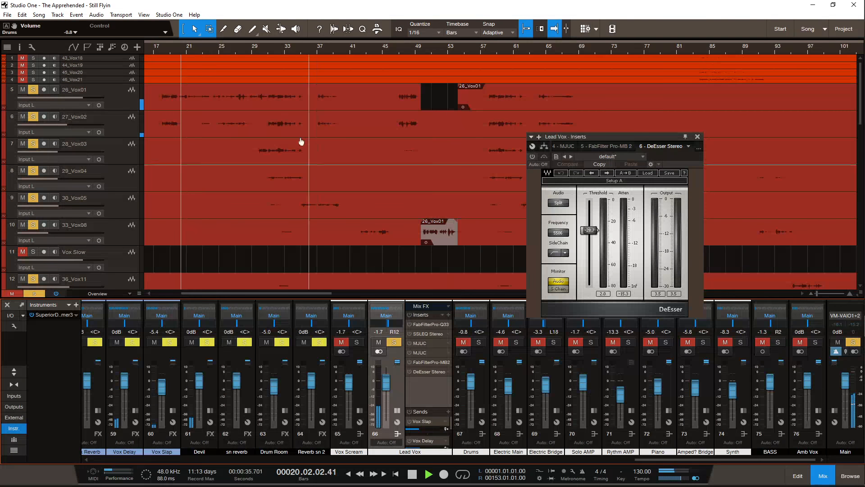
Step: Close the DeEsser window, continue auditioning the unprocessed vocals from bar 27, and stop playback
click(160, 50)
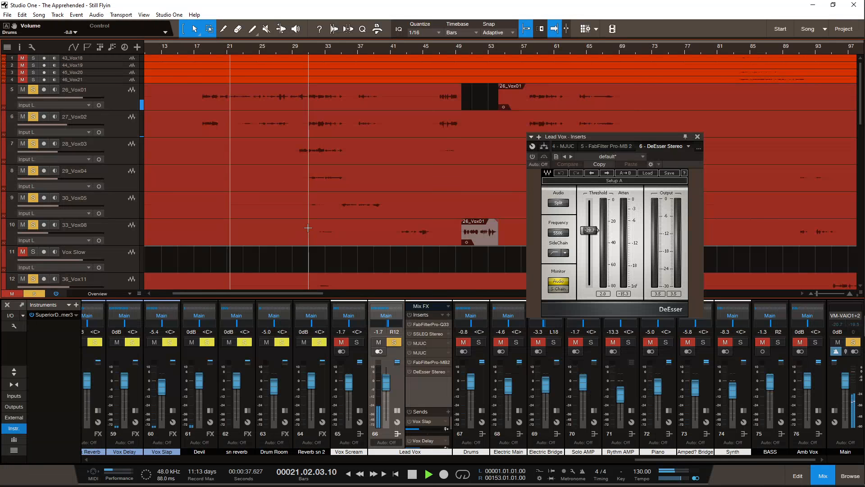
click(698, 136)
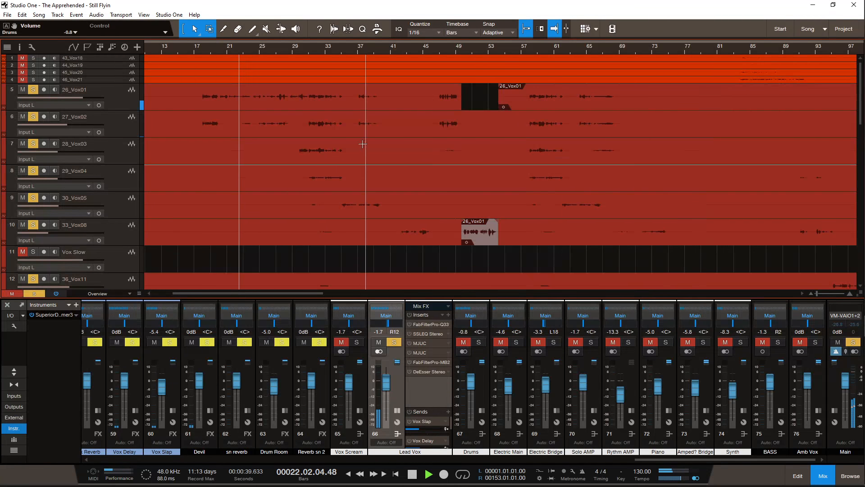
click(277, 50)
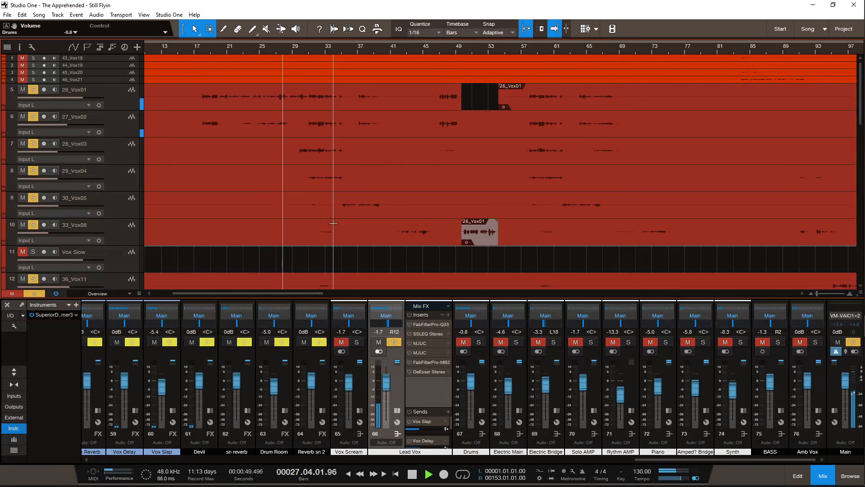
key(space)
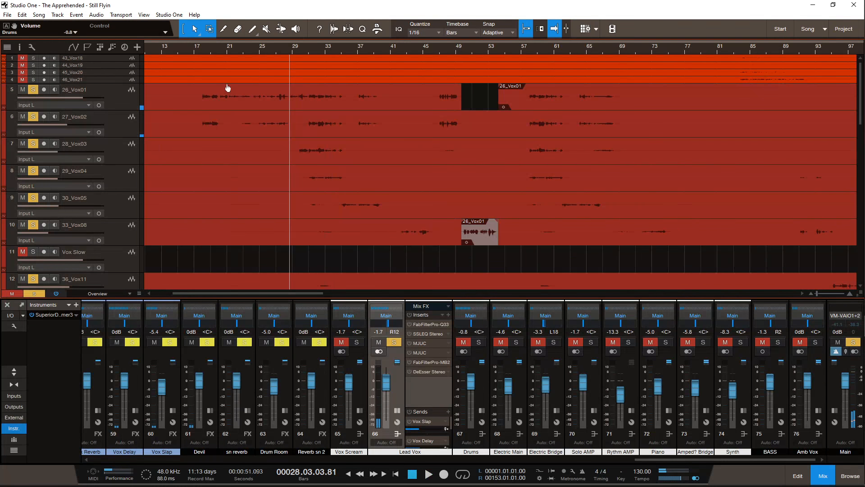
Step: Re-enable all inserts on the Lead Vox bus, play the processed vocals from bar 18 for comparison, and stop playback
click(202, 49)
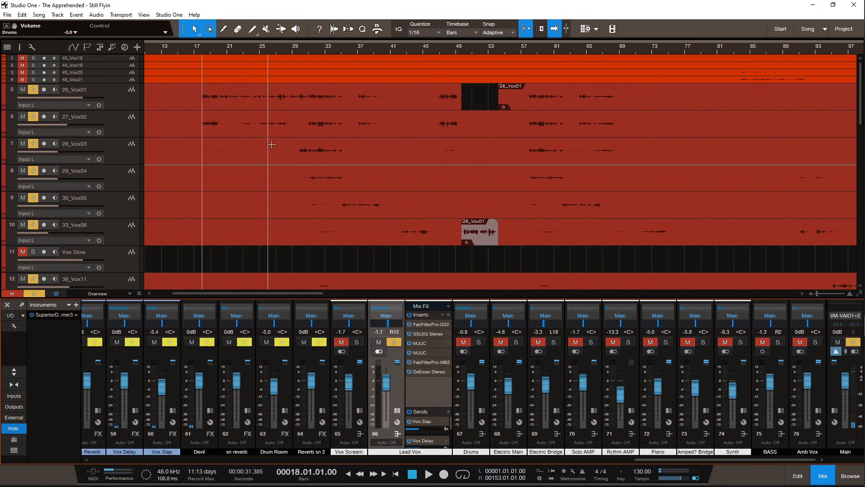
key(space)
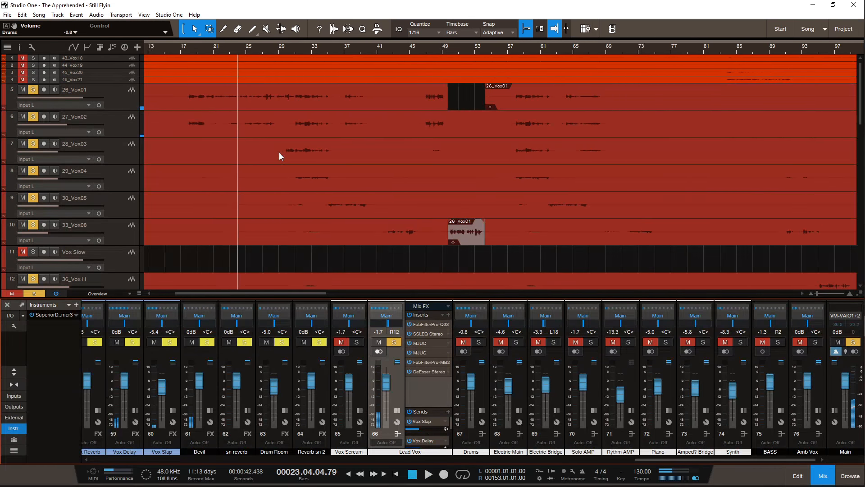
mouse_move(862, 314)
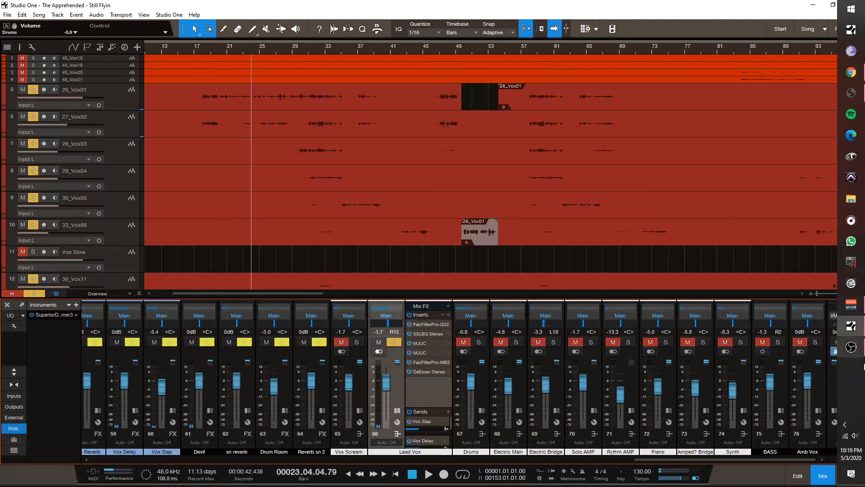
Step: Switch to the YouTube live chat pop-out in Google Chrome and check for new viewer messages
mouse_move(862, 103)
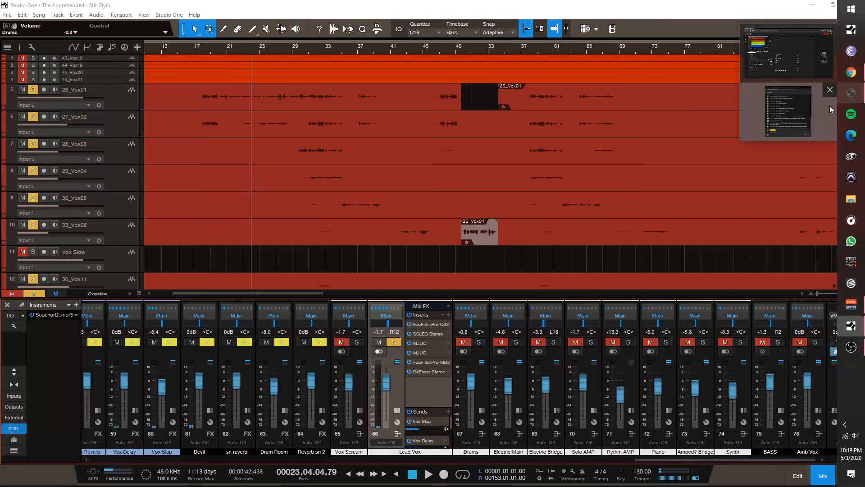
click(789, 112)
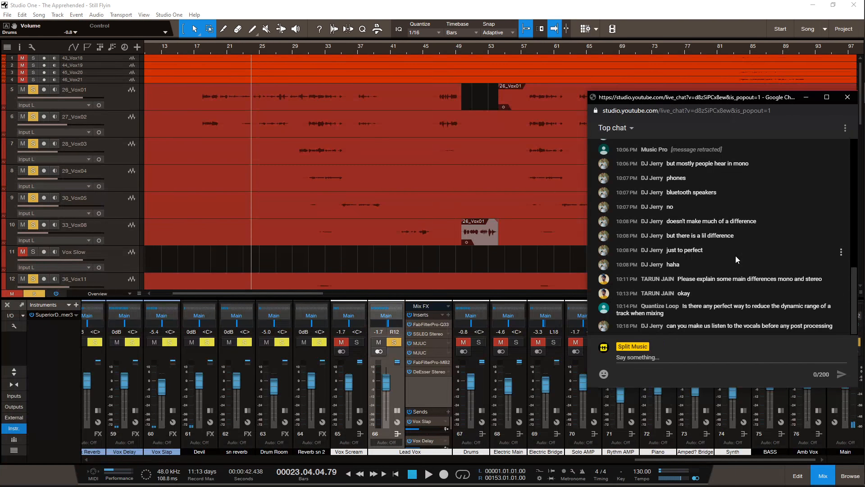
scroll(461, 210, right, 3)
scroll(432, 209, left, 4)
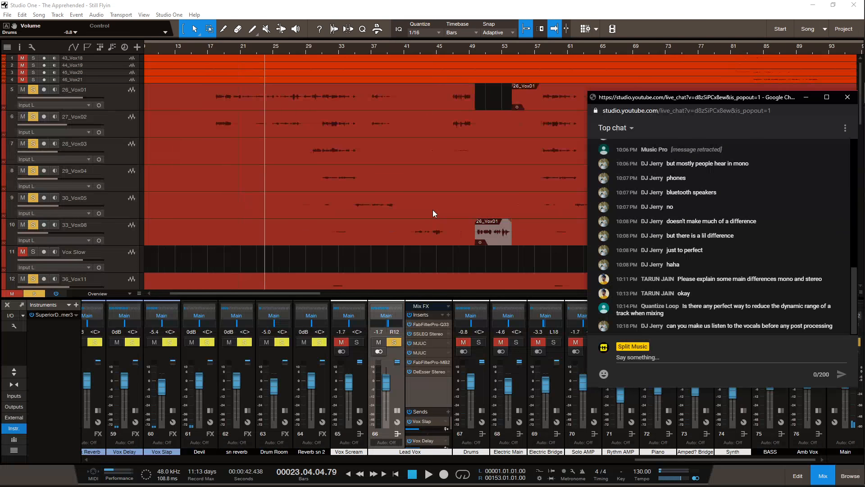
Step: Return to Studio One, open the Vox Slap channel's H-Delay from the Lead Vox sends, and move its window clear of the sends list
click(452, 426)
scroll(452, 429, down, 1)
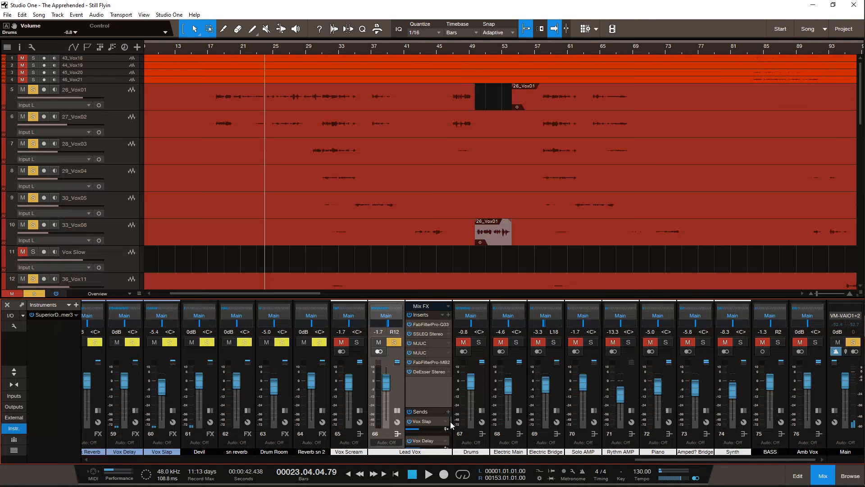
scroll(454, 428, up, 1)
double_click(432, 424)
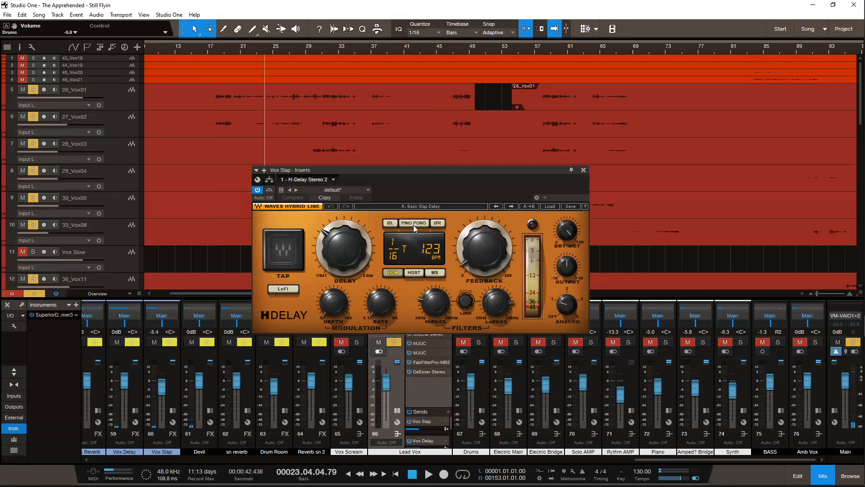
drag(416, 169, 681, 182)
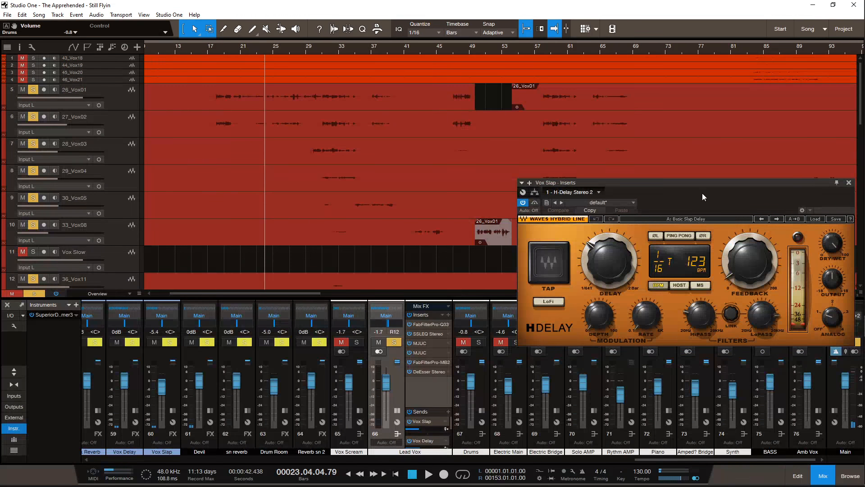
drag(705, 182, 667, 171)
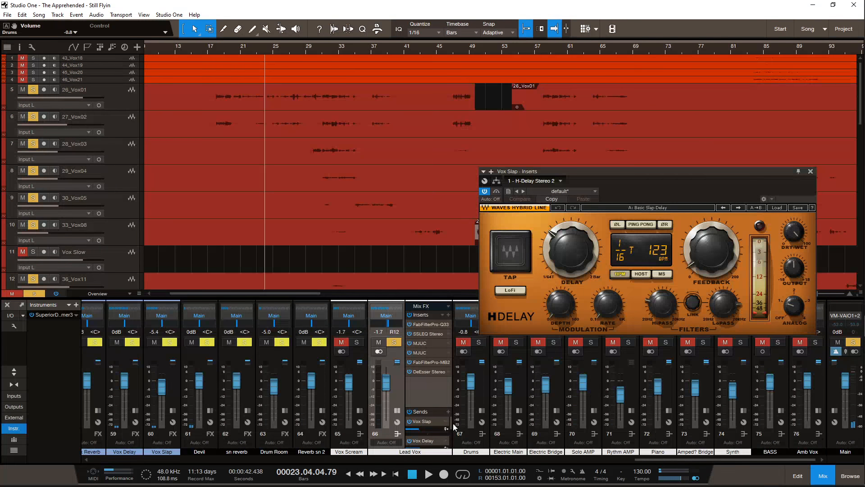
Step: Mute the Vox Delay, Vox Reverb and Devil sends on the Lead Vox bus, leaving Vox Slap active
drag(450, 423, 451, 428)
click(409, 422)
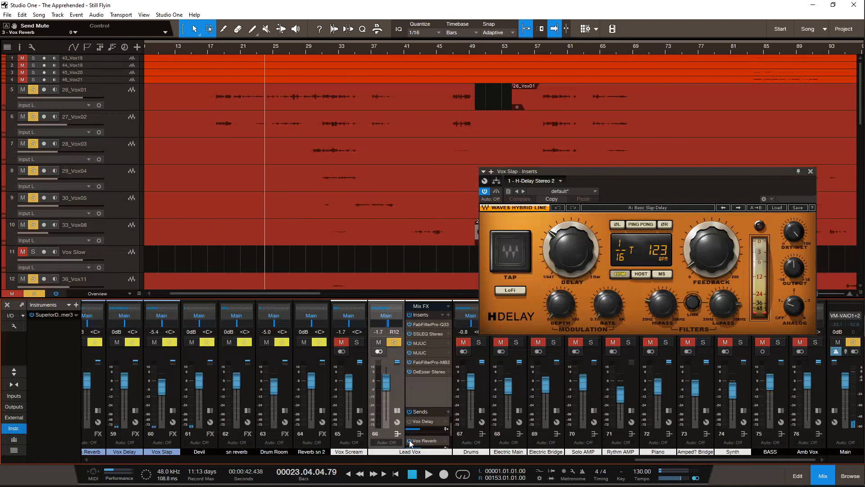
drag(451, 431, 451, 439)
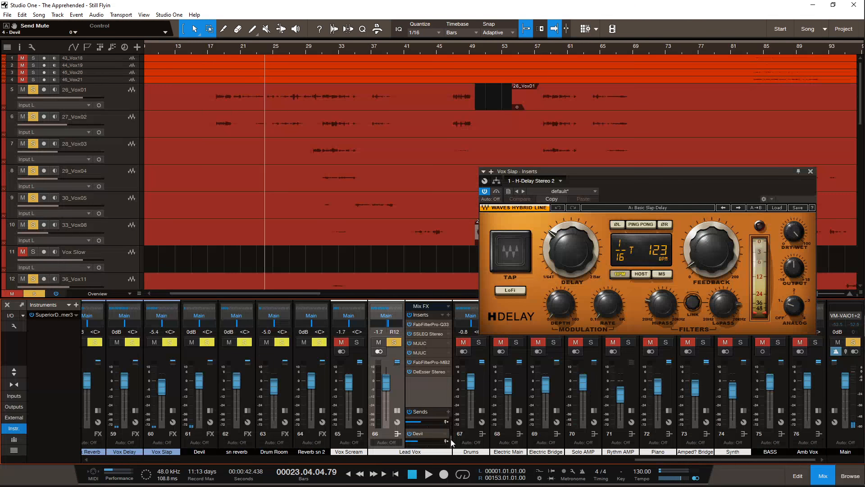
click(410, 433)
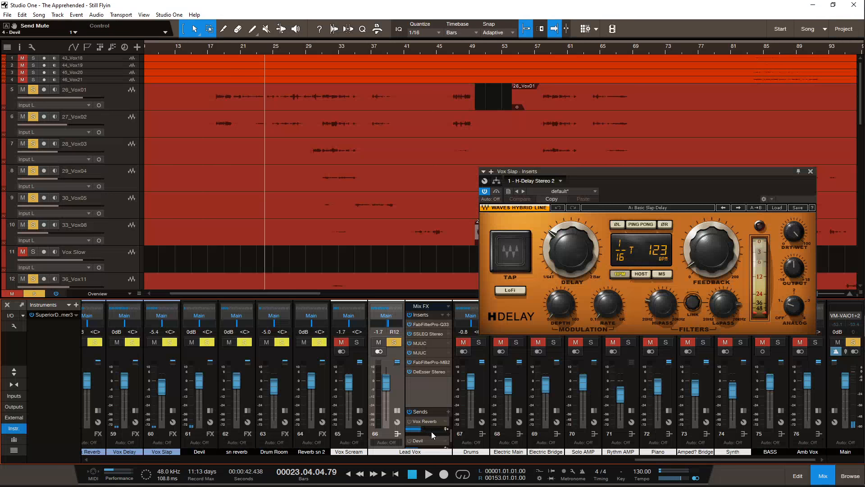
scroll(450, 437, up, 3)
Step: Audition the vocals from bar 18 with only the Vox Slap send active, toggling H-Delay to compare, and return the playhead to bar 18
click(215, 50)
key(space)
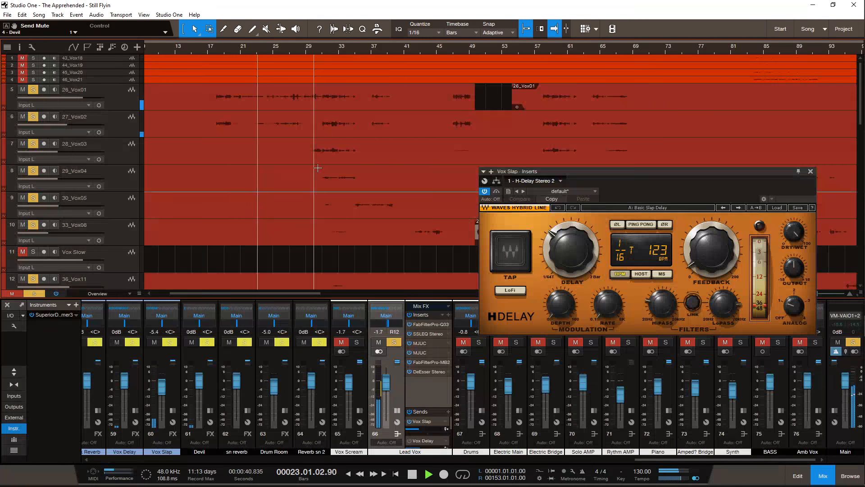
click(484, 192)
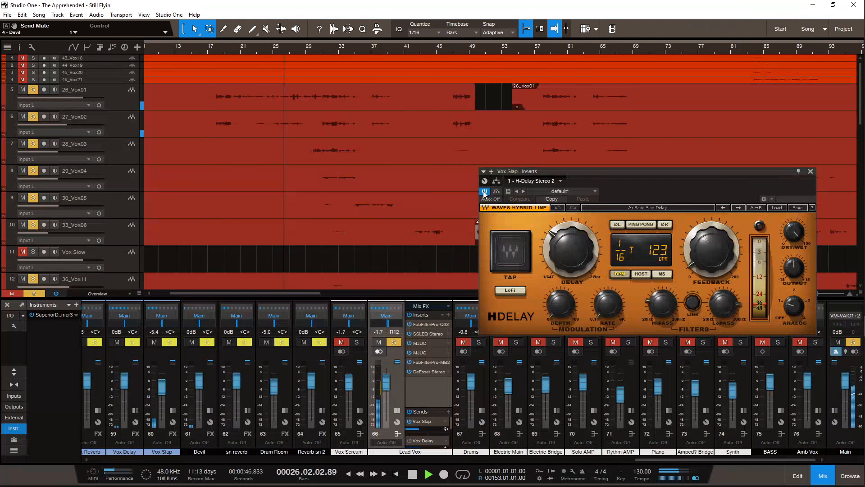
key(space)
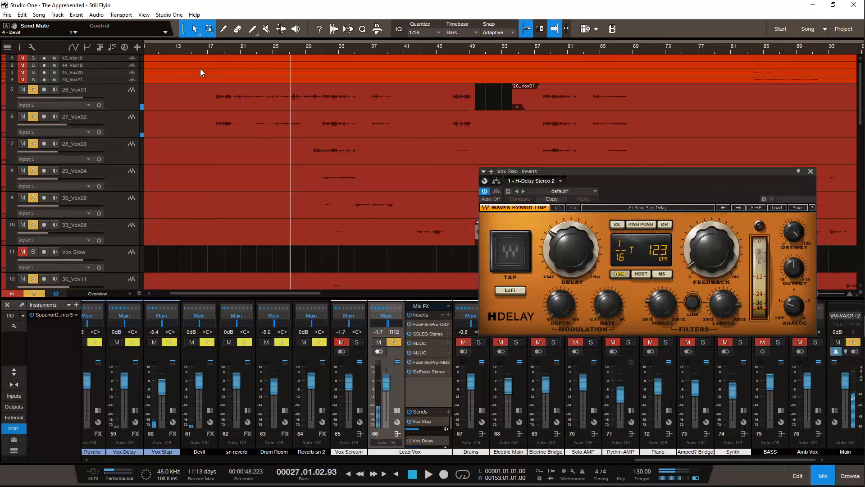
click(216, 52)
Step: Check the YouTube live chat pop-out for new viewer comments and minimize it
mouse_move(853, 110)
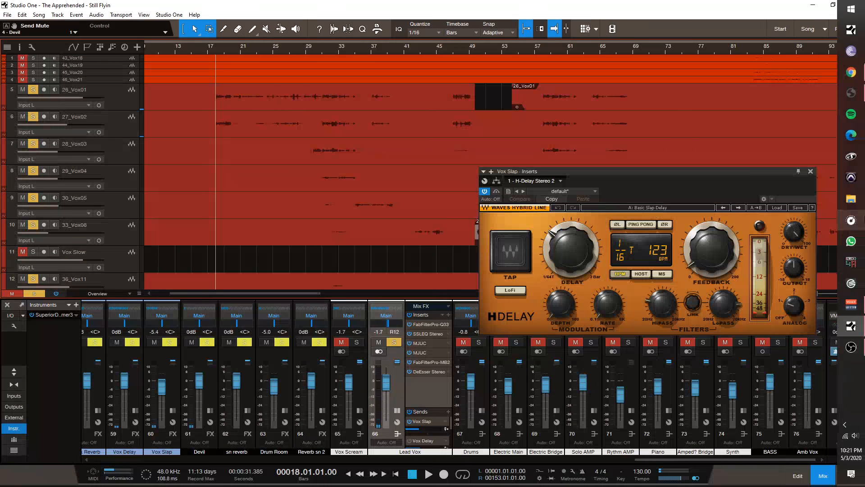
click(814, 104)
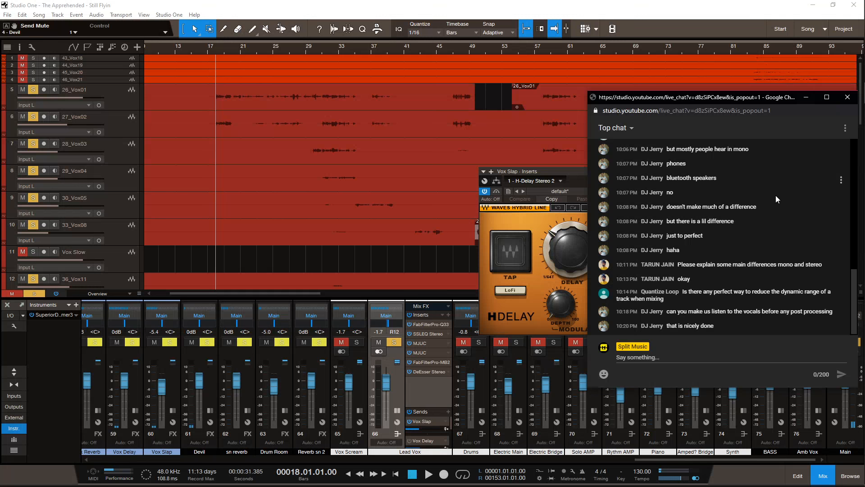
click(806, 97)
Step: Unmute the Vox Delay send on the Lead Vox bus and open its H-Delay Stereo plug-in
drag(655, 172, 681, 158)
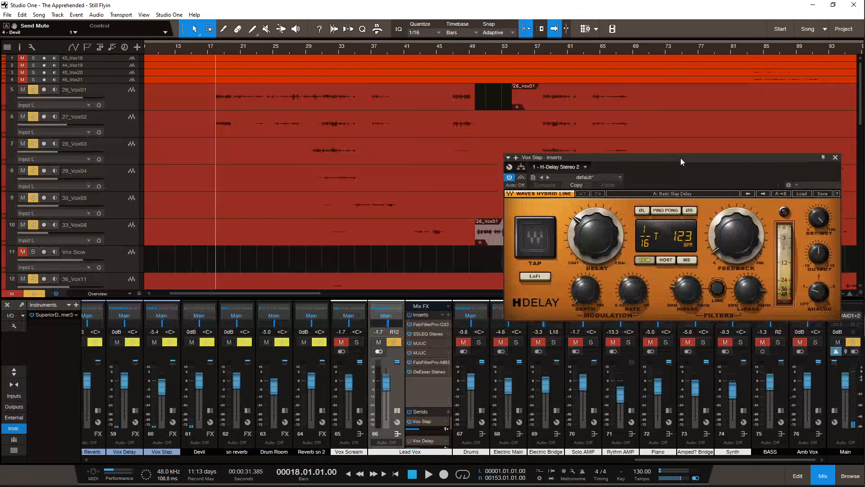
scroll(428, 279, down, 2)
scroll(429, 279, up, 2)
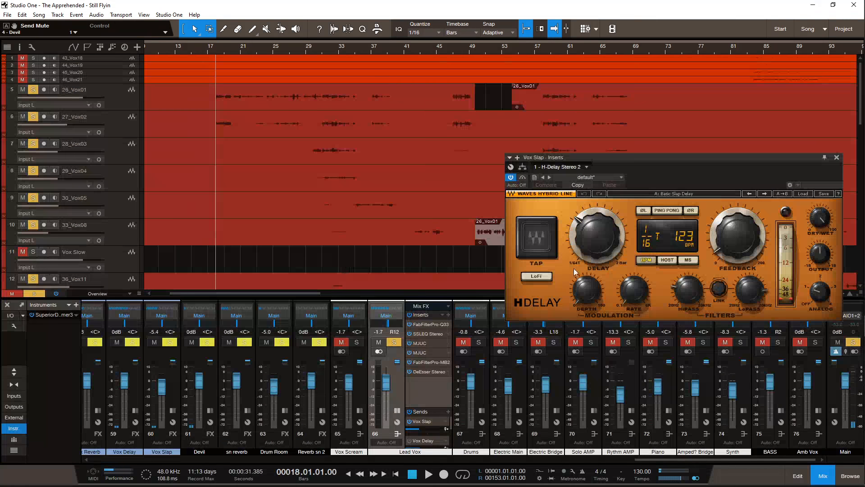
drag(451, 419, 452, 426)
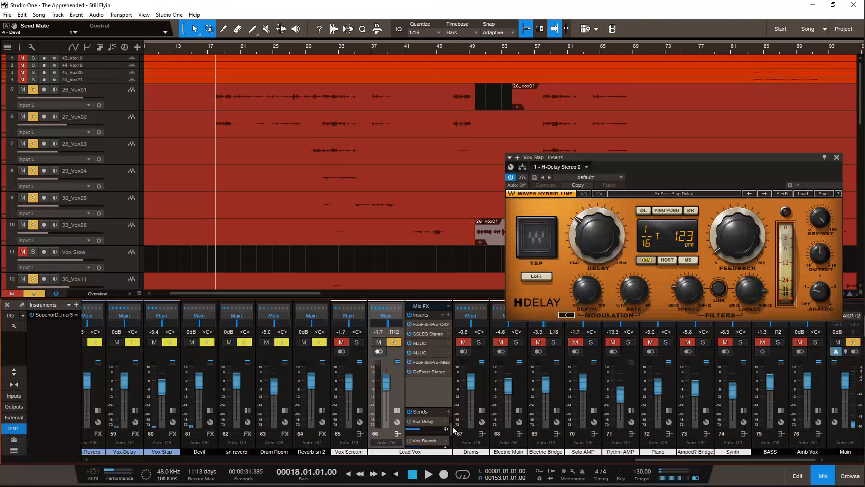
click(409, 422)
click(419, 421)
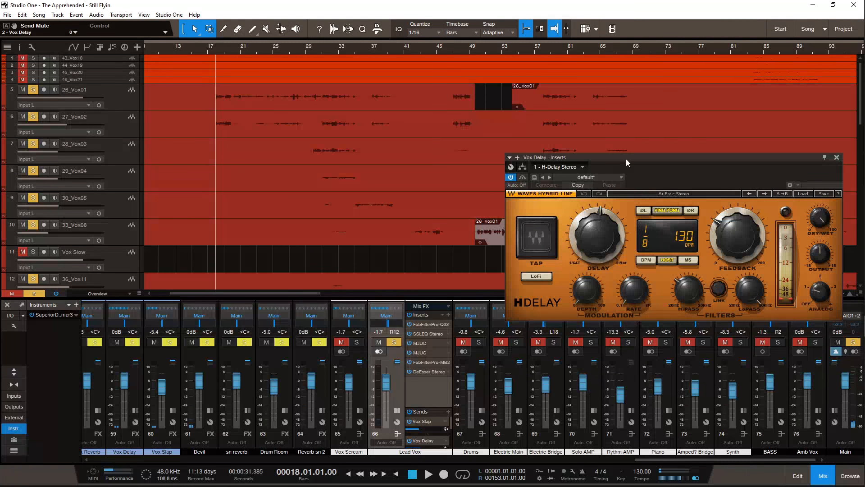
drag(627, 158, 629, 164)
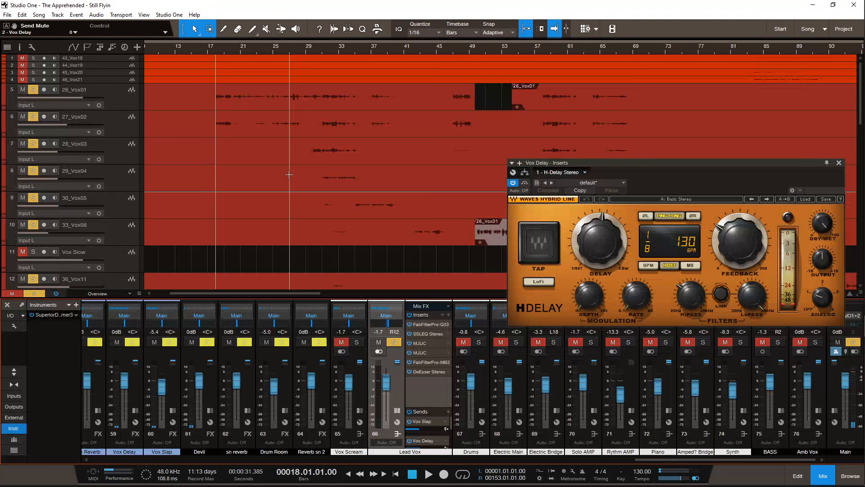
Step: Audition the opening vocal phrase from bar 18 twice with the Vox Slap and Vox Delay sends active, stopping after each pass
key(space)
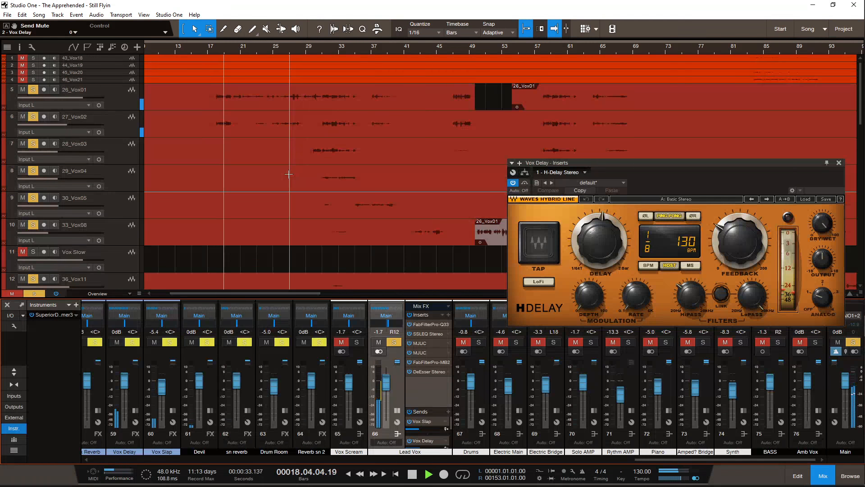
key(space)
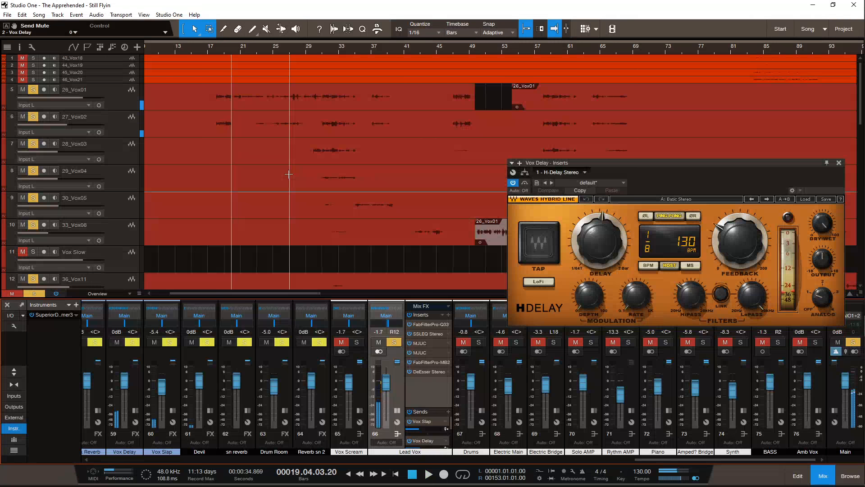
click(216, 51)
key(space)
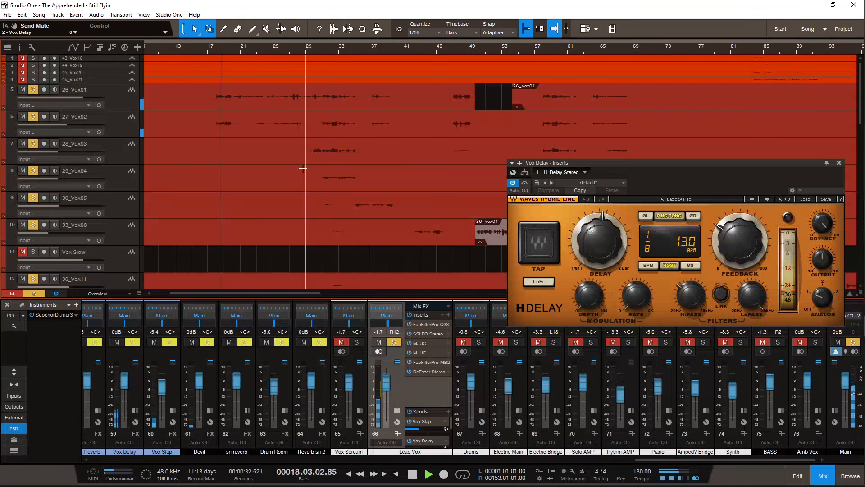
key(space)
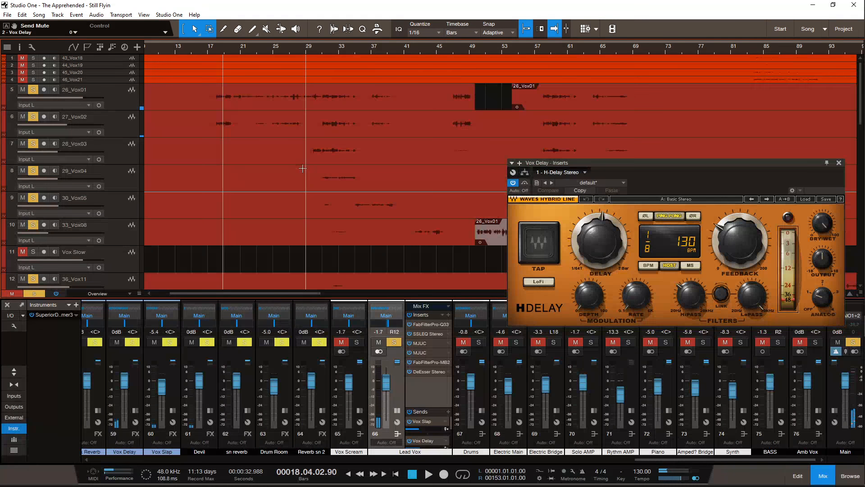
Step: Unmute the Vox Reverb send on the Lead Vox bus and open its H-Reverb Stereo plug-in, placing the window beside the mixer sends
scroll(452, 430, down, 1)
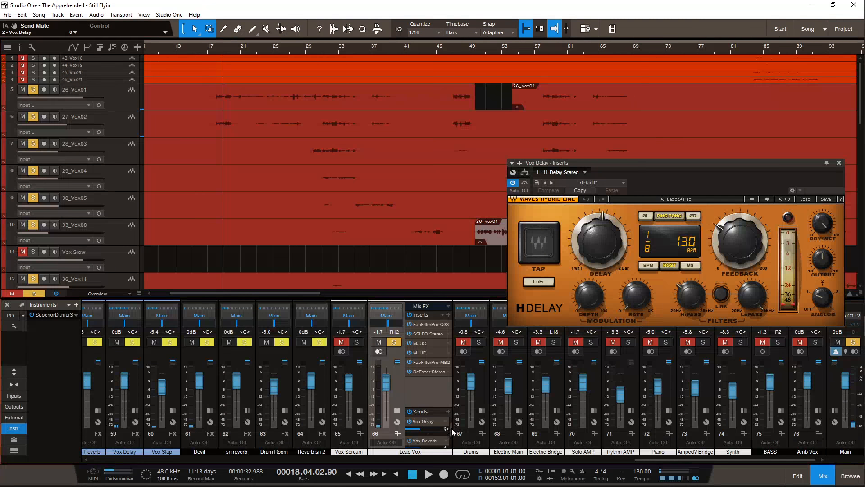
scroll(452, 432, down, 1)
scroll(452, 433, up, 2)
scroll(451, 433, down, 1)
scroll(451, 433, down, 1)
click(409, 423)
double_click(421, 421)
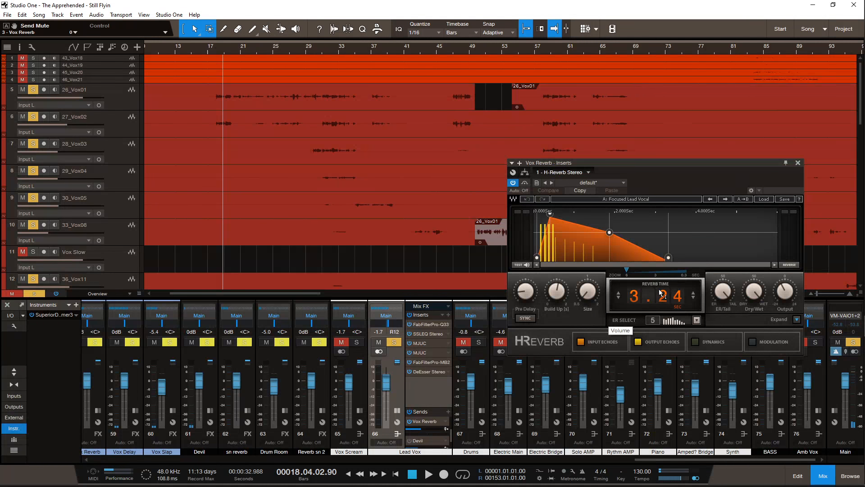
drag(682, 164, 691, 162)
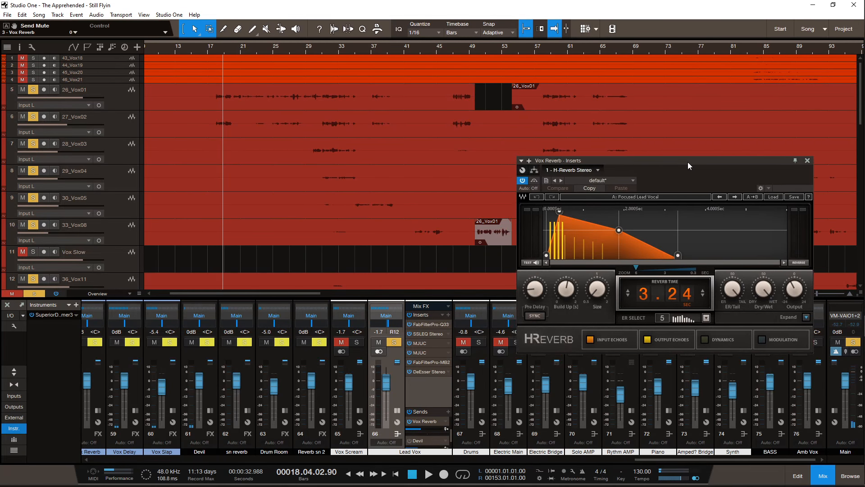
Step: Audition the opening vocal phrase from bar 18 twice with the slap, delay and reverb sends active, stopping around bar 20
scroll(244, 76, left, 1)
click(229, 49)
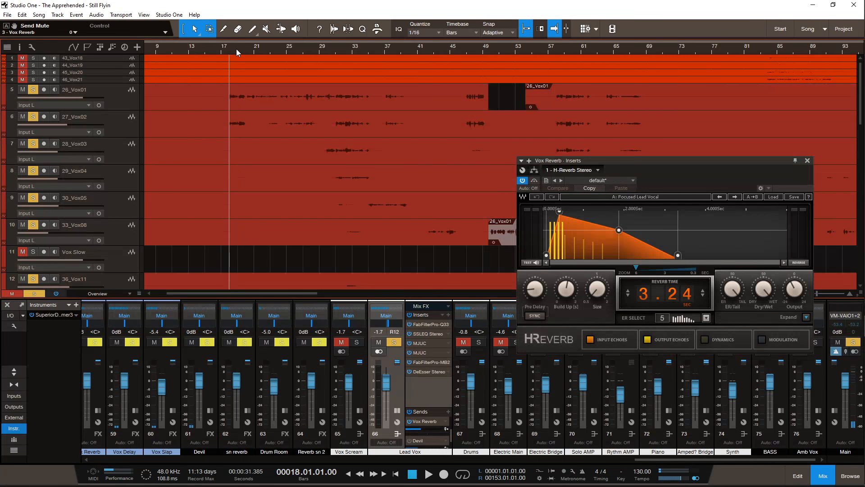
drag(236, 49, 229, 82)
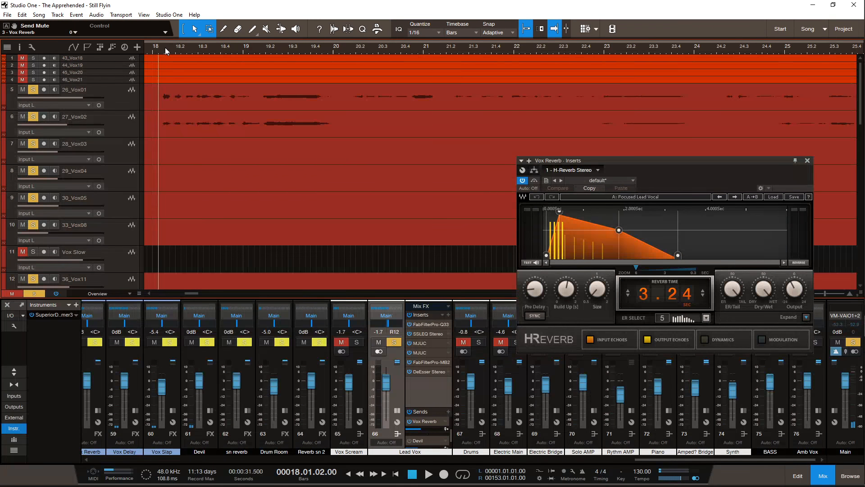
key(space)
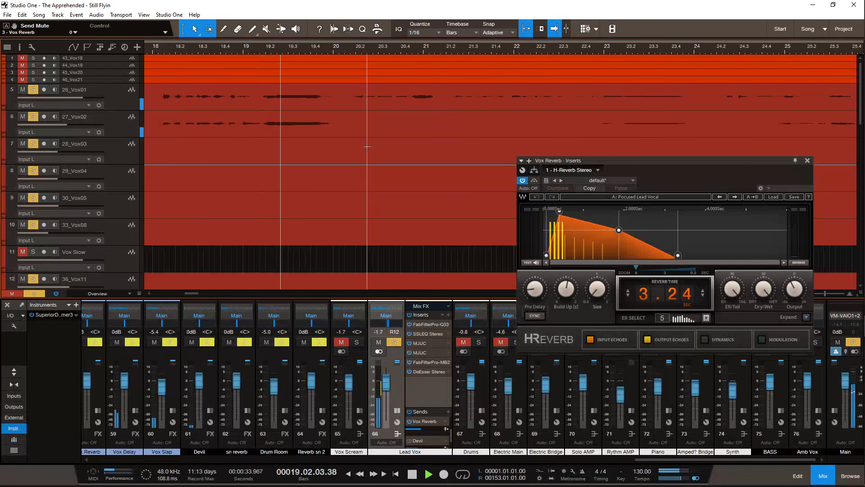
key(space)
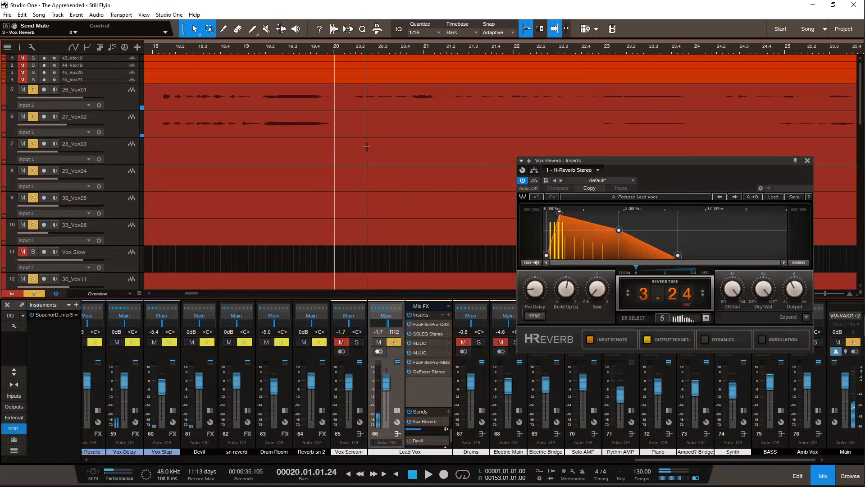
scroll(367, 146, left, 3)
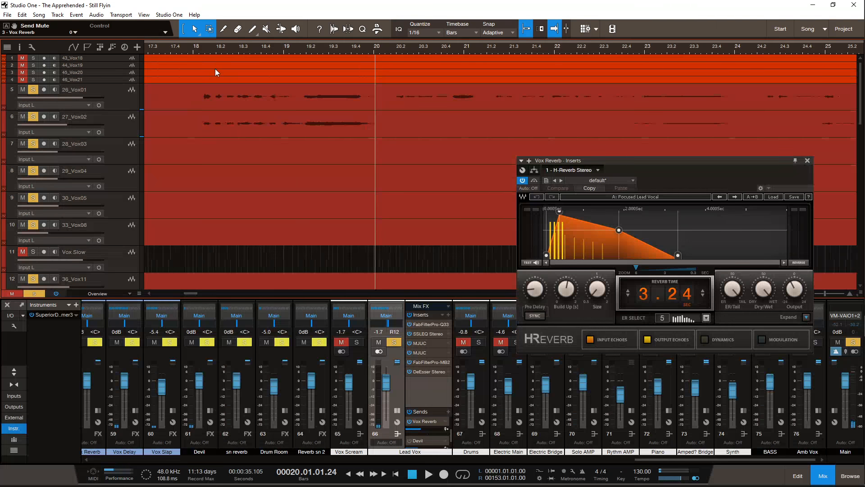
click(203, 50)
key(space)
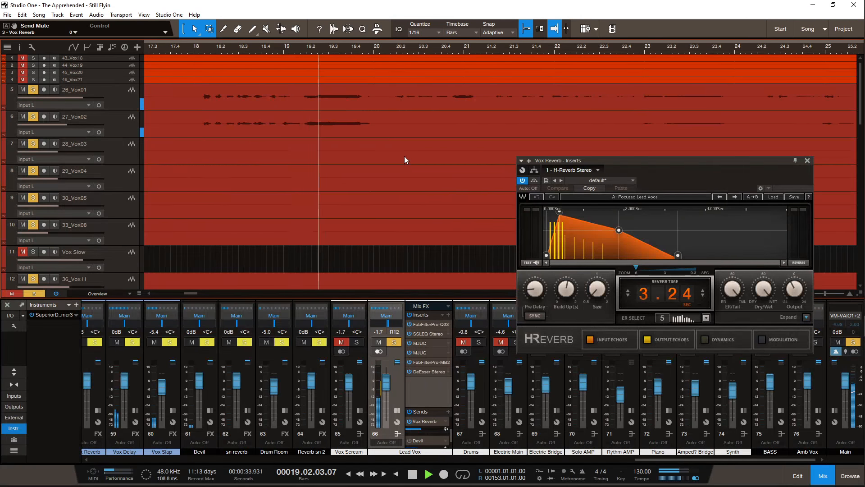
key(space)
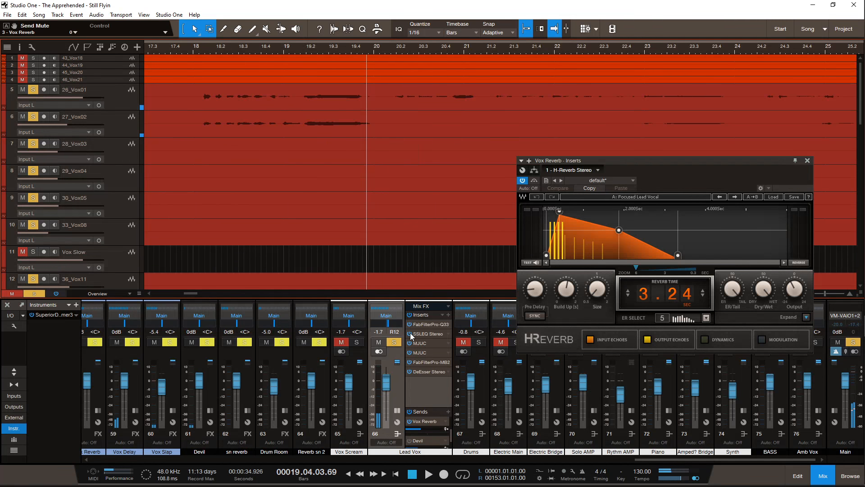
Step: Unmute the Devil send on the Lead Vox bus and open its DevilLocDeluxe plug-in, placing the window above the mixer channels
drag(450, 436, 450, 443)
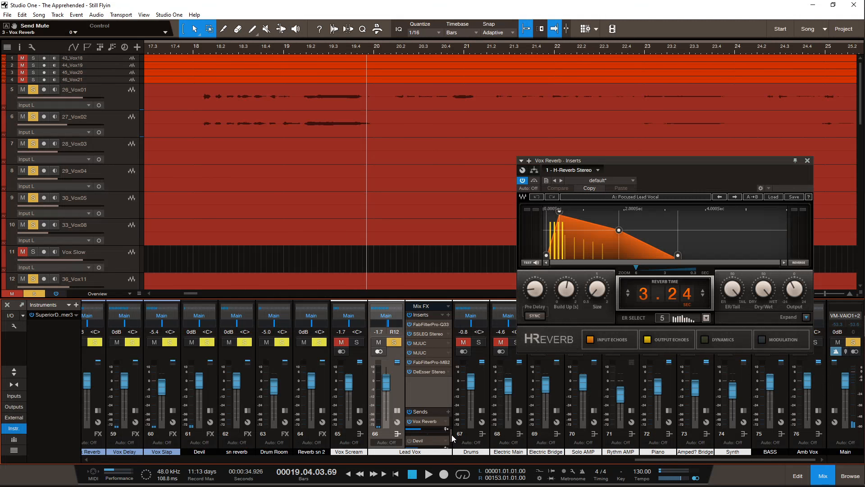
scroll(434, 435, down, 1)
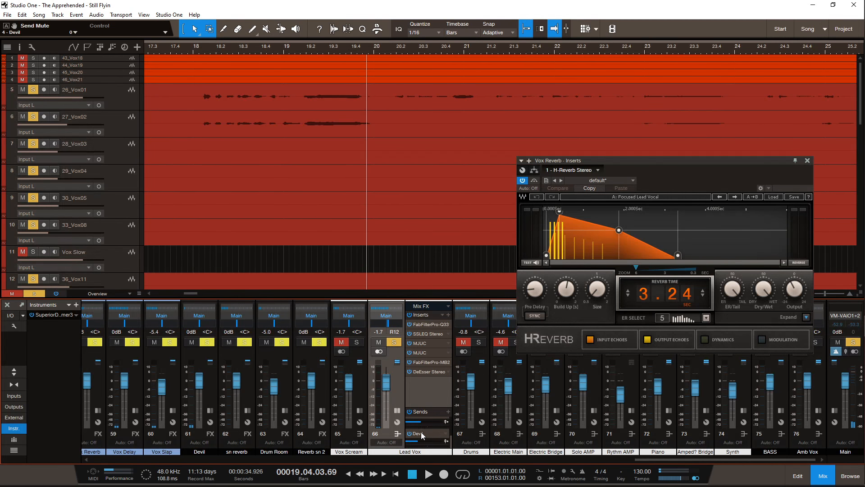
click(422, 432)
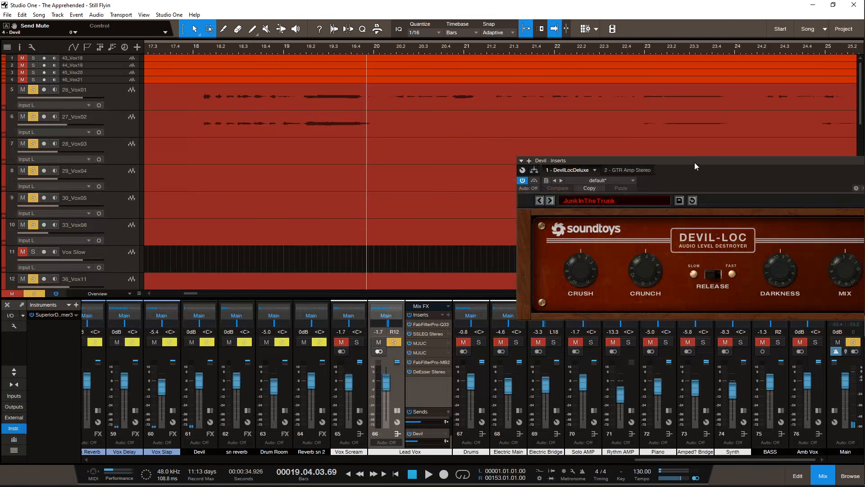
drag(694, 162, 643, 166)
Step: Audition the opening vocal phrase from bar 18 with the Devil send active, stopping around bar 20
scroll(399, 170, left, 1)
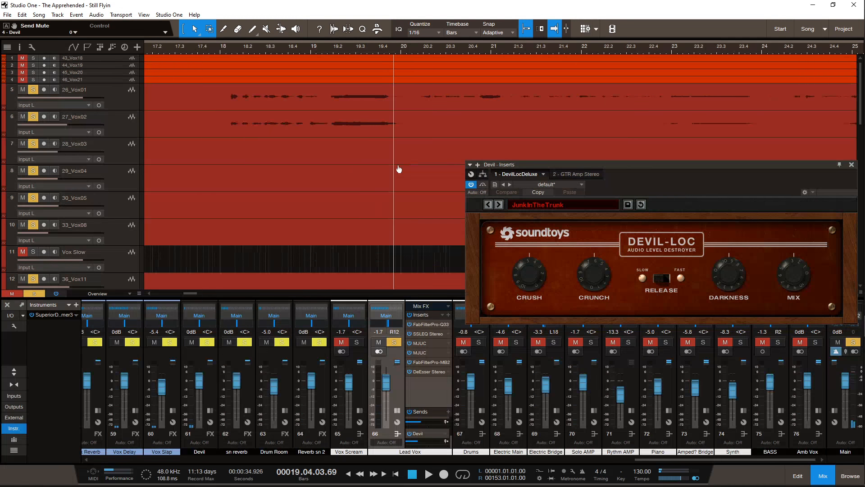
scroll(399, 169, right, 2)
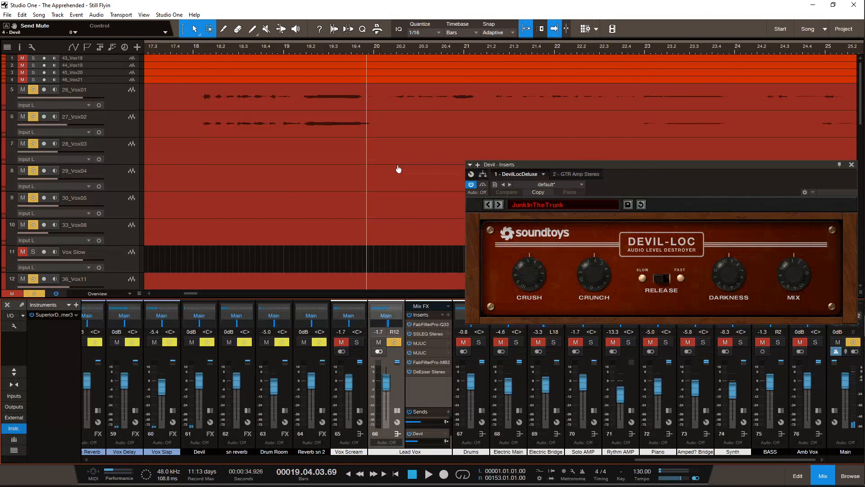
scroll(391, 183, right, 3)
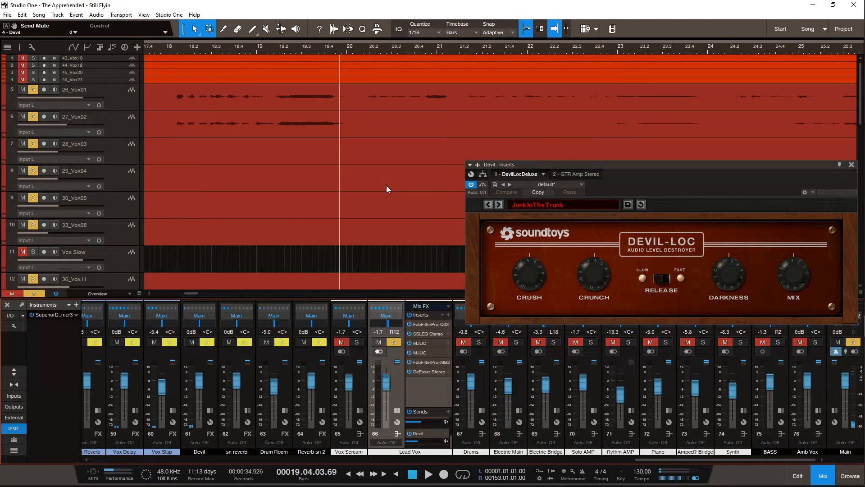
click(171, 51)
click(176, 51)
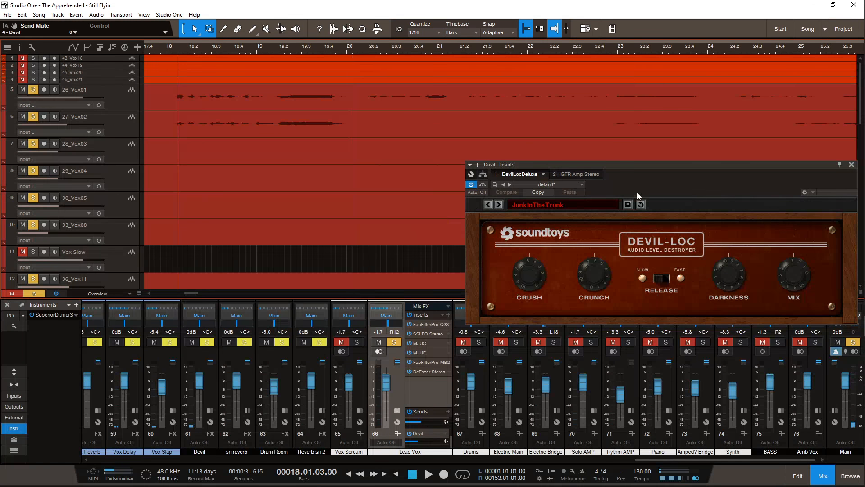
drag(644, 166, 636, 164)
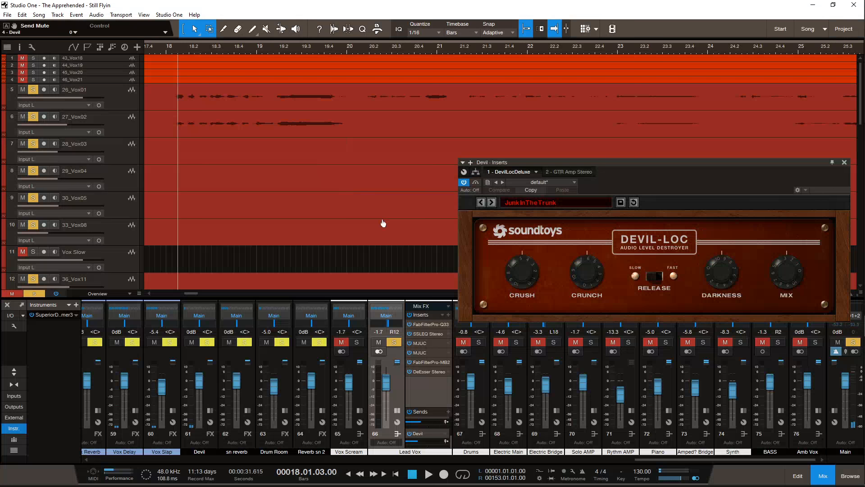
key(space)
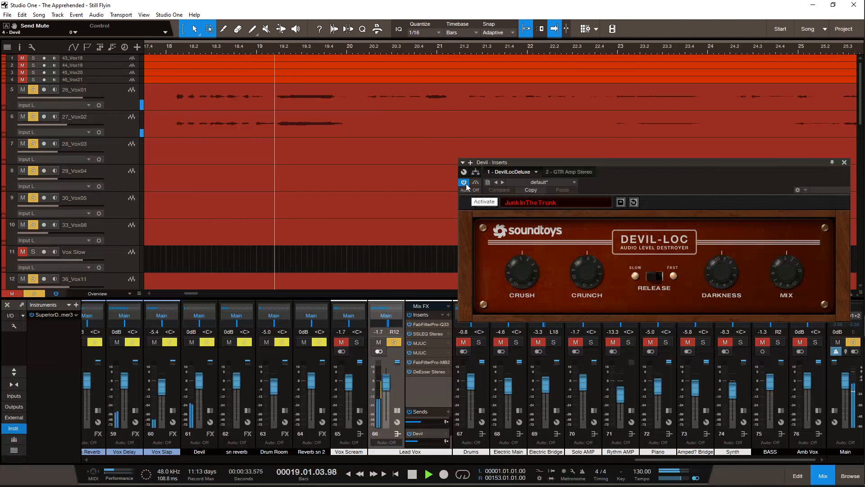
key(space)
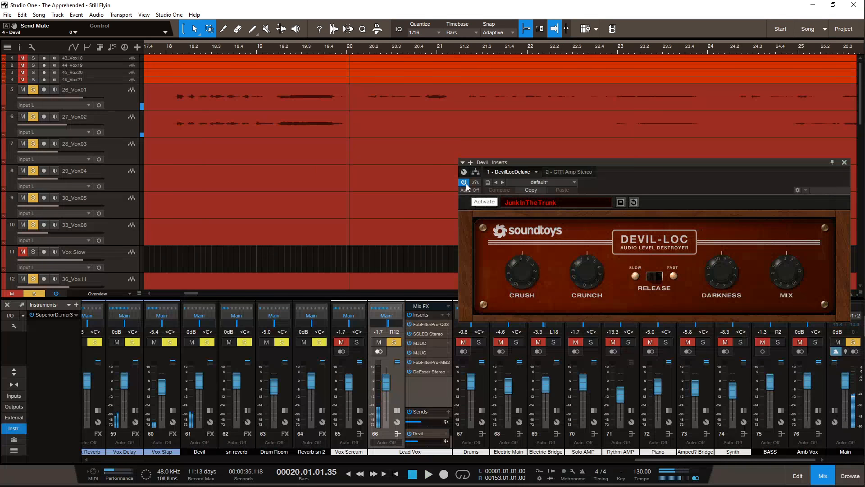
Step: Bypass the DevilLocDeluxe plug-in and audition the same vocal phrase from bar 18, stopping around bar 20
click(466, 184)
click(172, 48)
key(space)
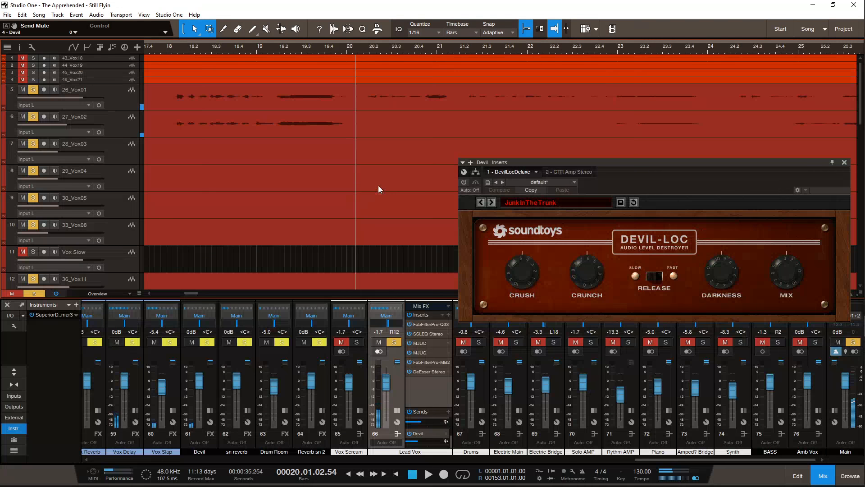
Step: Reactivate DevilLocDeluxe and play from bar 18, switching the plug-in off and on to compare the vocal, stopping around bar 22
click(465, 183)
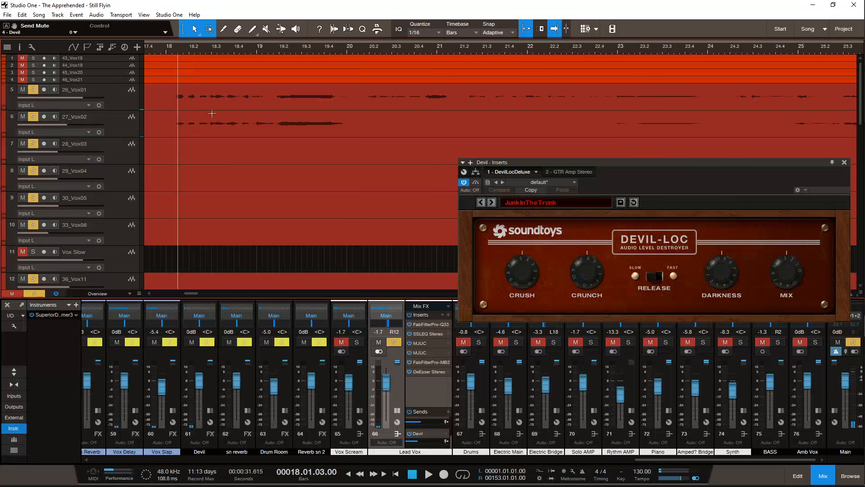
click(172, 49)
key(space)
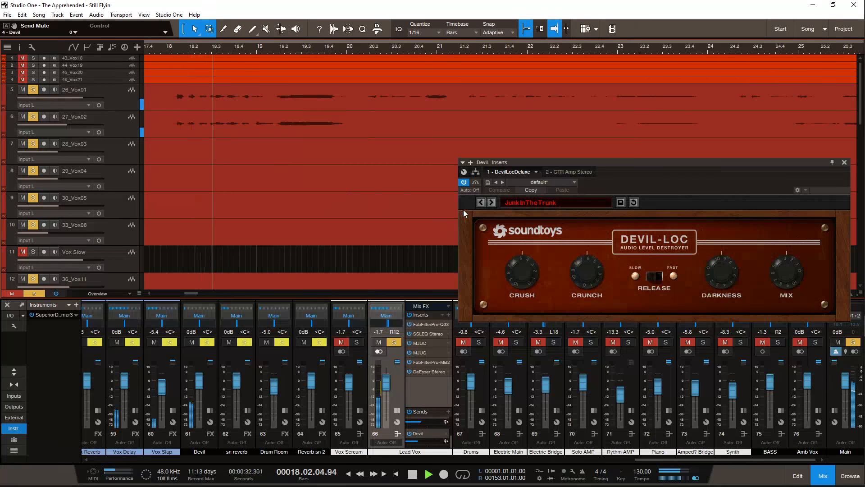
click(465, 183)
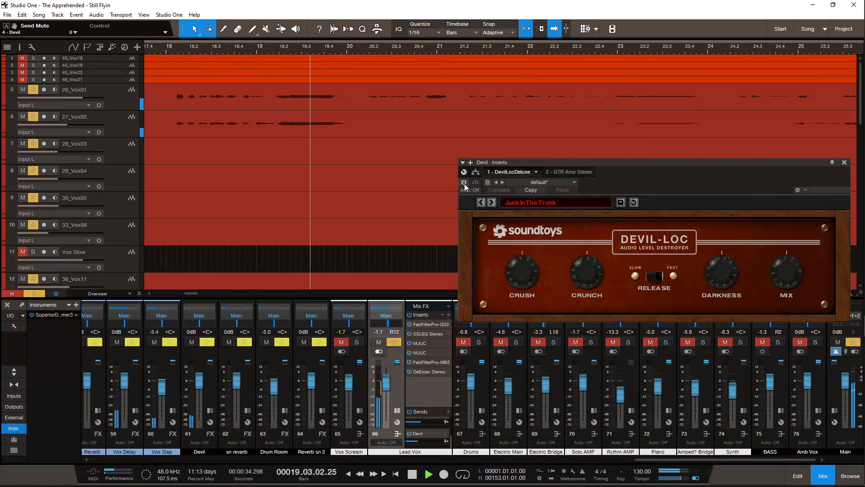
click(465, 183)
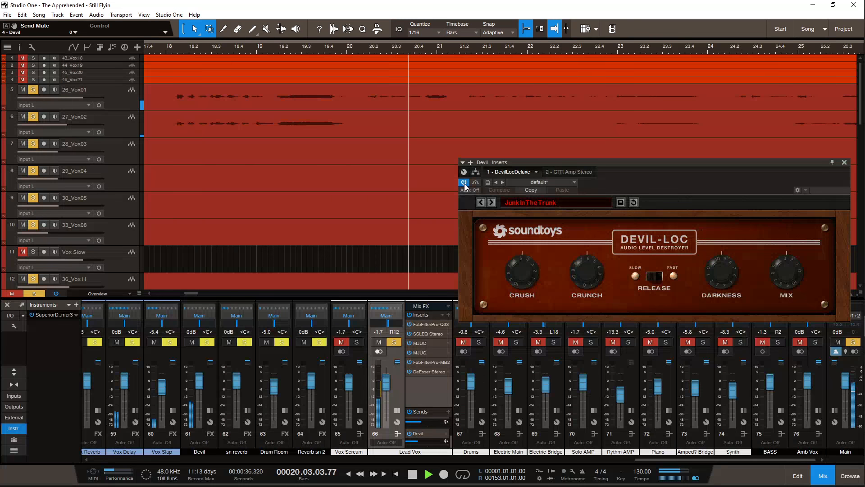
click(464, 183)
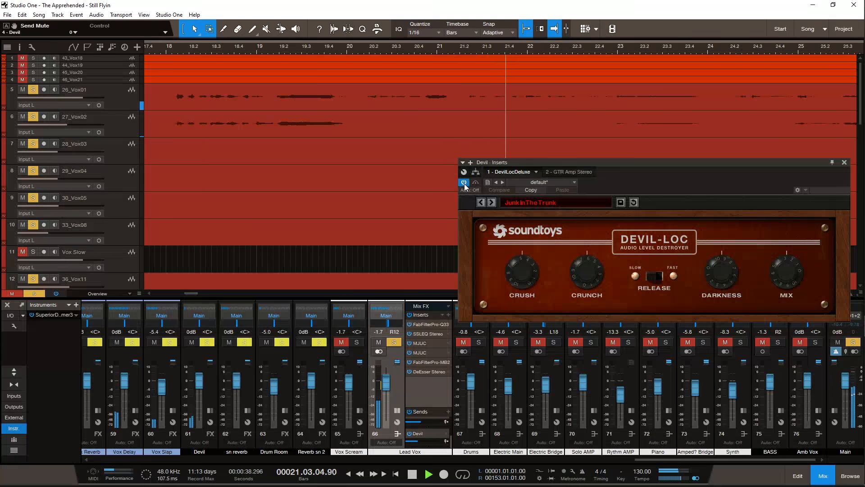
click(464, 183)
key(space)
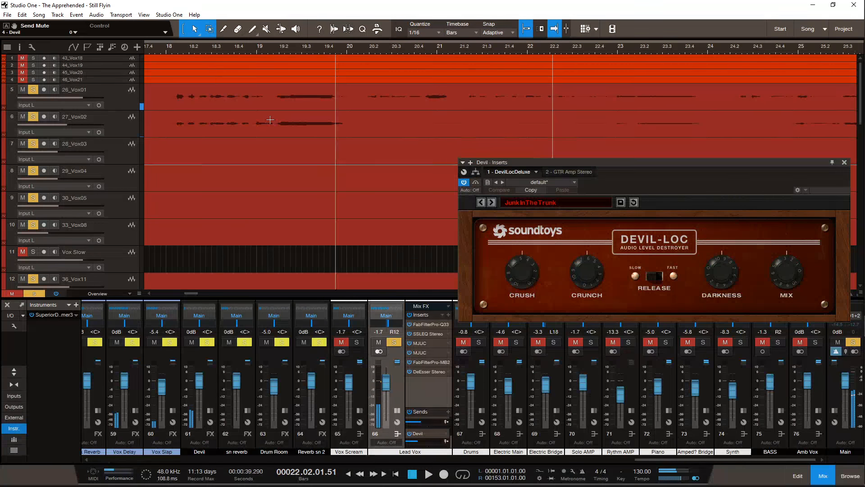
Step: Return the playback position to bar 18, close the Devil plug-in window and save the song
click(174, 51)
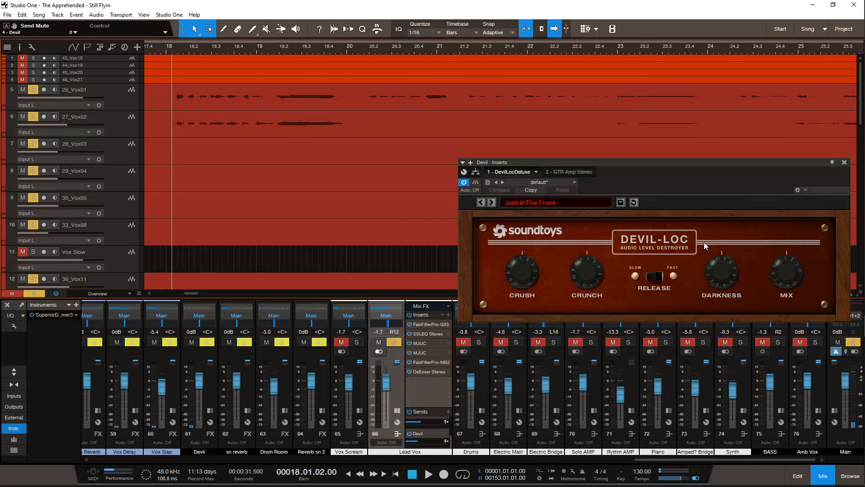
click(844, 162)
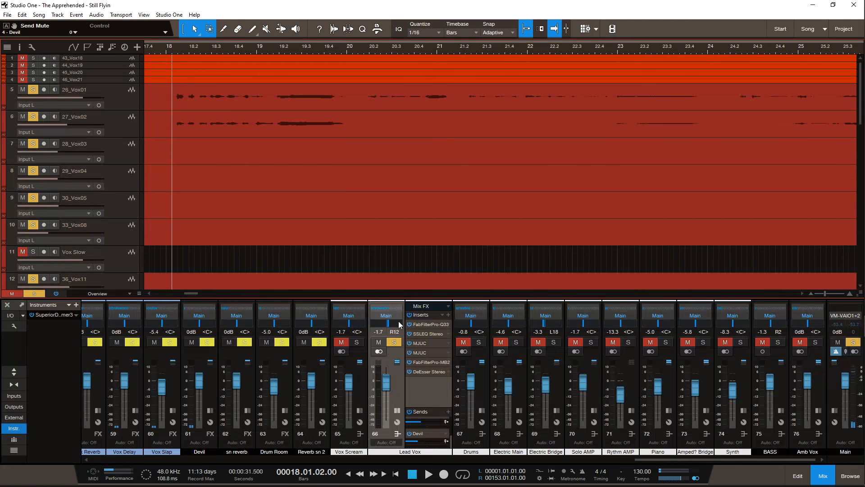
key(ctrl+s)
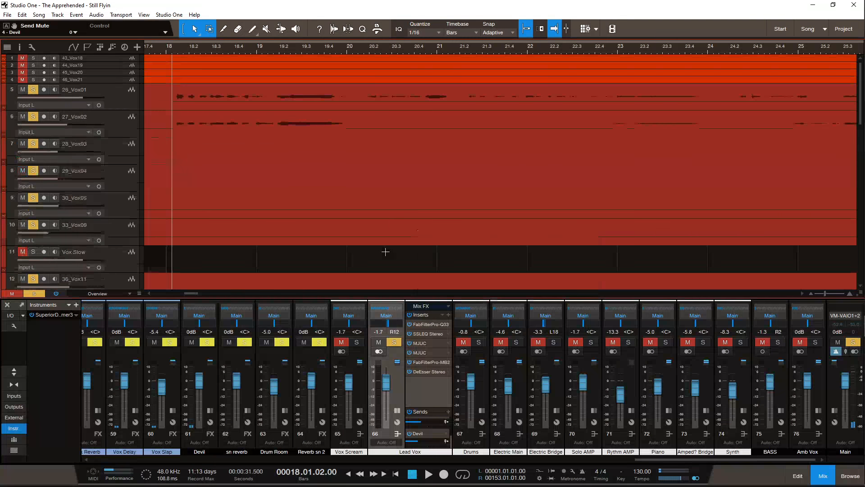
Step: Switch to the YouTube live chat pop-out in Chrome to check viewer messages, and minimise it again
mouse_move(848, 118)
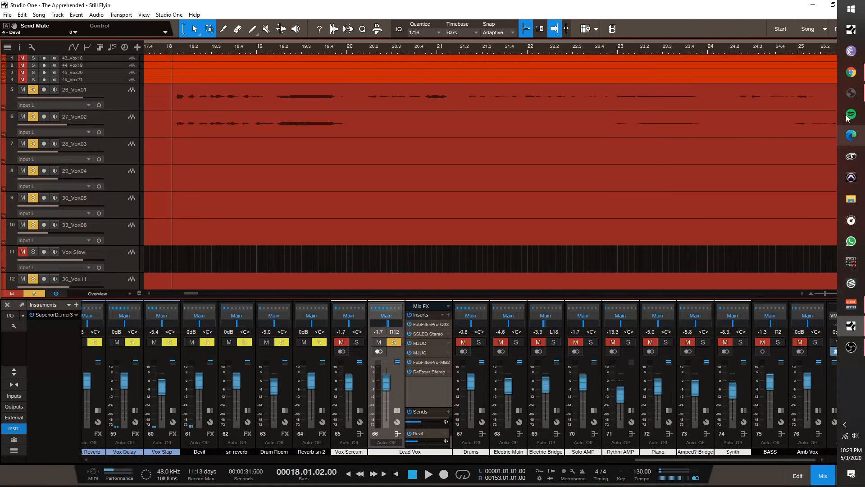
click(851, 94)
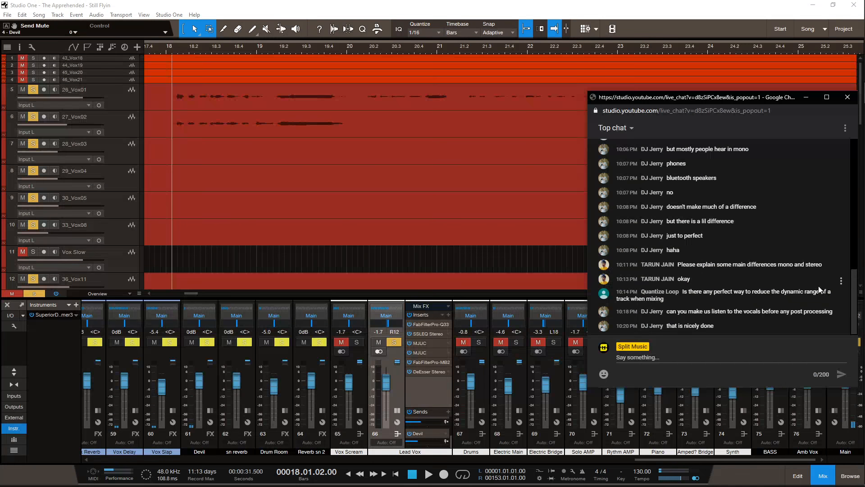
click(806, 97)
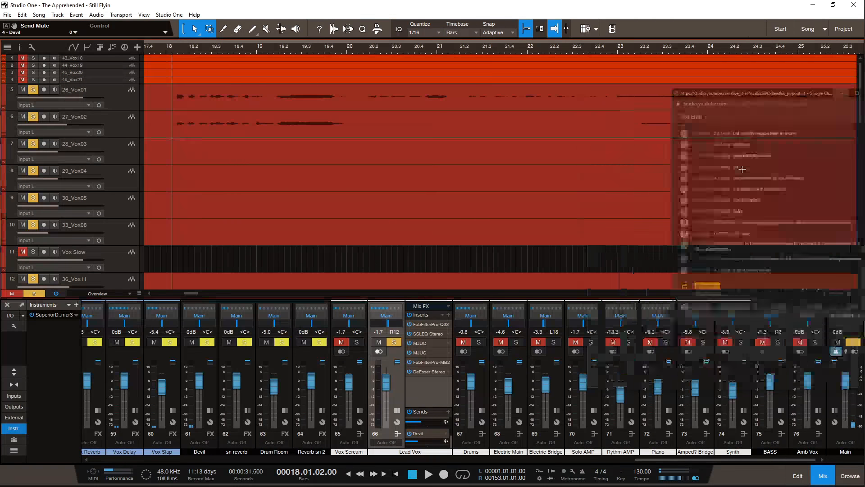
Step: Turn off solo on the Lead Vox bus
scroll(454, 227, down, 5)
scroll(453, 226, up, 3)
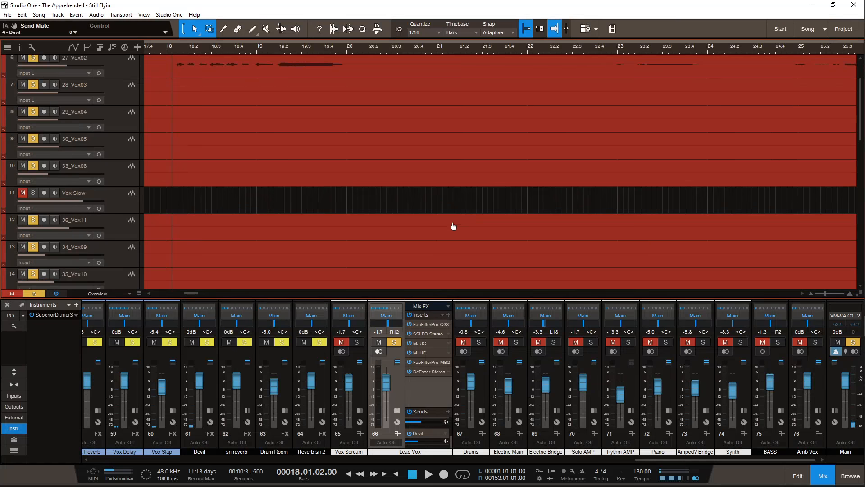
scroll(454, 226, up, 2)
scroll(450, 228, down, 6)
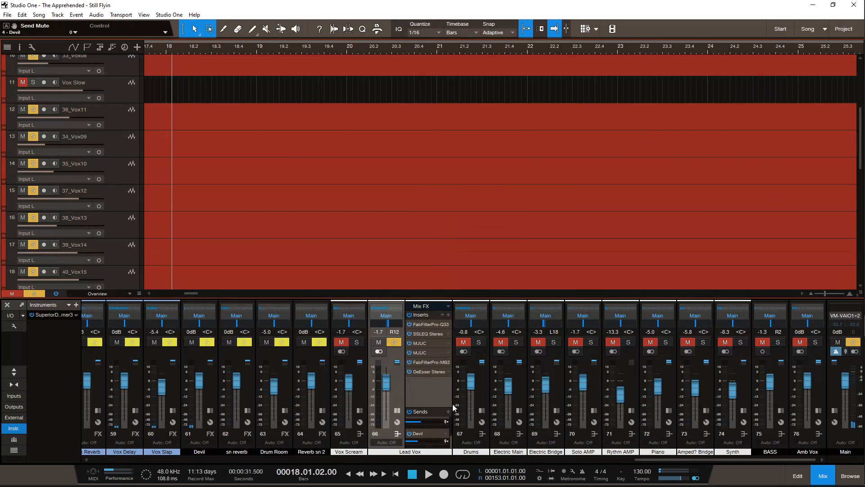
scroll(451, 432, up, 2)
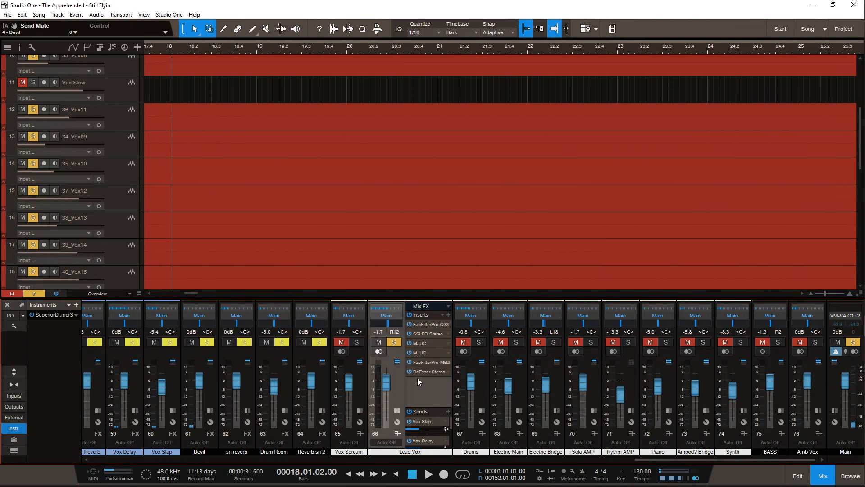
click(395, 343)
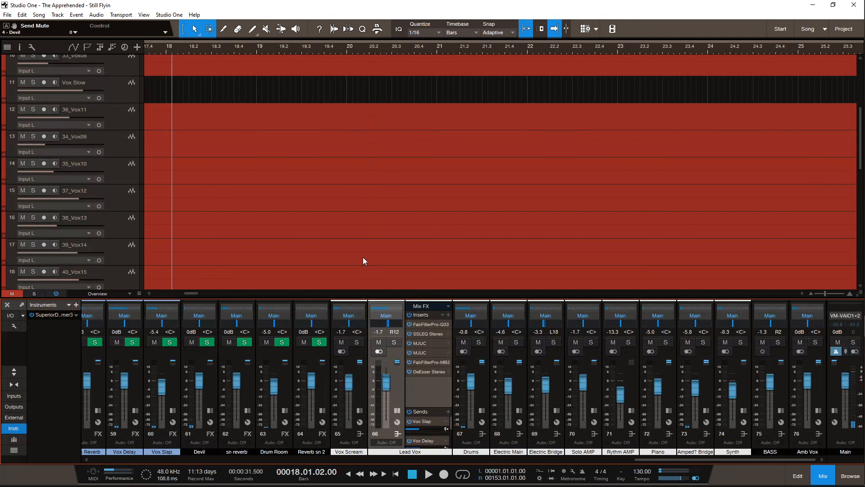
Step: Zoom the arrangement out to the full song length with the drum tracks in view, and return the playback position to bar 1
scroll(363, 259, up, 6)
scroll(357, 251, down, 10)
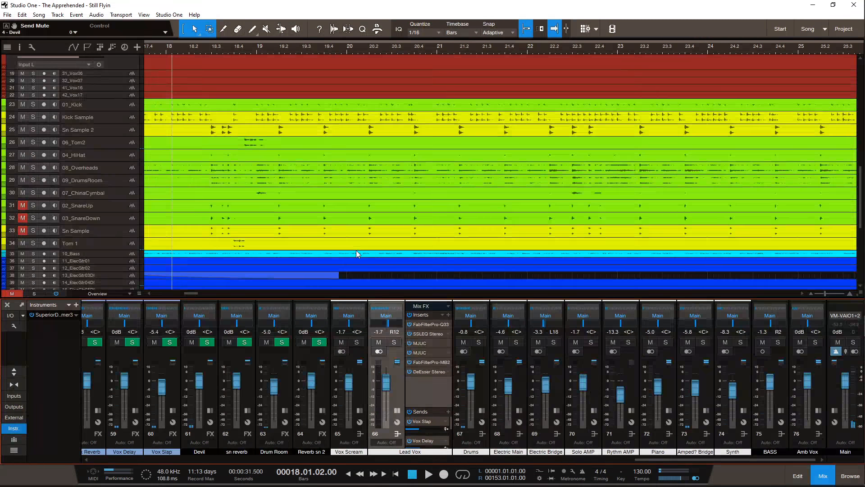
scroll(357, 255, left, 6)
key(w)
key(w)
key(w)
key(w)
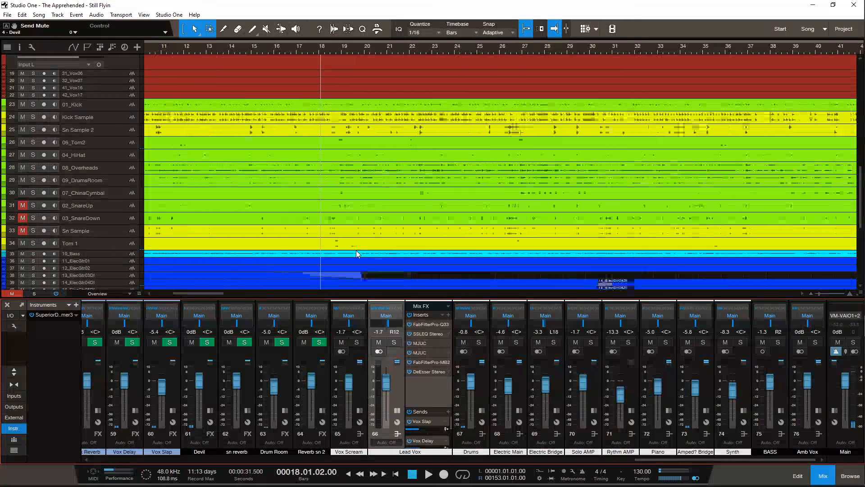
key(w)
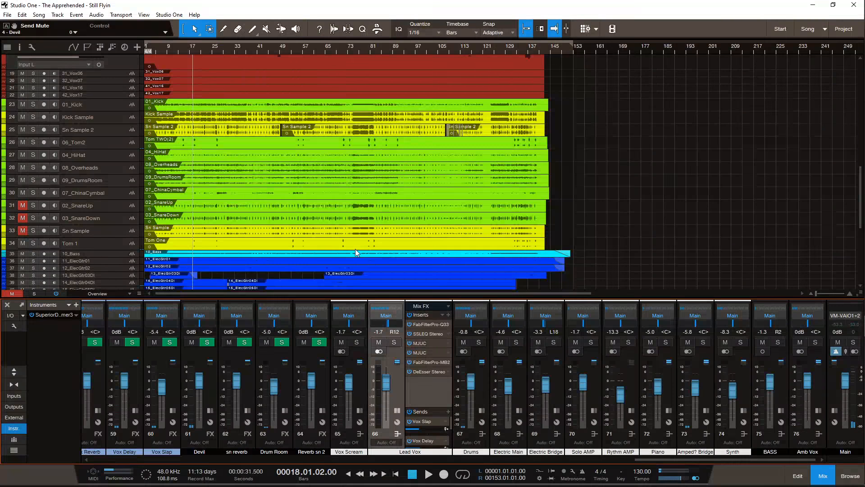
key(Home)
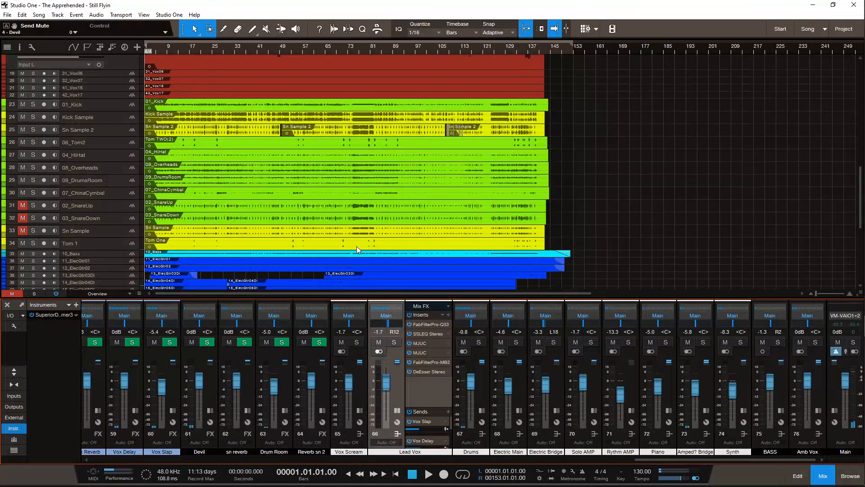
Step: Solo the Drums bus, playing it from bar 1, and expand its channel to show the inserts and sends
click(394, 342)
click(394, 342)
click(479, 343)
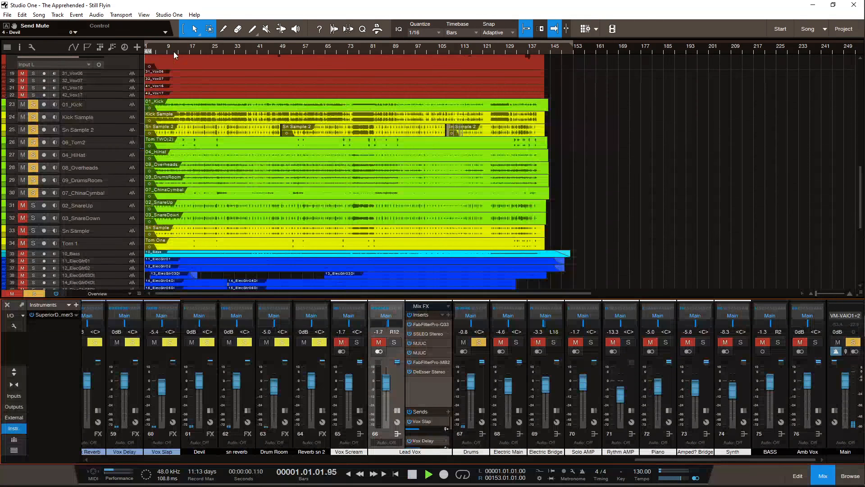
drag(156, 49, 224, 71)
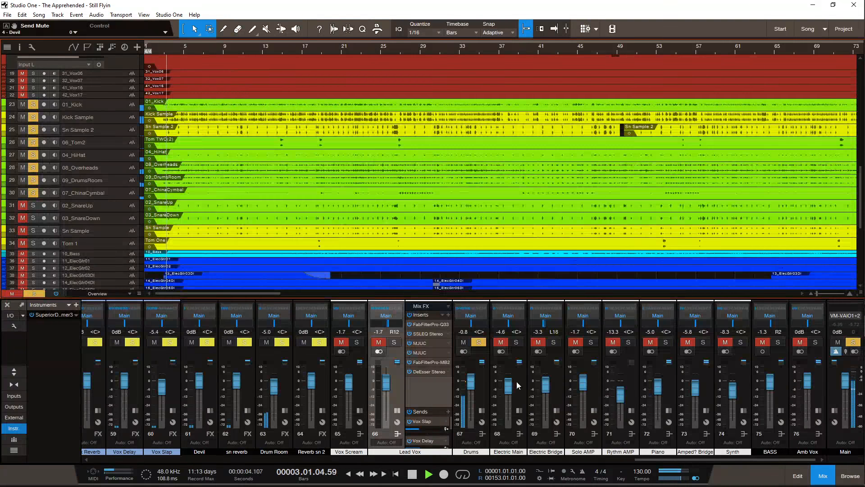
double_click(482, 391)
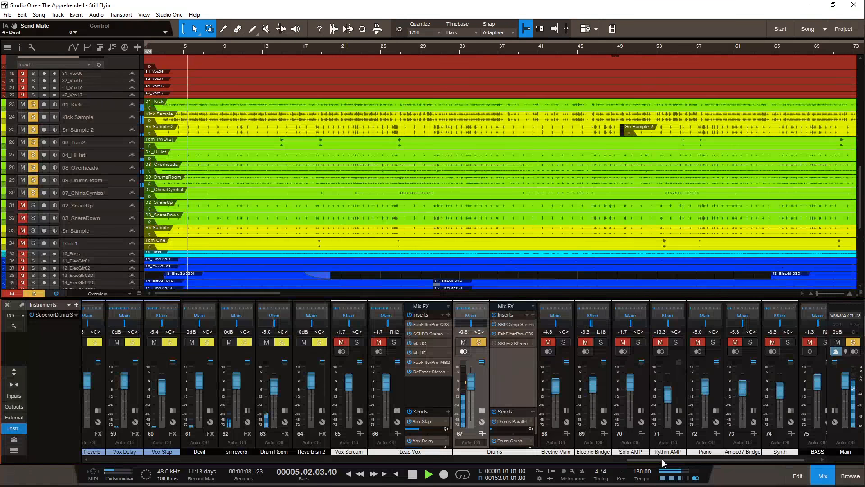
drag(663, 461, 691, 462)
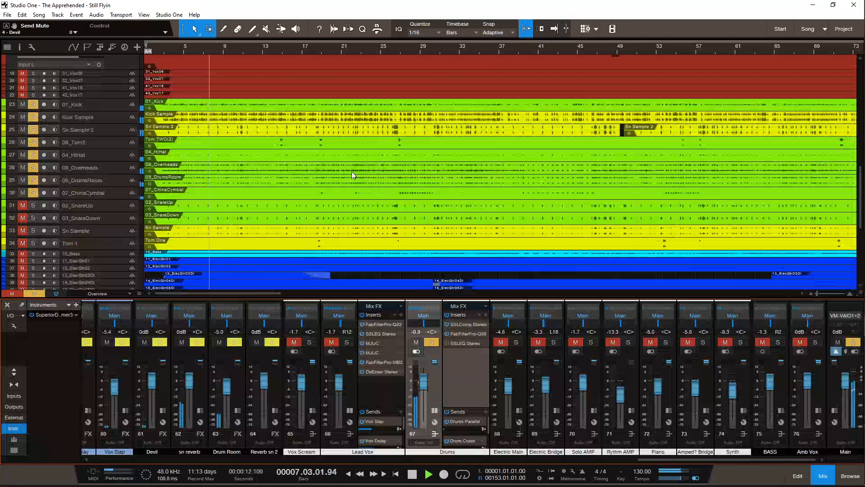
Step: Open the SSLComp Stereo insert on the Drums bus, play the soloed drums through it, and save the song
key(space)
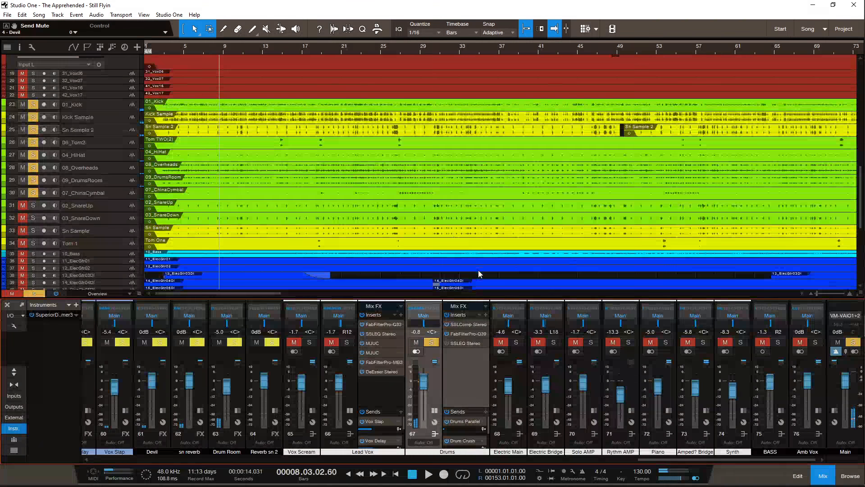
click(474, 324)
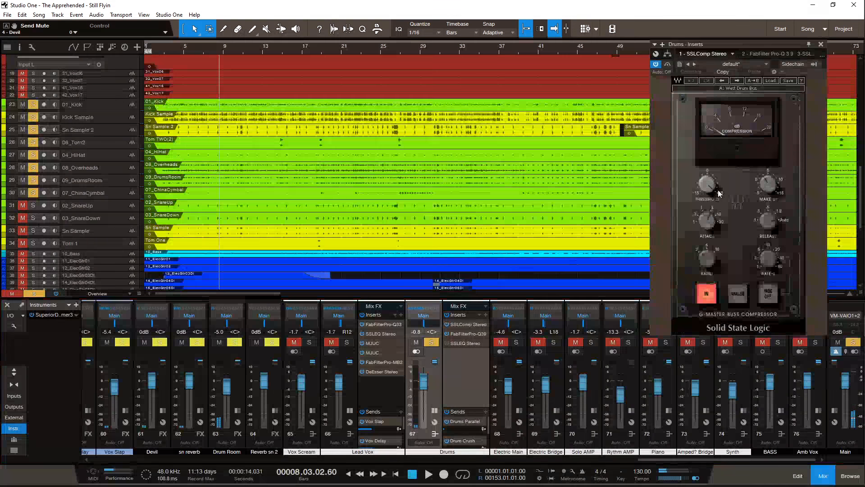
drag(761, 44, 739, 107)
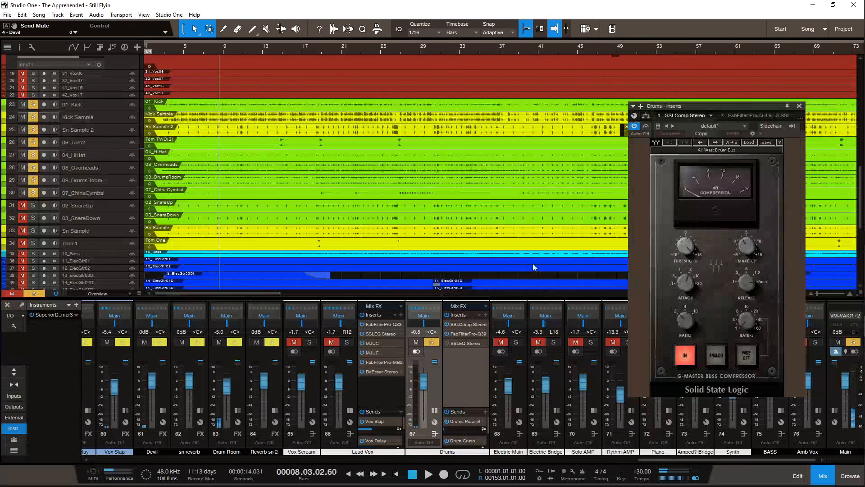
key(space)
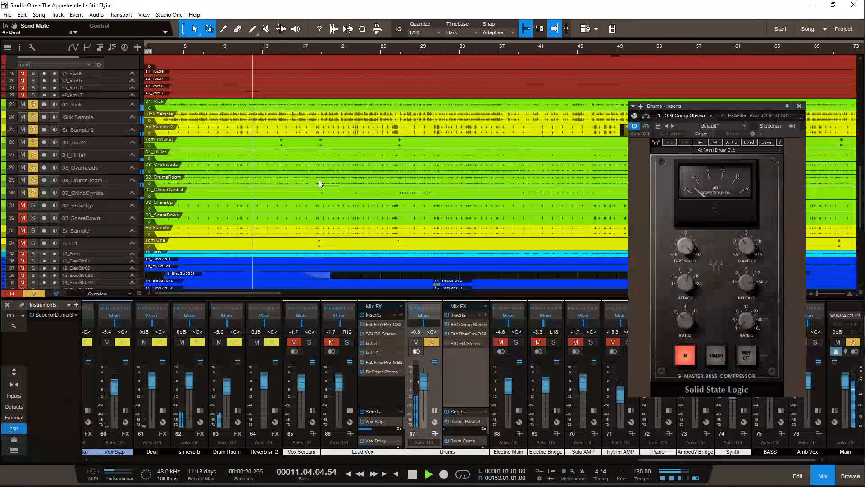
key(ctrl+s)
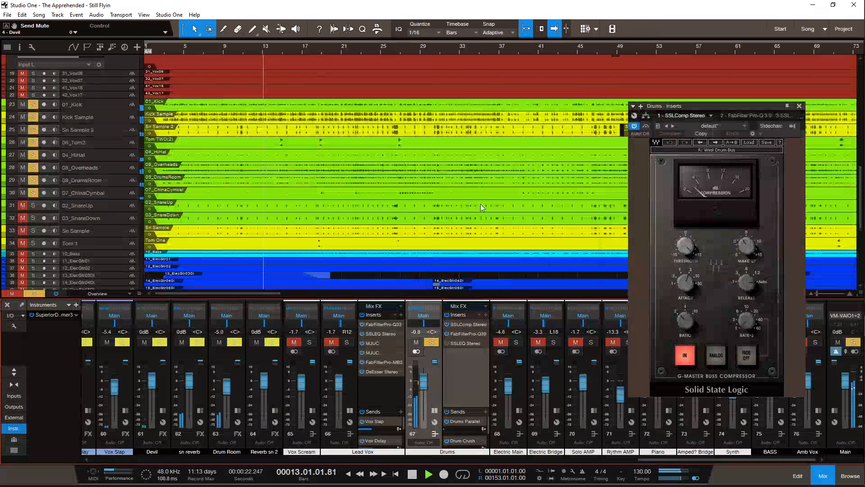
Step: Switch to the YouTube Studio live dashboard in Chrome to check the stream, and minimise it again
mouse_move(864, 89)
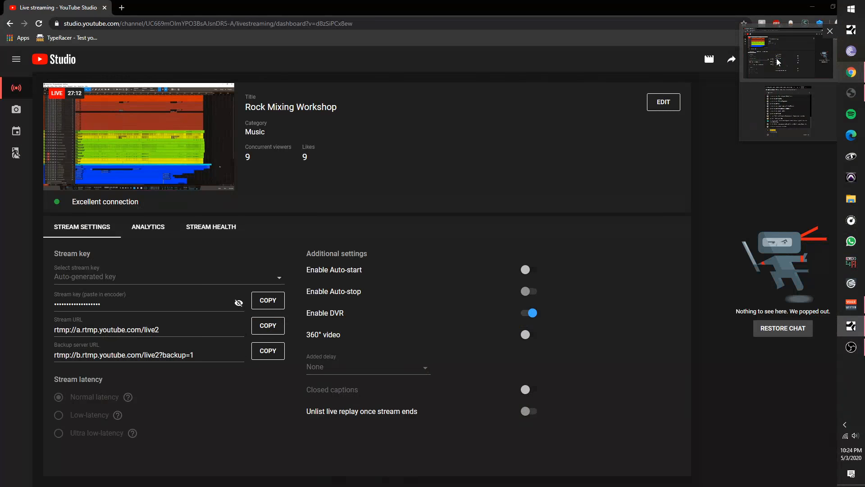
click(778, 62)
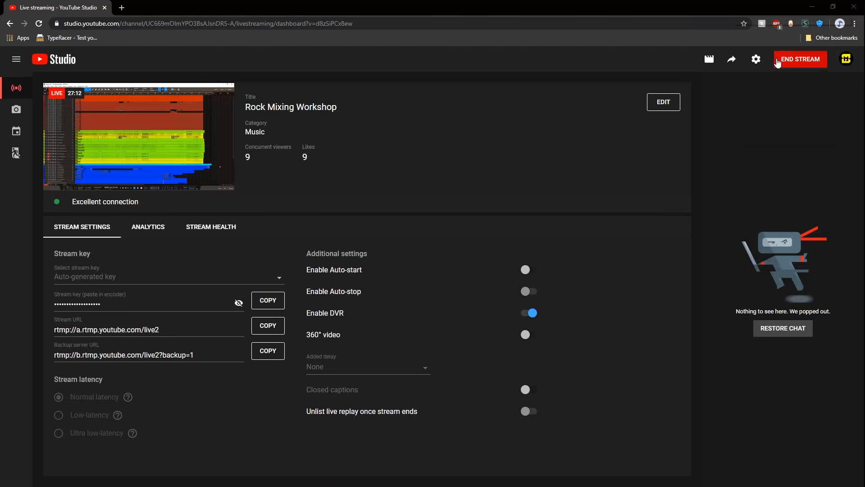
click(812, 7)
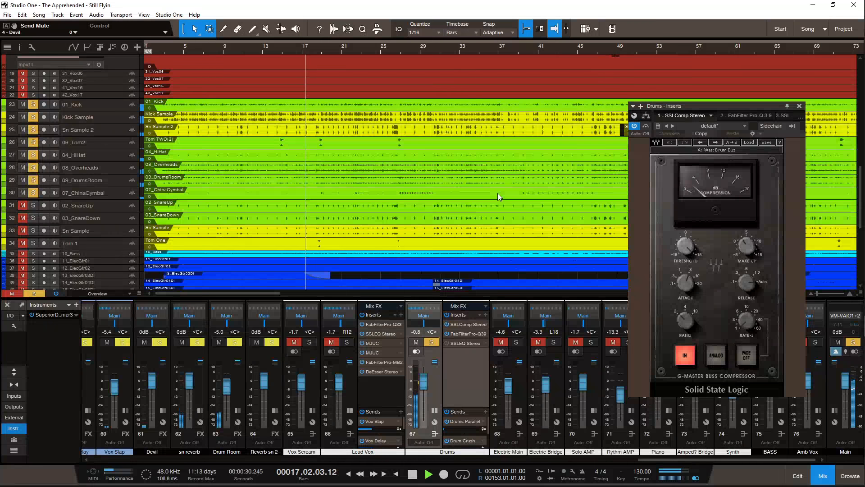
Step: Pause playback to examine the drum compressor's threshold, attack, release and ratio settings, and zoom the arrangement out to the full song length
key(space)
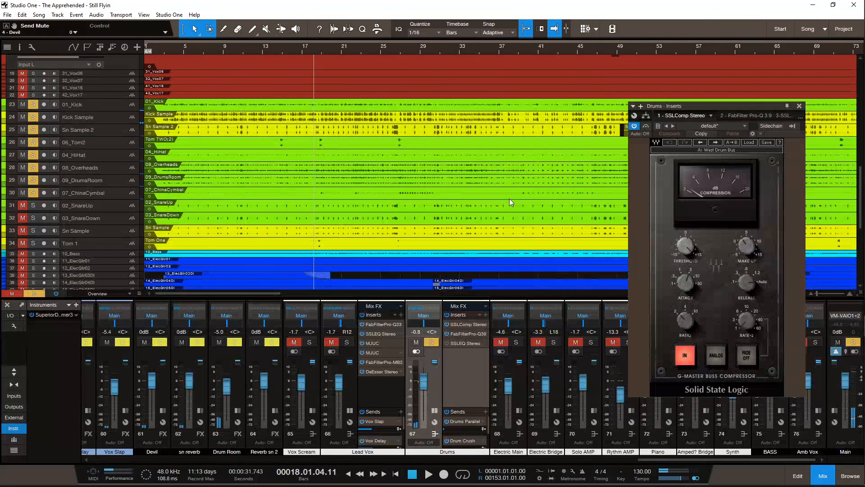
scroll(510, 201, right, 5)
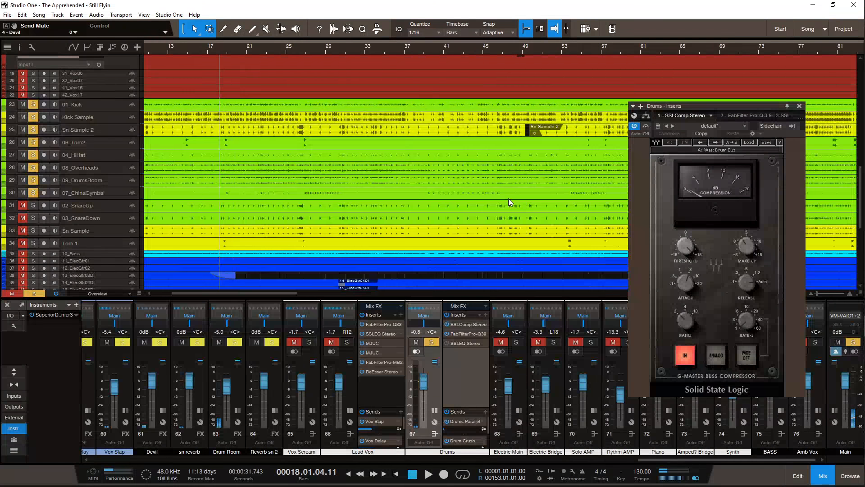
scroll(509, 201, left, 2)
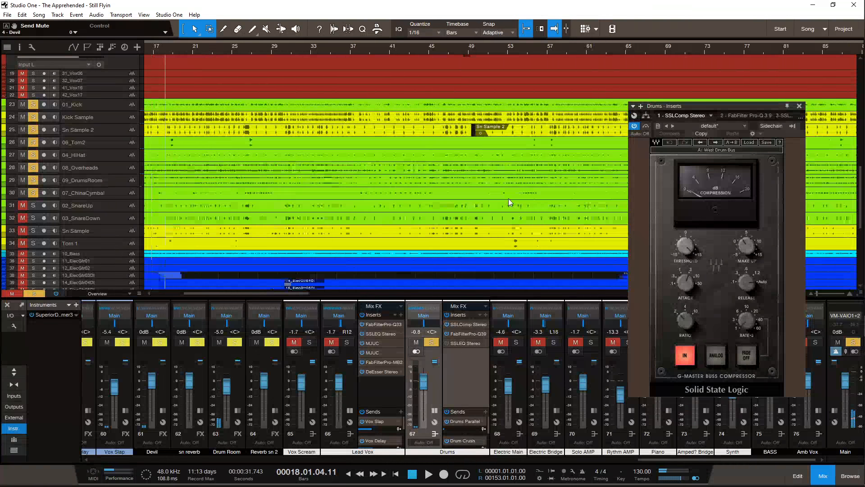
scroll(509, 202, left, 5)
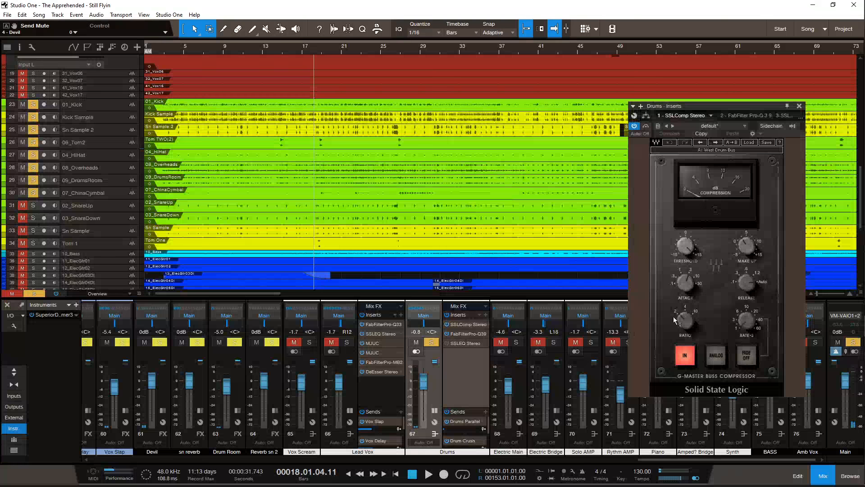
mouse_move(747, 286)
drag(747, 106, 758, 107)
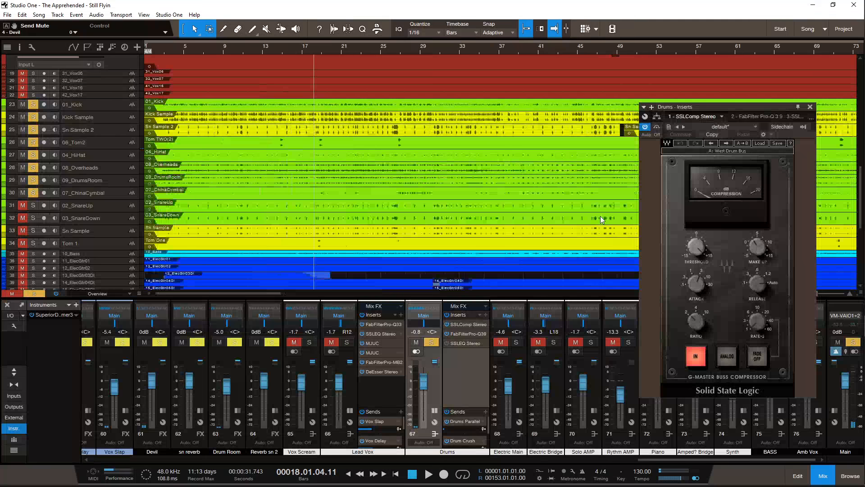
scroll(602, 219, right, 3)
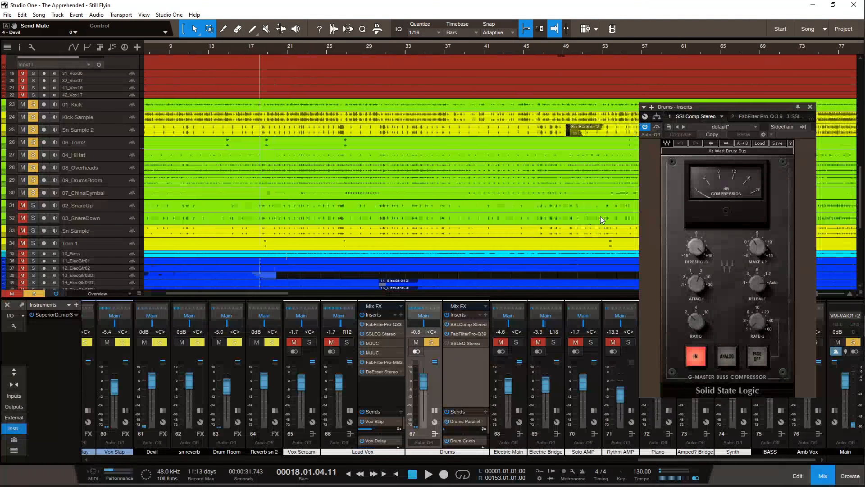
scroll(601, 218, left, 3)
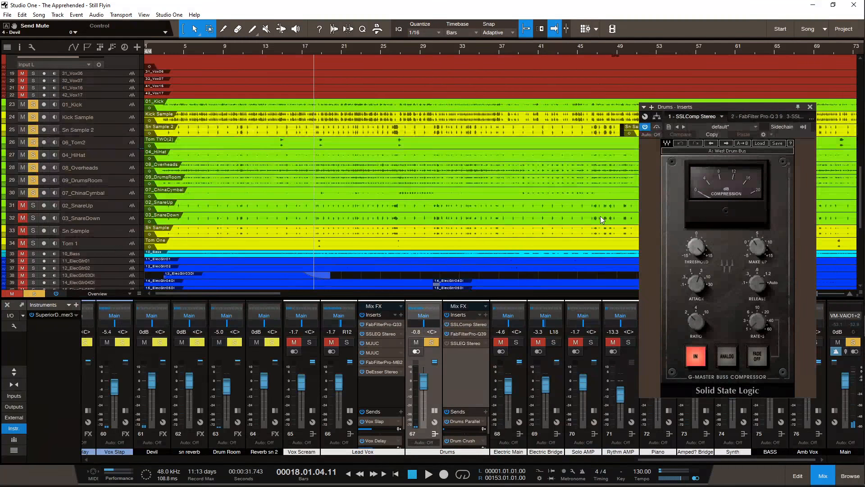
drag(464, 49, 470, 41)
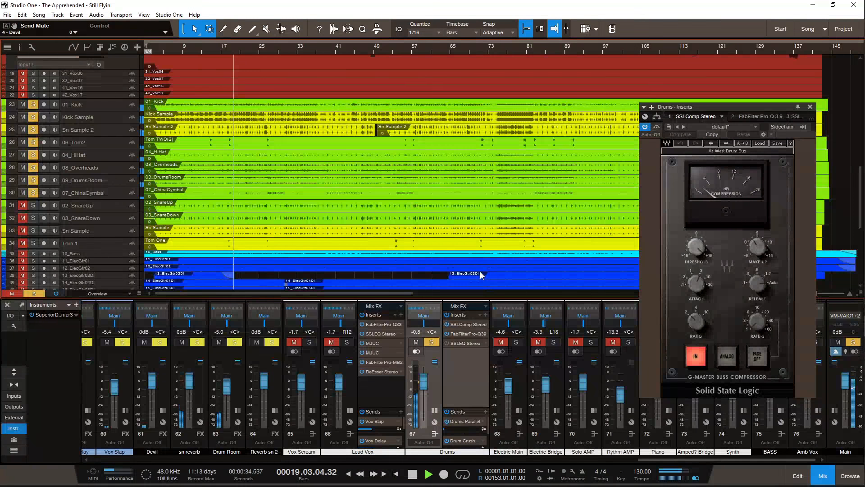
Step: Open the FabFilter Pro-Q 3 insert on the Drums bus, move its window clear of the inserts, and stop playback
double_click(470, 334)
drag(757, 109, 567, 124)
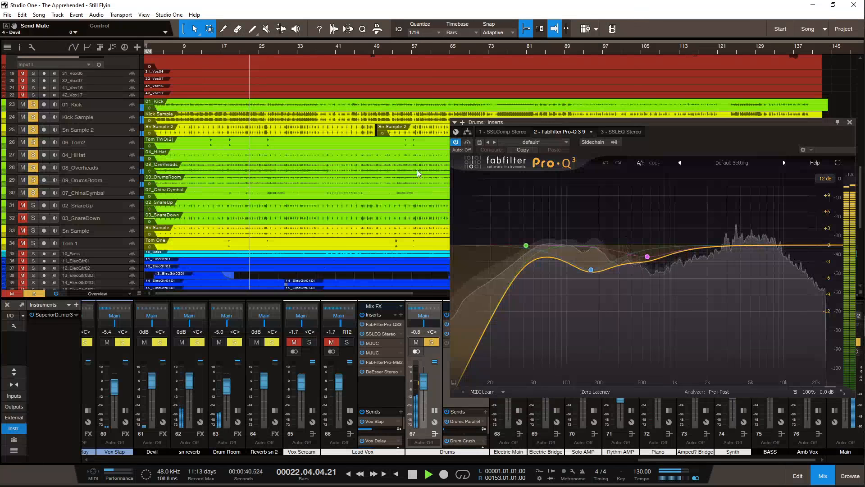
key(space)
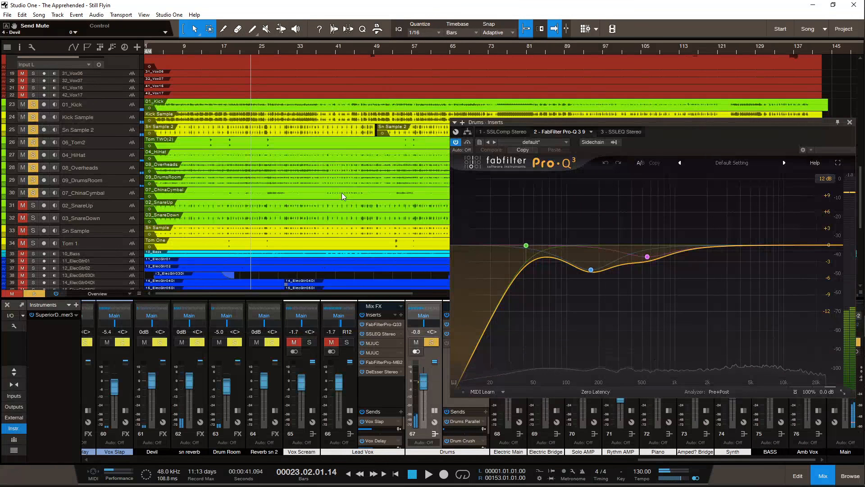
Step: Inspect the two cut bands of the Drums EQ near 168 Hz and 555 Hz using their solo controls
click(591, 270)
click(604, 285)
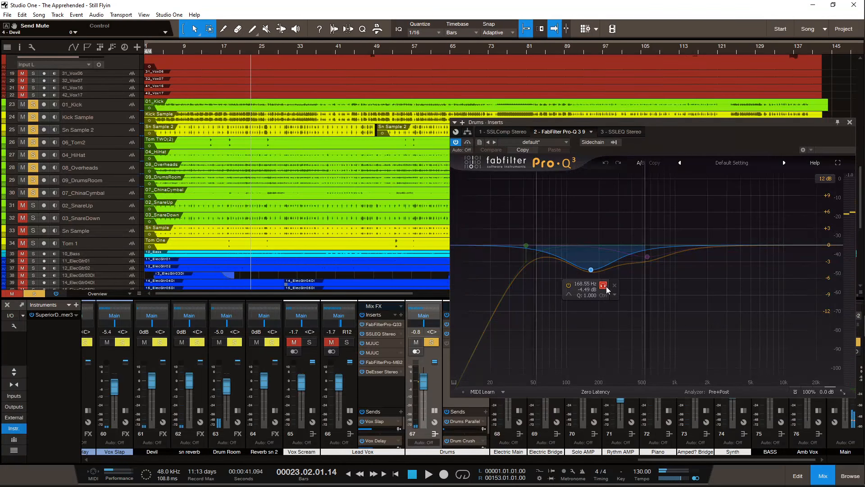
click(604, 286)
click(659, 272)
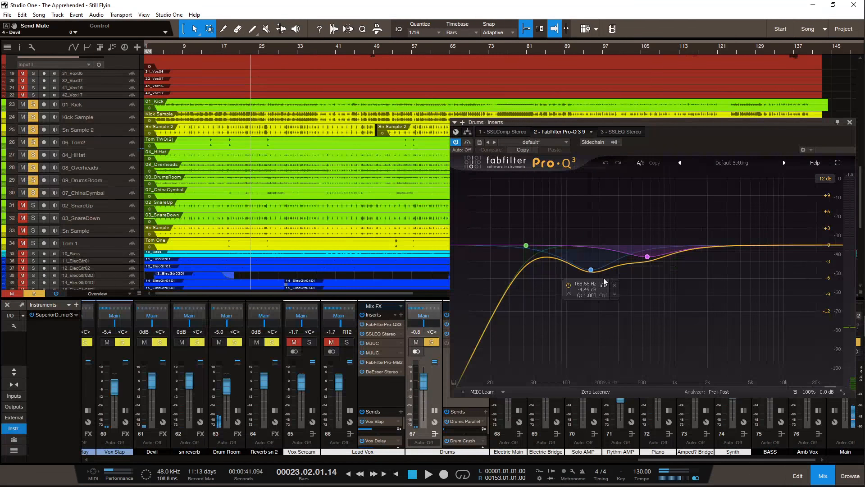
click(660, 272)
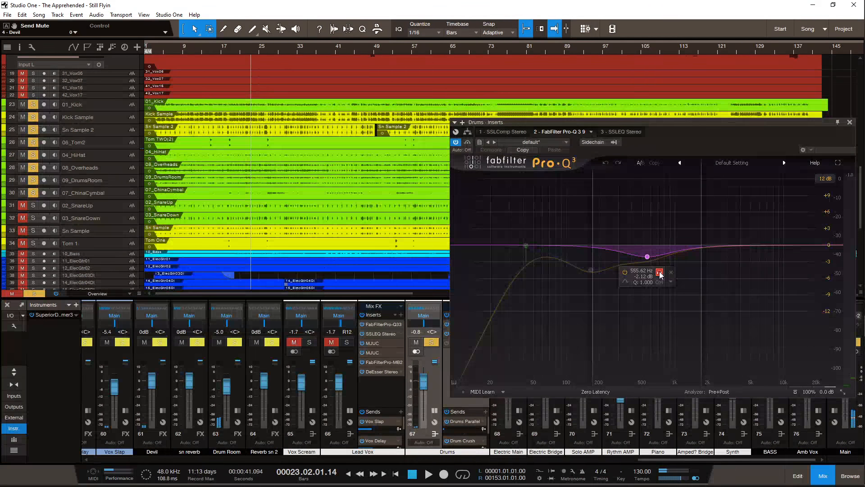
click(660, 274)
click(660, 273)
mouse_move(592, 271)
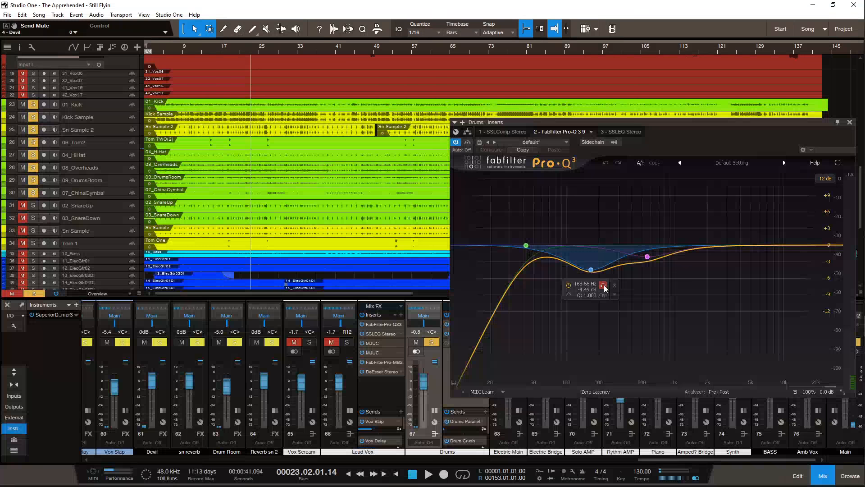
click(603, 286)
click(603, 286)
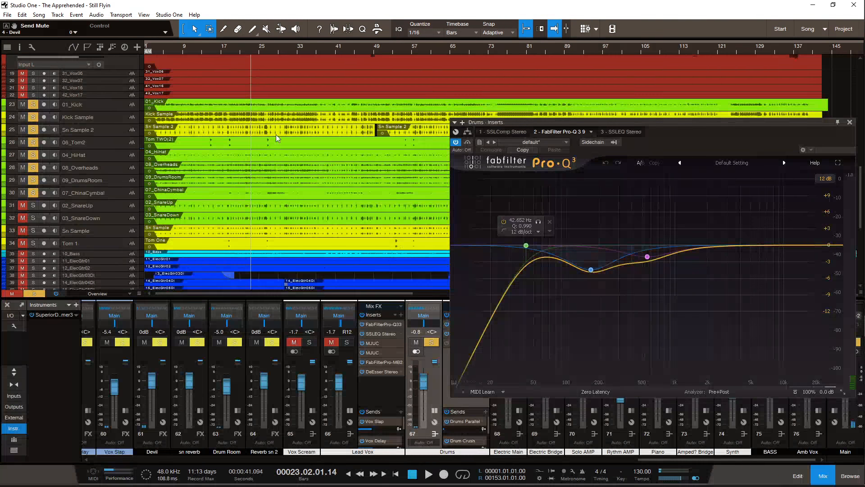
Step: Play the drums and compare the sound with the Pro-Q 3 EQ bypassed and active
key(space)
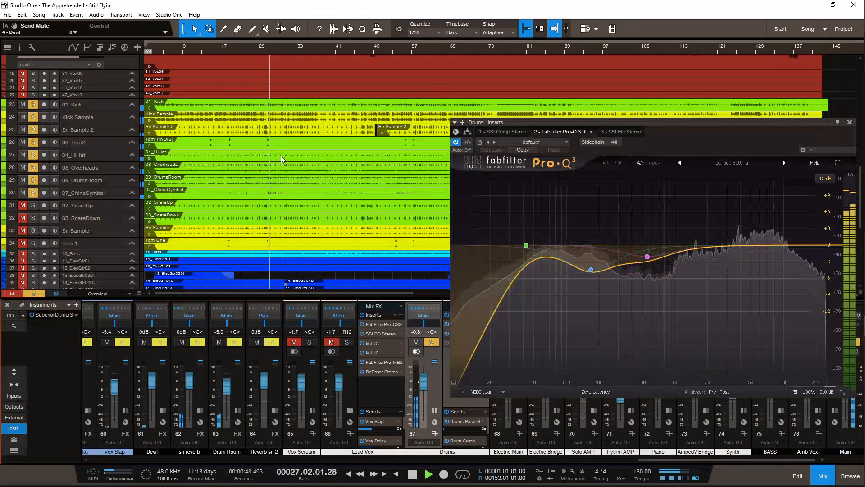
click(456, 142)
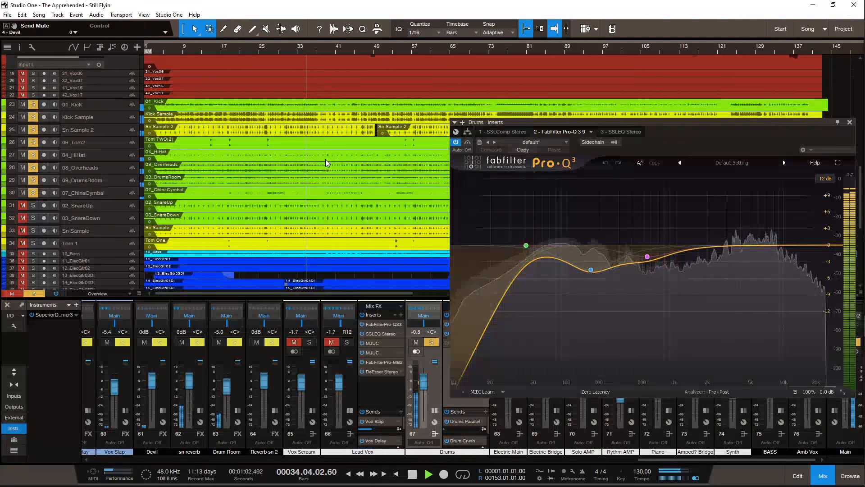
click(457, 142)
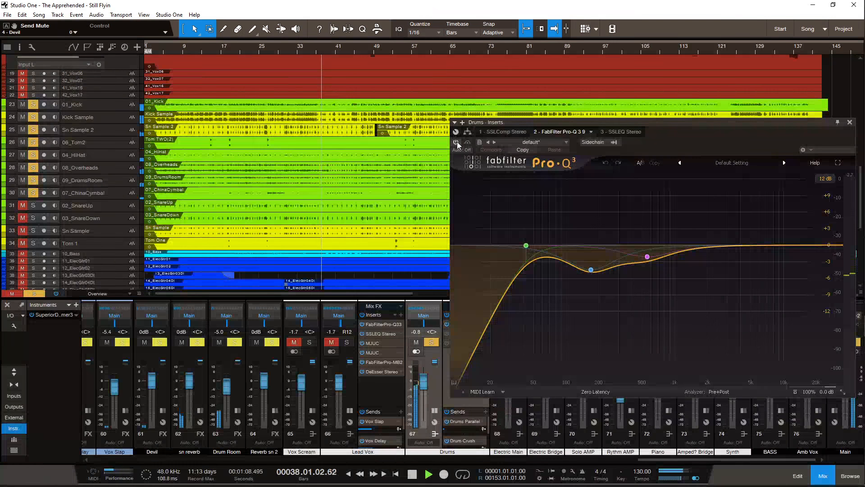
click(456, 142)
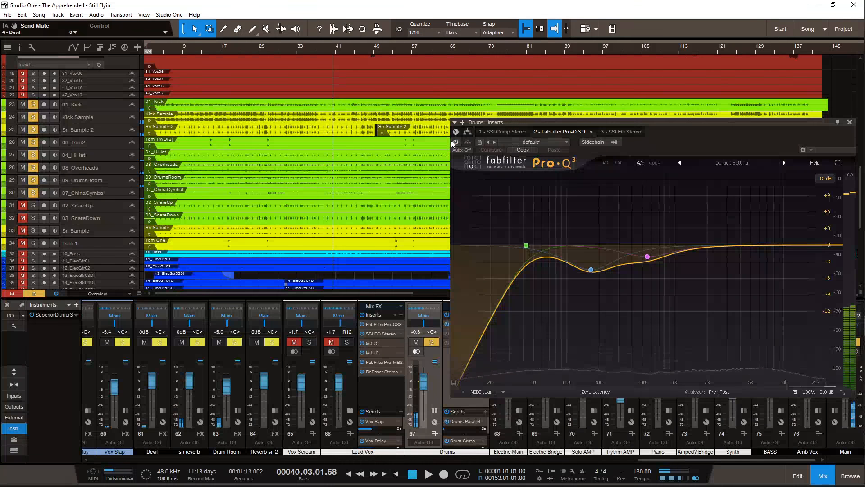
Step: Close the Drums EQ, view the CLA-76 compressor on the Drums Parallel send, and close its window
click(850, 122)
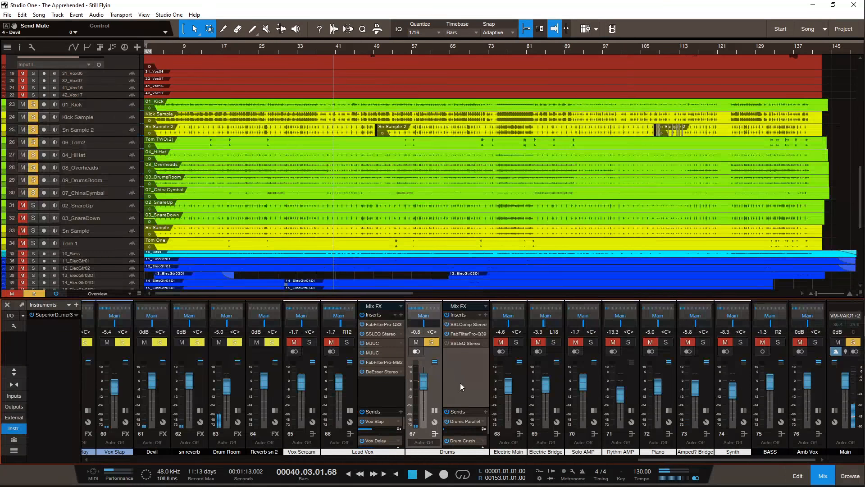
double_click(473, 422)
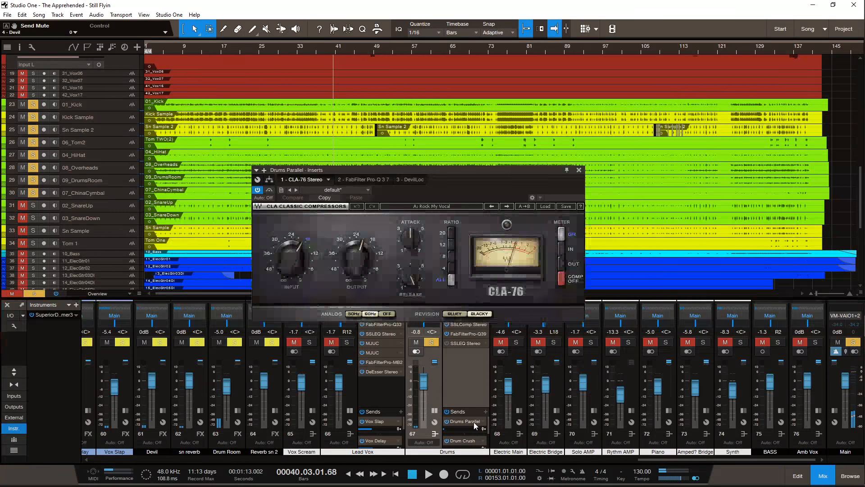
drag(440, 171, 689, 142)
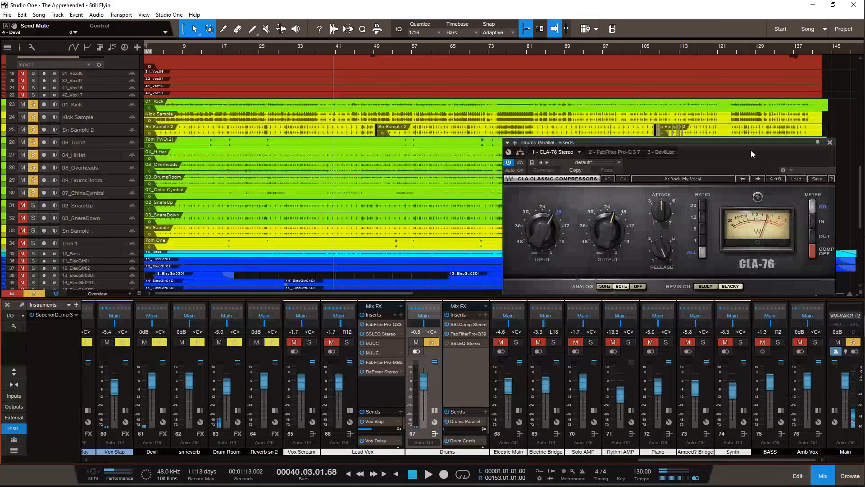
drag(755, 141, 711, 121)
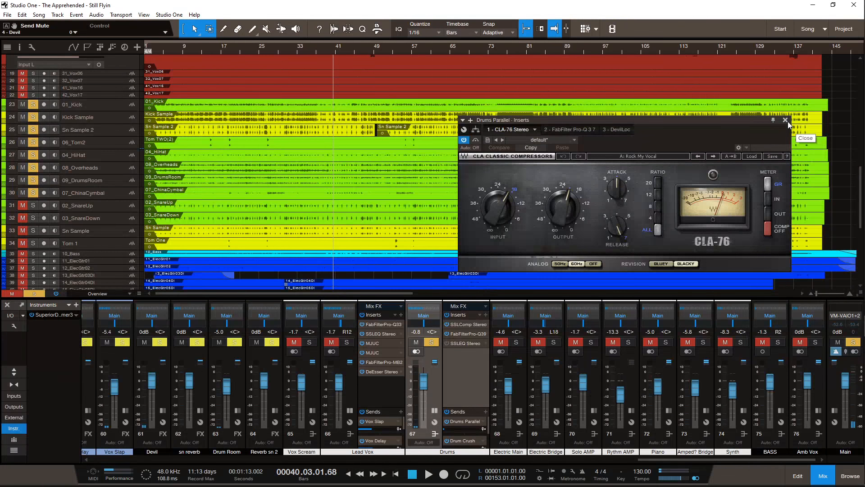
click(786, 120)
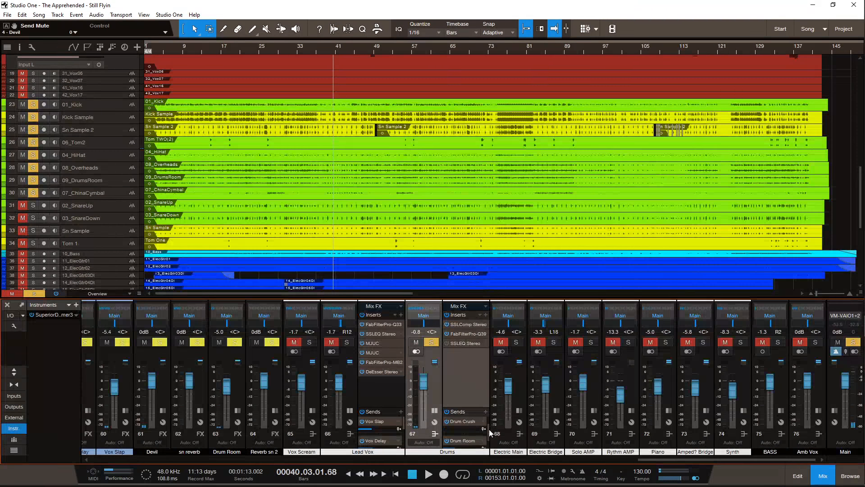
Step: Open the Devil-Loc effect on the Drum Crush send and place its window above the mixer
click(471, 442)
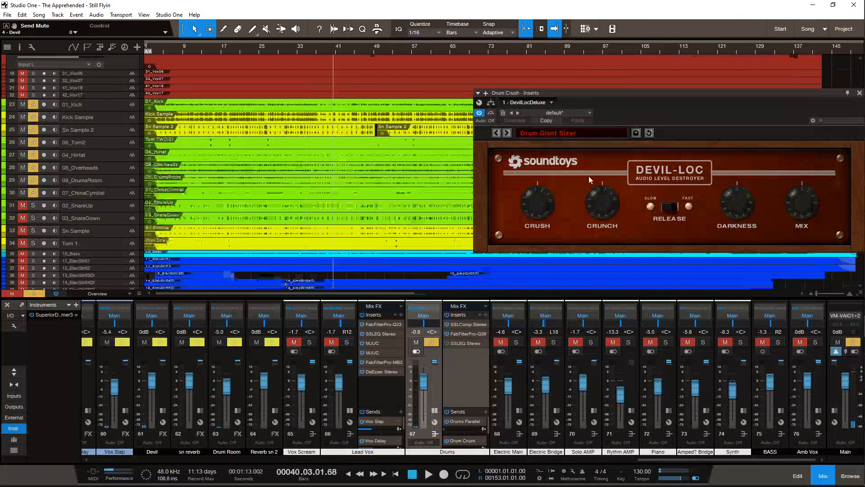
drag(649, 92, 638, 124)
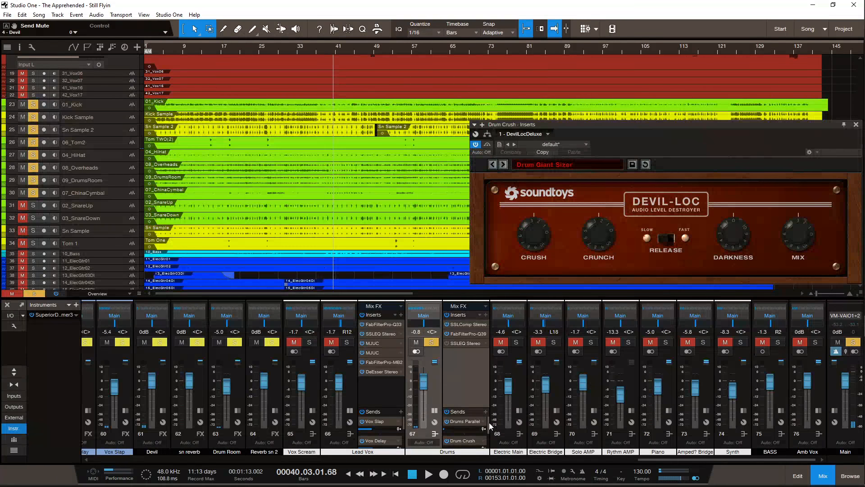
drag(570, 121, 581, 126)
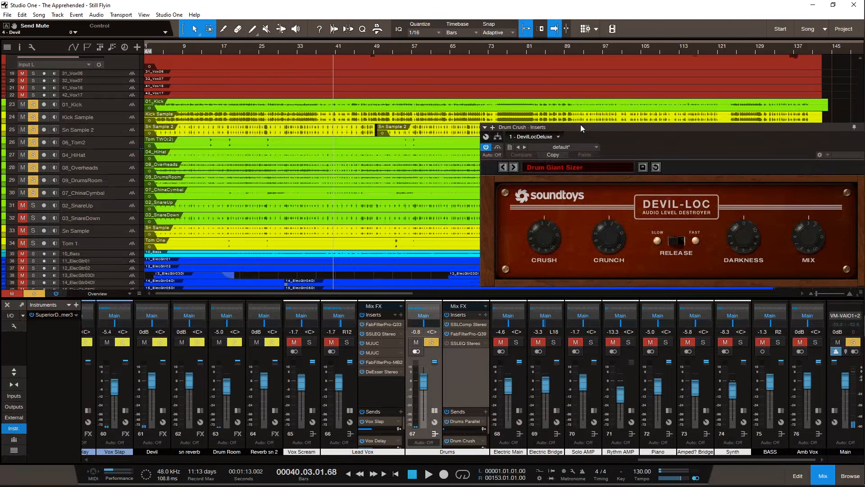
scroll(354, 166, right, 3)
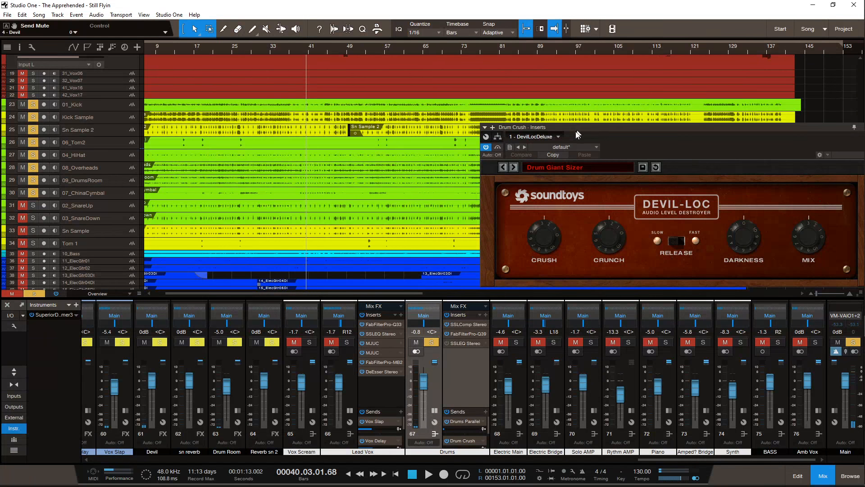
drag(578, 135, 568, 146)
Step: Play the drums while toggling the Drum Crush Devil-Loc effect off and on to compare, and stop playback
key(space)
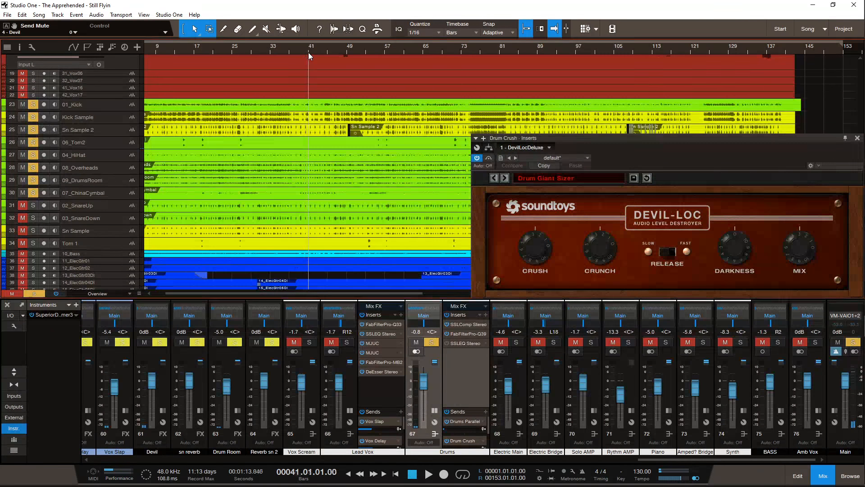
click(477, 158)
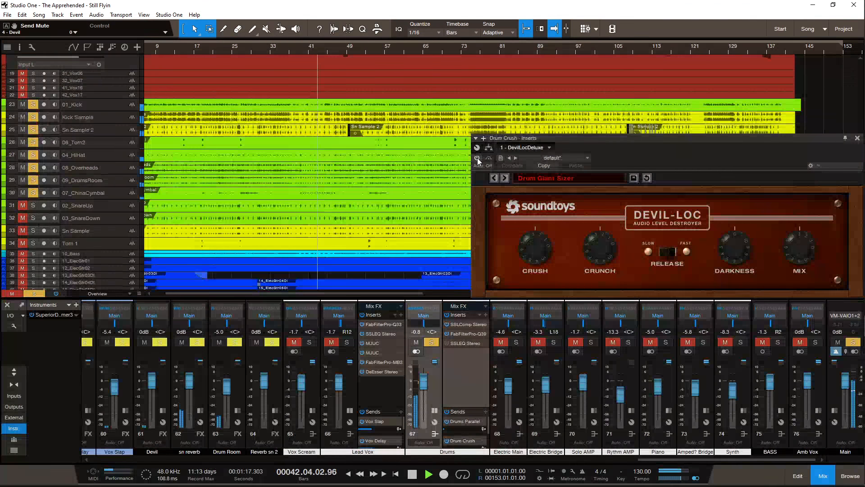
click(478, 158)
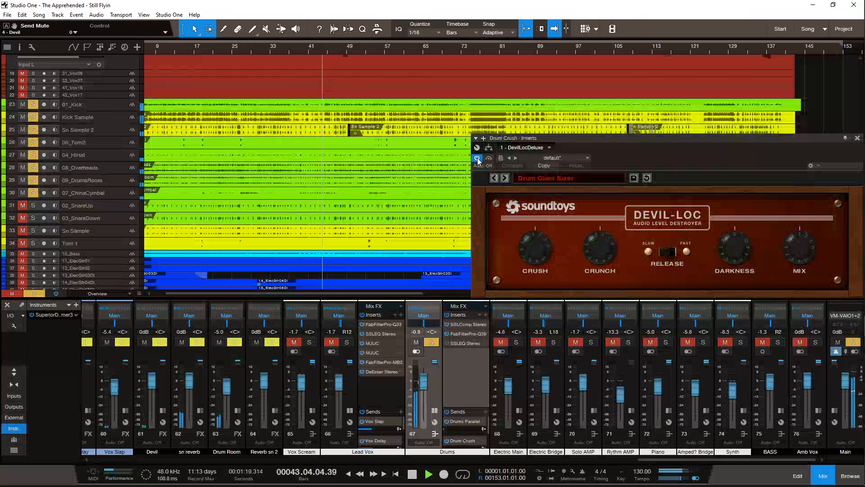
click(477, 158)
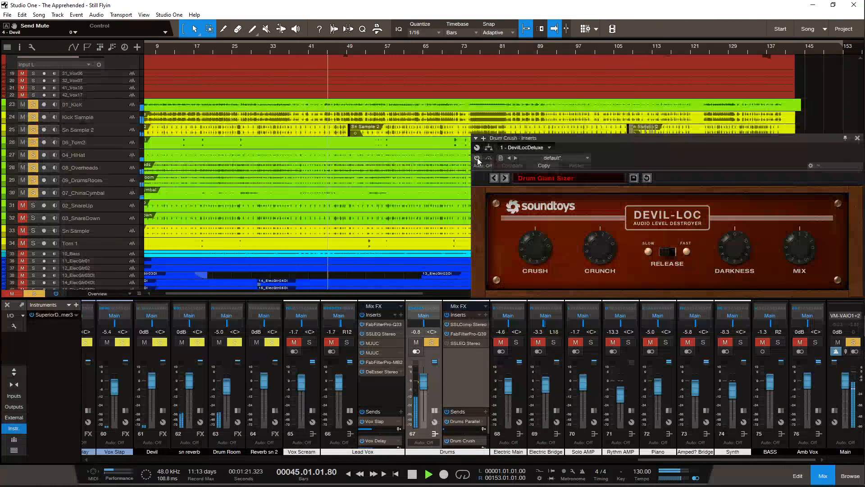
click(478, 158)
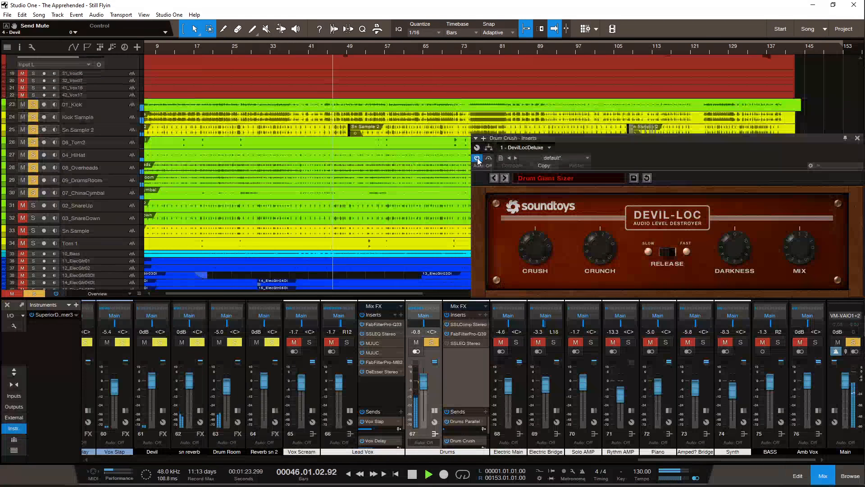
key(space)
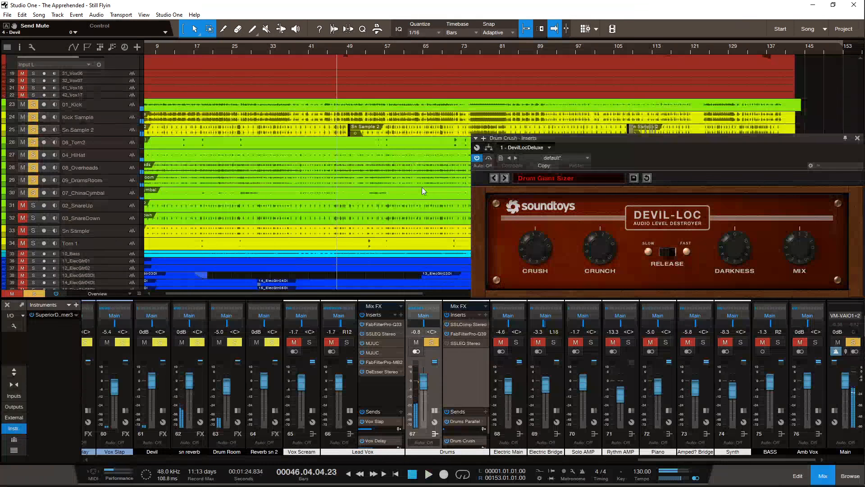
Step: Save the song and close the Drum Crush effect window
key(ctrl+s)
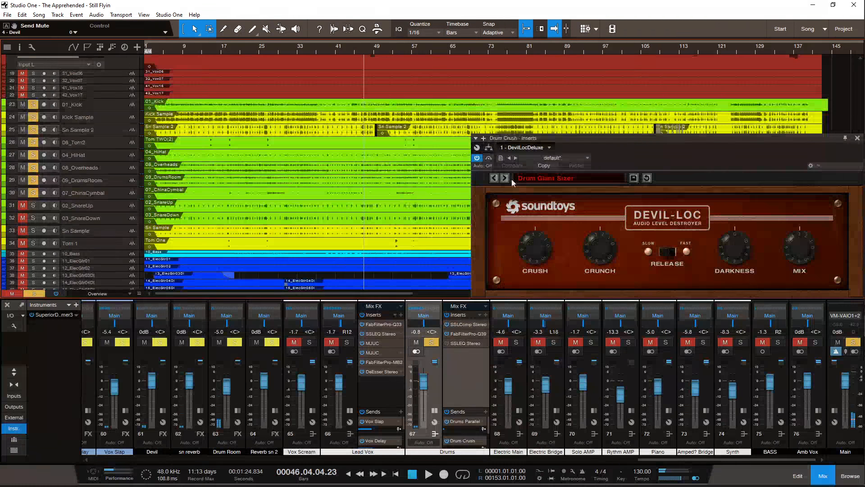
drag(657, 140, 620, 146)
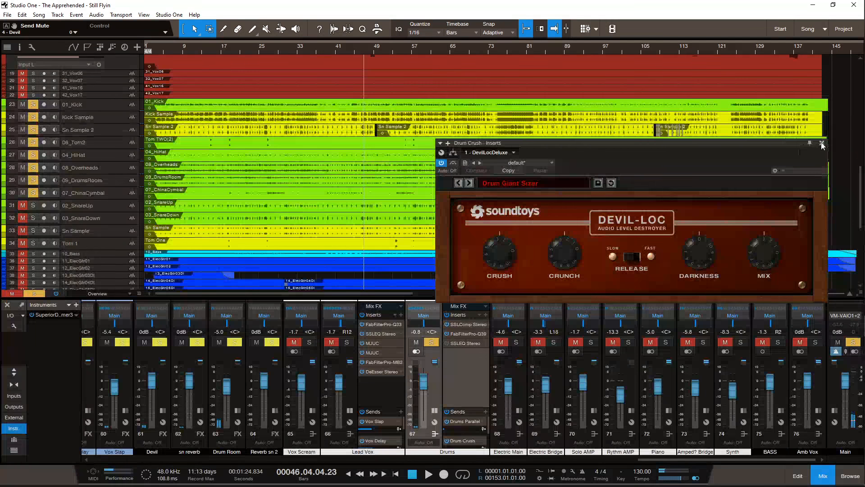
click(821, 142)
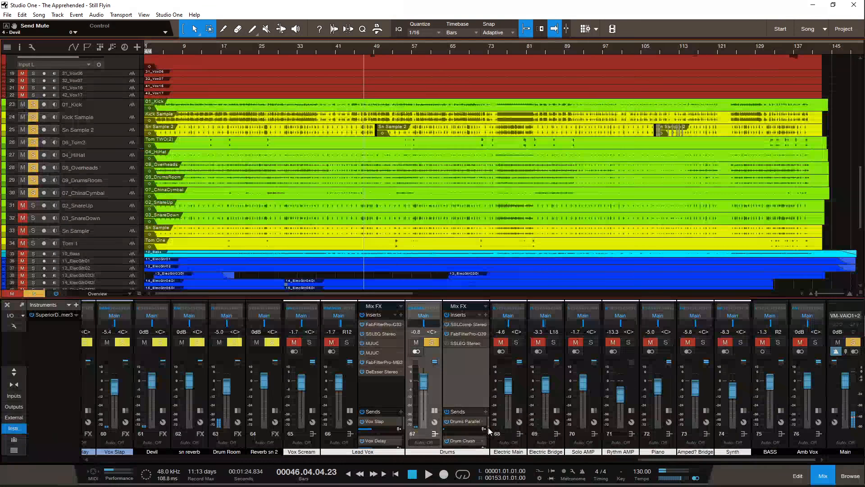
Step: Open the H-Reverb effect on the Drums bus's Drum Room send and move its window clear of the sends
mouse_move(488, 428)
mouse_down()
mouse_move(489, 437)
mouse_move(490, 429)
mouse_up()
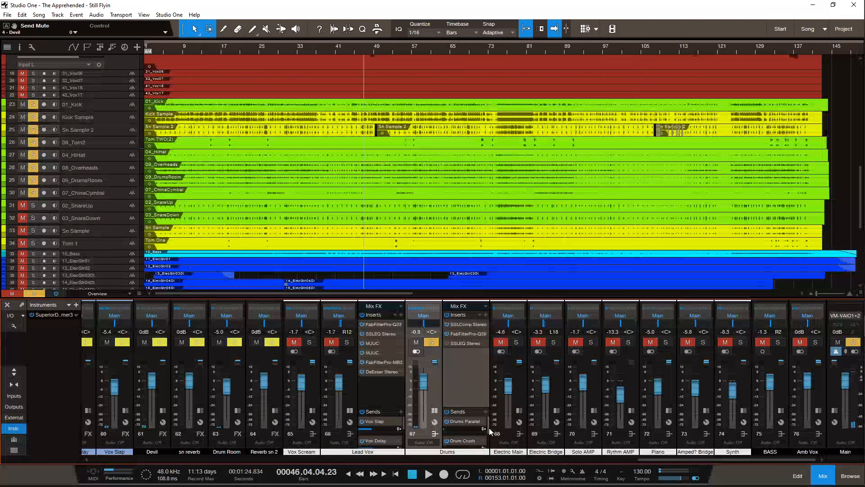
drag(488, 428, 487, 442)
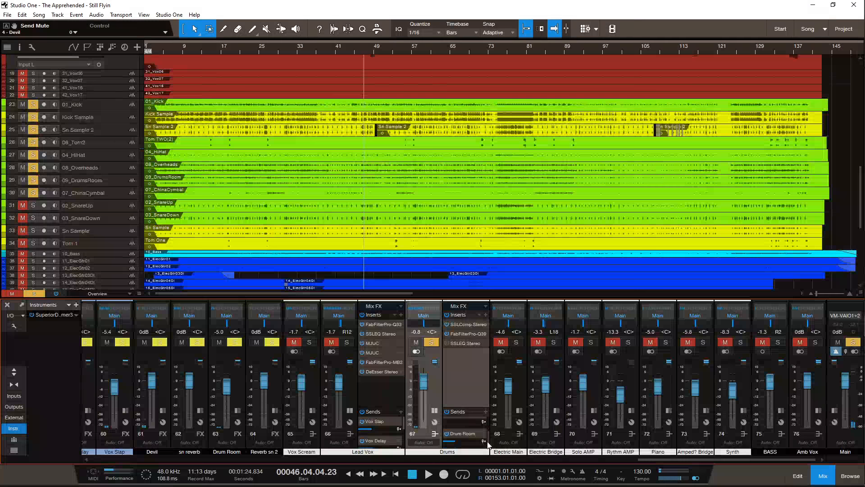
double_click(479, 437)
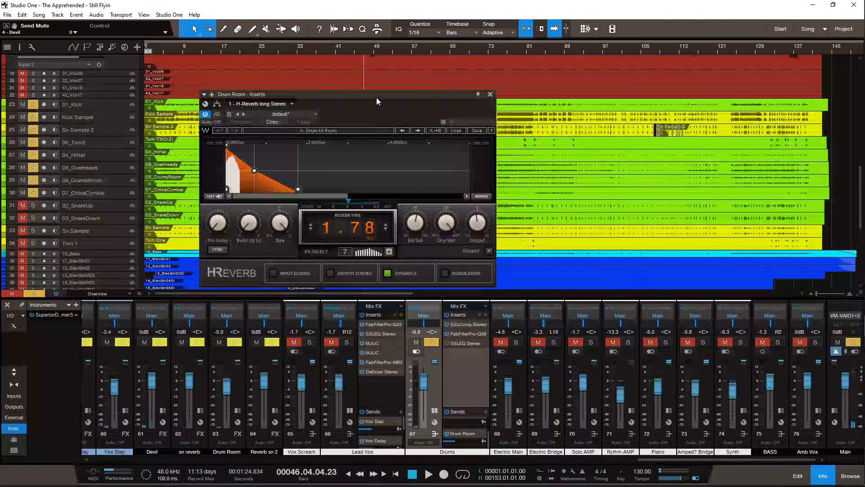
drag(377, 96, 702, 173)
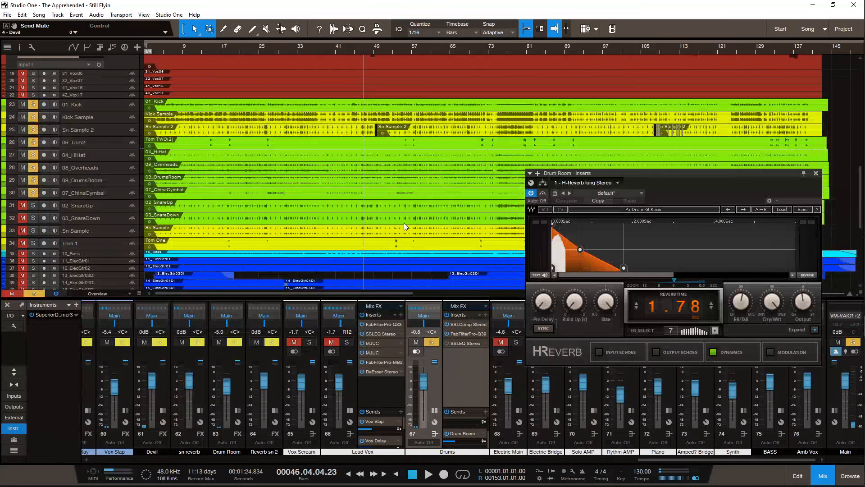
scroll(404, 223, right, 3)
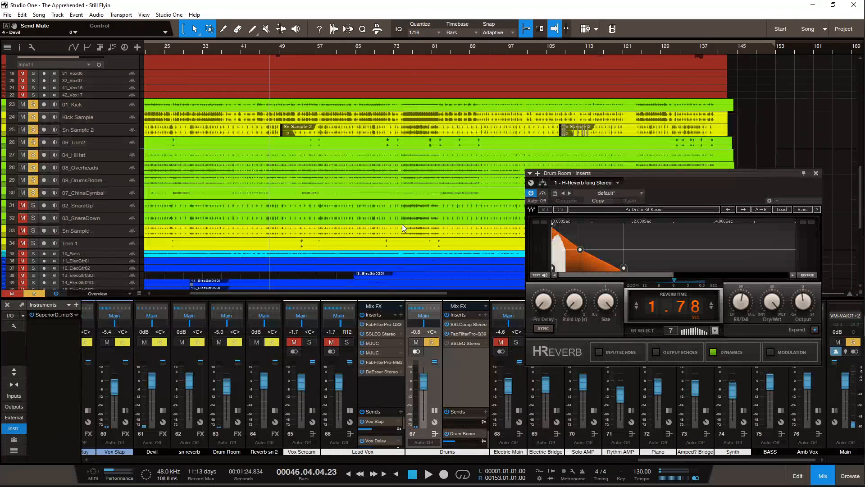
Step: Play the drums while toggling the Drum Room H-Reverb off and on to compare, stop playback, and close the effect window
double_click(475, 434)
double_click(475, 434)
key(space)
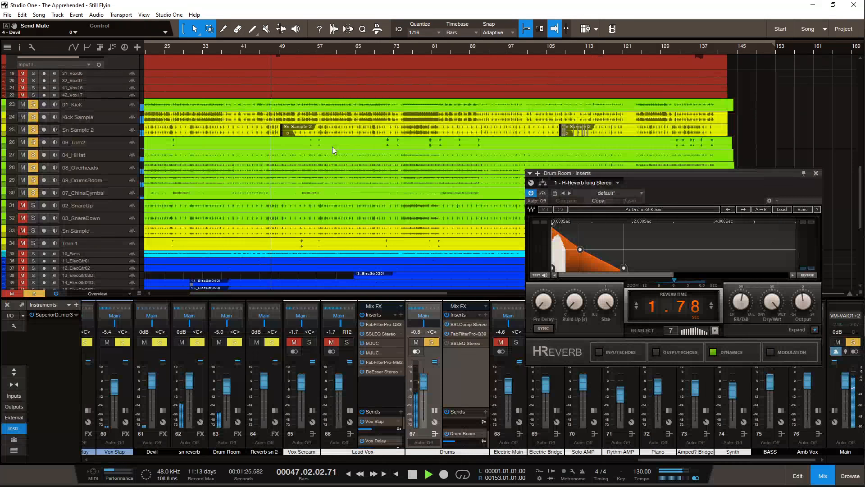
key(e)
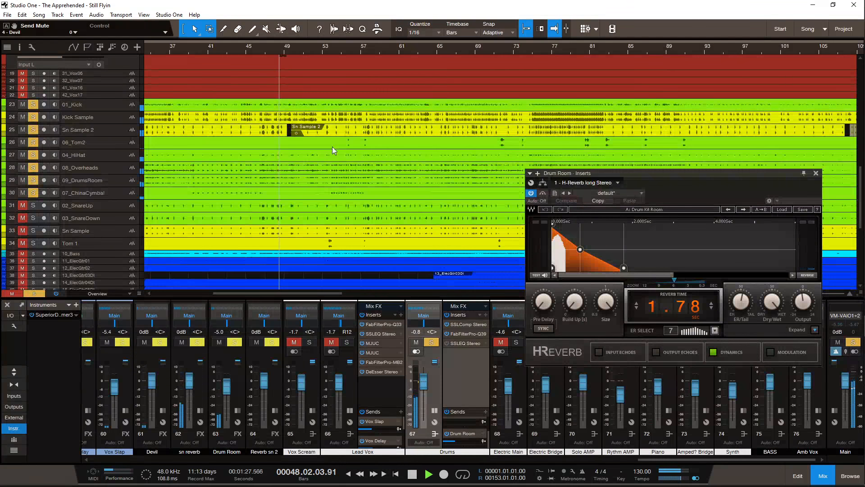
key(w)
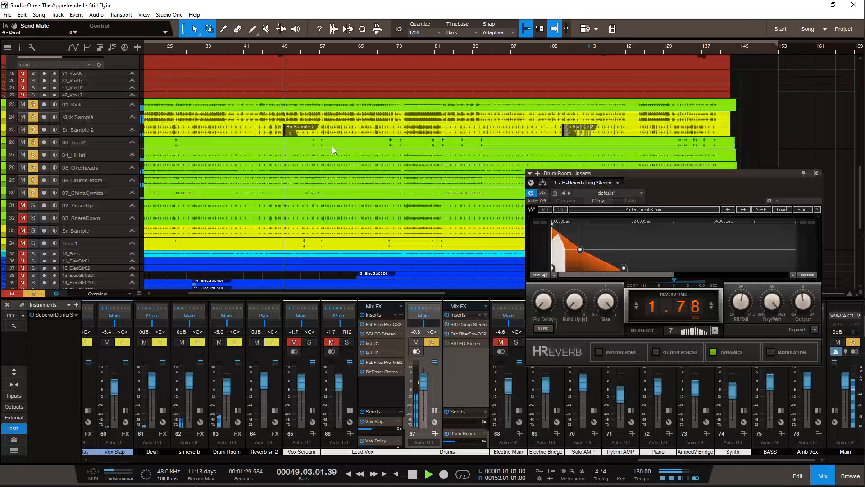
scroll(332, 147, left, 2)
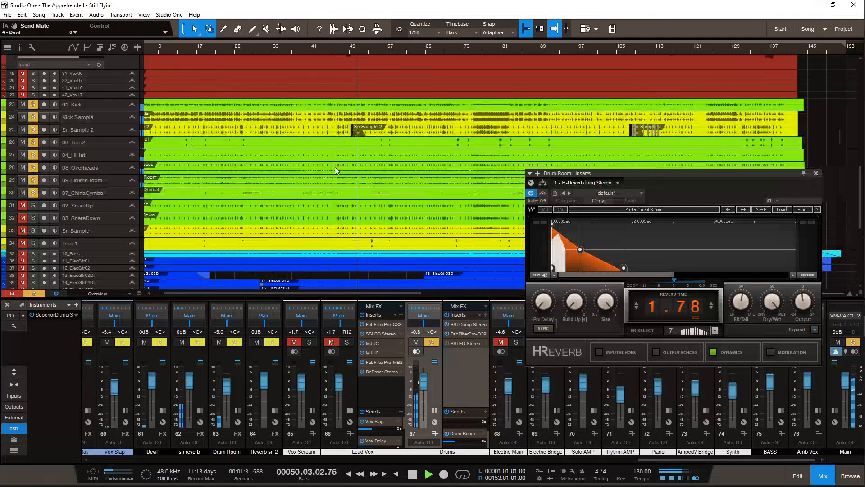
key(w)
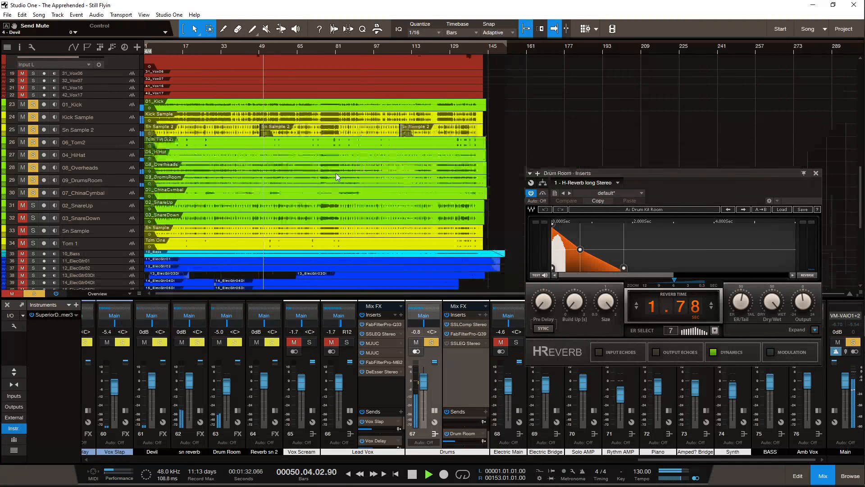
click(532, 193)
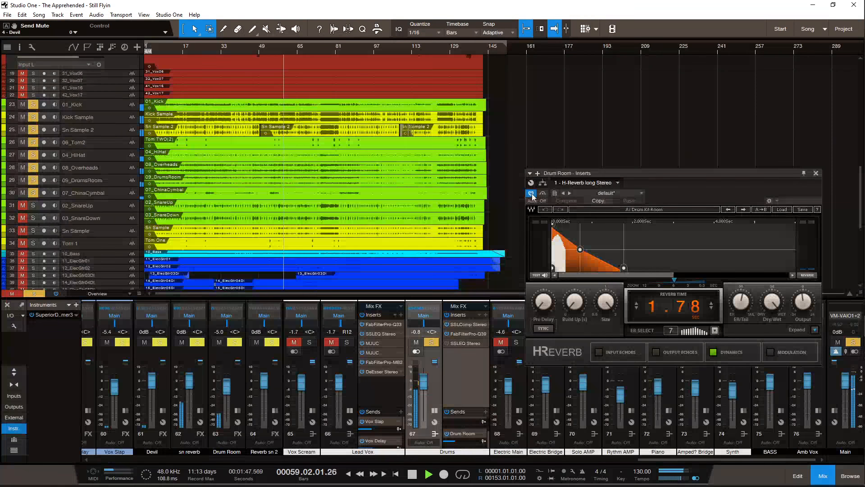
click(531, 193)
click(532, 194)
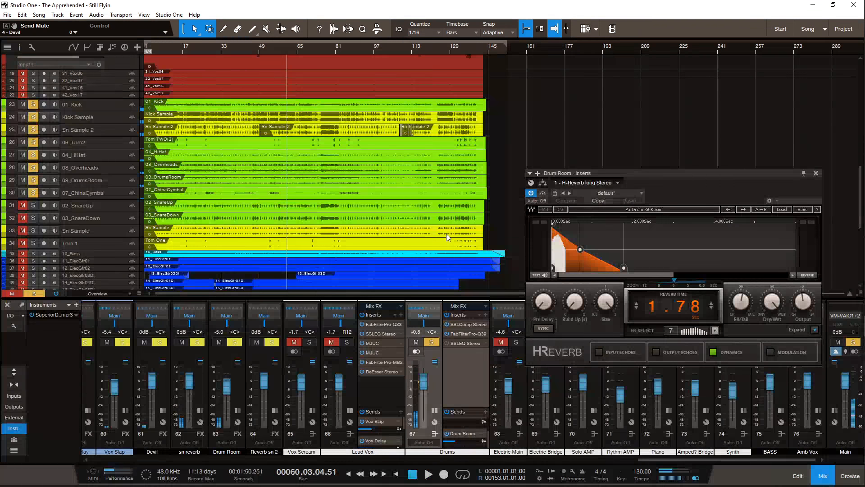
click(816, 173)
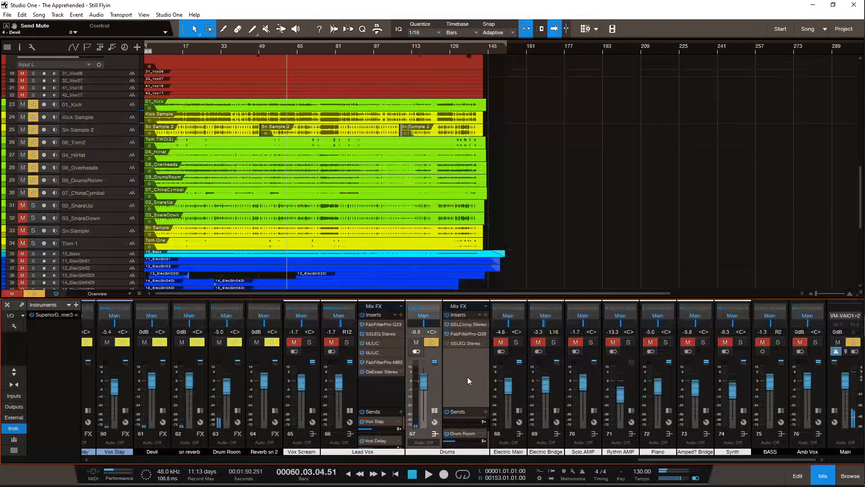
Step: Check the YouTube live chat window for viewer messages and minimize it
scroll(468, 377, left, 2)
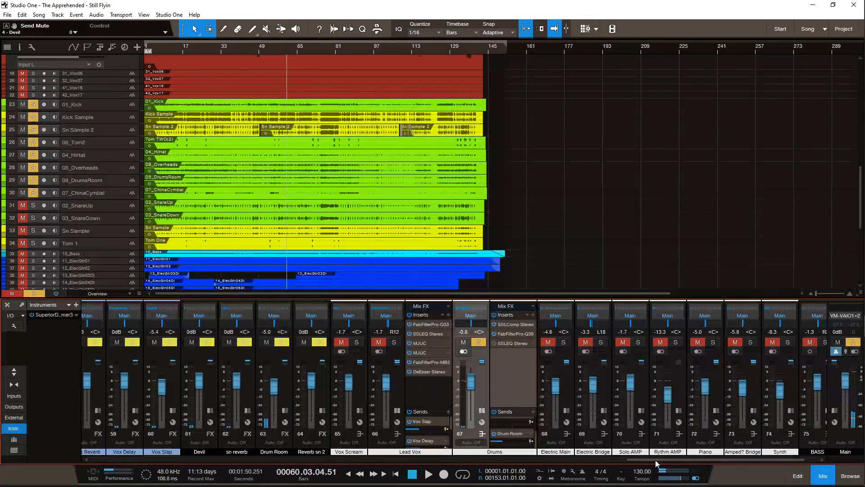
scroll(705, 460, right, 2)
mouse_move(864, 321)
click(851, 93)
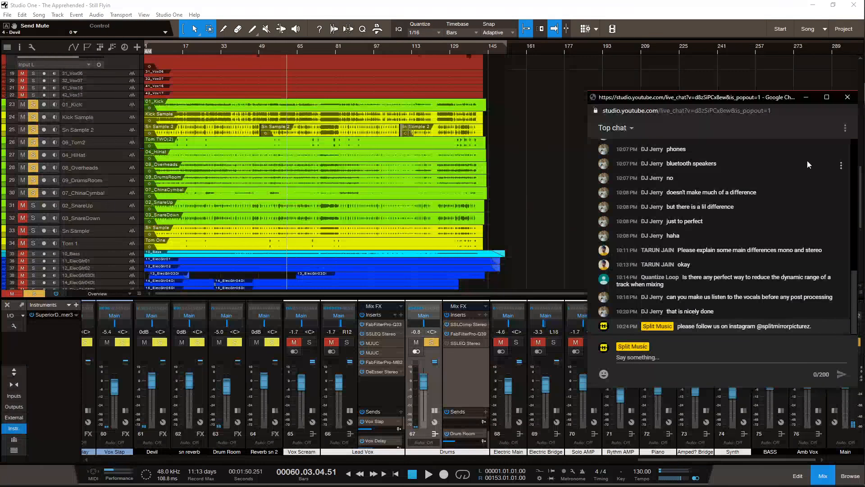
click(812, 97)
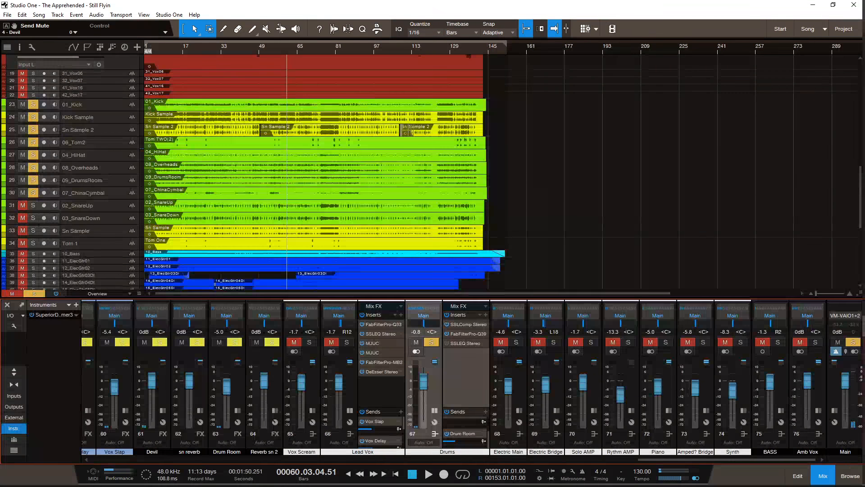
click(851, 135)
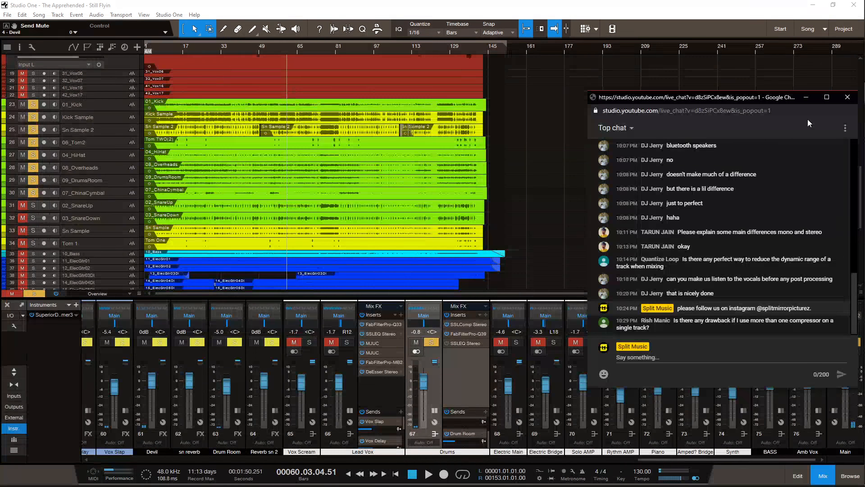
click(807, 97)
scroll(591, 188, down, 4)
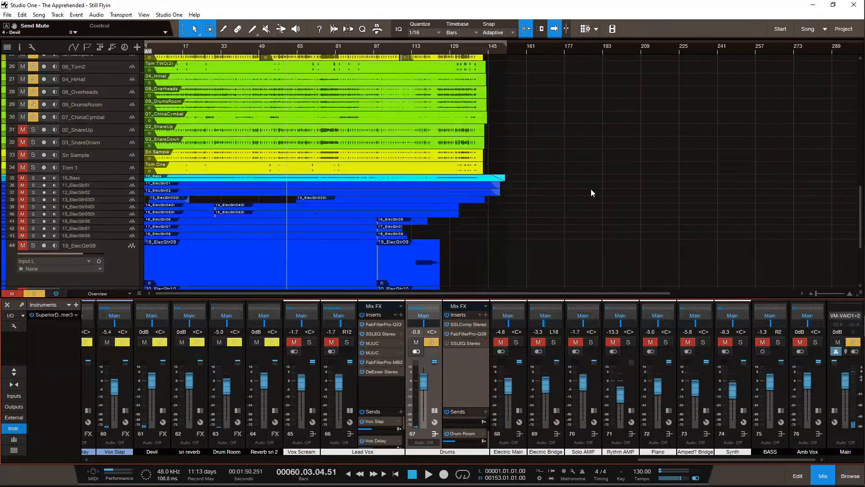
scroll(591, 190, up, 6)
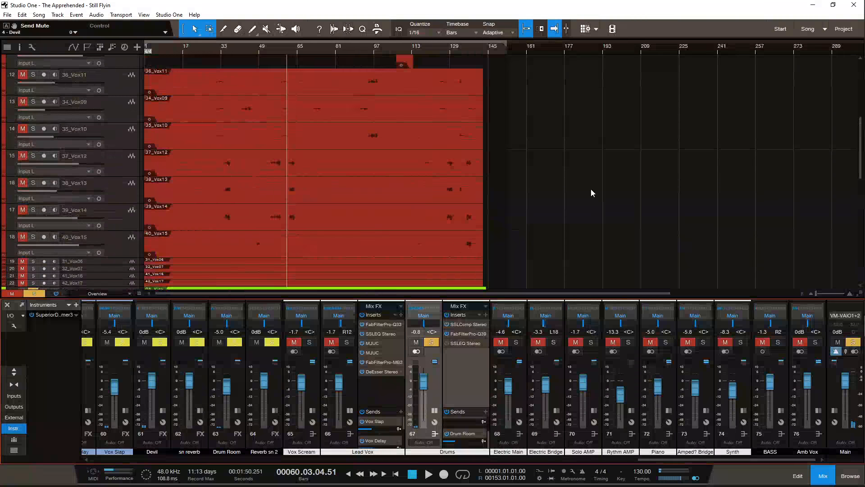
scroll(591, 188, up, 4)
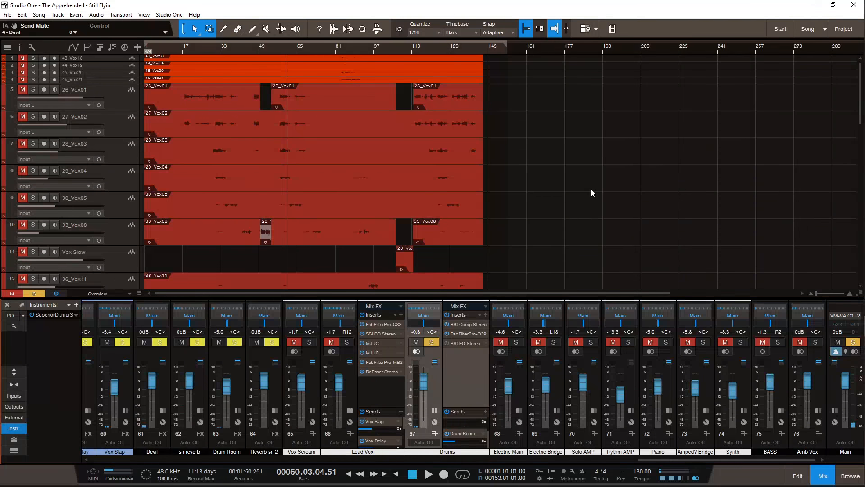
scroll(591, 188, down, 5)
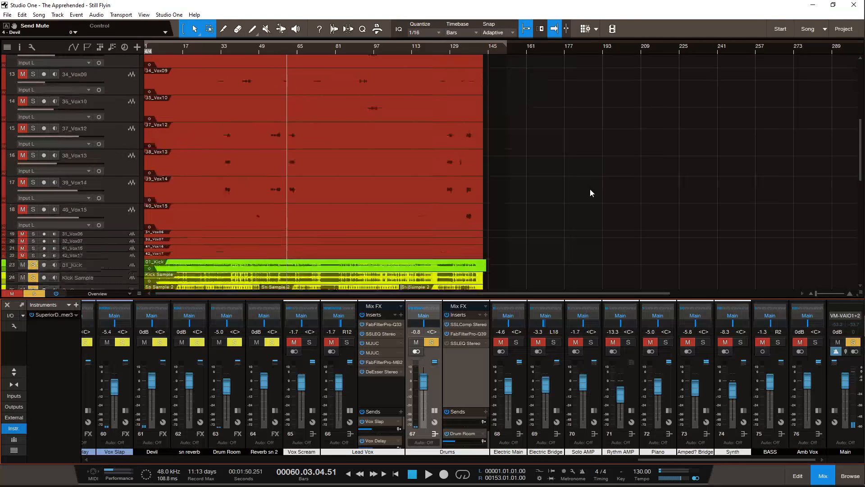
scroll(591, 190, down, 5)
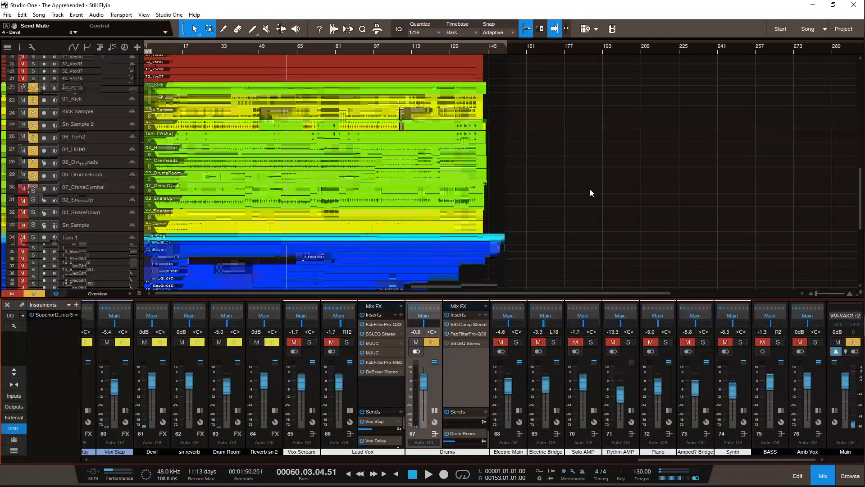
scroll(591, 188, up, 3)
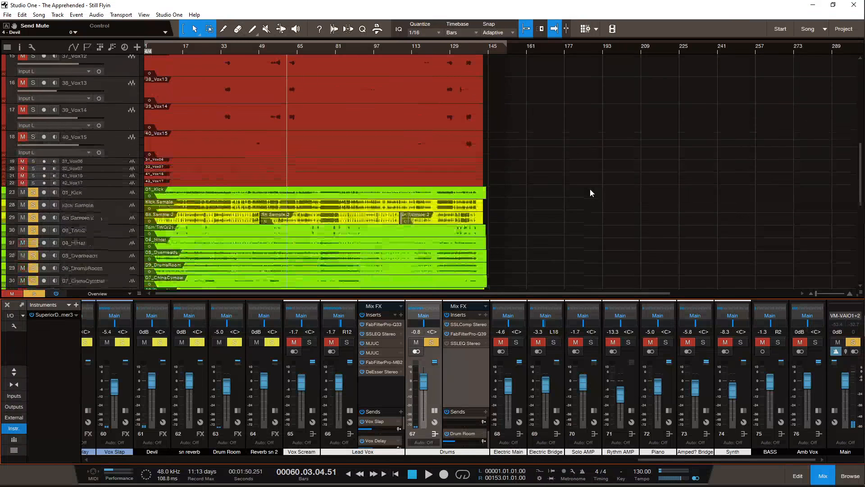
Step: Reopen the YouTube live chat to read the viewer's compressor question and any reply, and minimize the window
click(845, 153)
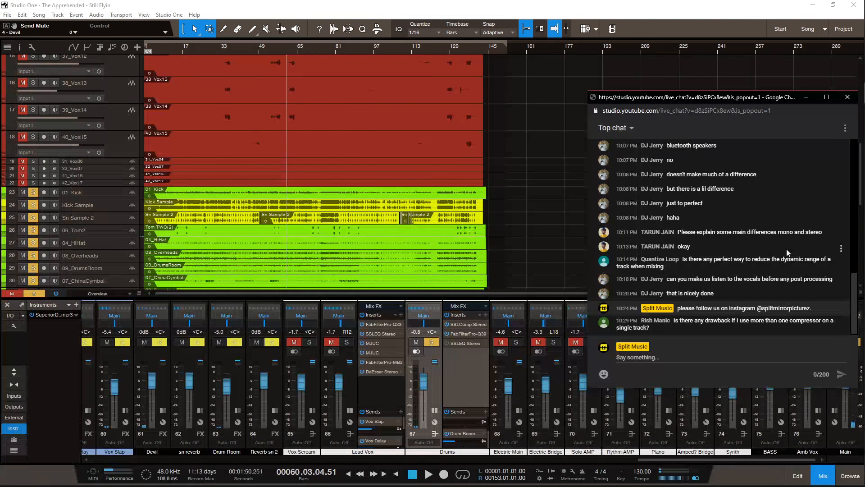
click(807, 97)
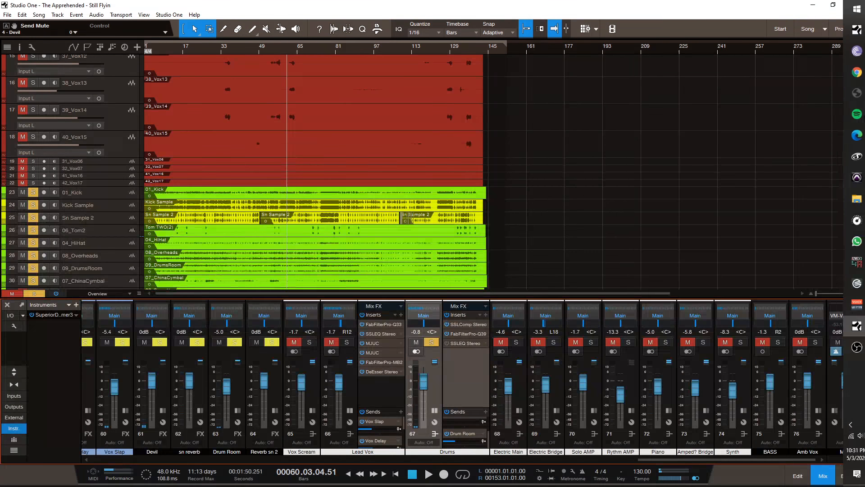
click(858, 94)
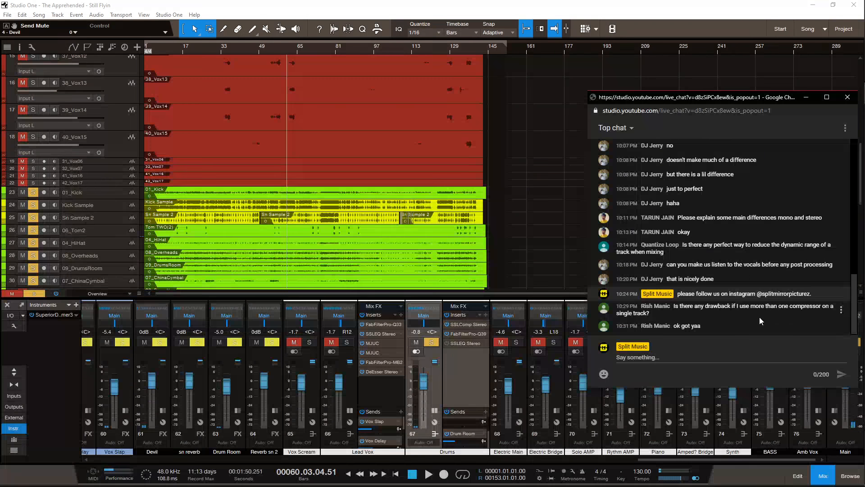
click(807, 98)
Step: Switch the Drums bus solo off and back on
scroll(590, 190, down, 2)
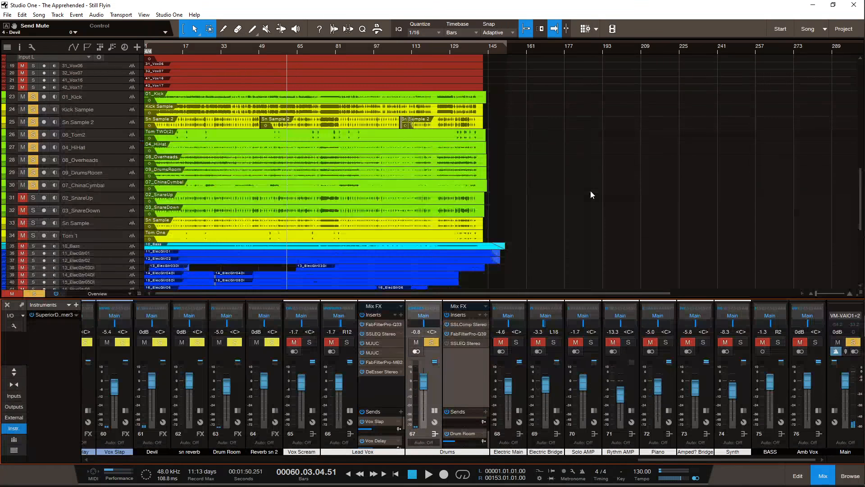
scroll(591, 190, down, 2)
scroll(591, 195, down, 3)
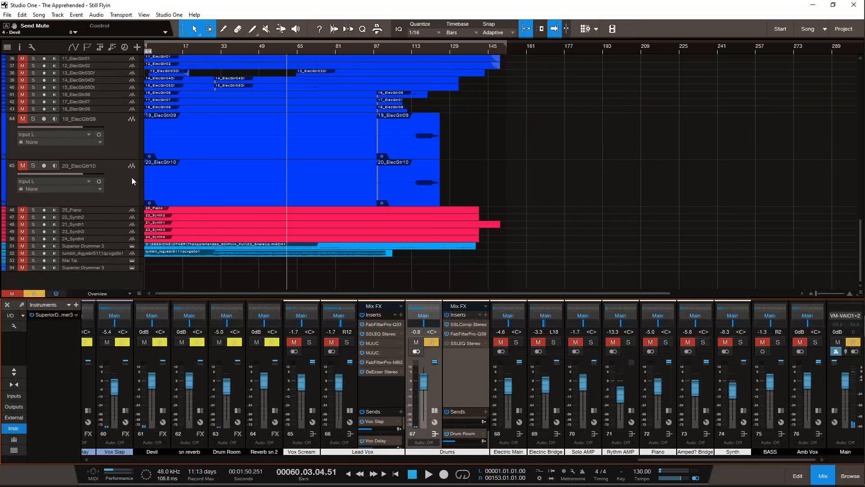
scroll(633, 256, up, 3)
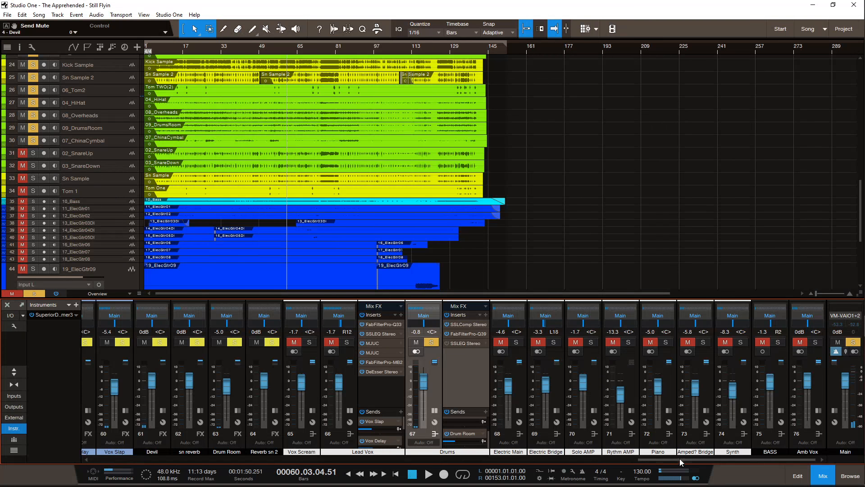
click(432, 343)
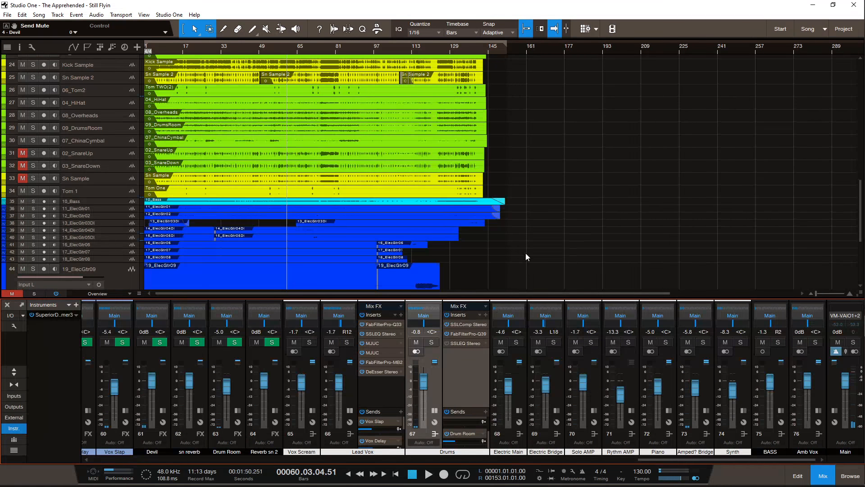
scroll(526, 256, down, 4)
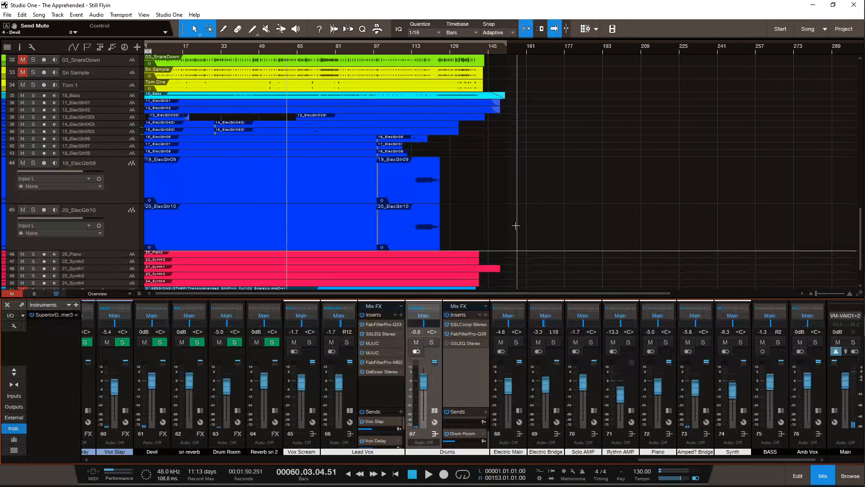
click(431, 342)
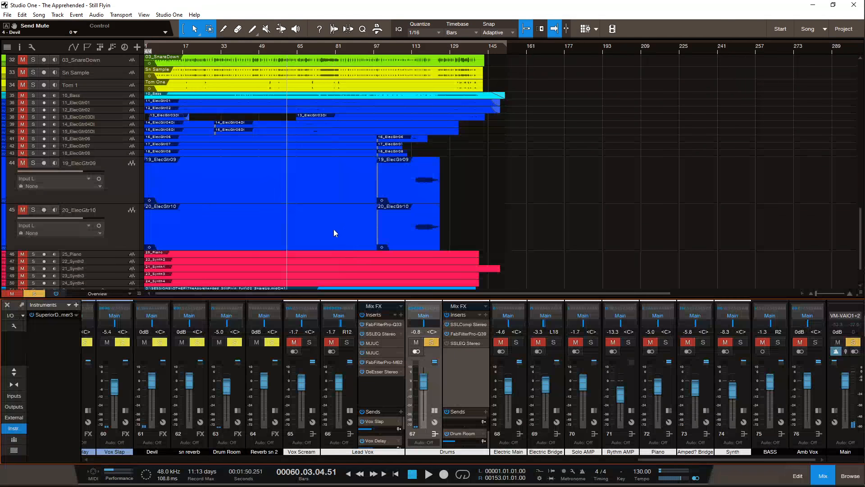
Step: Play the soloed drums briefly, move the solo from the Drums bus to the Electric Main bus, and play that bus
key(space)
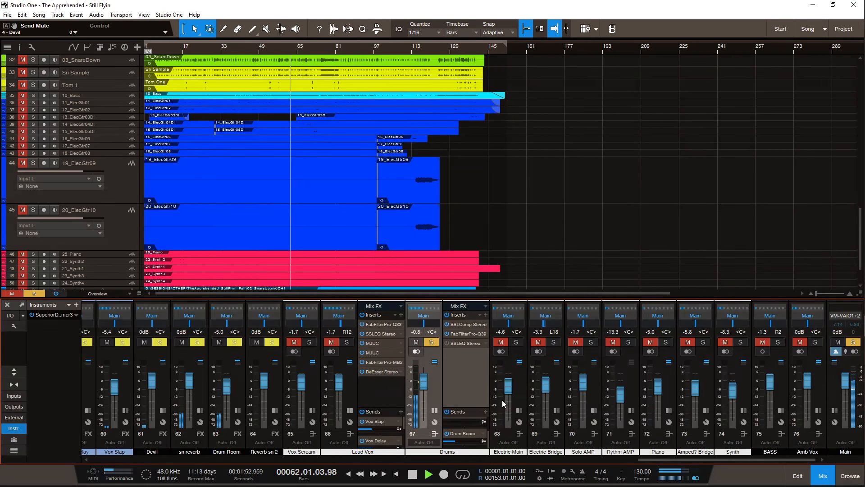
click(432, 343)
key(space)
click(517, 342)
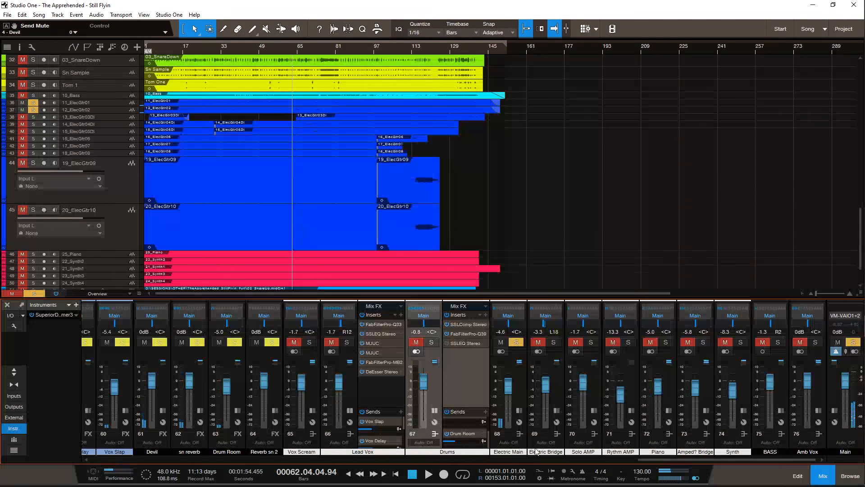
click(517, 384)
key(space)
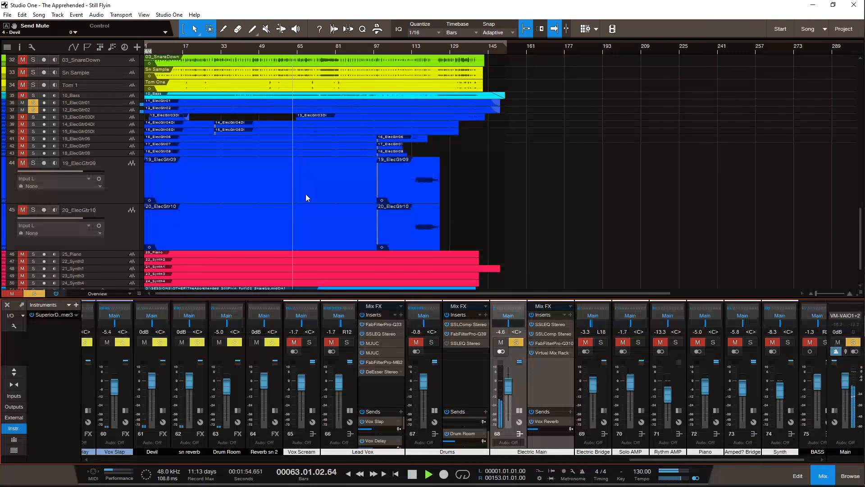
Step: Select the 11_ElecGtr01 and 12_ElecGtr02 tracks and increase their height to show the guitar waveforms during playback
key(e)
key(e)
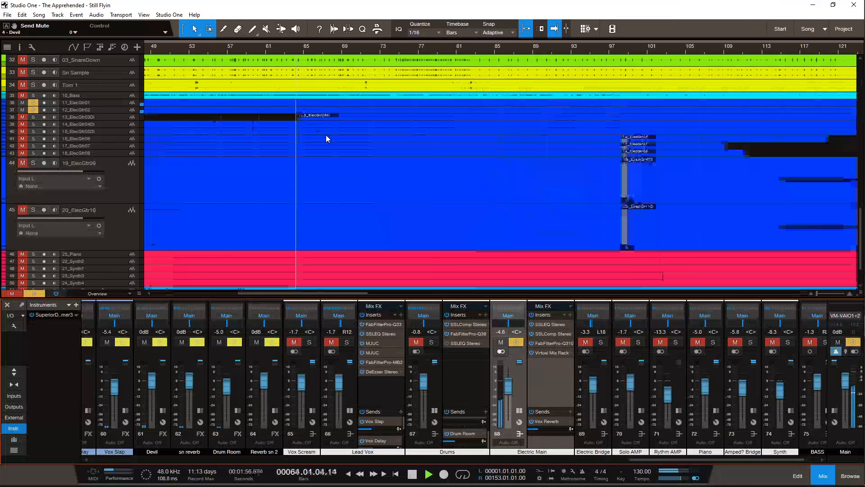
click(102, 103)
shift+click(102, 110)
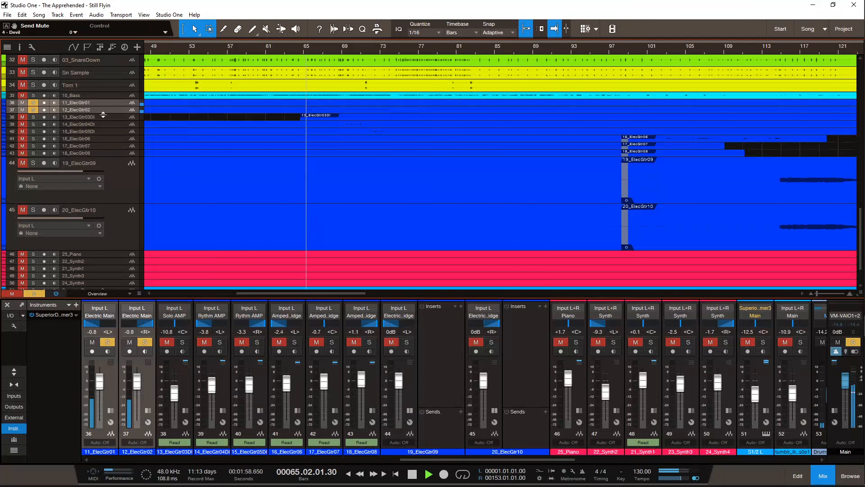
drag(105, 115, 107, 189)
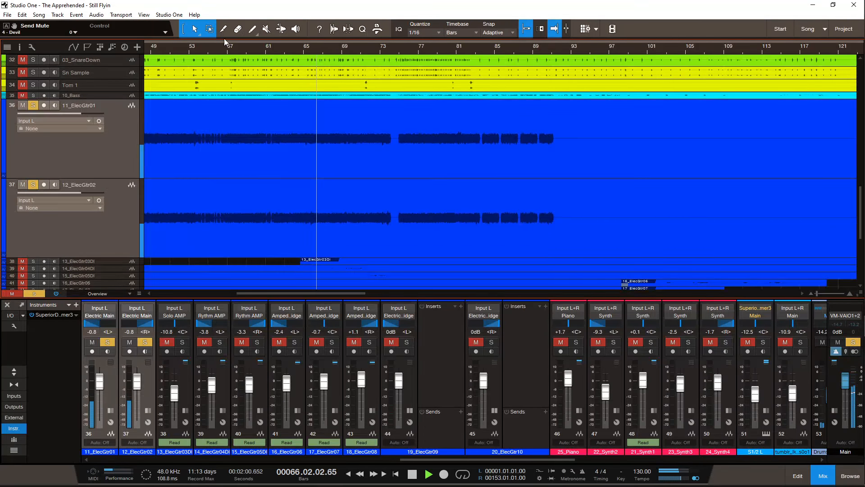
key(w)
drag(270, 42, 290, 30)
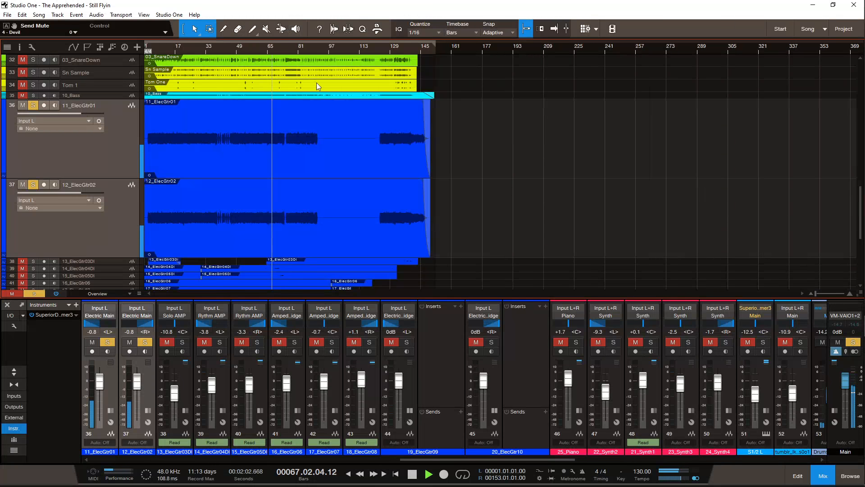
key(e)
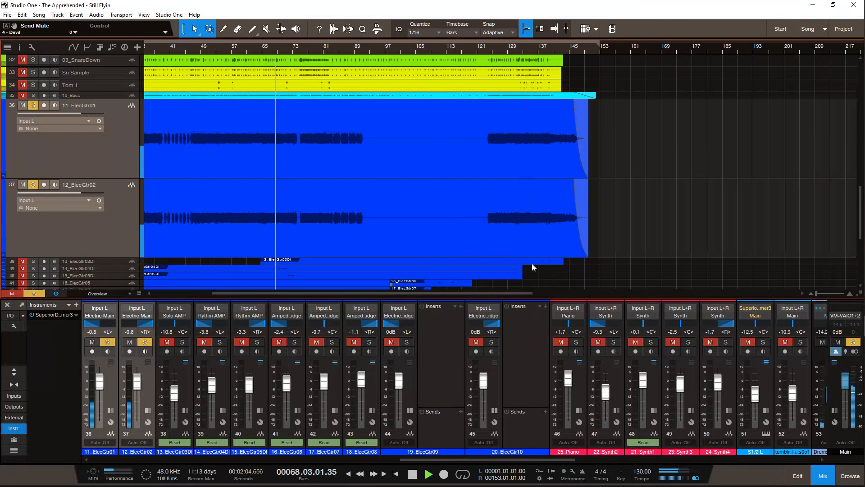
Step: Stop playback, open the SSLEQ Stereo insert on the Electric Main bus, and move its window clear of the guitar waveforms
scroll(524, 457, down, 5)
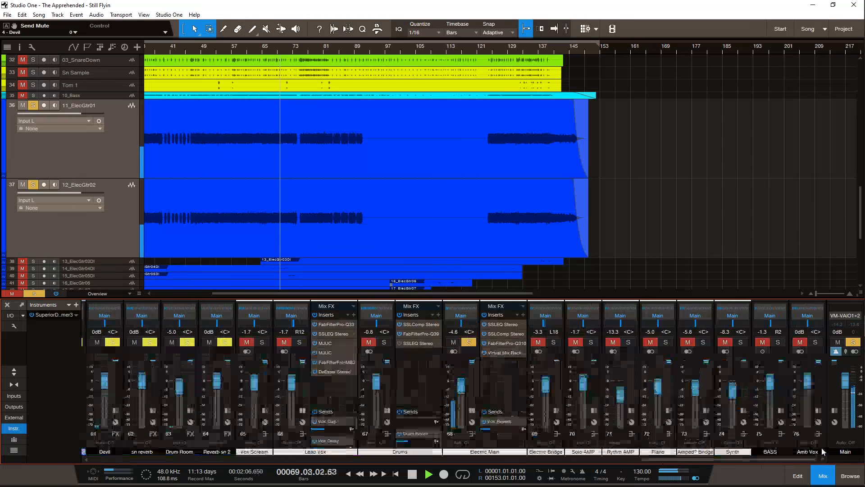
click(475, 383)
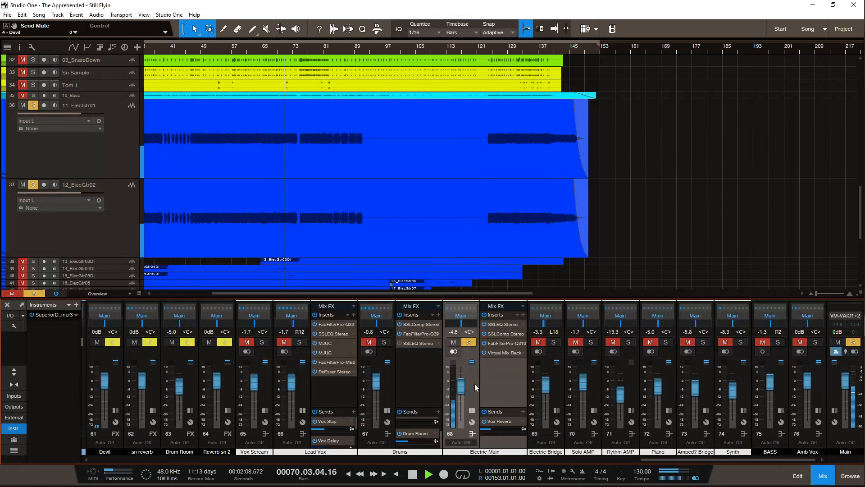
key(space)
key(f)
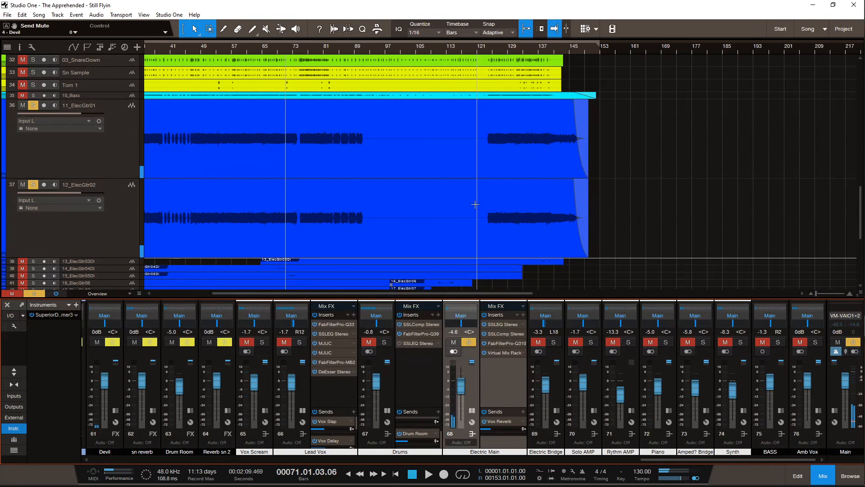
click(504, 324)
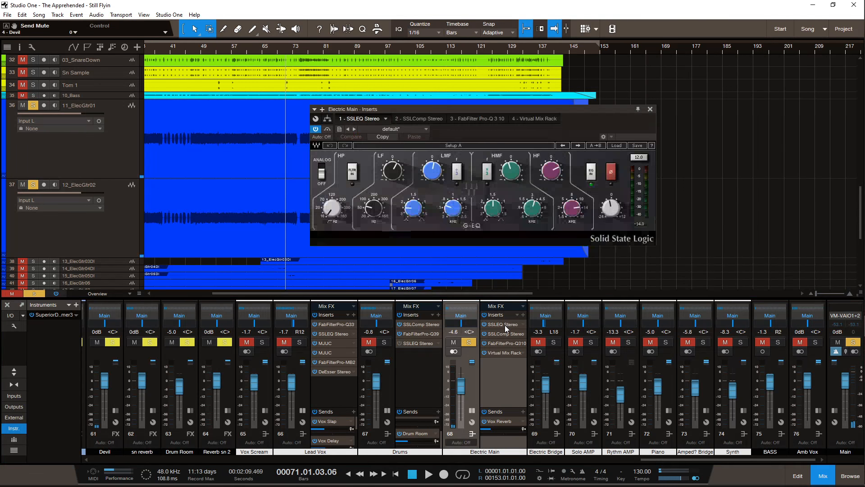
drag(510, 113, 641, 140)
Step: Play the soloed guitars from bar 65 while switching the Electric Main SSLEQ Stereo off and on to compare the sound
key(space)
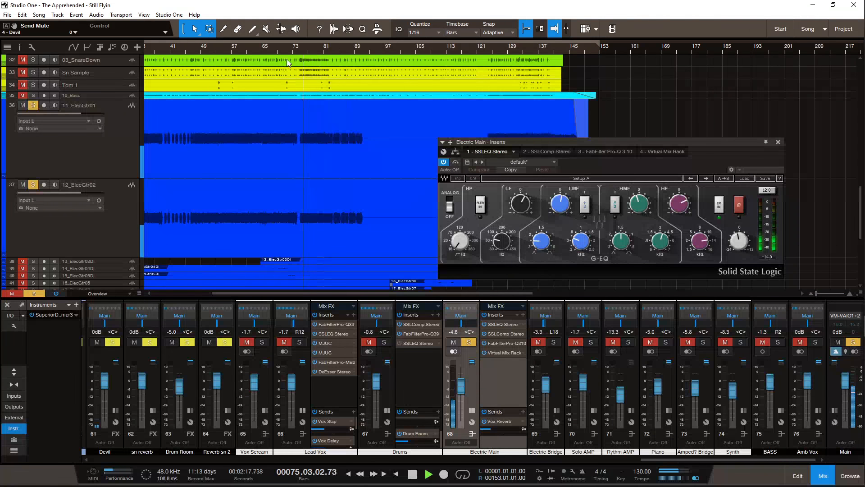
key(space)
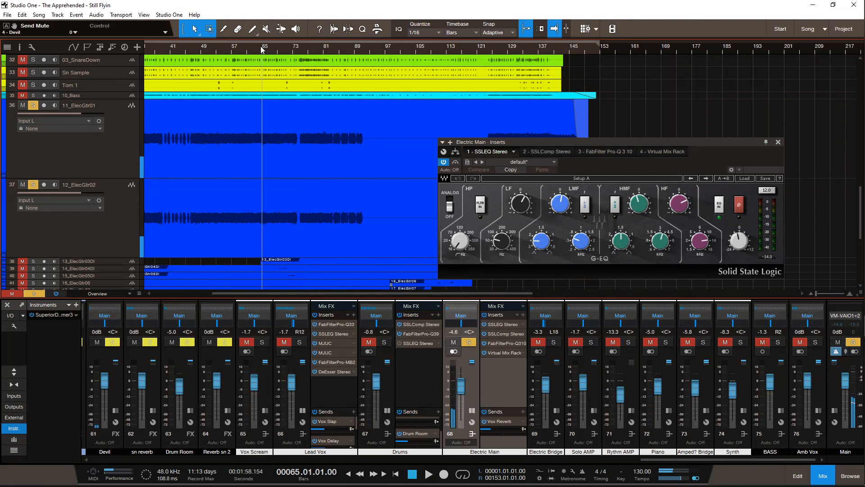
click(444, 163)
key(space)
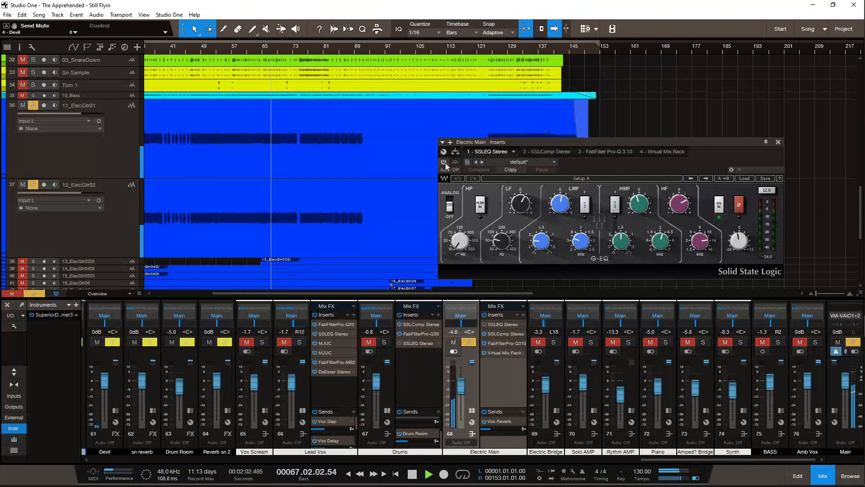
click(445, 162)
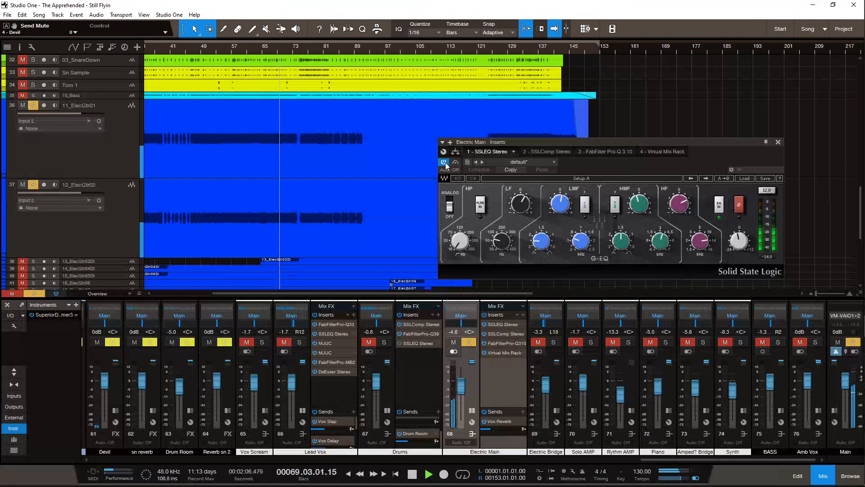
click(445, 162)
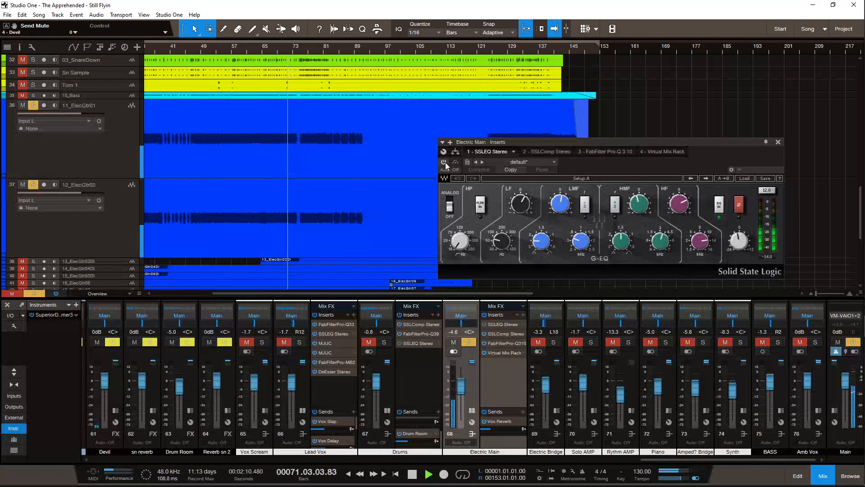
click(445, 162)
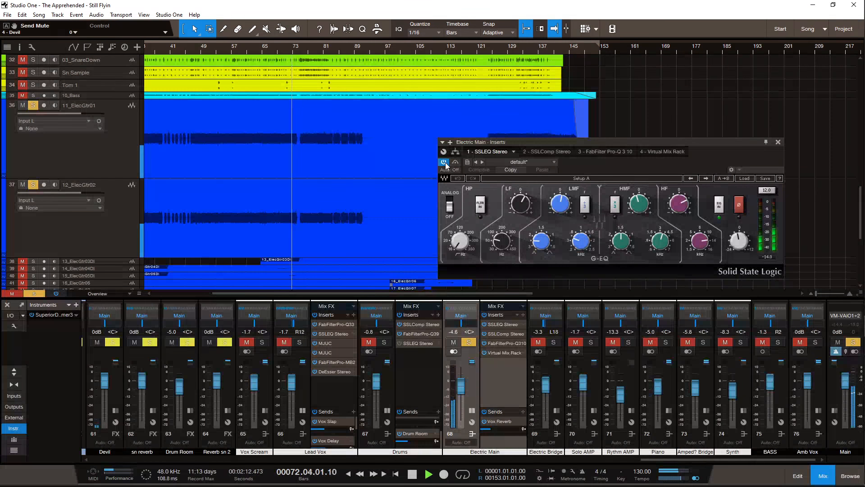
key(space)
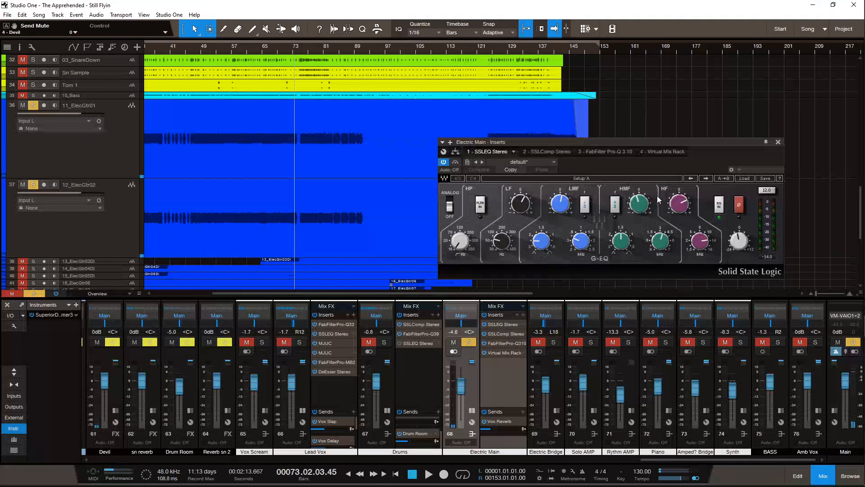
Step: Bypass the Electric Main SSLEQ Stereo and play the guitars from bar 75 without it
click(444, 162)
click(304, 53)
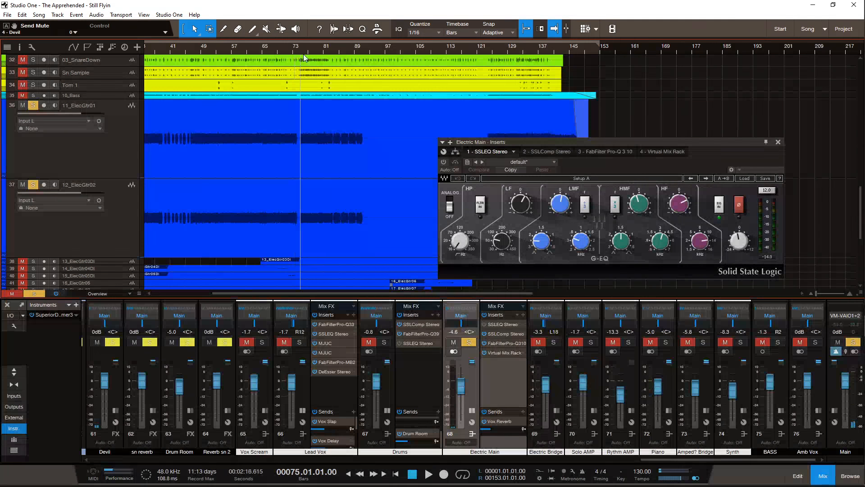
key(space)
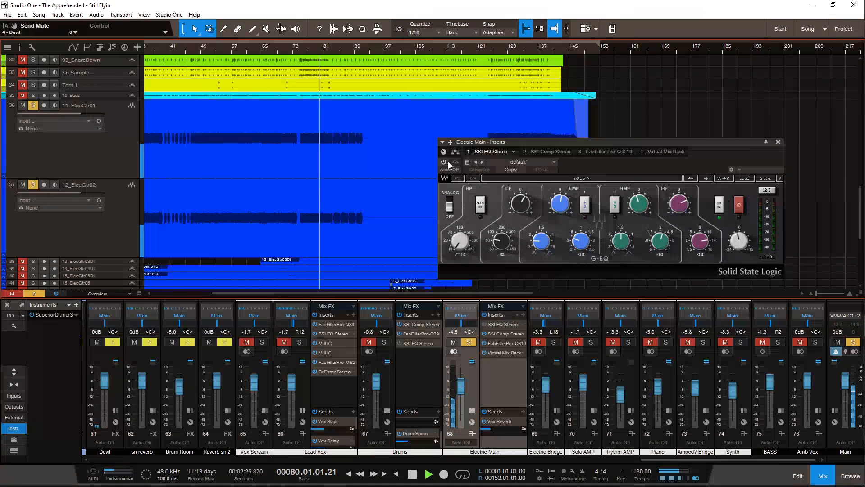
key(space)
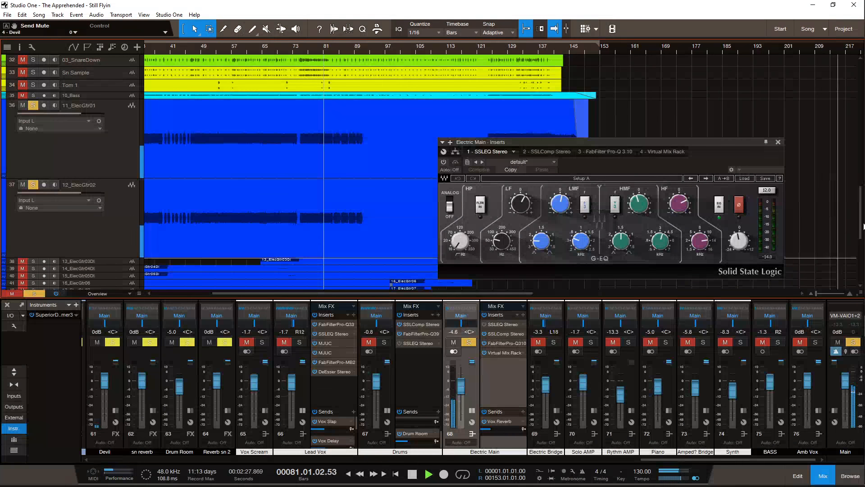
Step: Check the YouTube Studio stream window, minimize it, and play the guitars briefly with the SSLEQ Stereo re-enabled
click(851, 90)
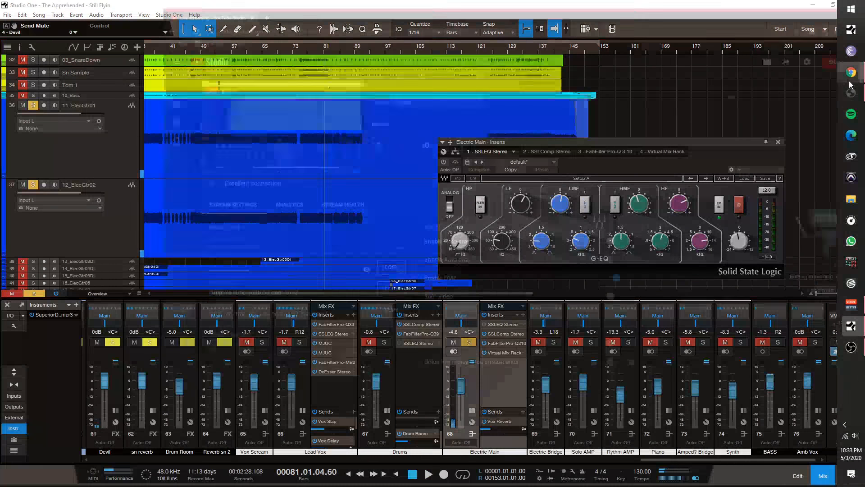
click(813, 6)
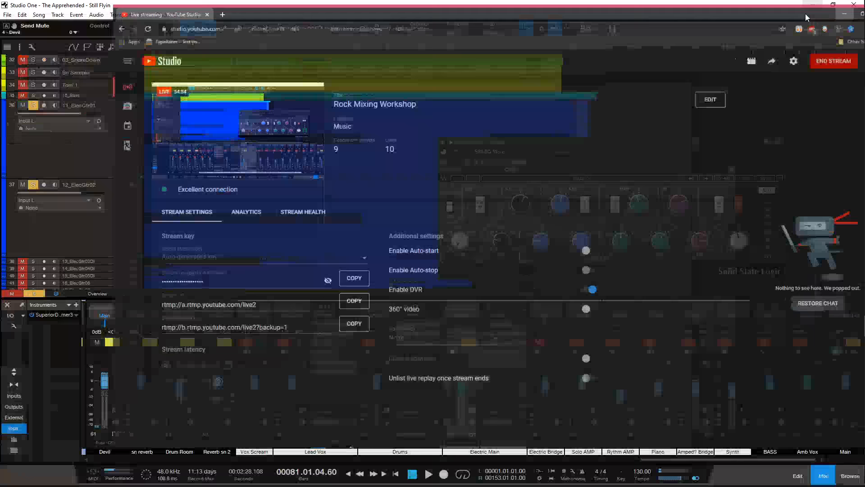
key(space)
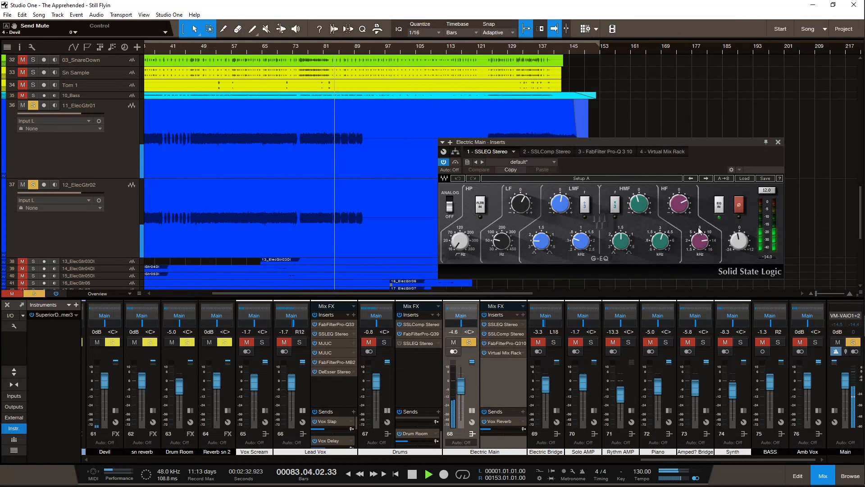
key(space)
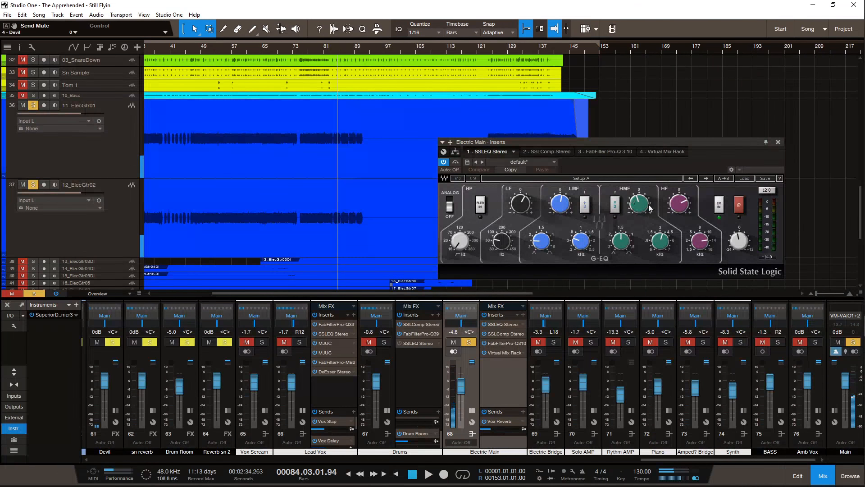
Step: Set the playhead to bar 46, beat 3, just before the guitars become continuous
scroll(392, 206, left, 3)
scroll(392, 206, left, 3)
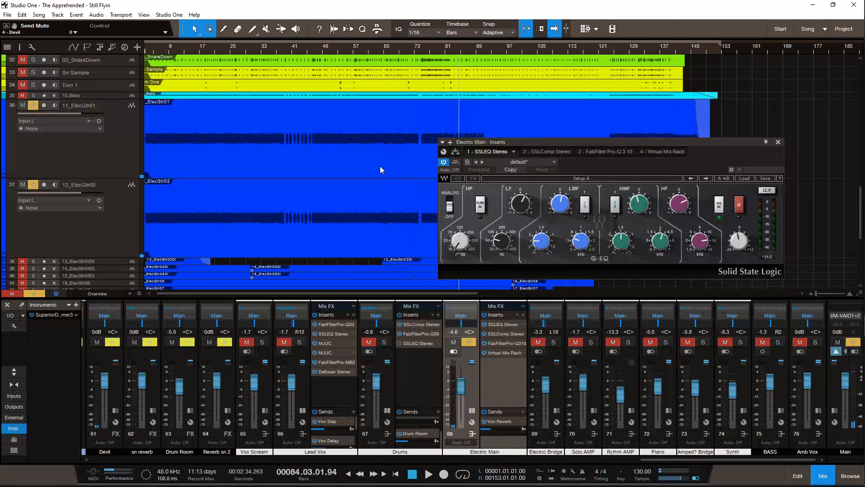
click(318, 53)
scroll(322, 50, up, 5)
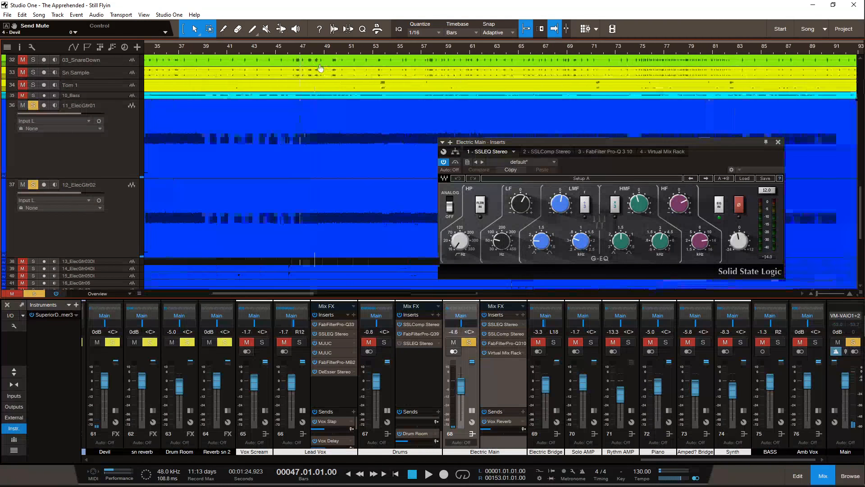
click(278, 51)
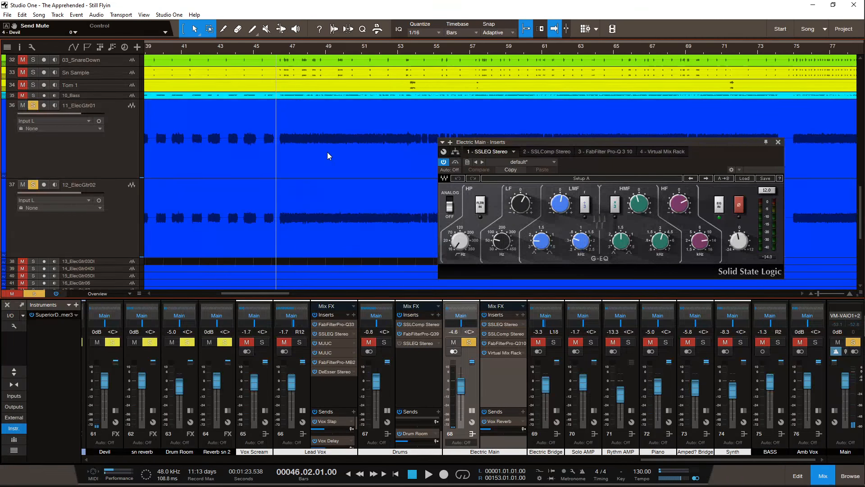
click(280, 48)
Step: Solo the Drums bus together with Electric Main and play both while comparing the guitars with the SSLEQ Stereo off and on
scroll(139, 191, up, 7)
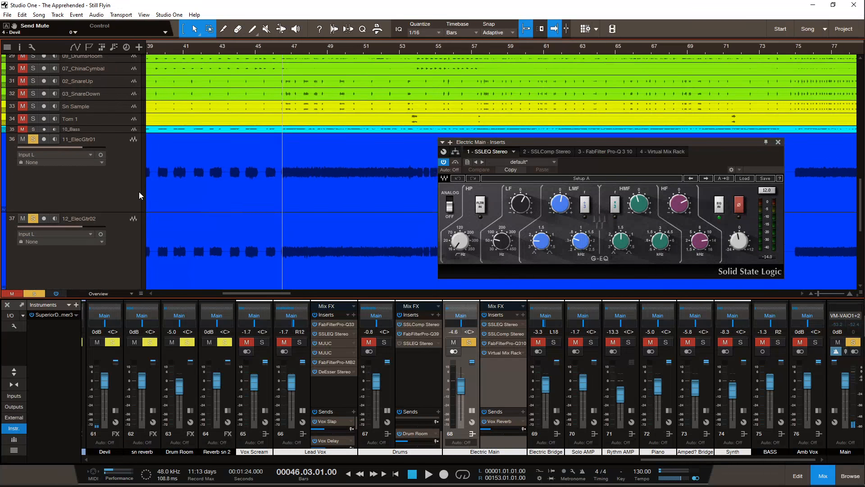
scroll(137, 191, down, 1)
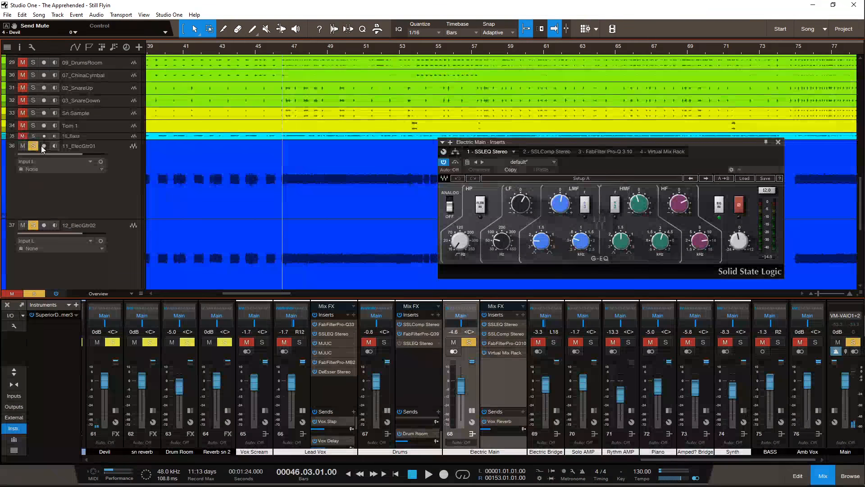
scroll(129, 193, up, 8)
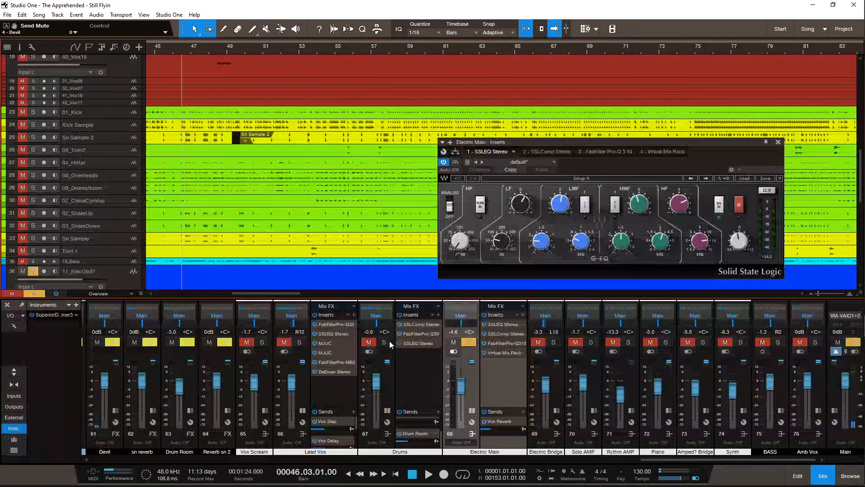
scroll(333, 215, down, 9)
key(space)
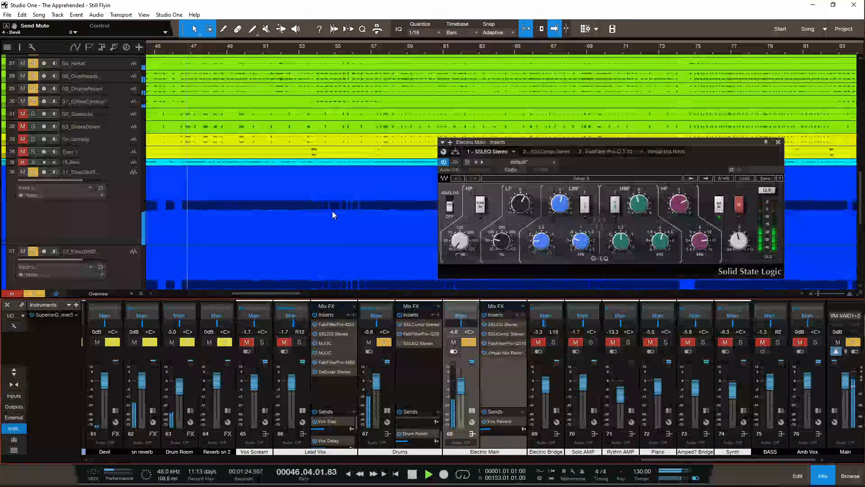
scroll(332, 211, down, 7)
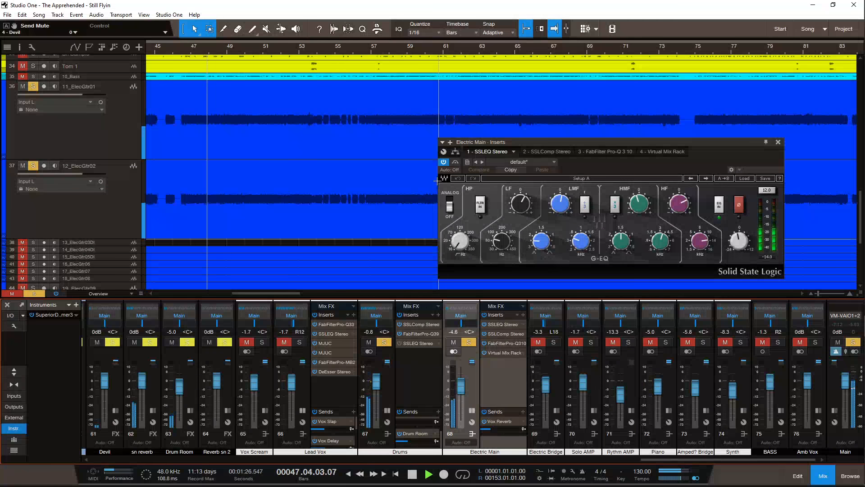
click(443, 162)
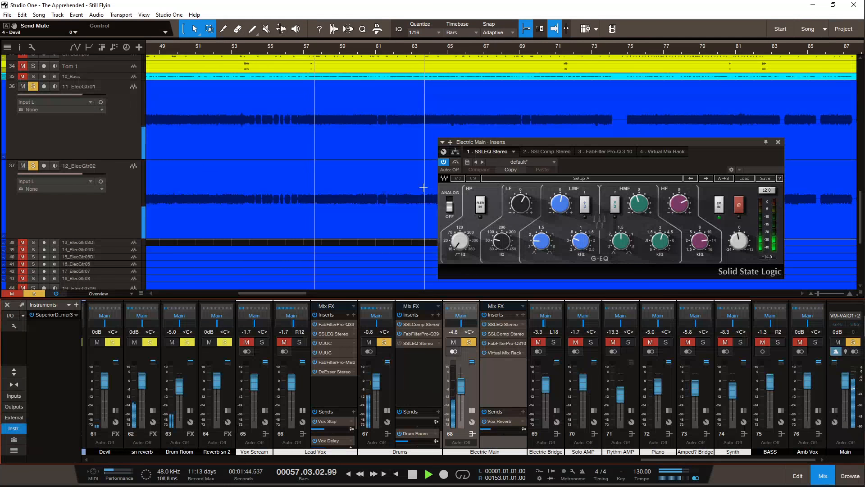
key(space)
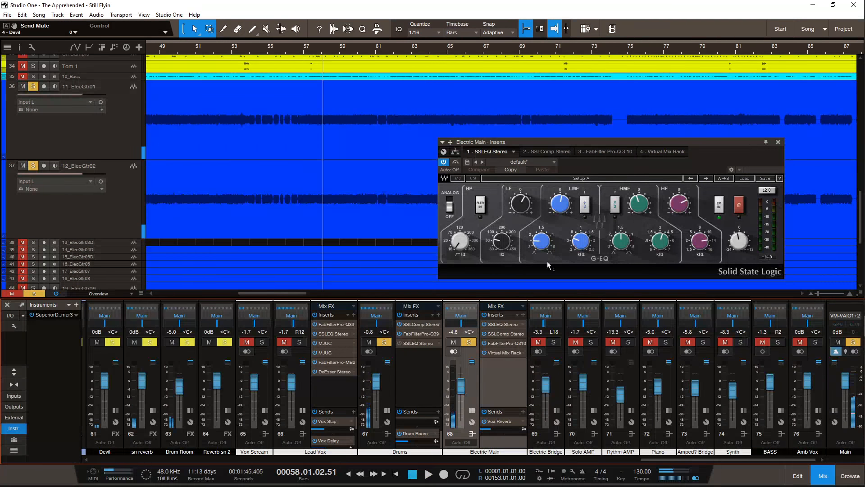
Step: Bypass the Electric Main SSLEQ Stereo and move the playhead to bar 61
scroll(350, 181, right, 3)
key(w)
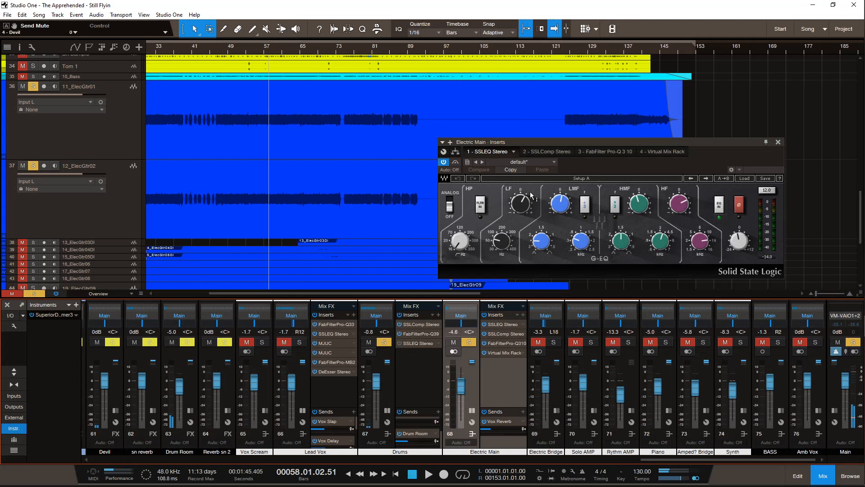
click(443, 162)
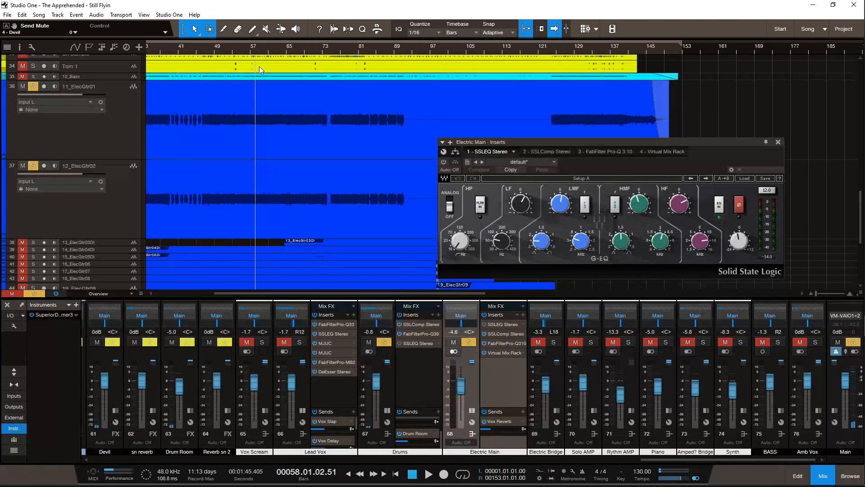
click(260, 55)
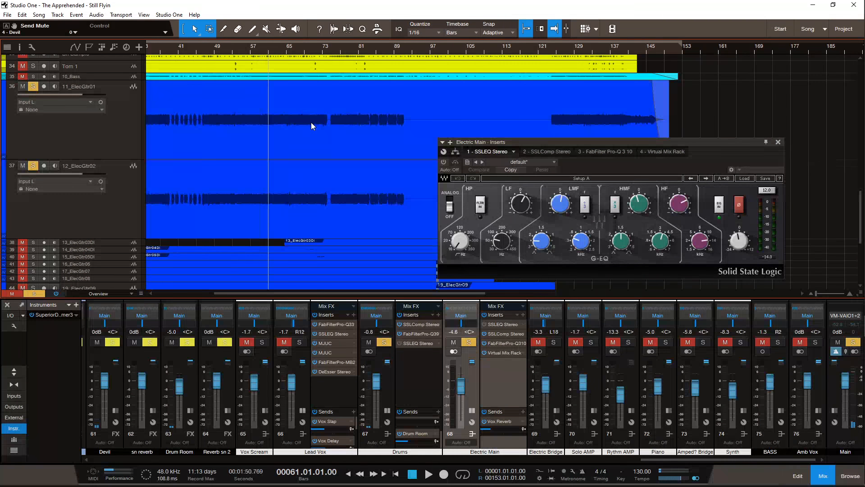
Step: Play the drums and guitars from bar 61 and switch the Electric Main SSLEQ Stereo back on during playback
key(e)
key(e)
key(w)
key(w)
key(w)
key(w)
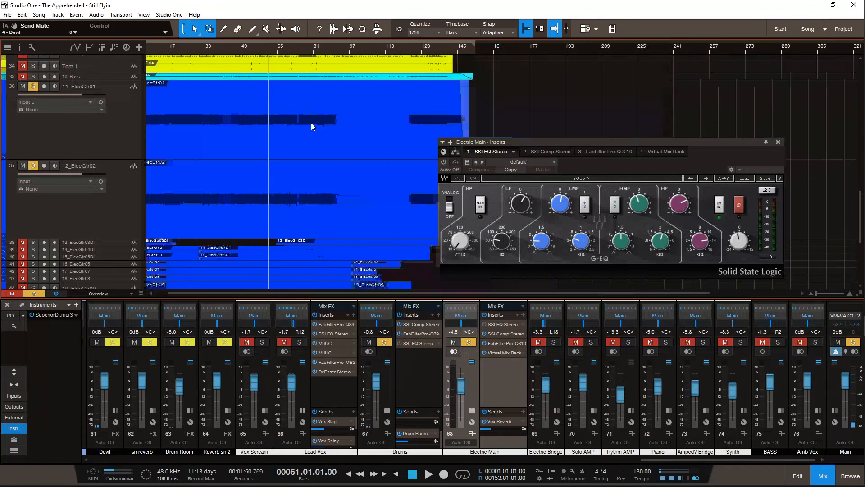
key(e)
key(e)
key(e)
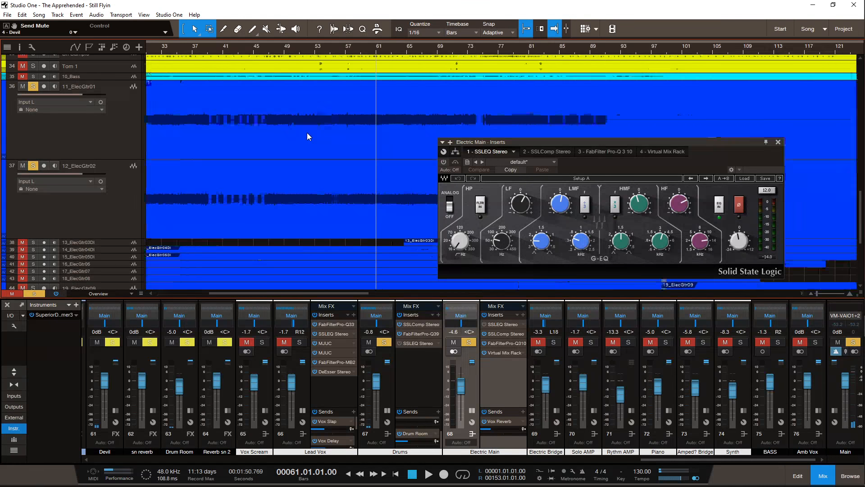
scroll(307, 133, left, 3)
scroll(307, 133, right, 3)
scroll(307, 133, right, 2)
key(space)
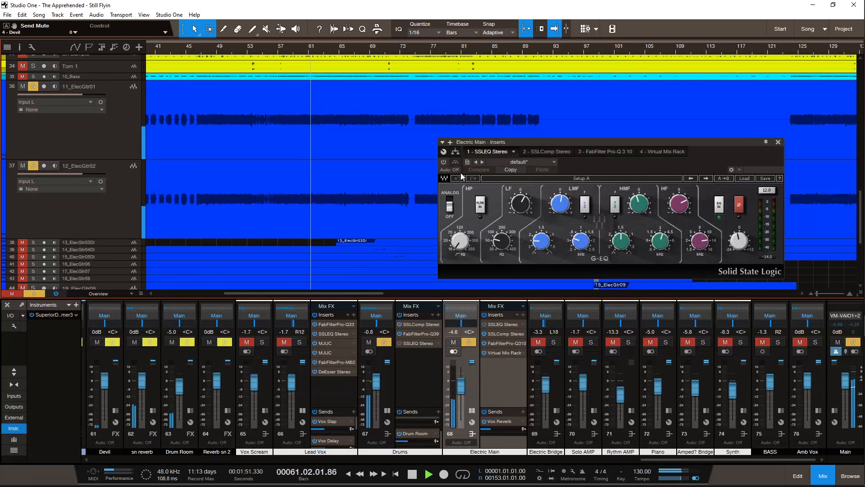
click(443, 162)
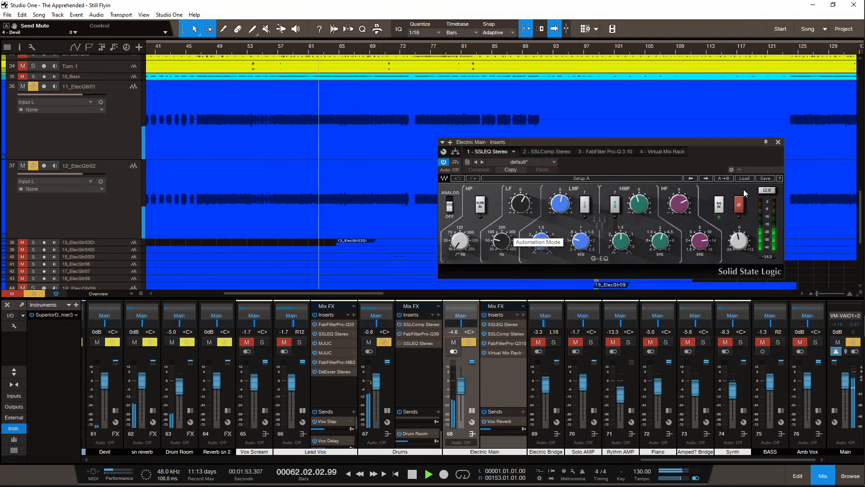
Step: Close the Electric Main SSLEQ Stereo window, save the song and stop playback
click(778, 143)
key(ctrl+s)
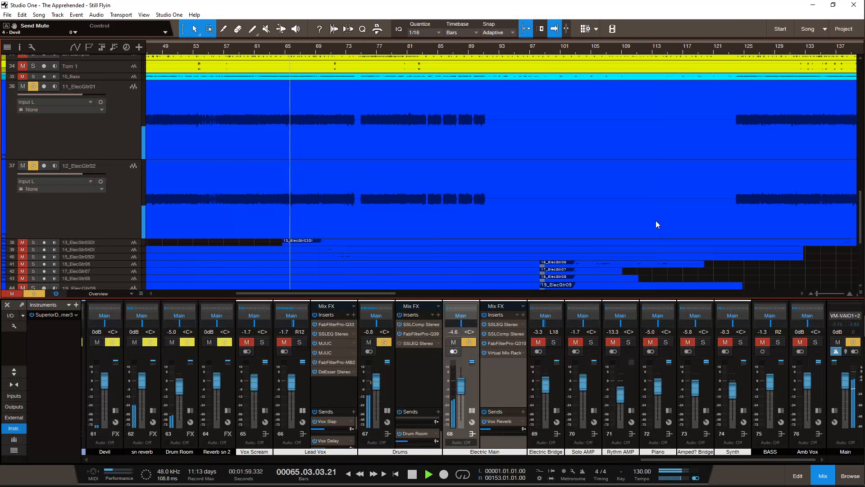
scroll(609, 216, down, 3)
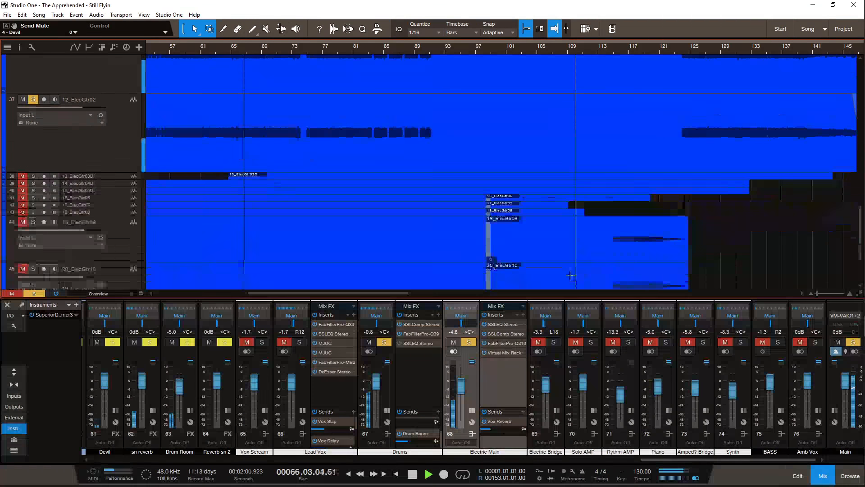
scroll(568, 275, up, 4)
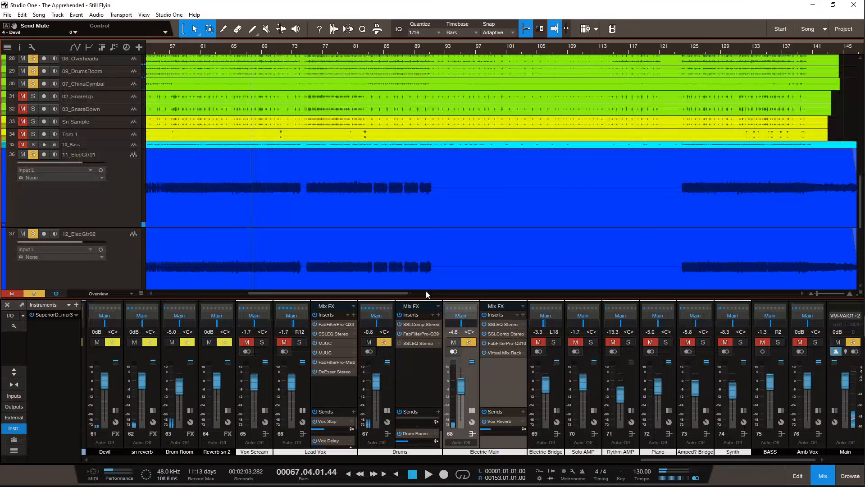
Step: Open the SSLComp Stereo on the Electric Main bus and place its window clear of the guitar waveforms
double_click(511, 334)
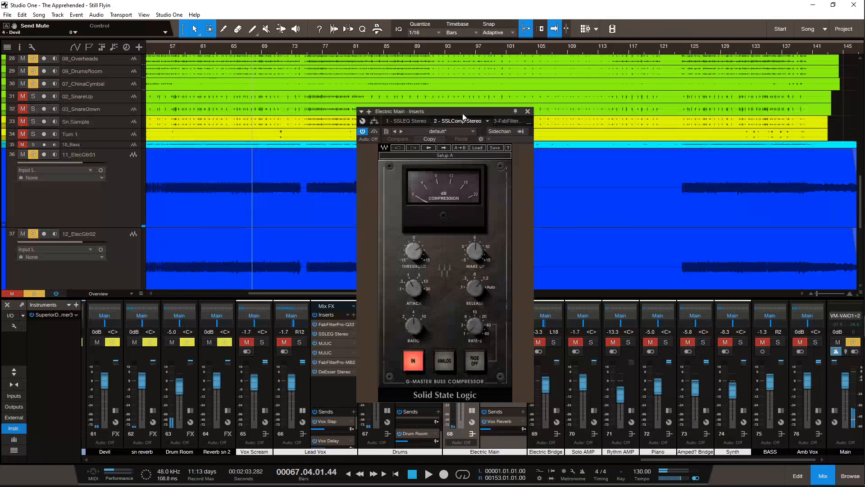
drag(463, 117, 682, 122)
scroll(467, 237, down, 3)
scroll(469, 238, up, 3)
key(w)
key(w)
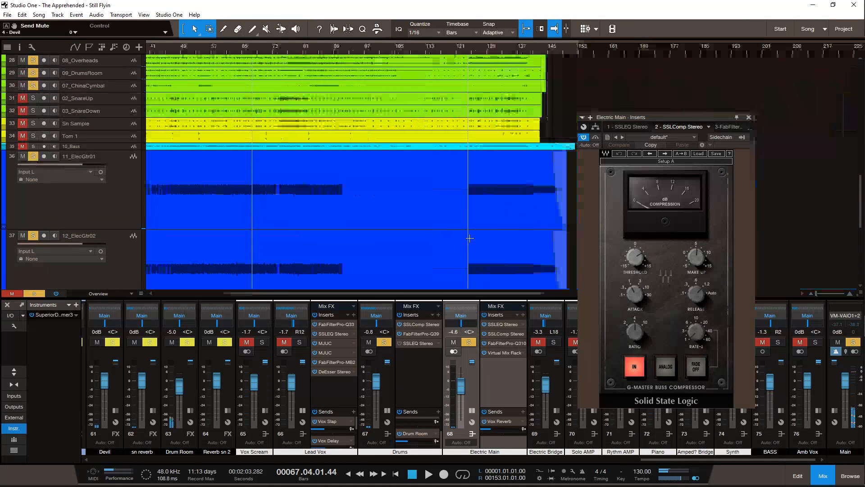
scroll(460, 240, down, 3)
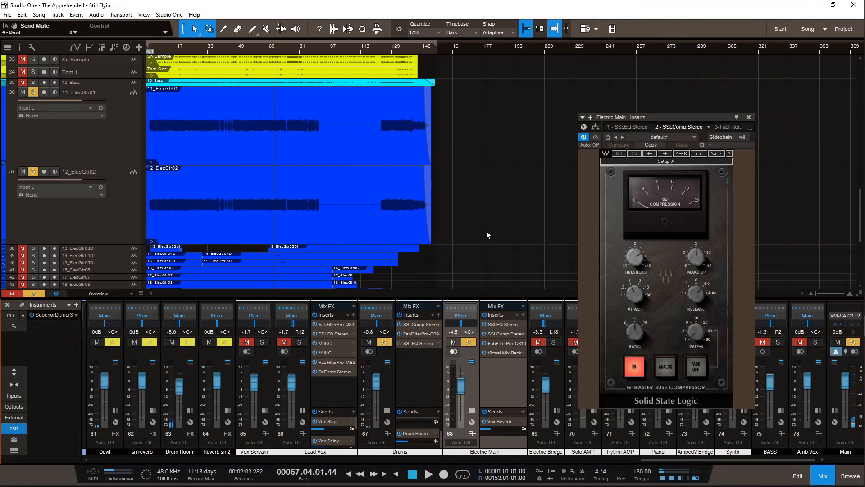
drag(615, 118, 659, 80)
key(e)
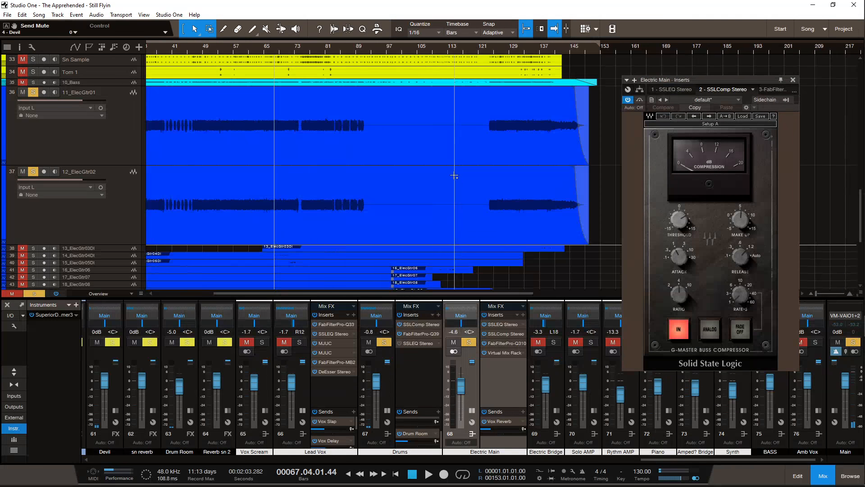
scroll(451, 185, left, 4)
key(w)
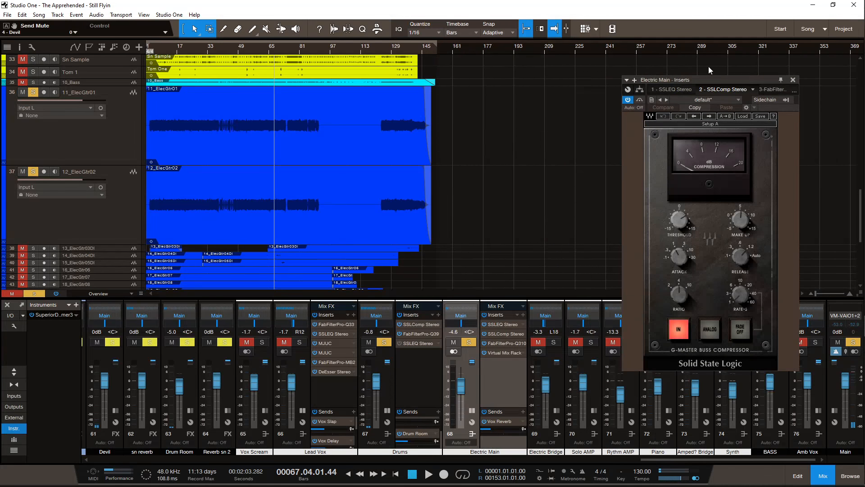
Step: Check the live chat for viewer messages and close the Electric Main SSLComp Stereo window
click(852, 74)
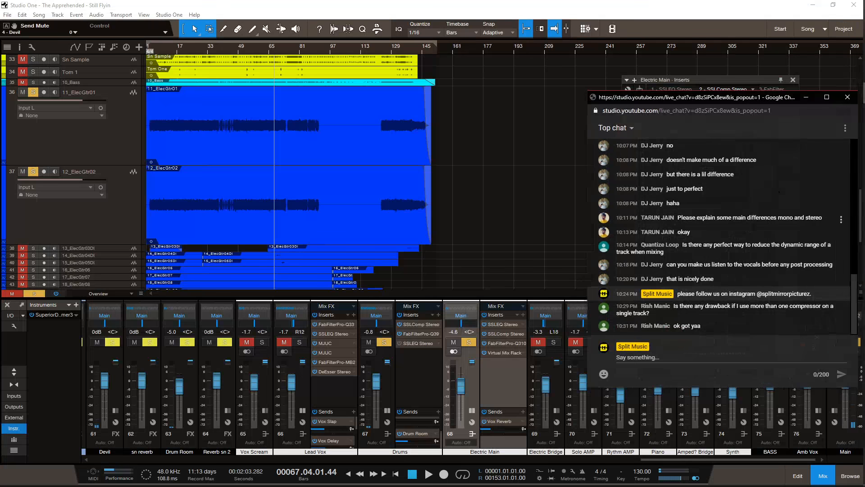
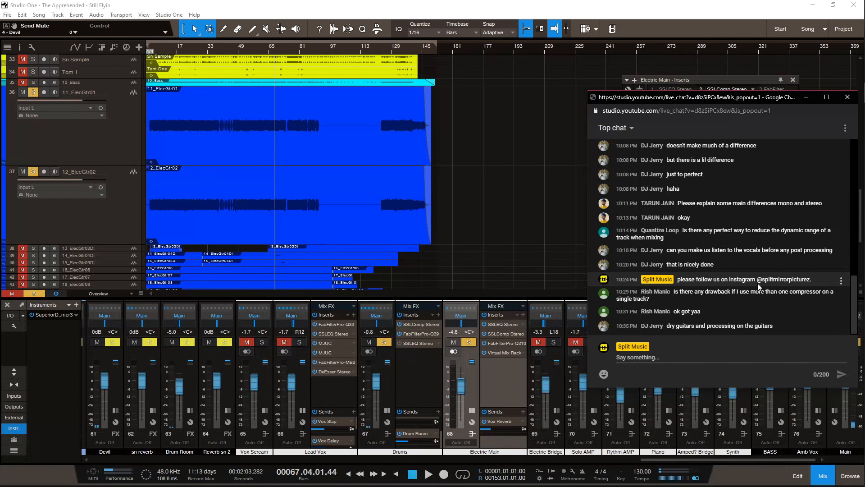
scroll(435, 217, up, 5)
scroll(436, 217, down, 5)
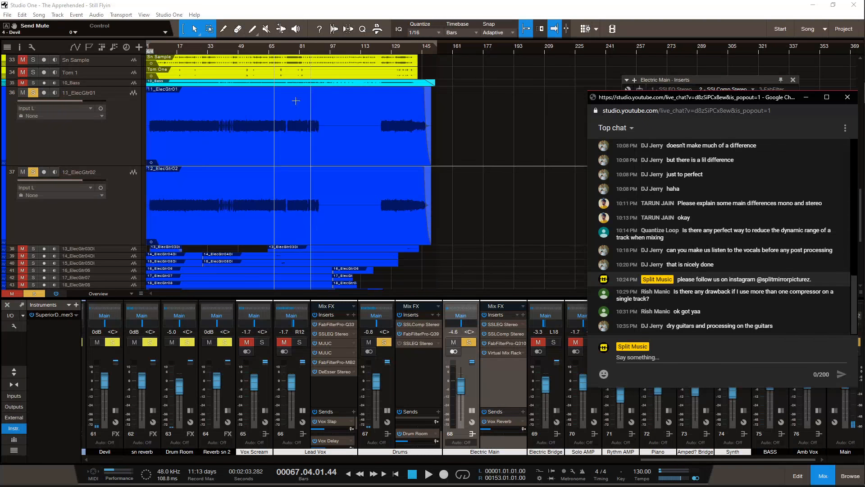
mouse_move(285, 45)
mouse_down()
mouse_move(286, 72)
mouse_move(278, 42)
mouse_move(295, 28)
mouse_move(296, 43)
mouse_up()
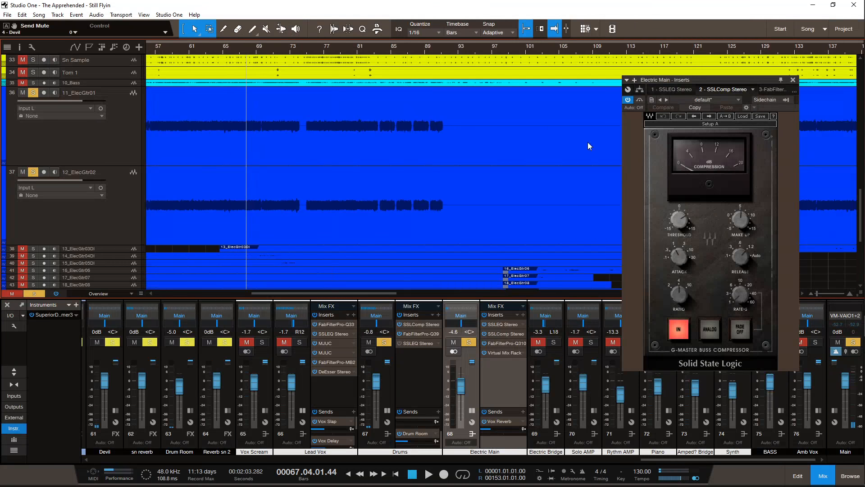
drag(709, 80, 726, 102)
click(809, 102)
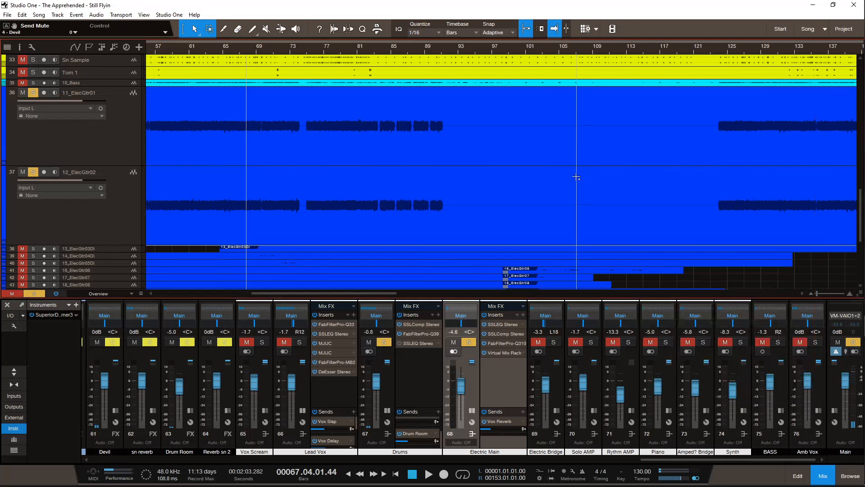
scroll(576, 174, right, 2)
click(851, 115)
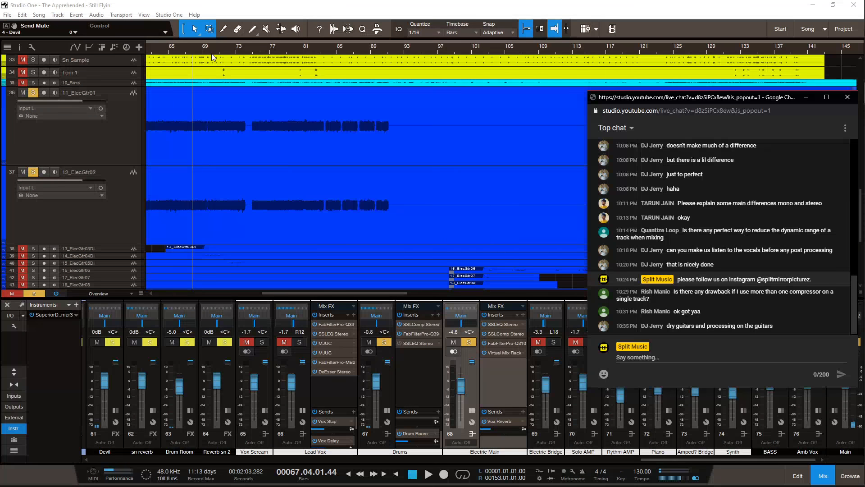
Step: Set the playhead to bar 74, beat 4, just before the electric guitars re-enter after the gap
drag(244, 87, 291, 76)
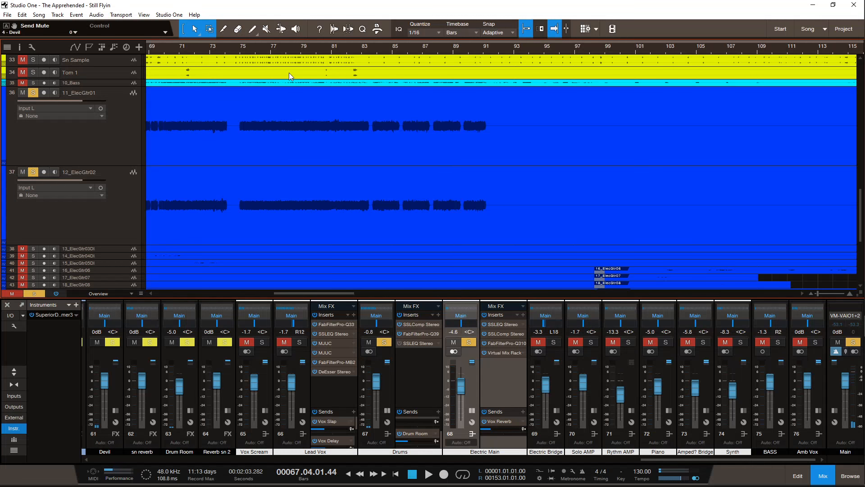
click(238, 47)
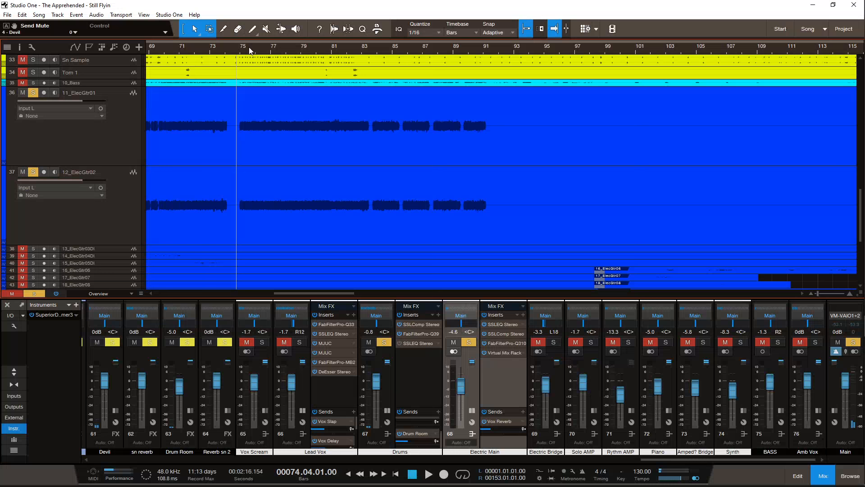
drag(250, 50, 255, 62)
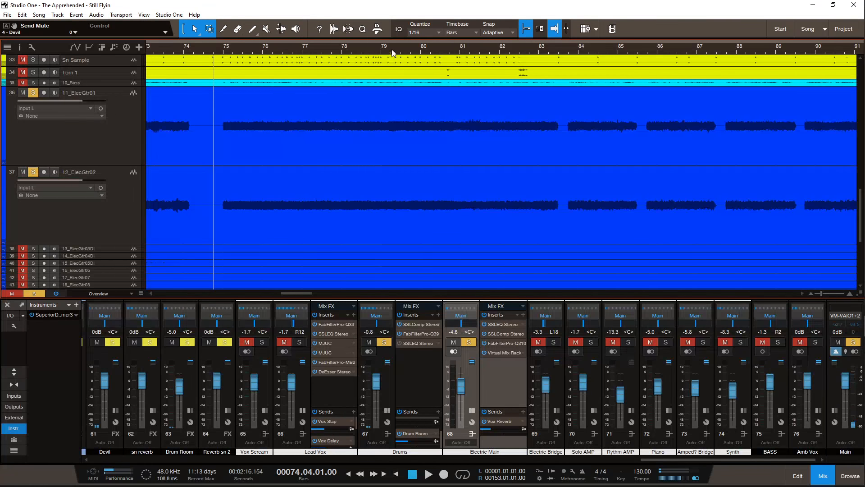
drag(392, 50, 431, 68)
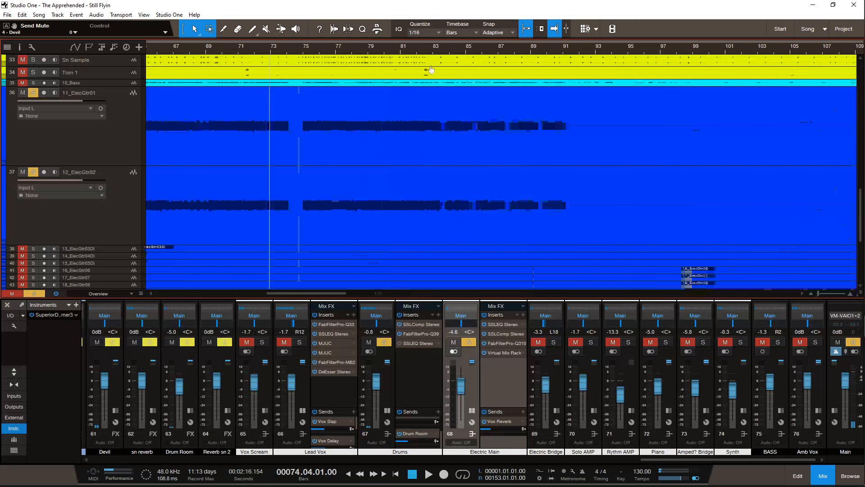
Step: Bring back the Electric Main SSLComp Stereo window and play the soloed drums and guitars from bar 74, beat 4
drag(432, 70, 431, 80)
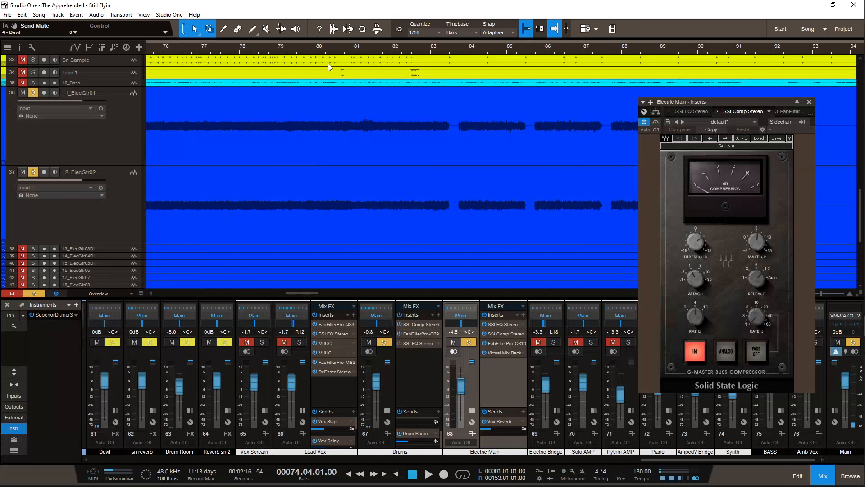
drag(328, 48, 276, 66)
key(space)
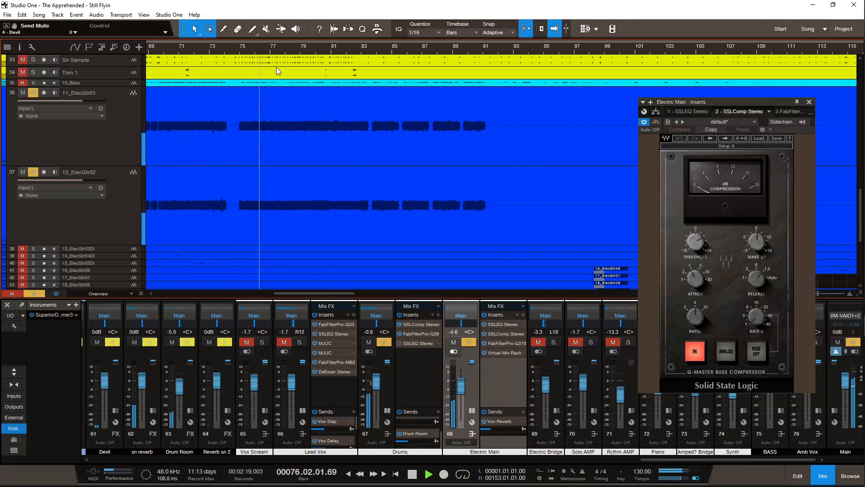
scroll(331, 182, left, 1)
click(332, 183)
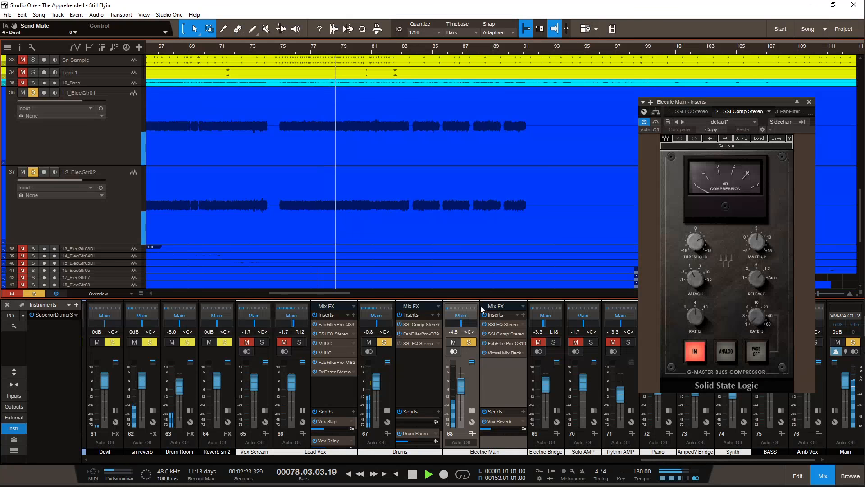
Step: Clear all solos during playback to hear the full mix, and solo Electric Main alone
click(853, 343)
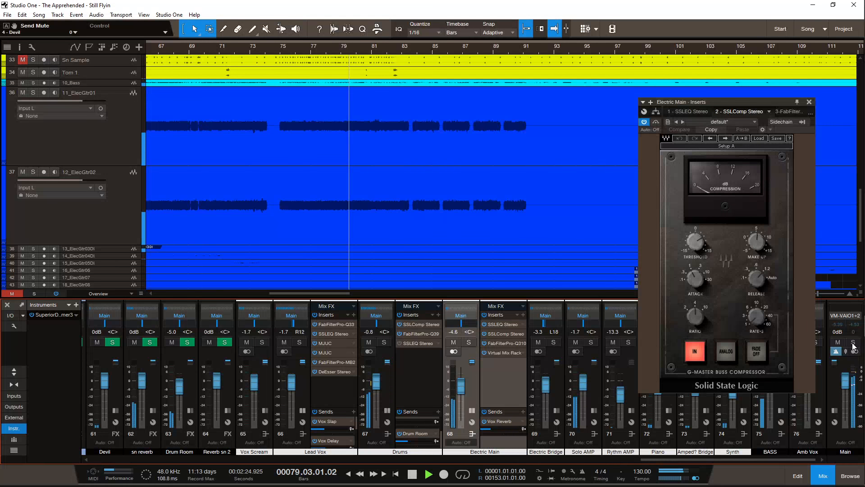
click(468, 343)
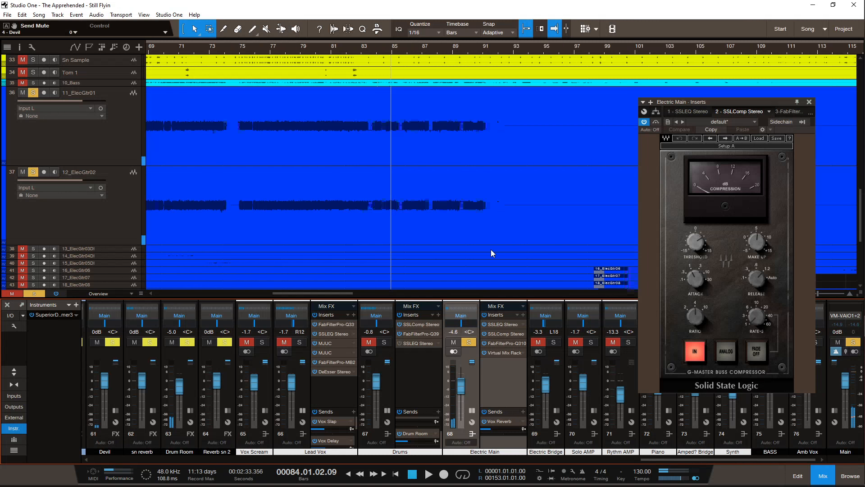
Step: Play Electric Main alone from about bar 39, where the guitars break into short chops, and stop playback
scroll(491, 249, left, 5)
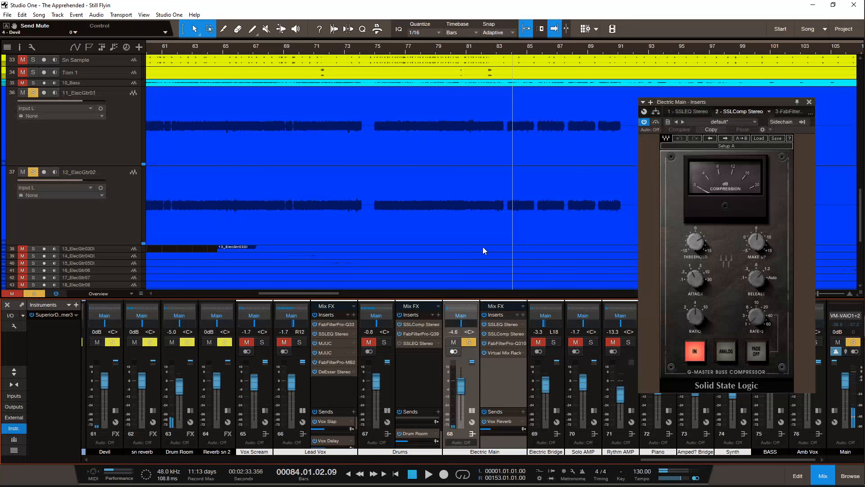
scroll(483, 247, left, 15)
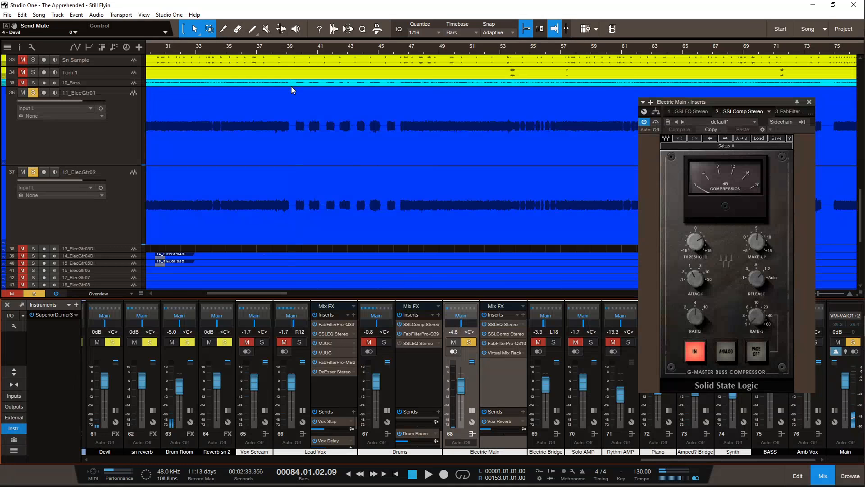
click(295, 49)
key(space)
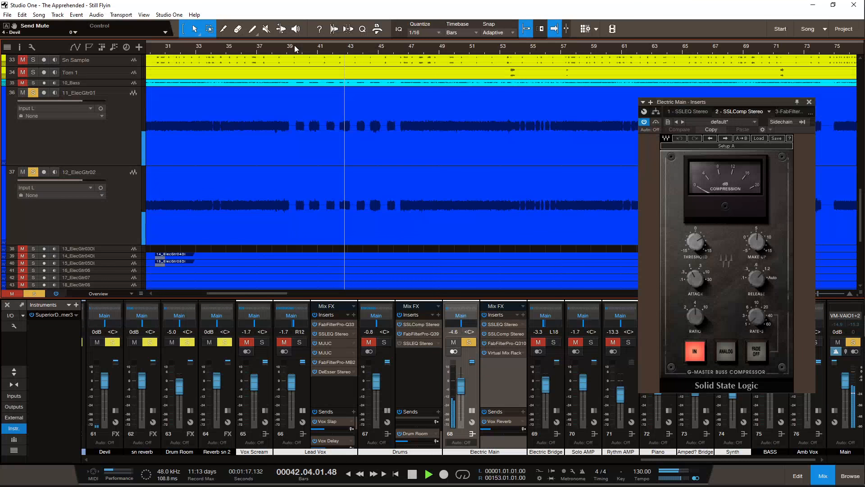
scroll(296, 49, down, 6)
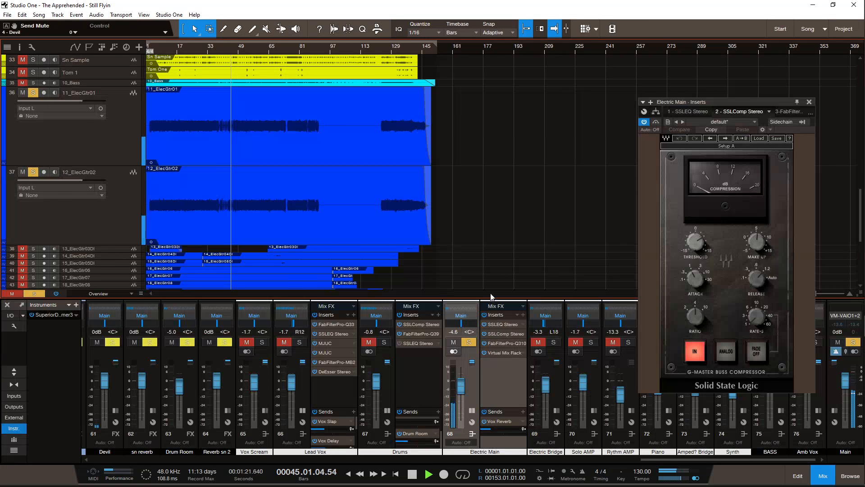
key(space)
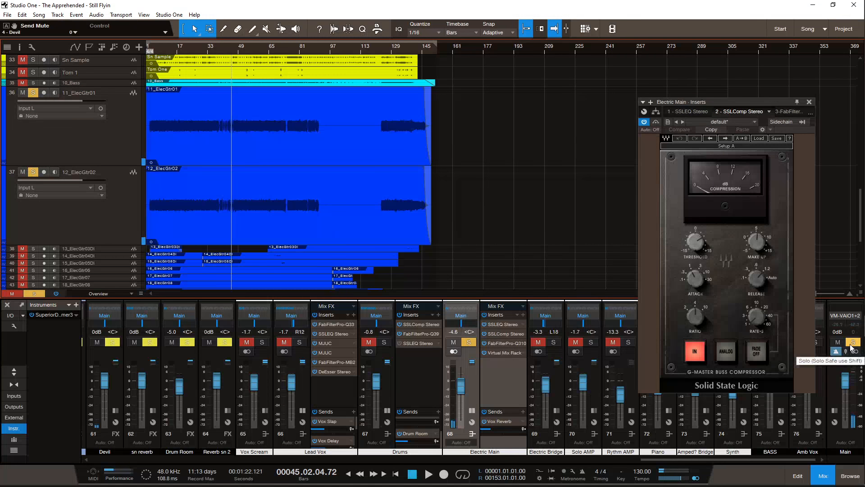
Step: Open the FabFilter Pro-Q 3 on Electric Main, move its window fully into view and inspect its EQ bands
double_click(508, 342)
double_click(503, 334)
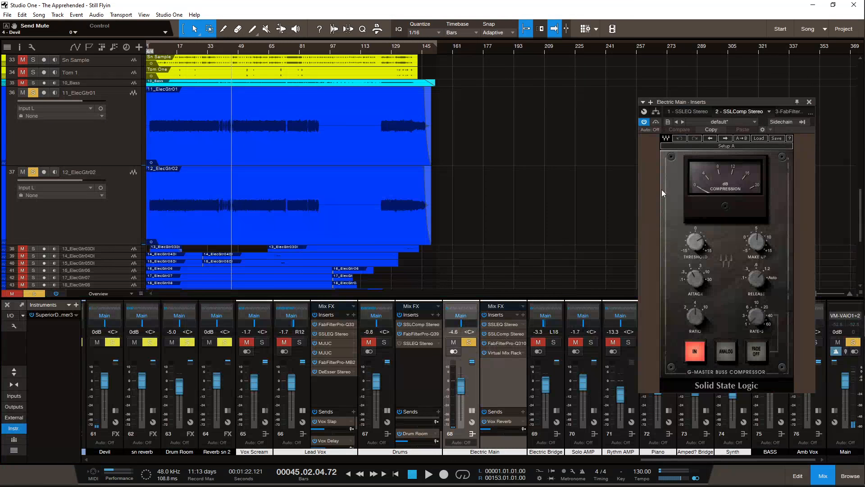
key(e)
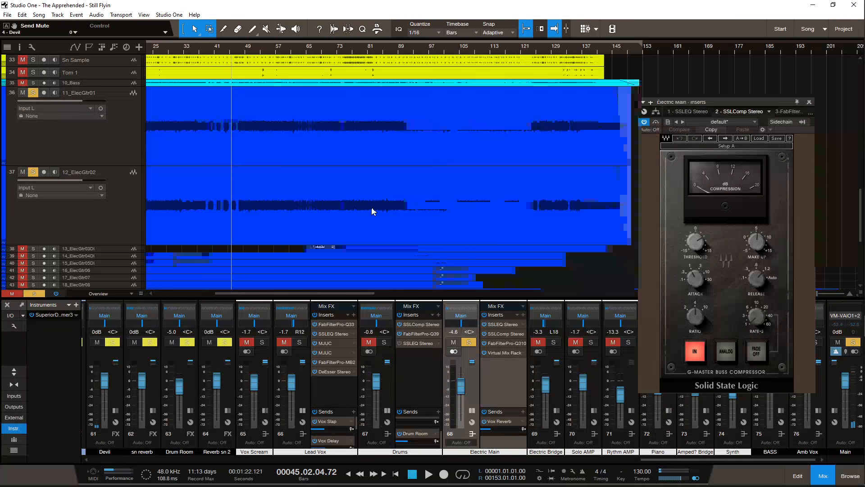
key(e)
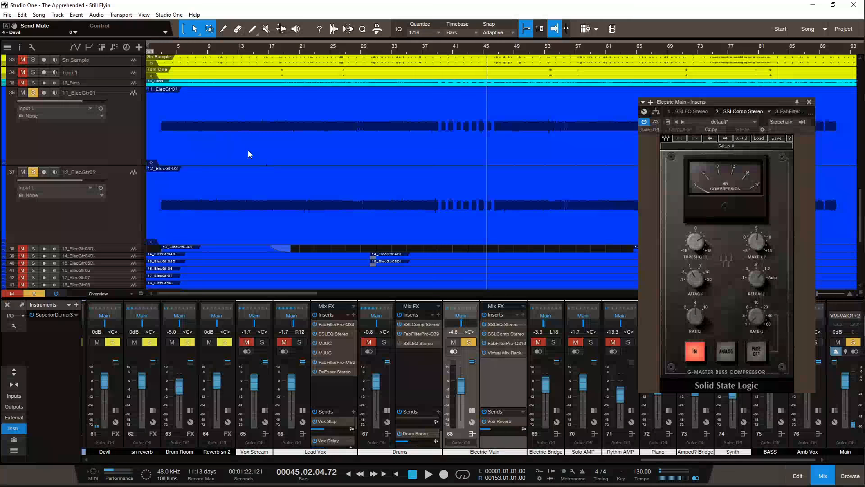
scroll(358, 218, right, 5)
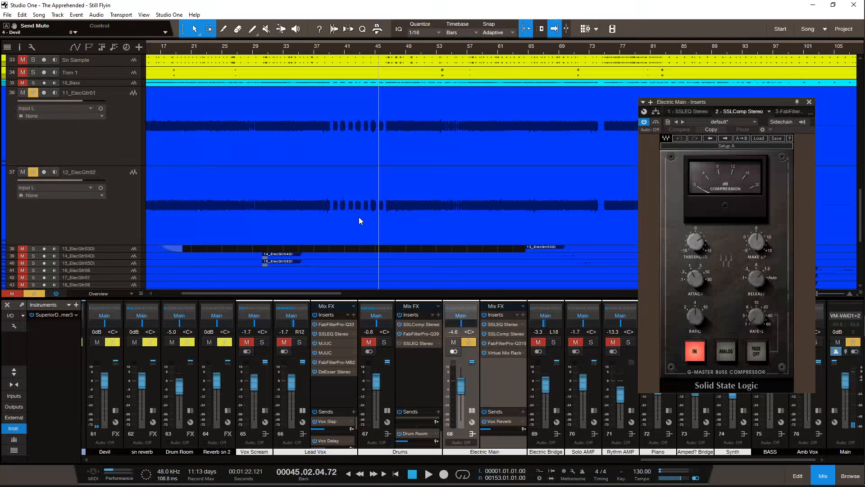
click(506, 343)
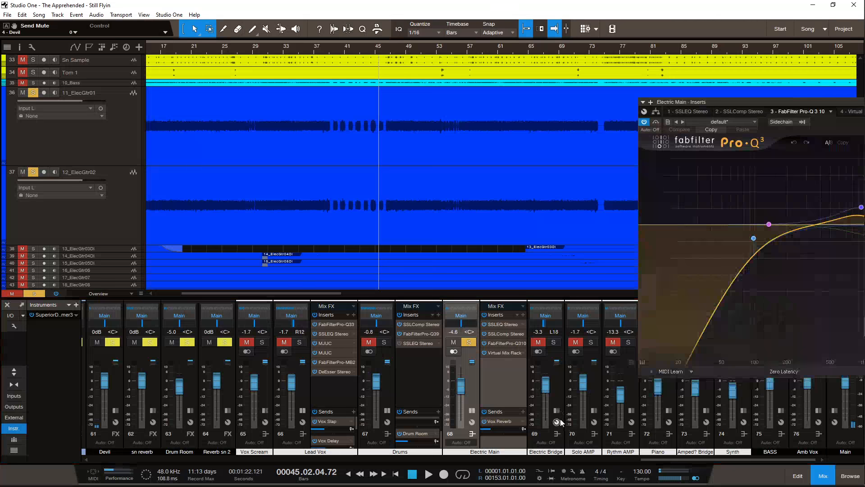
drag(751, 102, 570, 140)
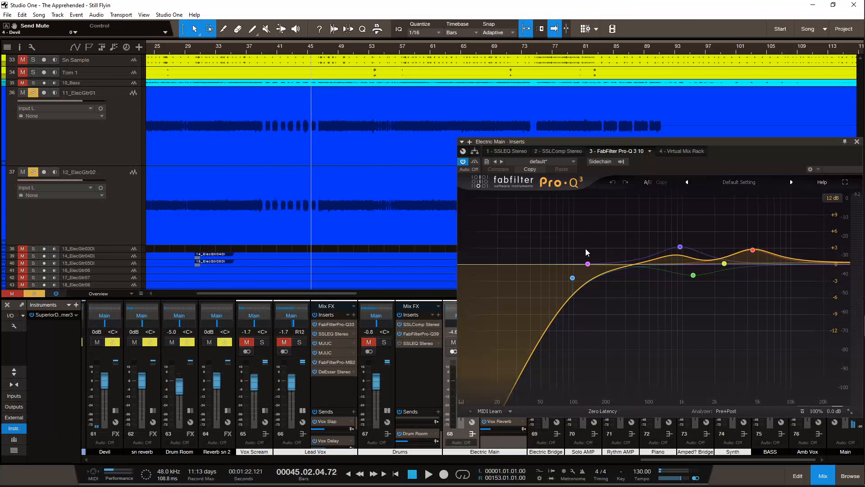
mouse_move(685, 249)
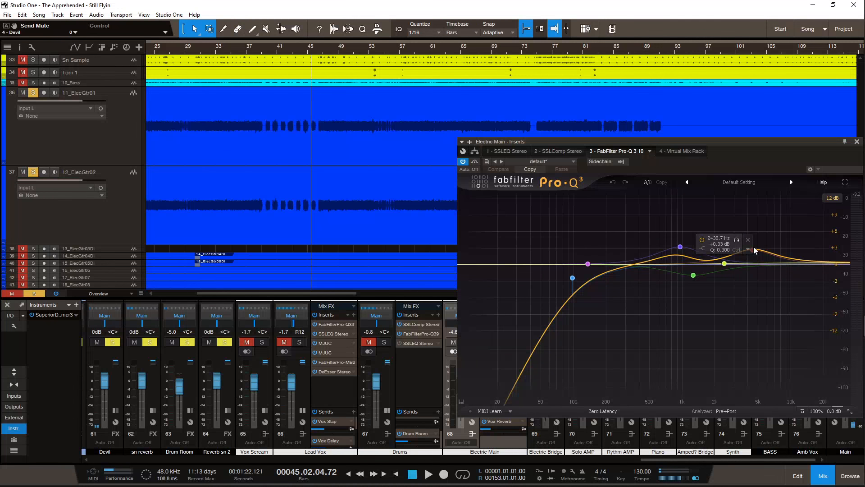
Step: Play the soloed Electric Main bus from about bar 45, comparing FabFilter Pro-Q 3 bypassed and active, and stop playback
drag(310, 52, 283, 57)
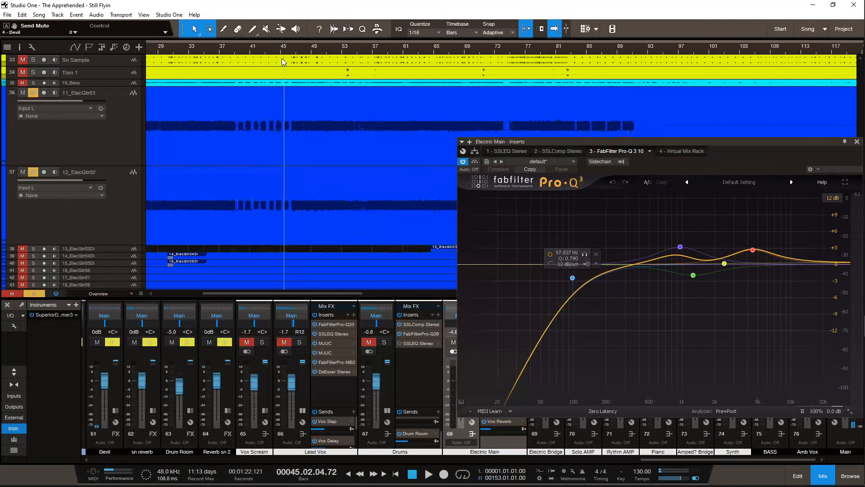
key(space)
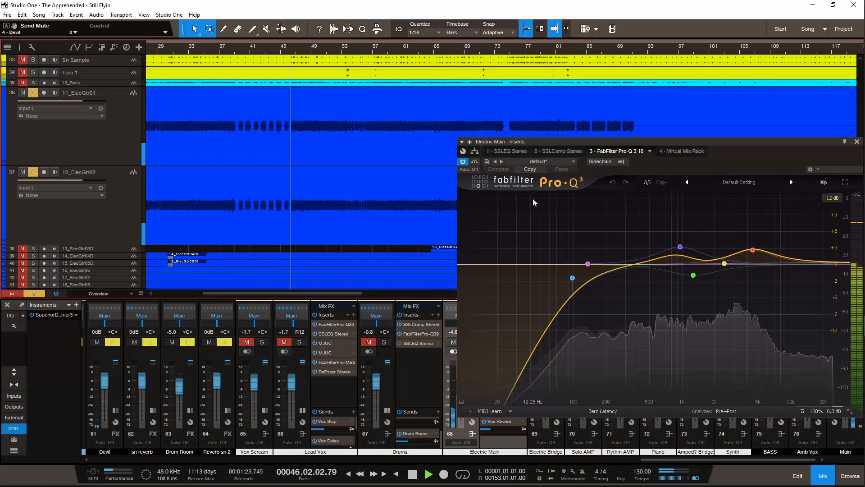
click(464, 162)
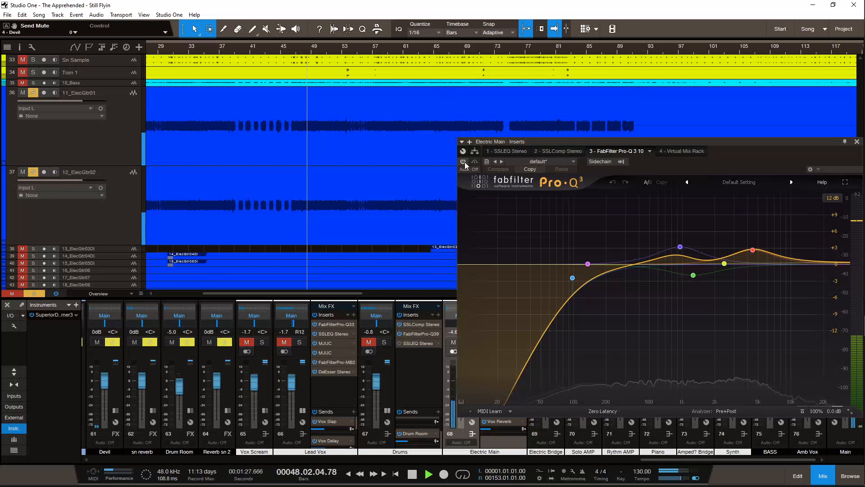
click(464, 162)
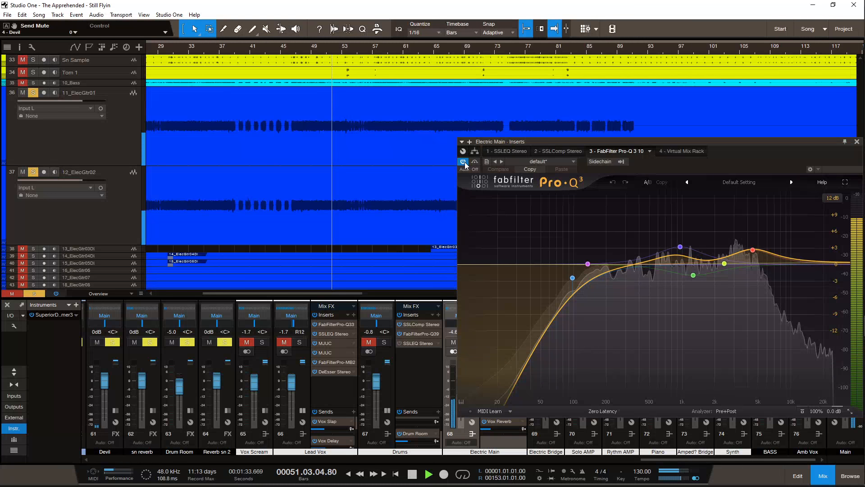
key(space)
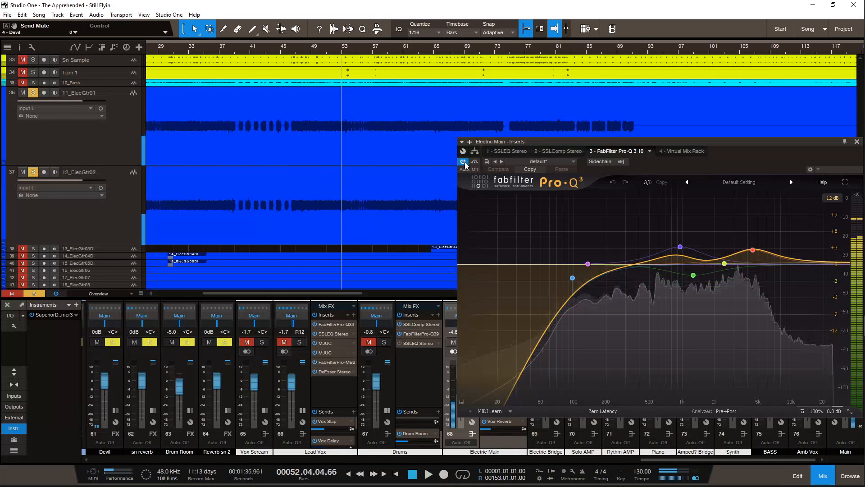
Step: Open Electric Main's SSLEQ Stereo beside the FabFilter Pro-Q 3 window to compare both EQs, and close the SSL EQ
drag(805, 143, 750, 90)
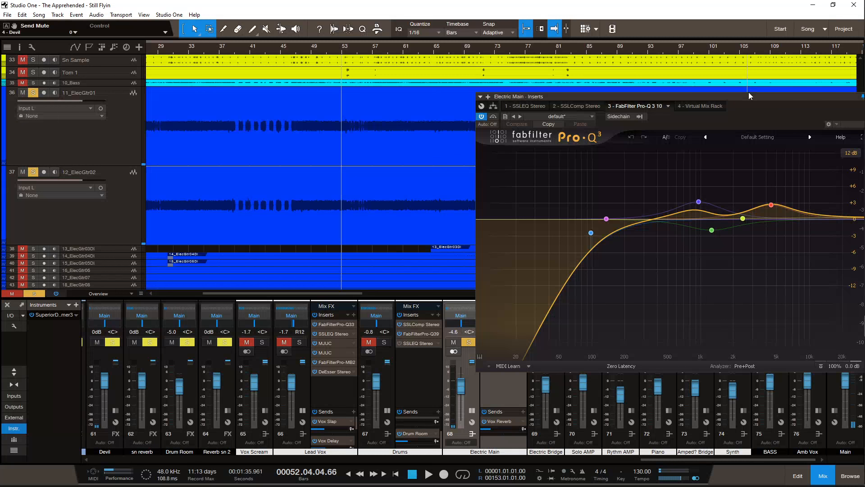
drag(623, 95, 688, 102)
click(503, 324)
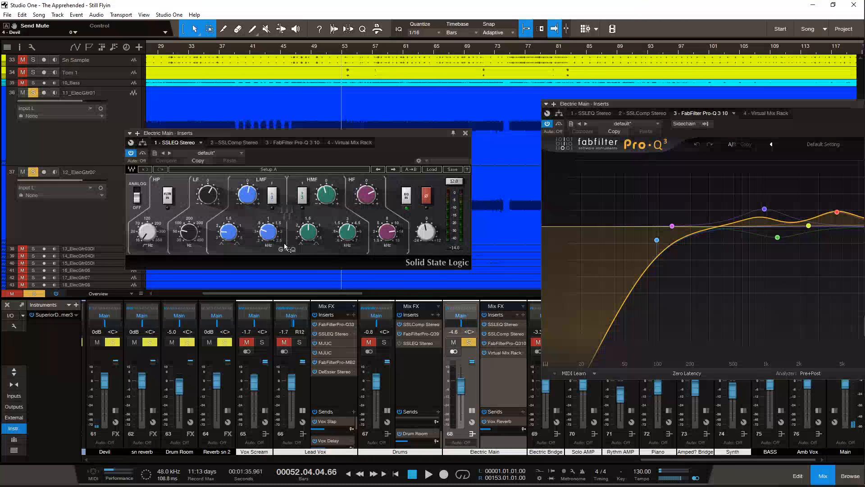
drag(721, 103, 651, 91)
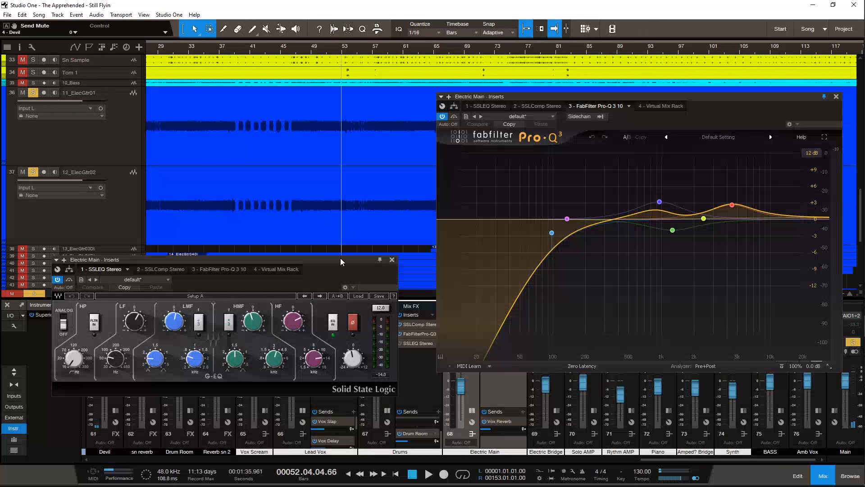
drag(340, 258, 334, 244)
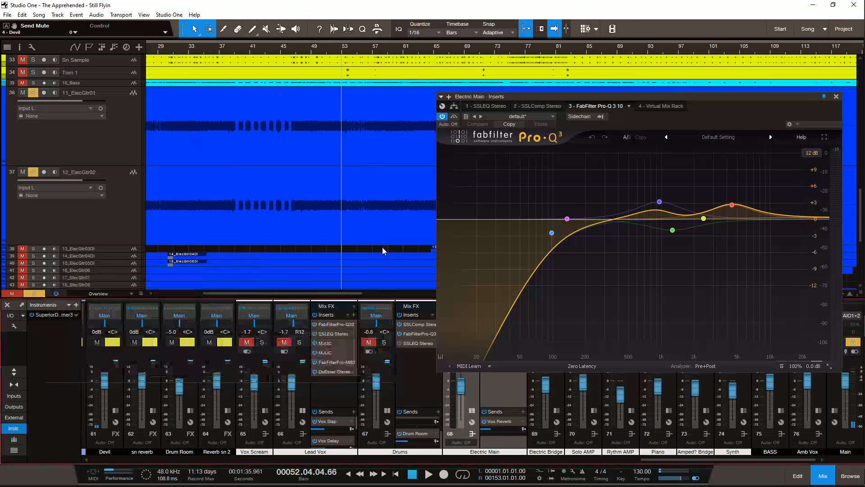
click(386, 246)
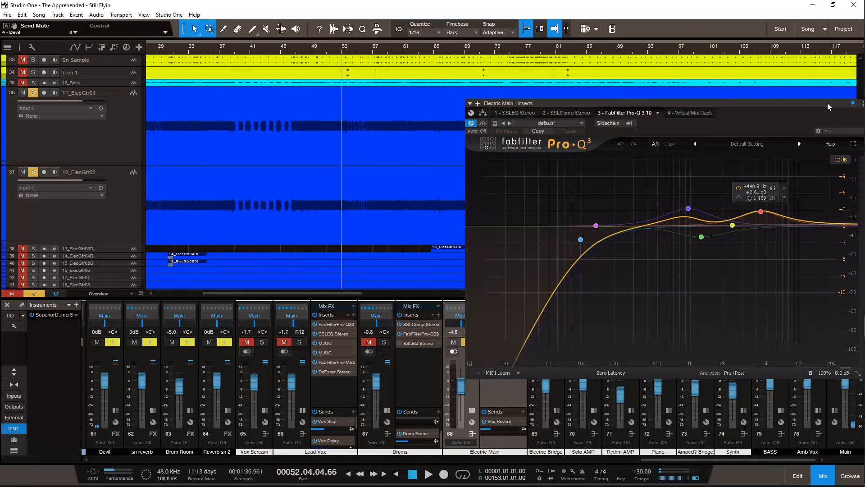
Step: Close the FabFilter Pro-Q 3 window on Electric Main and save the song
drag(827, 103, 598, 94)
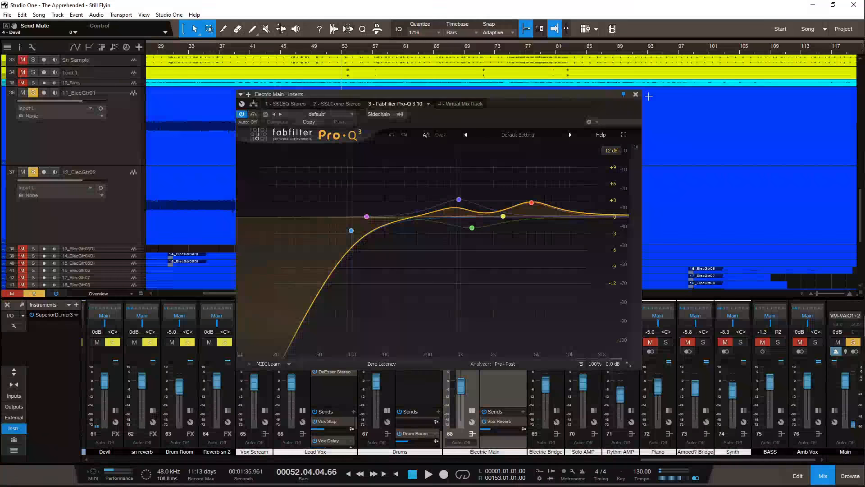
click(635, 94)
scroll(629, 256, right, 2)
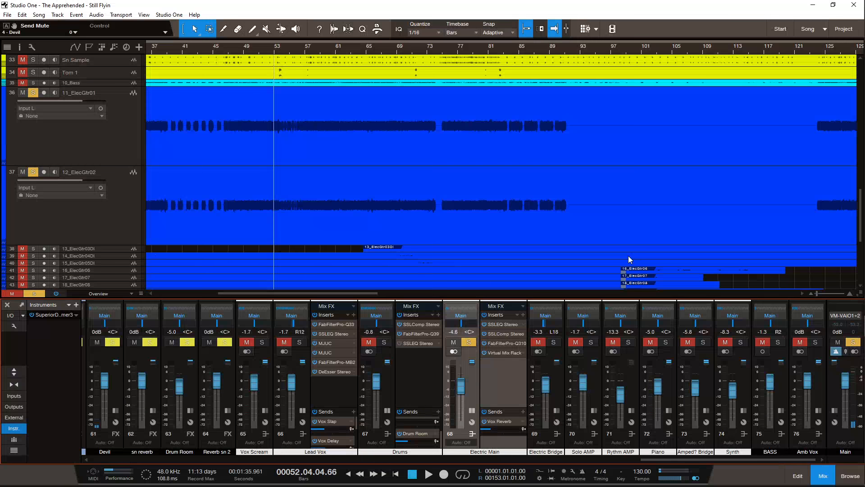
key(ctrl+s)
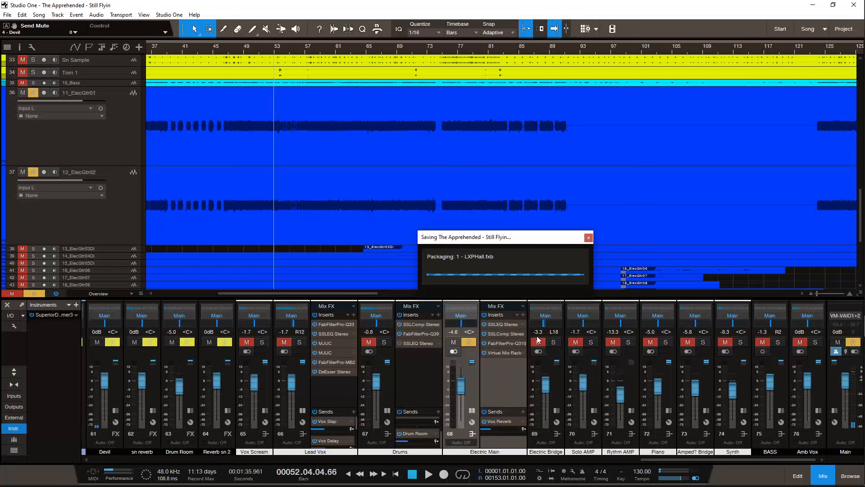
Step: Open the Virtual Mix Rack on Electric Main, inspect the Custom Series Lift module's settings, and close the window
click(499, 353)
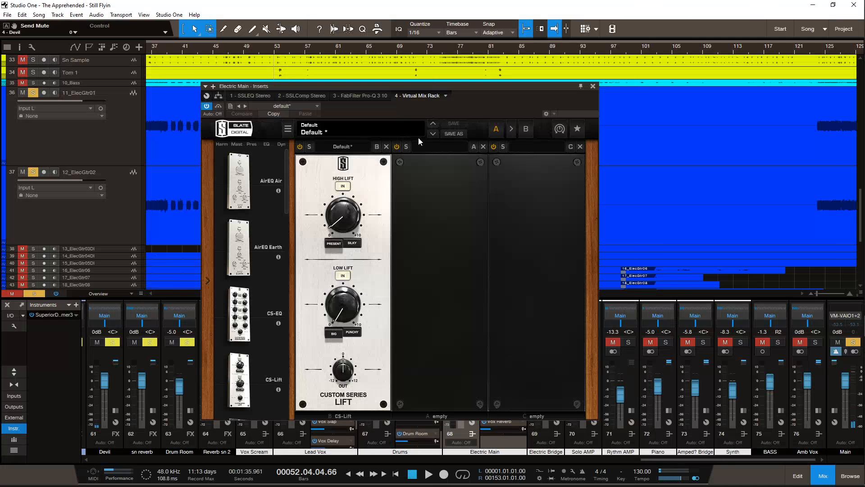
drag(407, 85, 677, 78)
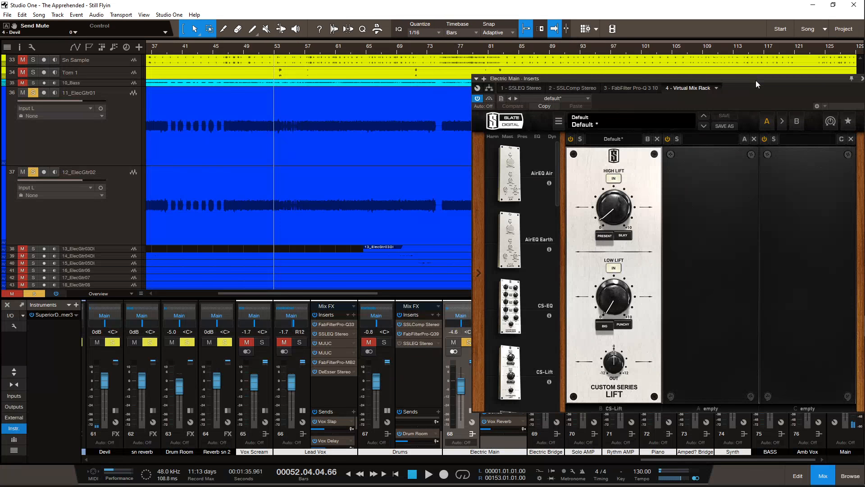
drag(756, 81, 684, 90)
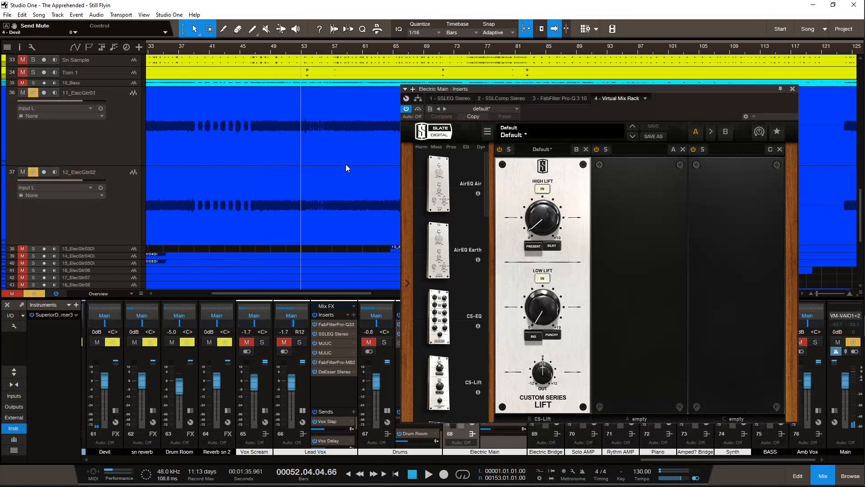
key(ctrl+s)
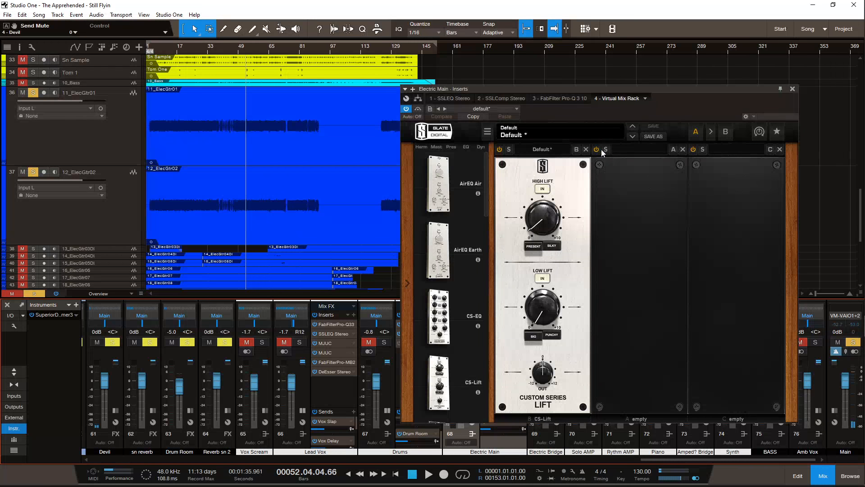
key(Escape)
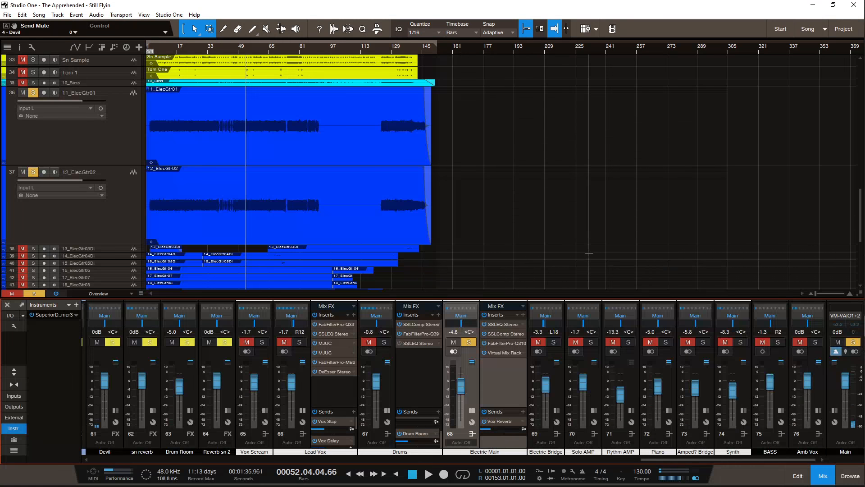
Step: Review the arrangement's vocal, drum, guitar and synth tracks, hiding the mixer for a taller view and restoring it
scroll(589, 254, down, 5)
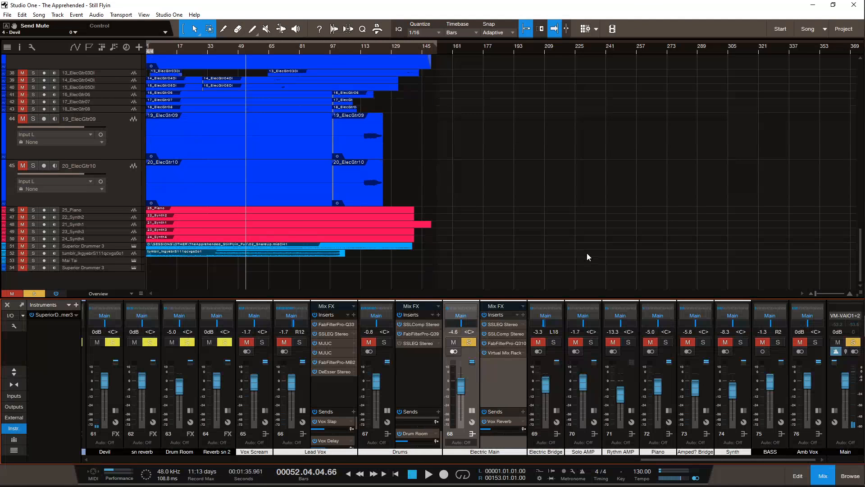
scroll(587, 253, up, 6)
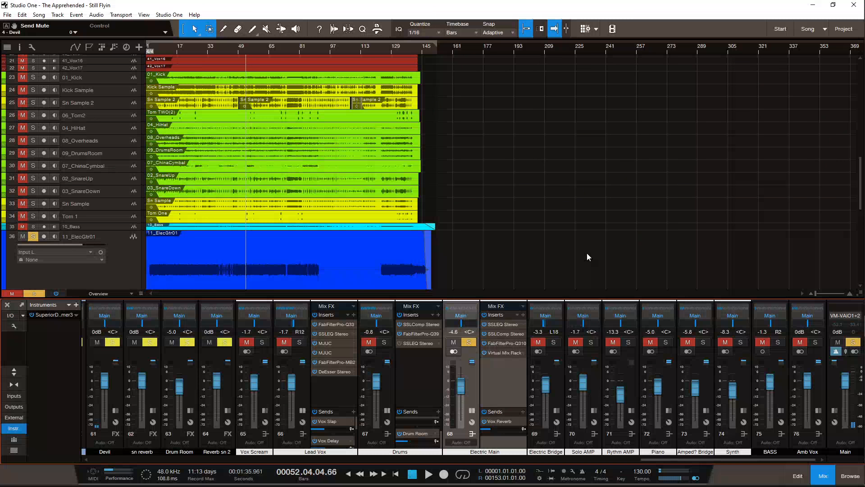
scroll(587, 254, up, 3)
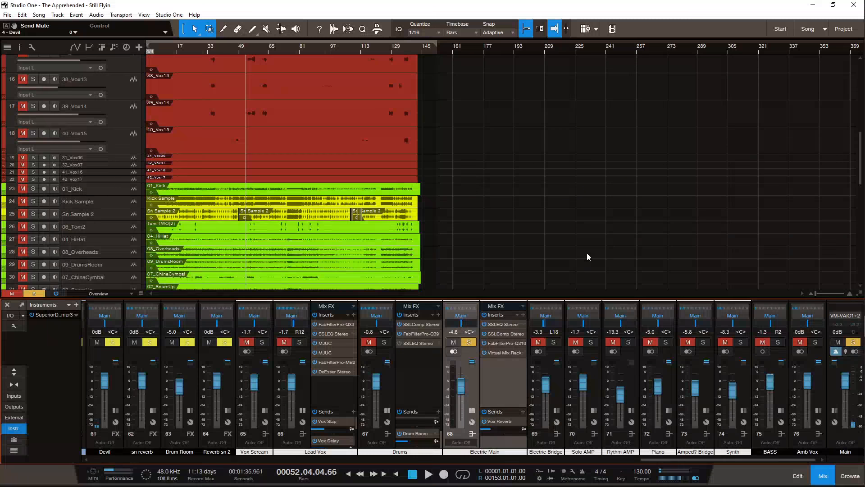
click(822, 477)
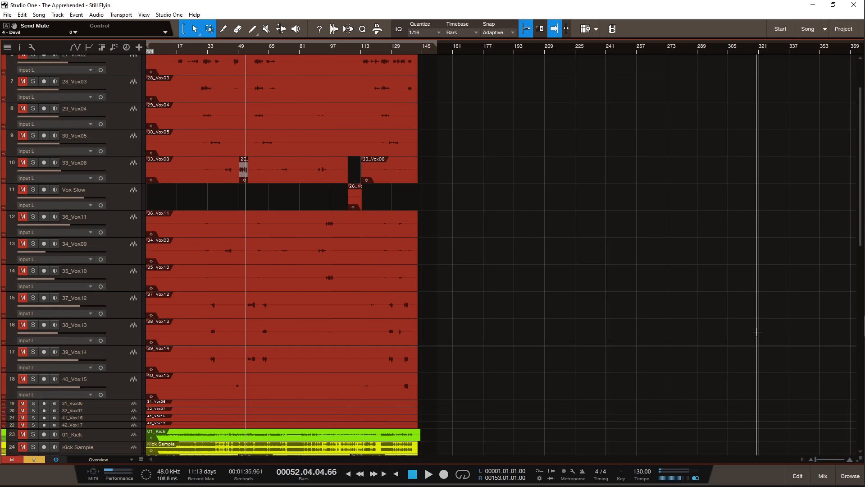
scroll(757, 332, down, 5)
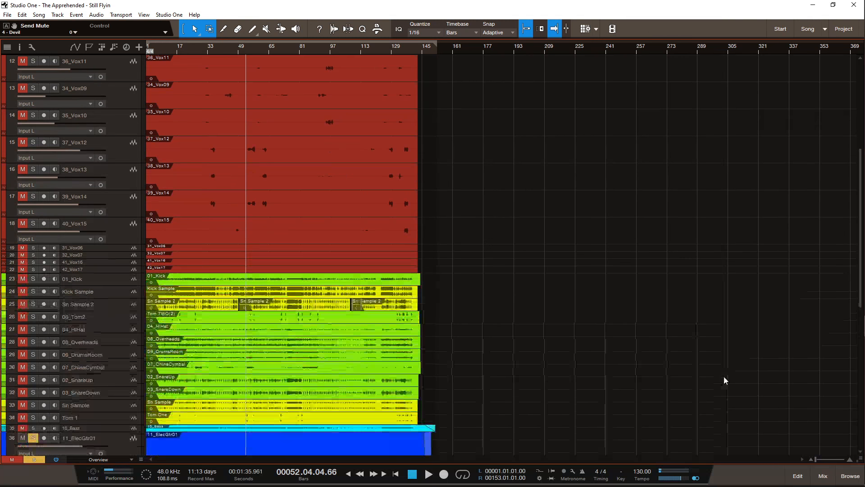
scroll(724, 376, down, 11)
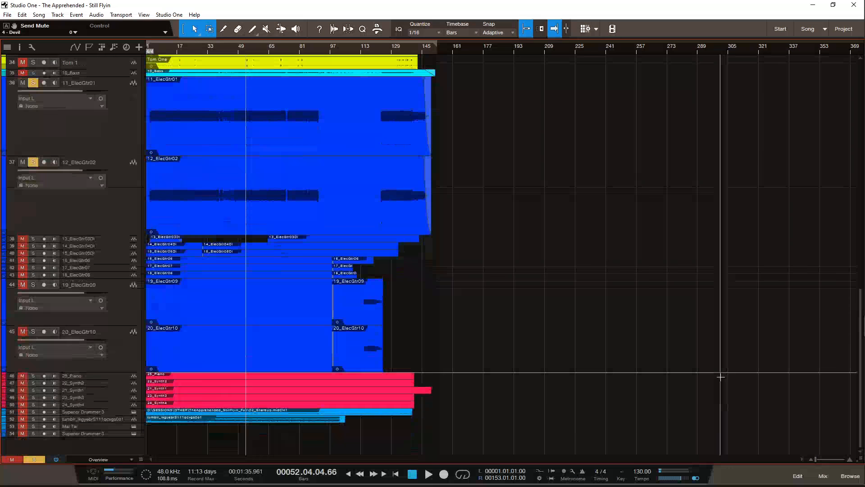
scroll(721, 376, up, 4)
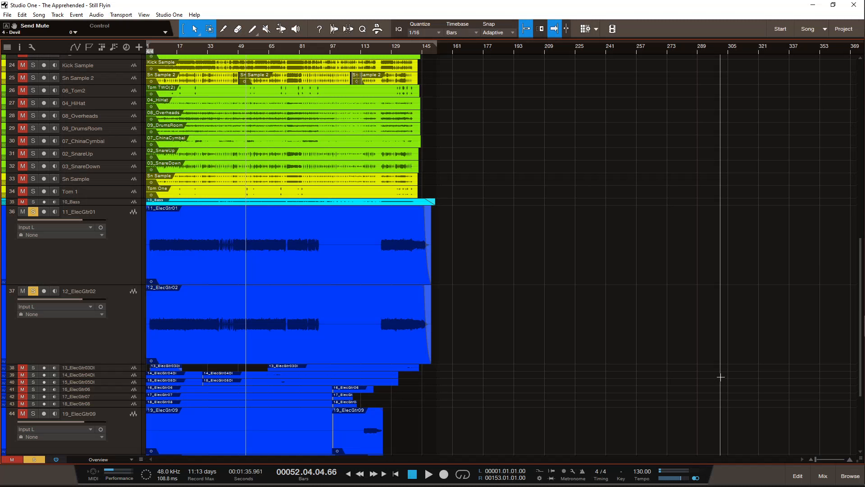
click(824, 476)
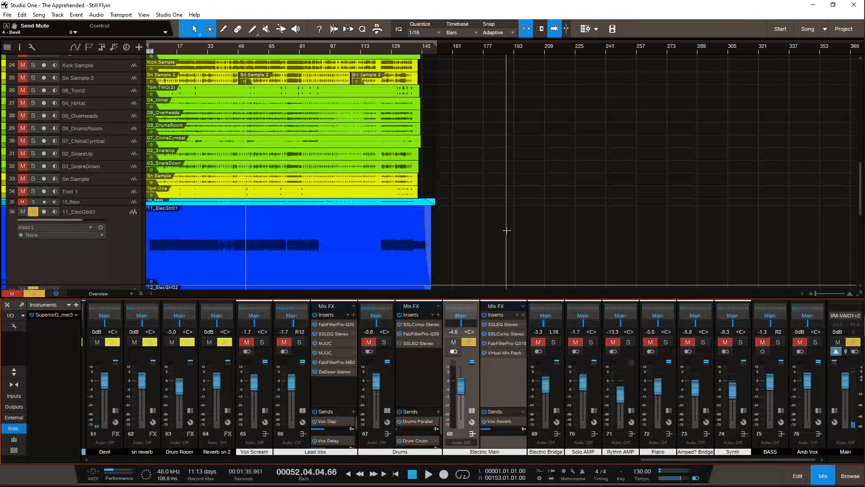
Step: Look through the Drums and Lead Vox bus sends, open the Devil channel's DevilLocDeluxe insert to inspect it, and close it
scroll(507, 230, down, 3)
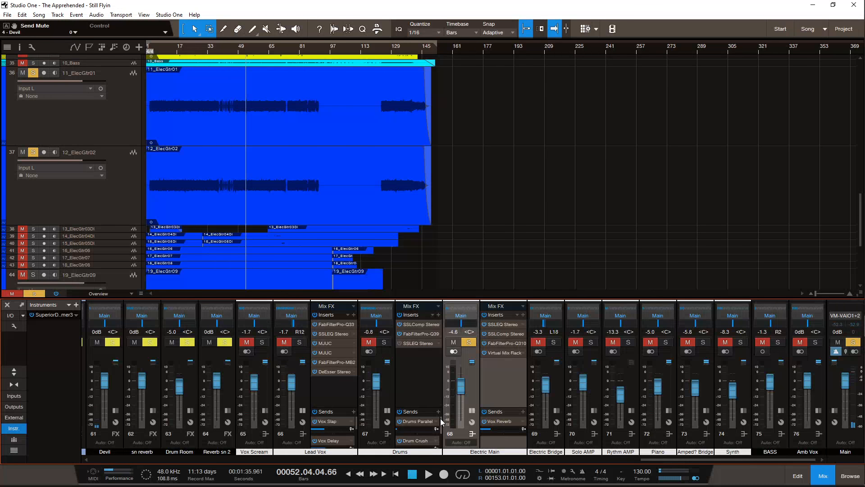
scroll(441, 421, down, 2)
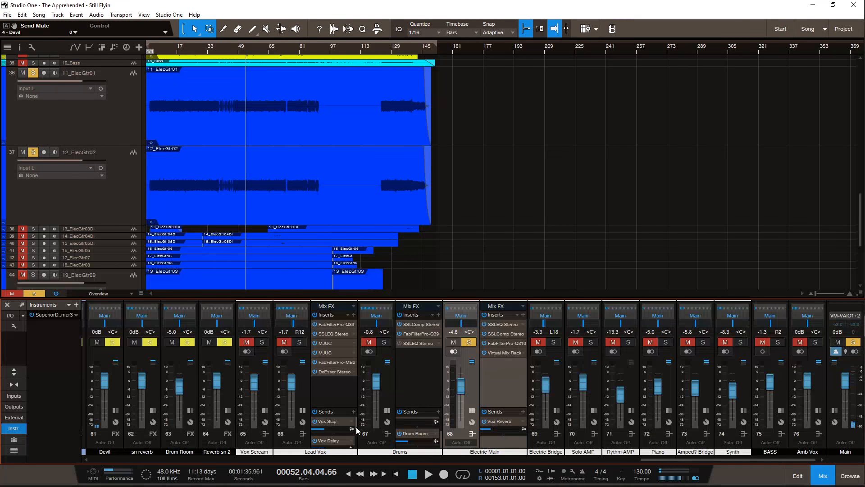
scroll(356, 430, down, 2)
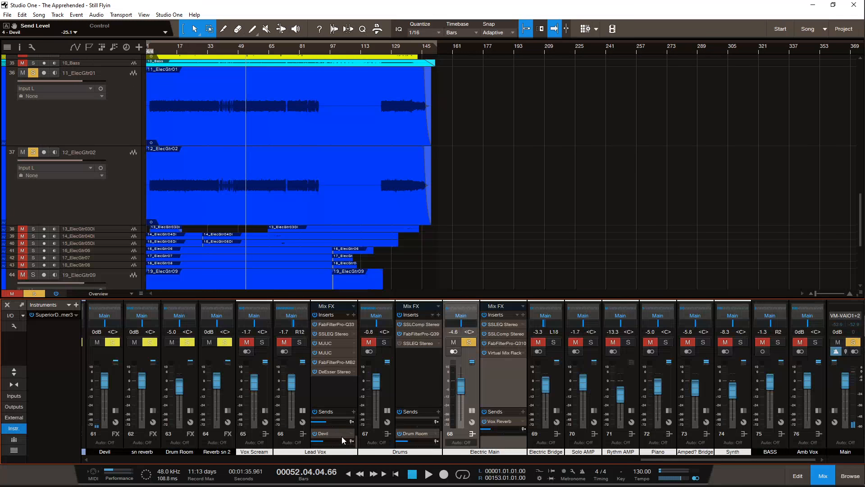
click(341, 436)
drag(709, 158, 711, 119)
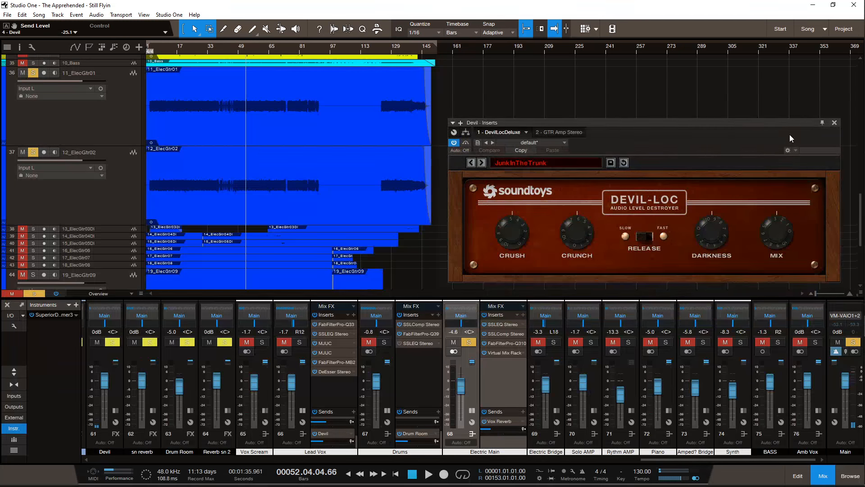
click(835, 123)
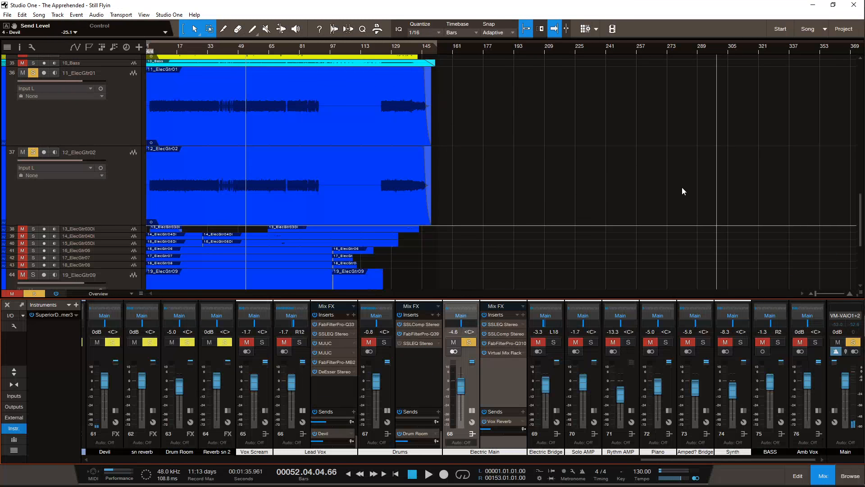
scroll(682, 188, up, 10)
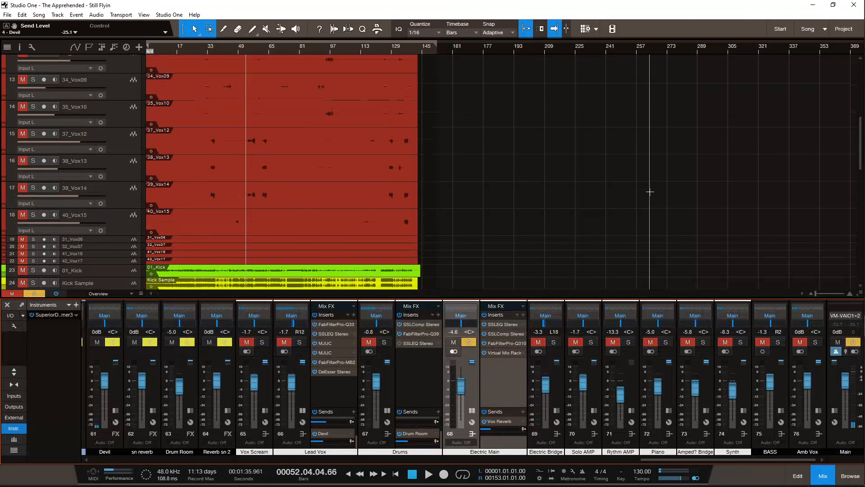
scroll(650, 191, up, 5)
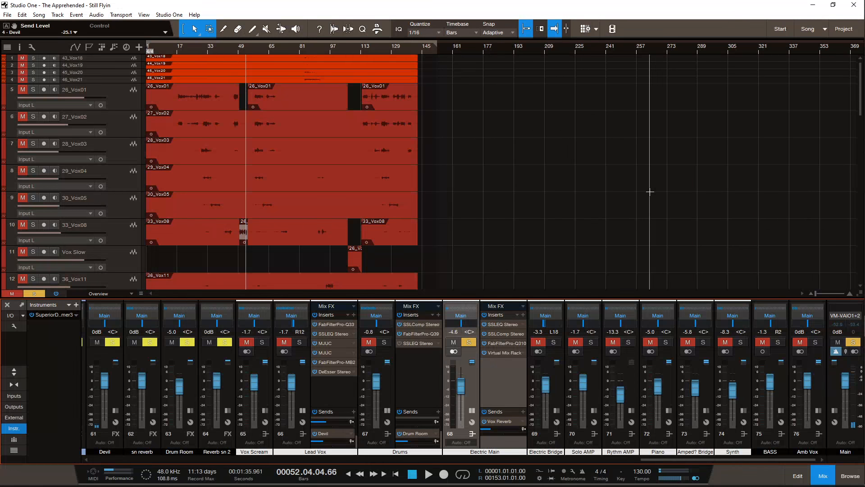
scroll(470, 203, down, 10)
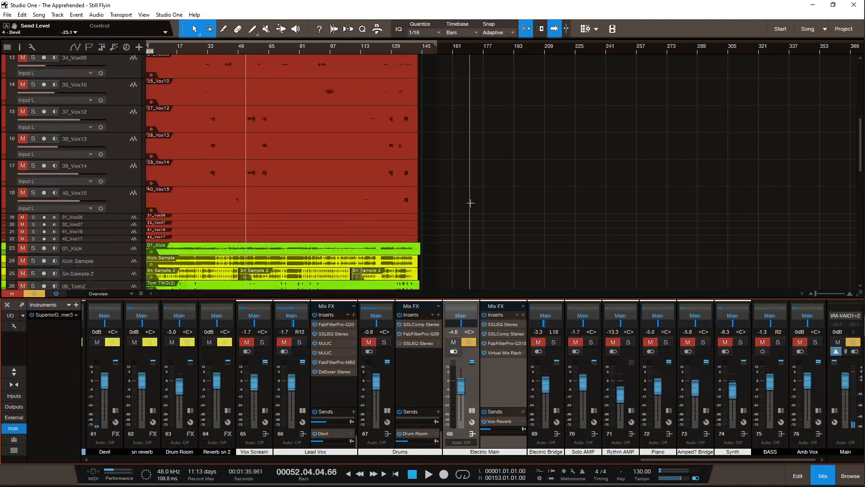
scroll(470, 203, down, 4)
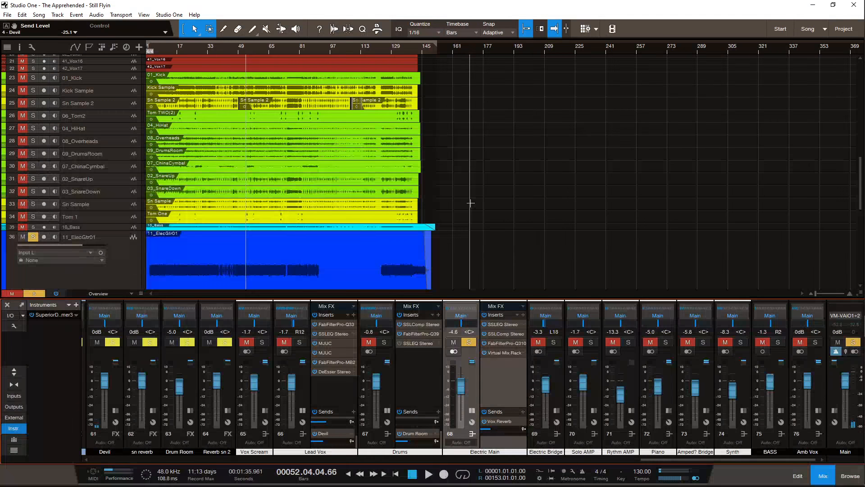
Step: Look over the electric guitar, piano and synth tracks in the arrangement, stretching the timeline for a closer view, and save the song
scroll(470, 203, down, 8)
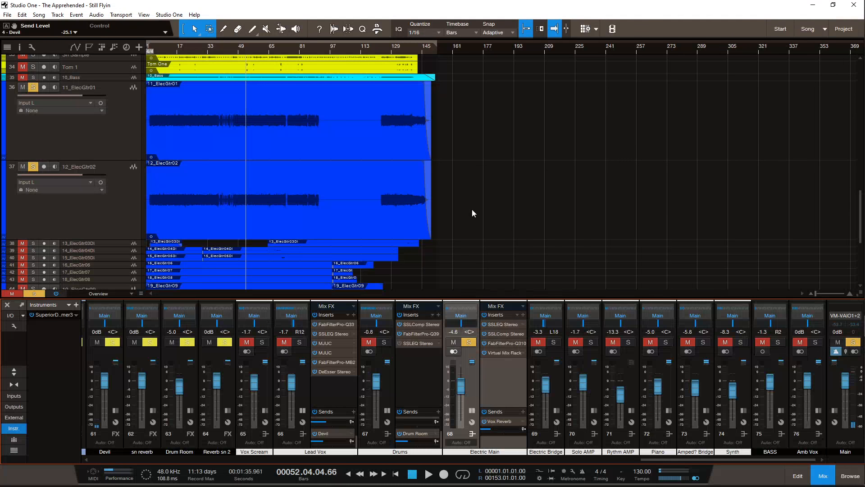
key(ctrl+s)
scroll(485, 234, up, 1)
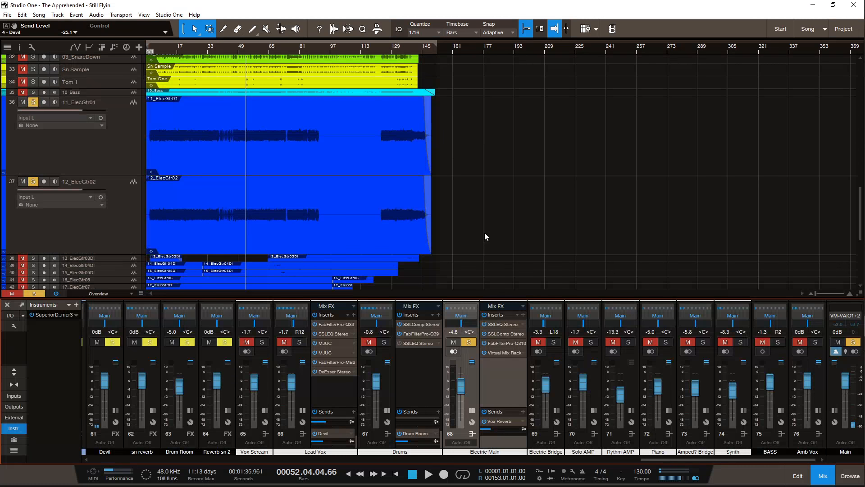
scroll(485, 233, down, 3)
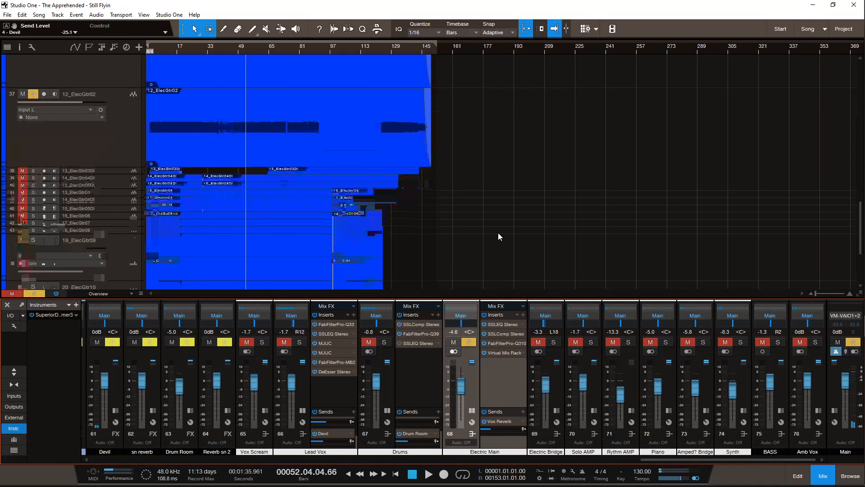
scroll(498, 232, up, 3)
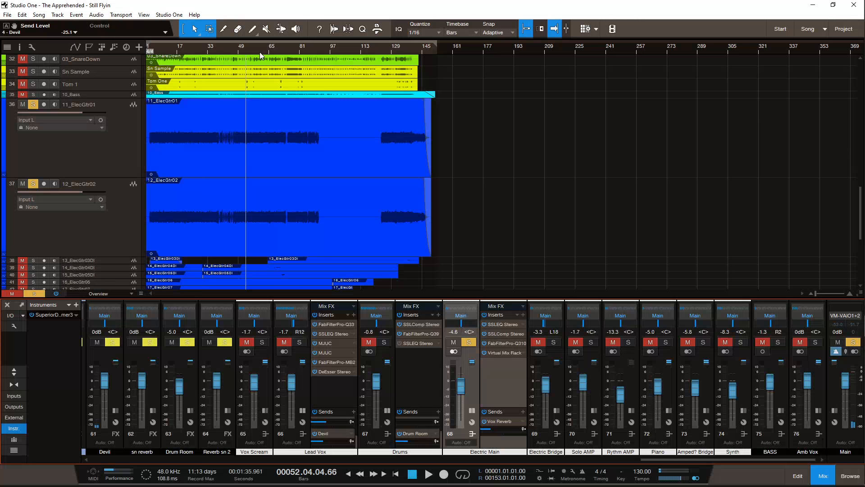
scroll(259, 53, up, 2)
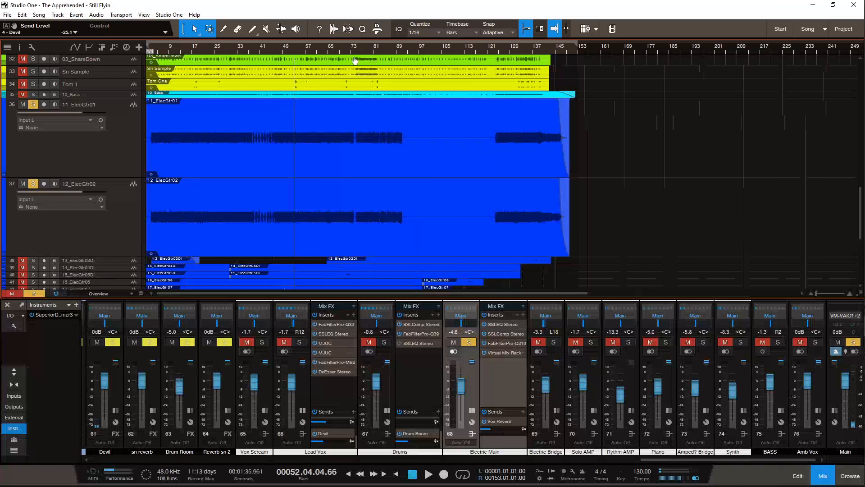
scroll(544, 173, up, 1)
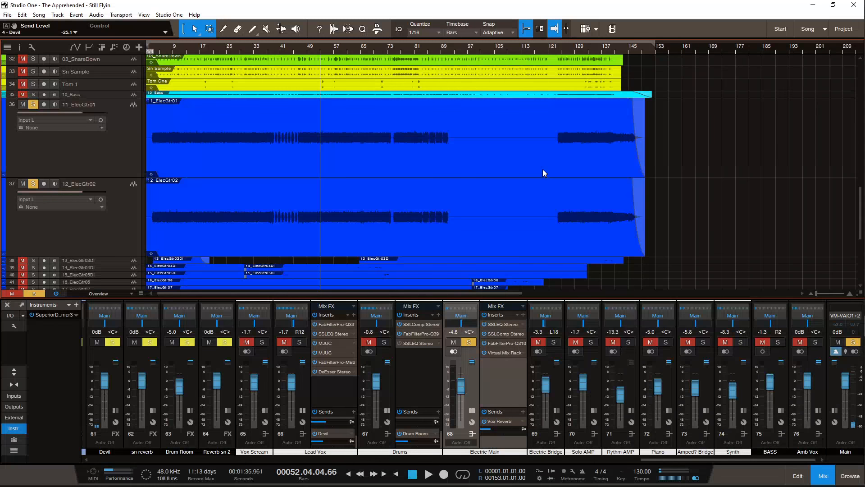
scroll(543, 170, down, 6)
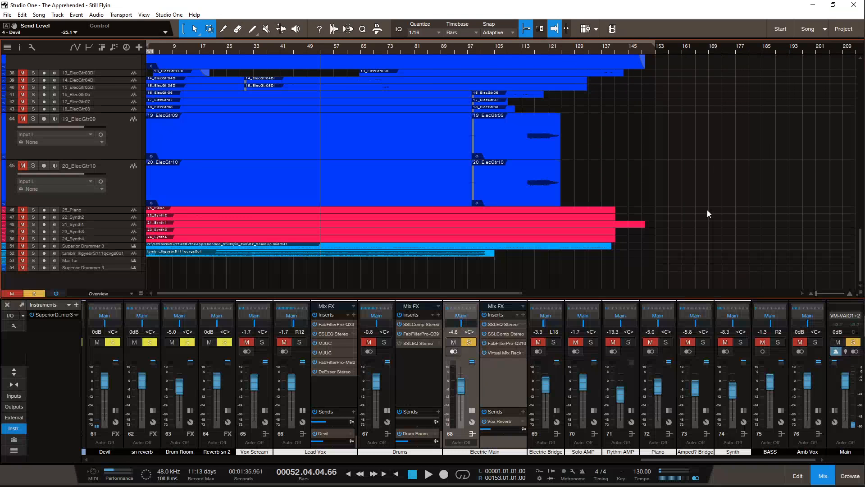
key(ctrl+s)
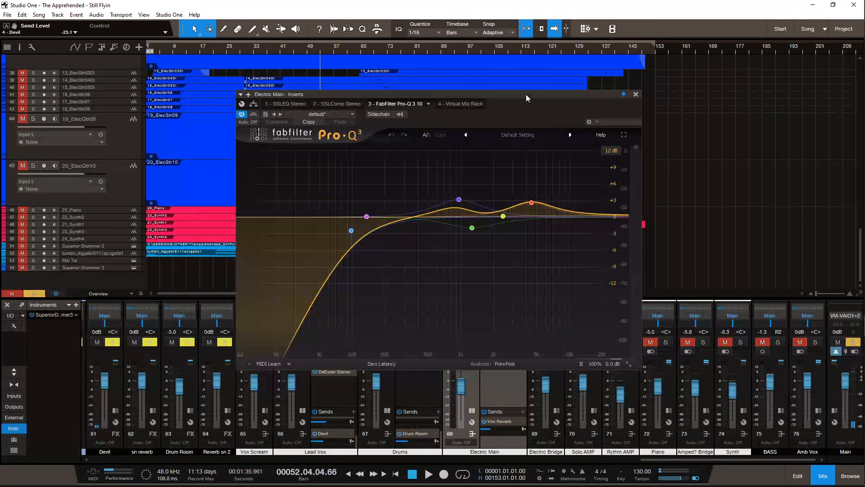
Step: Raise Band 4 of Electric Main's Pro-Q 3 to about +3.27 dB near 4.5 kHz and save the song
drag(526, 94, 500, 113)
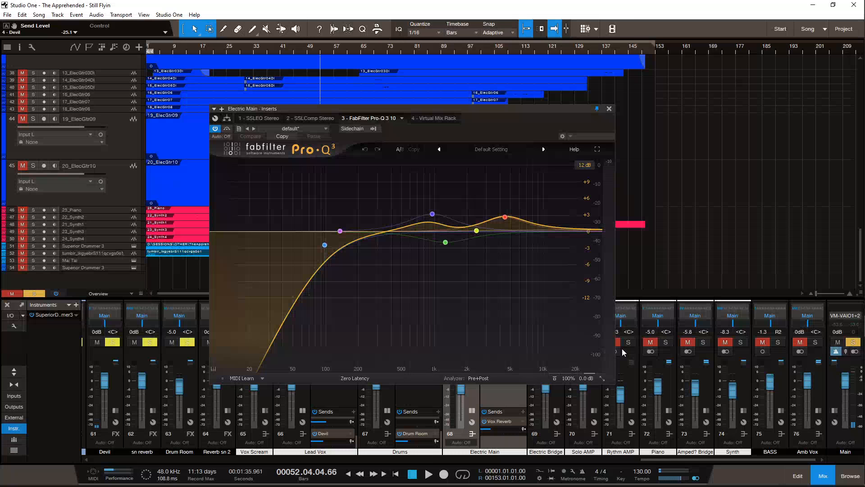
drag(548, 109, 747, 155)
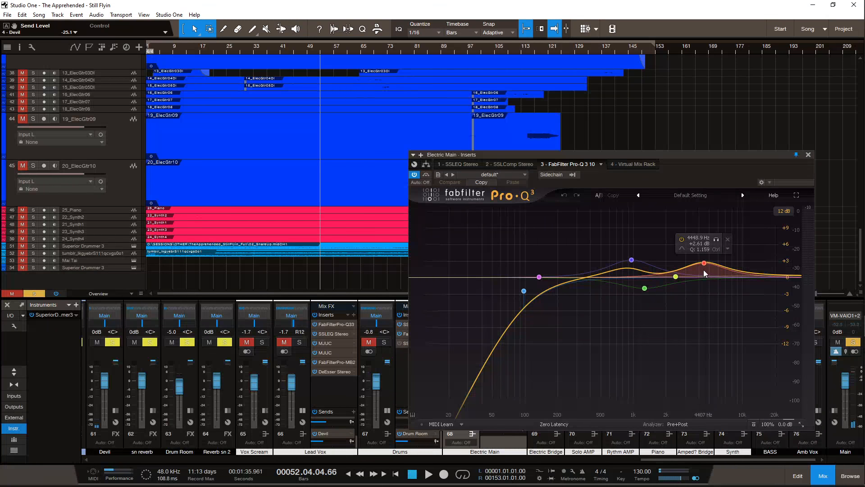
drag(705, 264, 705, 257)
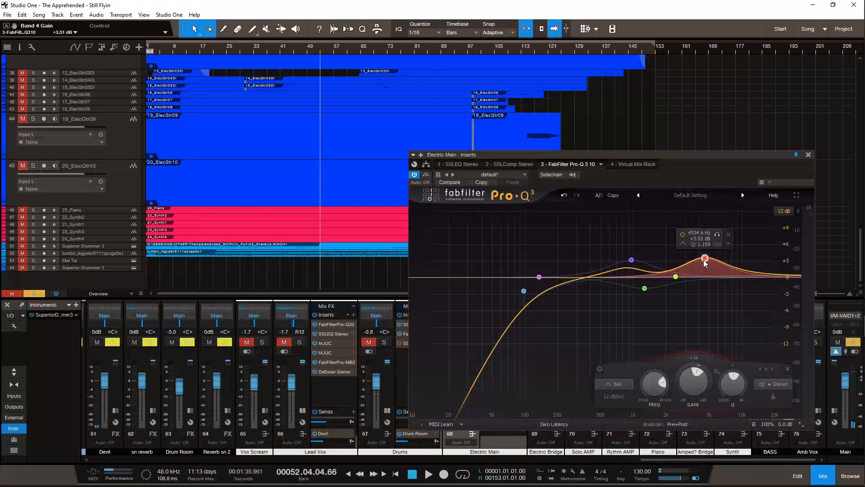
drag(705, 257, 705, 265)
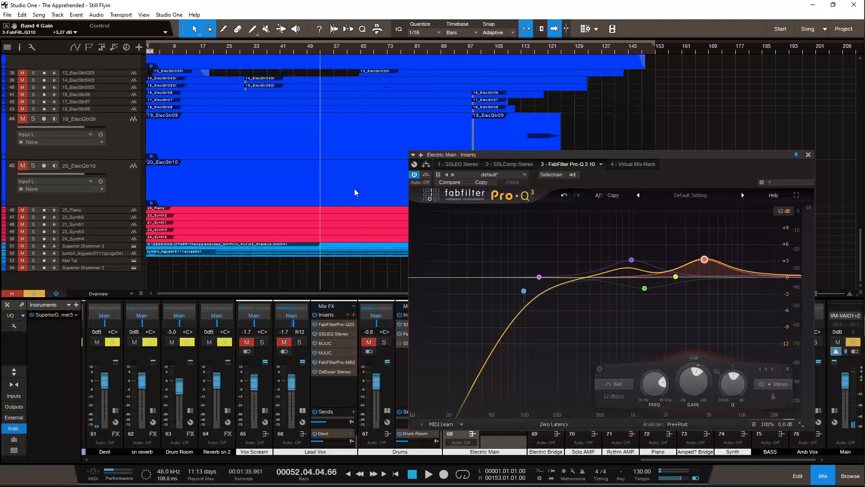
scroll(356, 189, right, 5)
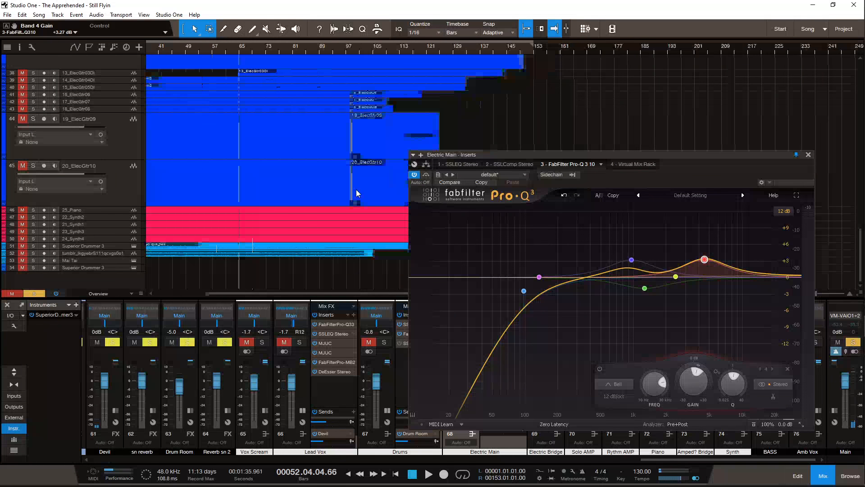
scroll(356, 194, left, 5)
key(ctrl+s)
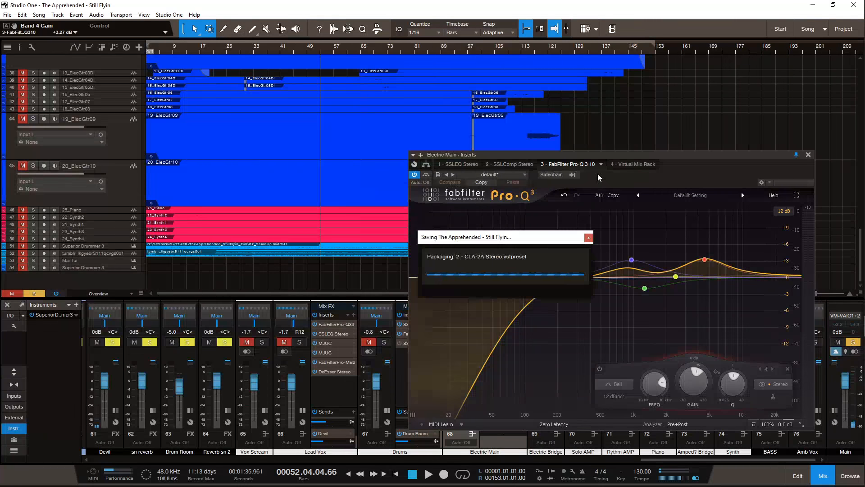
drag(736, 155, 649, 131)
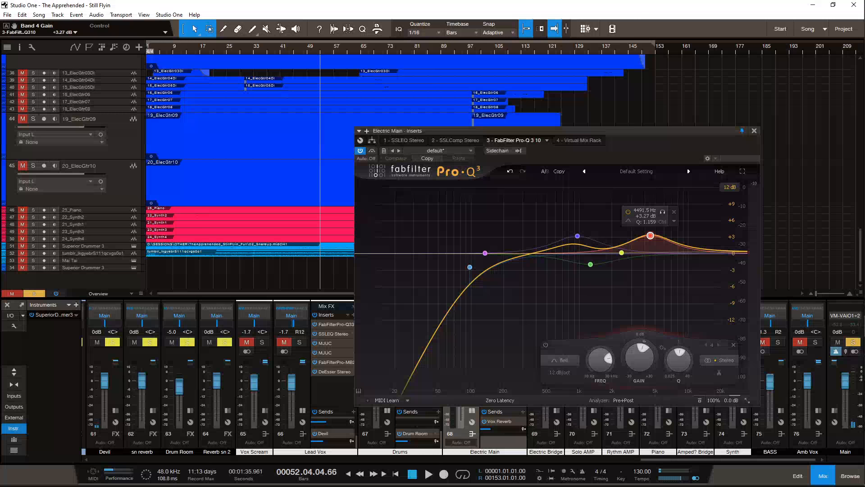
Step: Switch to the YouTube live chat, highlight the question "Why we should not mix our own songs", then return to Studio One and save
mouse_move(852, 93)
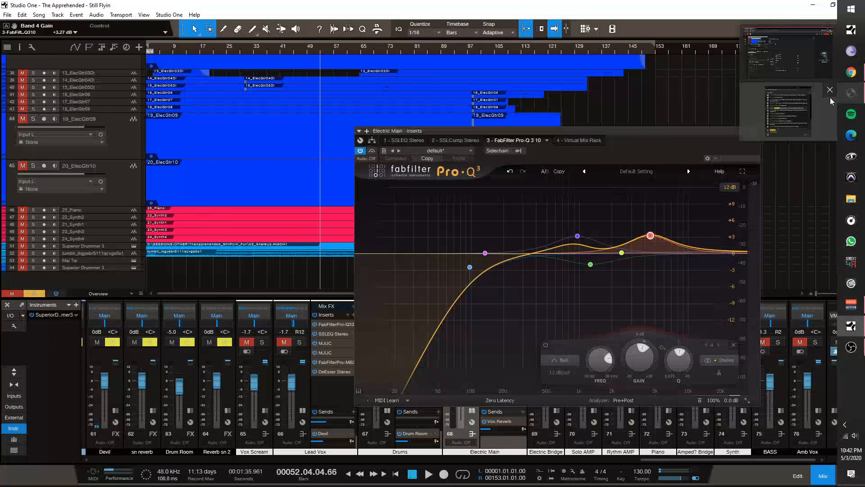
click(830, 97)
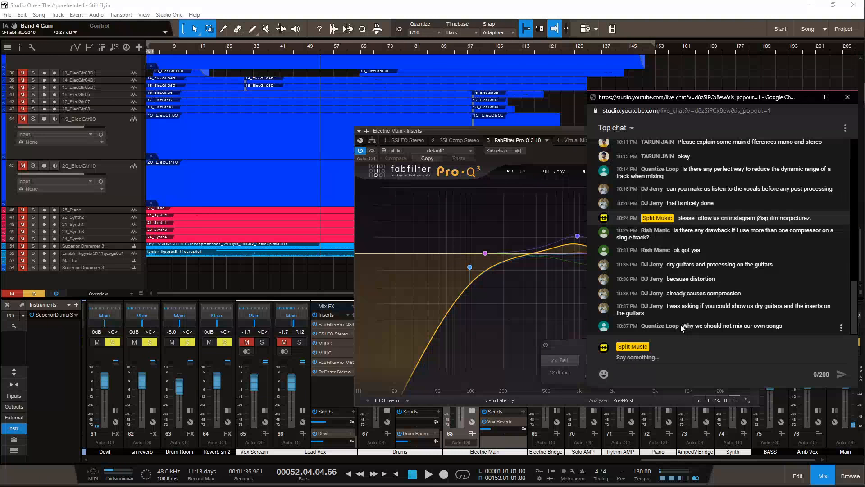
drag(681, 325, 788, 329)
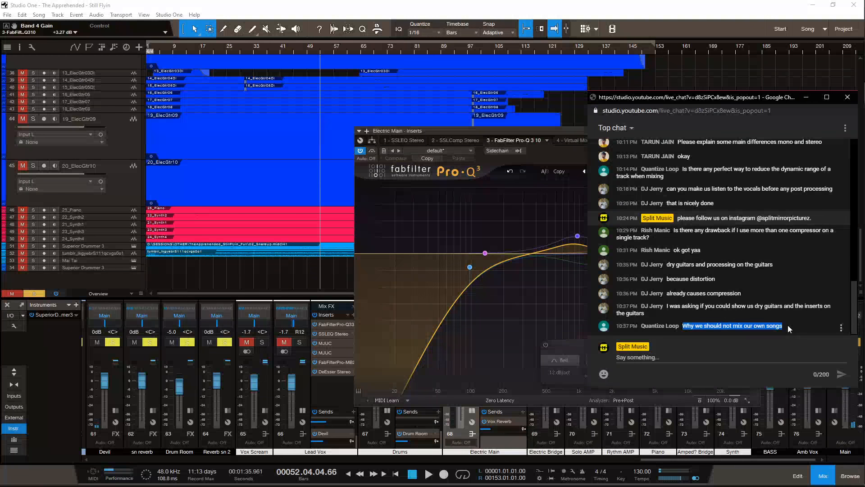
click(797, 327)
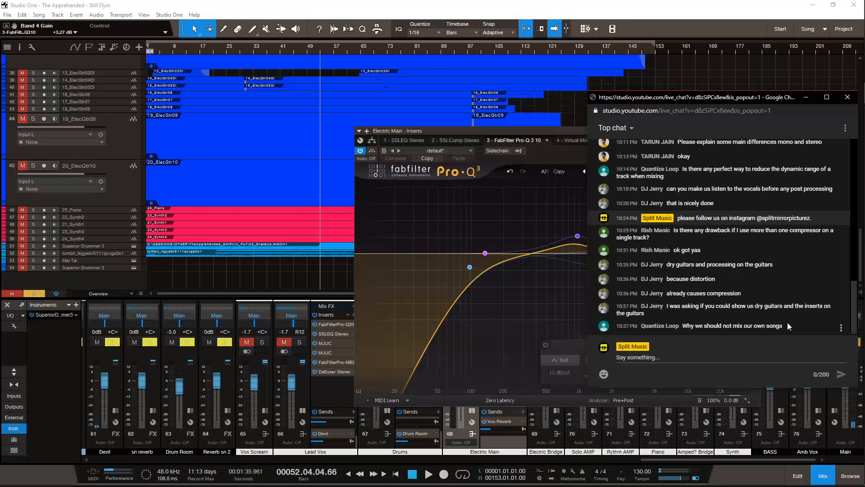
drag(579, 132, 626, 99)
click(799, 96)
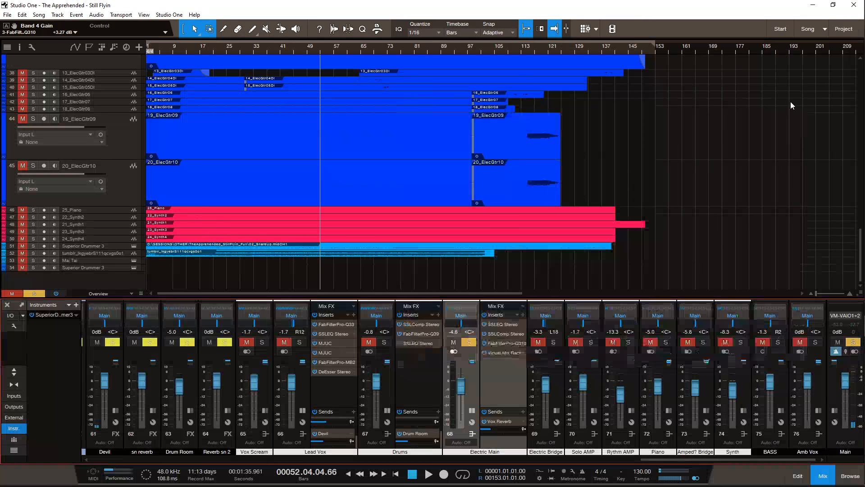
key(ctrl+s)
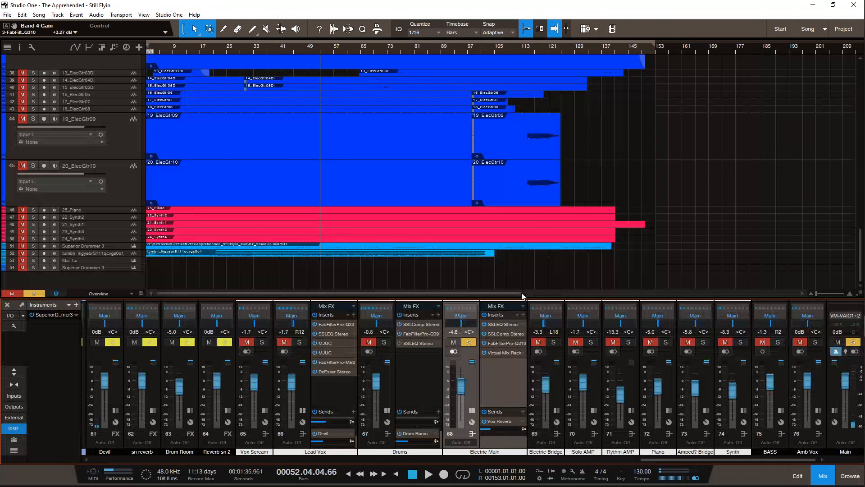
Step: Check the live chat for new messages and the YouTube Studio live stream dashboard, then return to Studio One
mouse_move(863, 318)
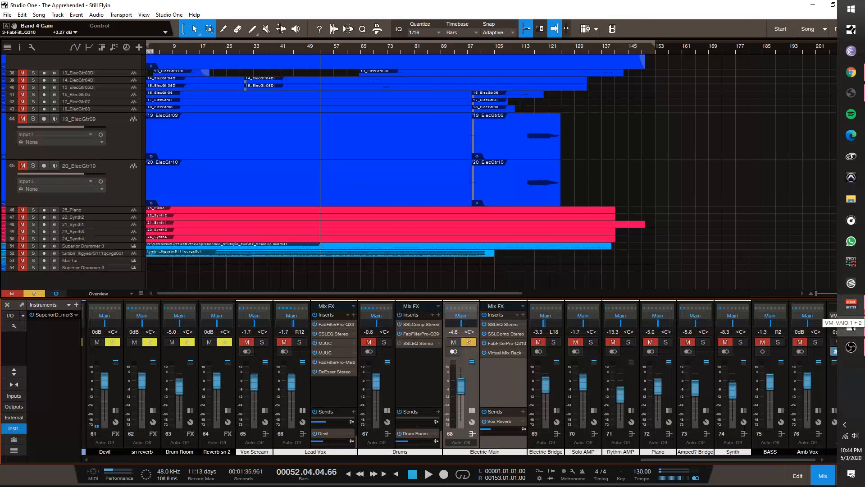
click(851, 93)
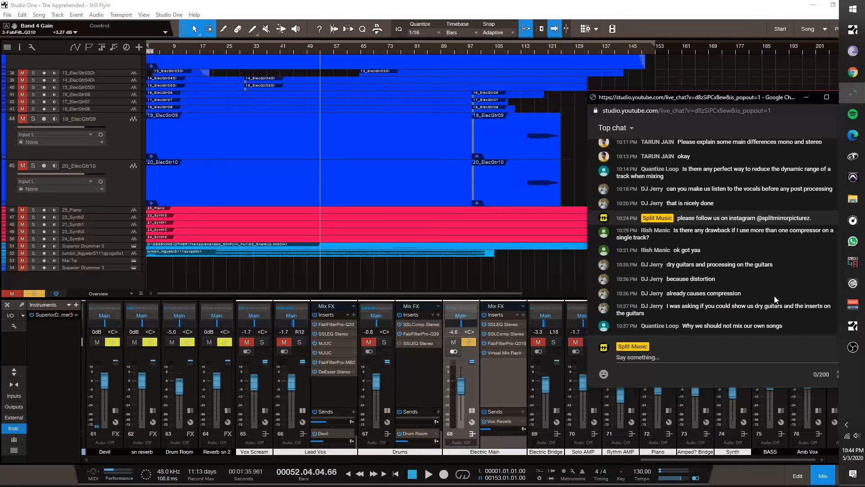
key(alt+Tab)
scroll(666, 217, right, 2)
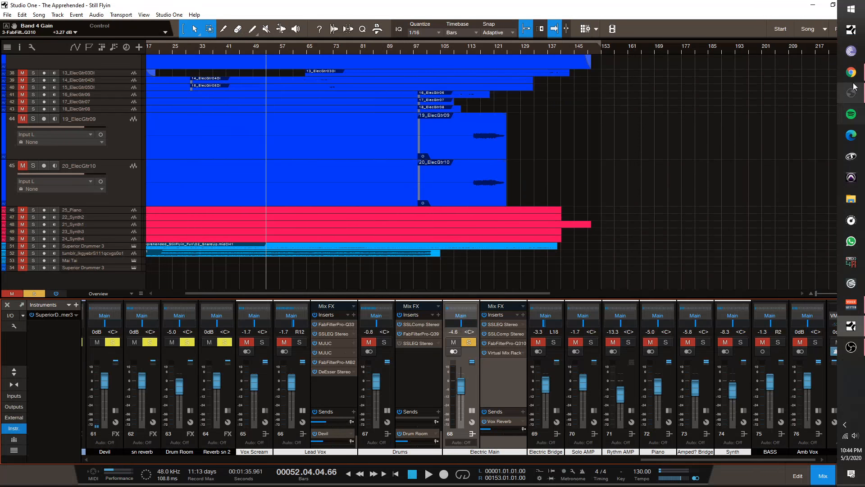
click(852, 77)
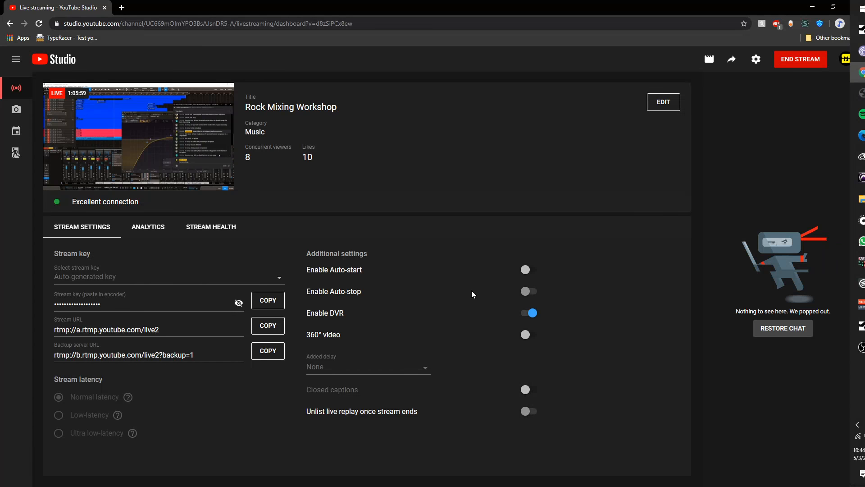
click(811, 5)
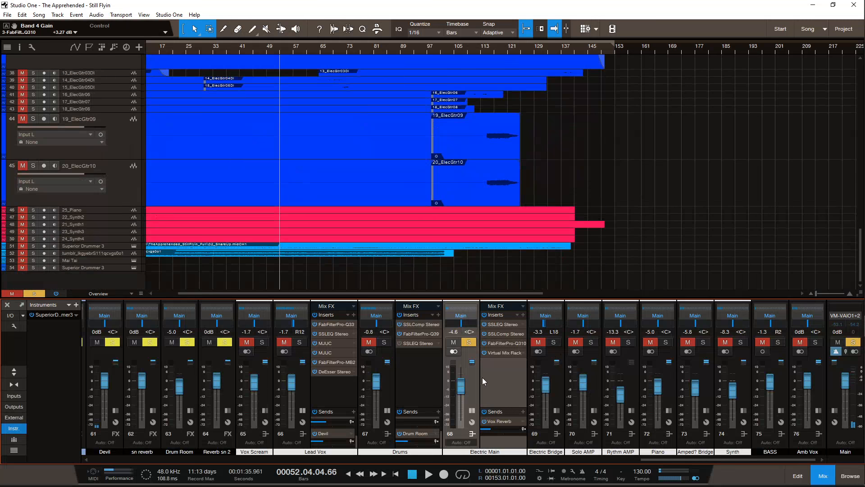
Step: Unsolo the Electric Main bus, solo the Solo AMP bus, and play the song from near the beginning
key(s)
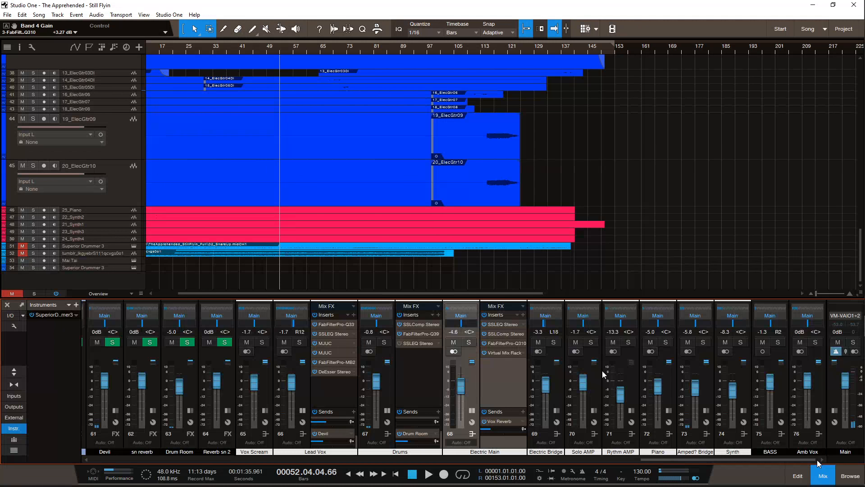
click(591, 342)
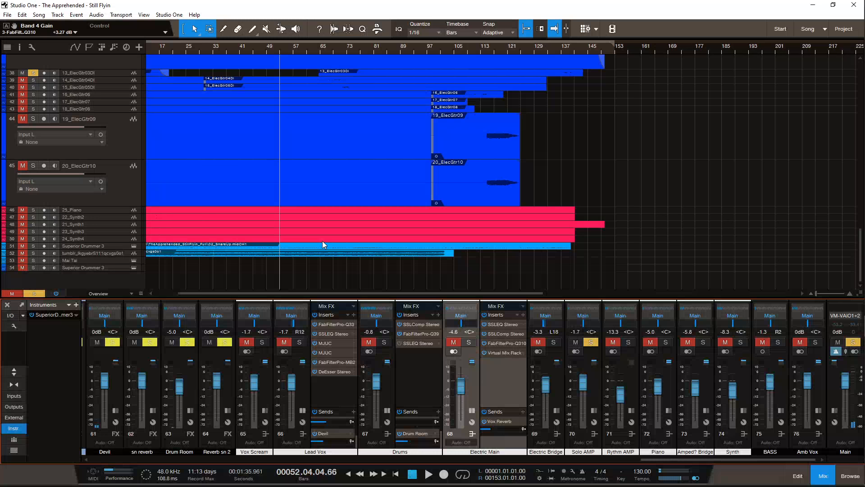
key(comma)
key(space)
click(154, 51)
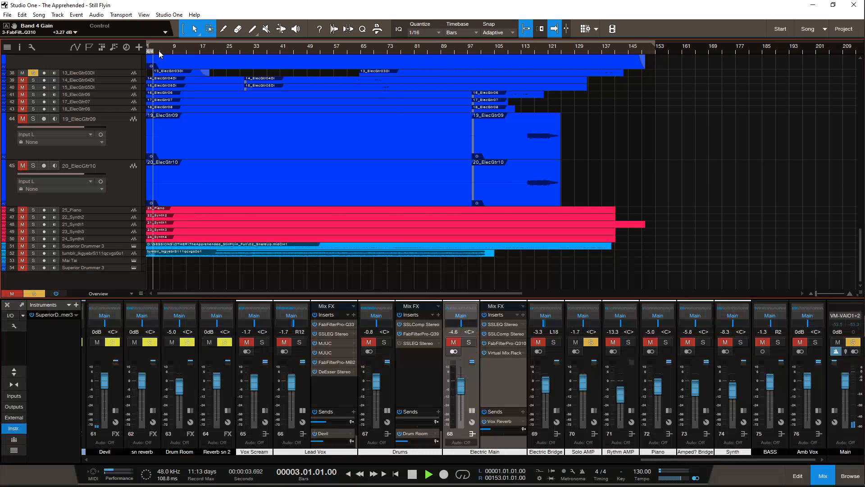
click(160, 51)
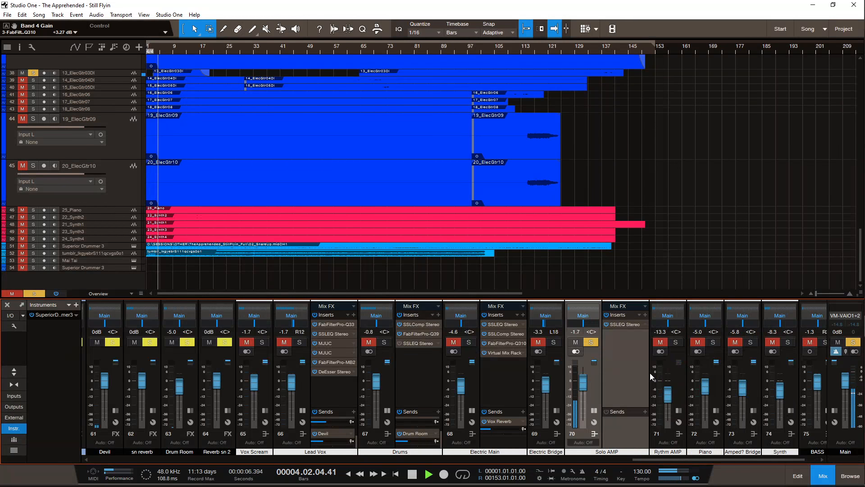
Step: Inspect the SSLEQ Stereo insert on Solo AMP during playback, save the song, and unsolo the bus
click(631, 325)
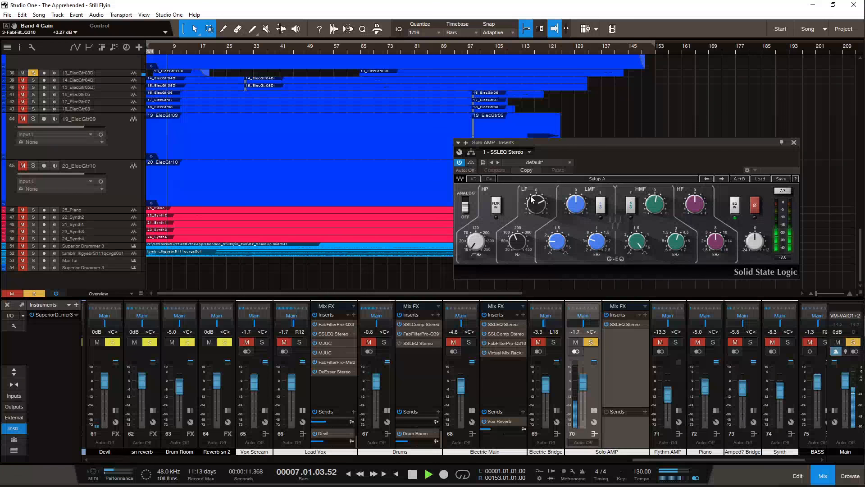
key(space)
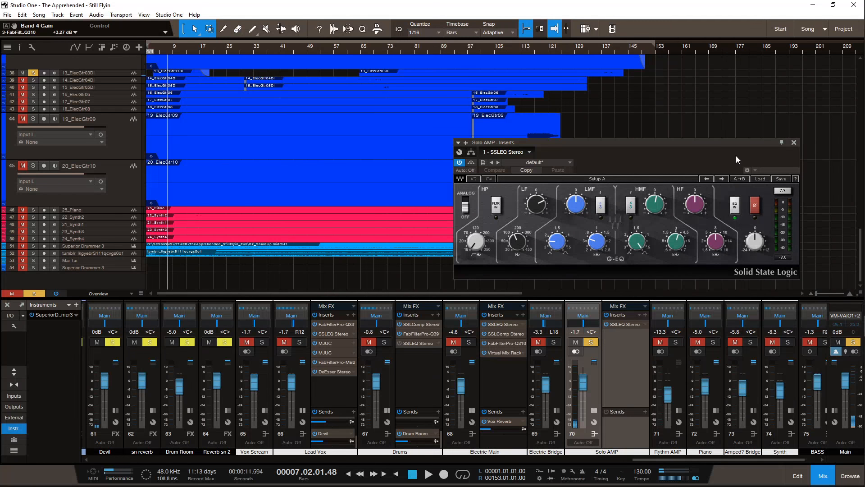
key(ctrl+s)
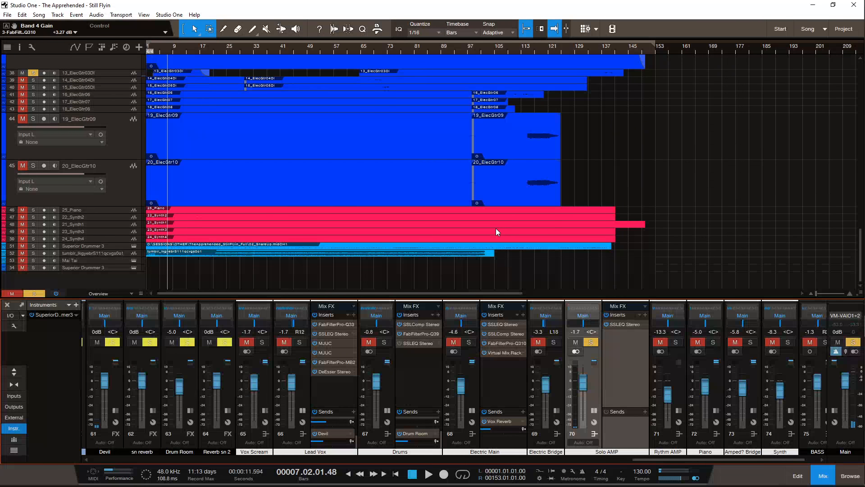
scroll(702, 458, right, 1)
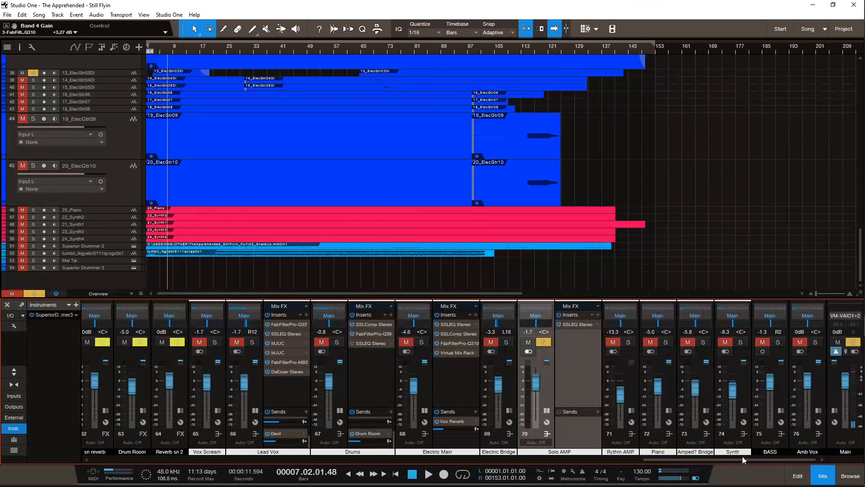
click(543, 342)
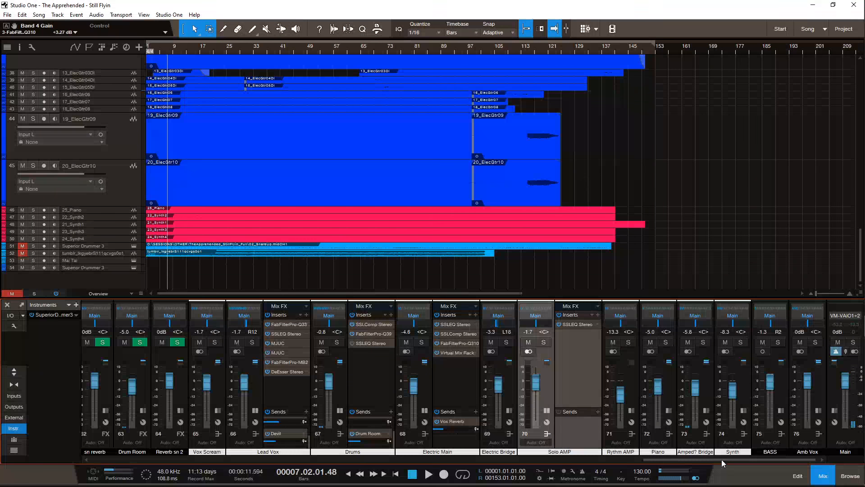
Step: Solo the 10_Bass track, start playback, and expand the BASS bus channel to show its inserts
scroll(660, 456, left, 1)
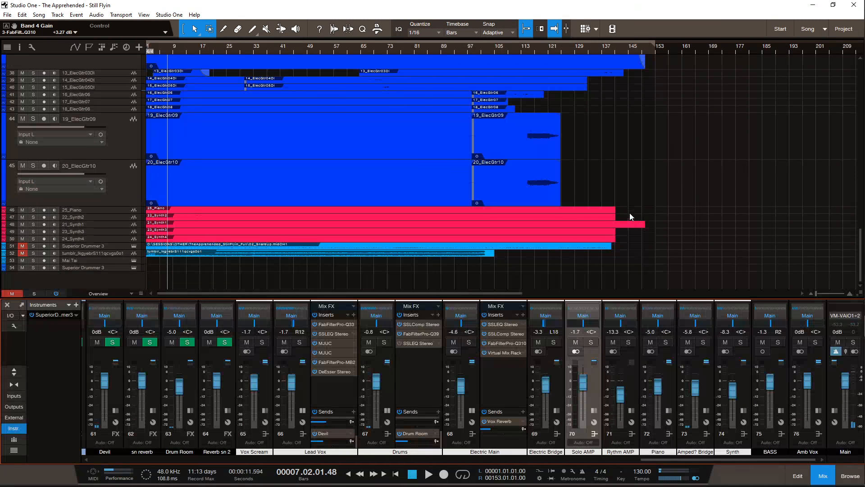
scroll(629, 213, up, 3)
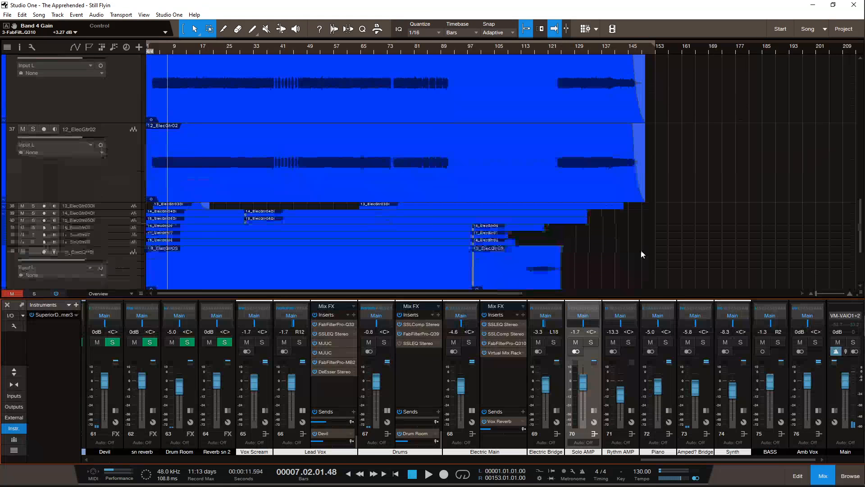
scroll(641, 253, down, 3)
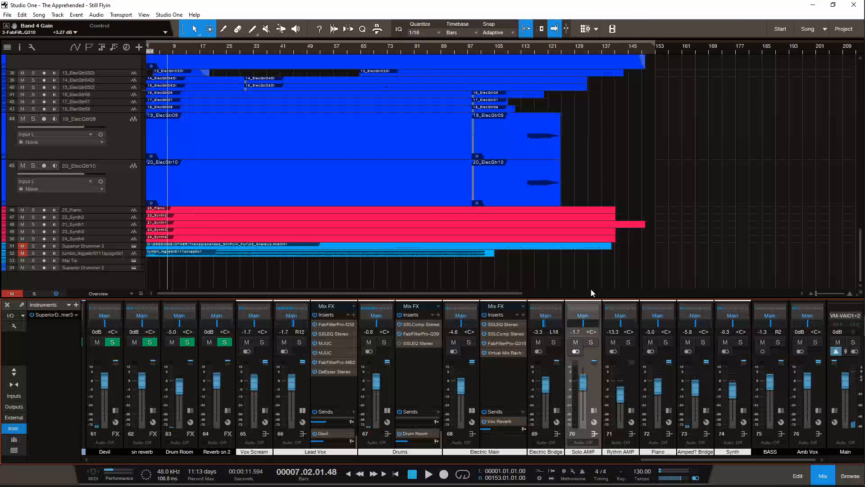
scroll(251, 233, up, 4)
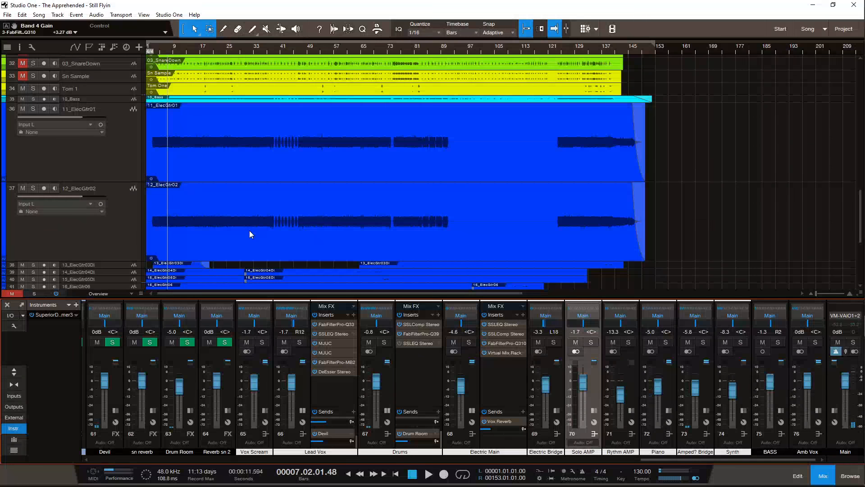
scroll(250, 234, up, 4)
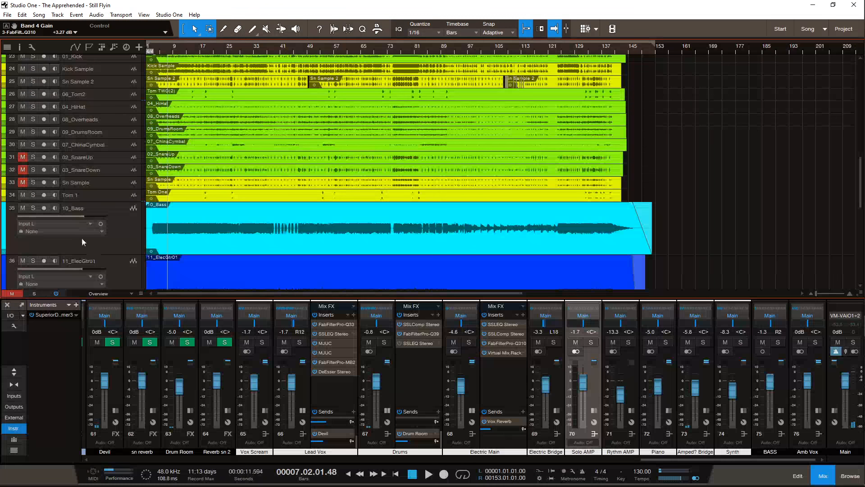
key(s)
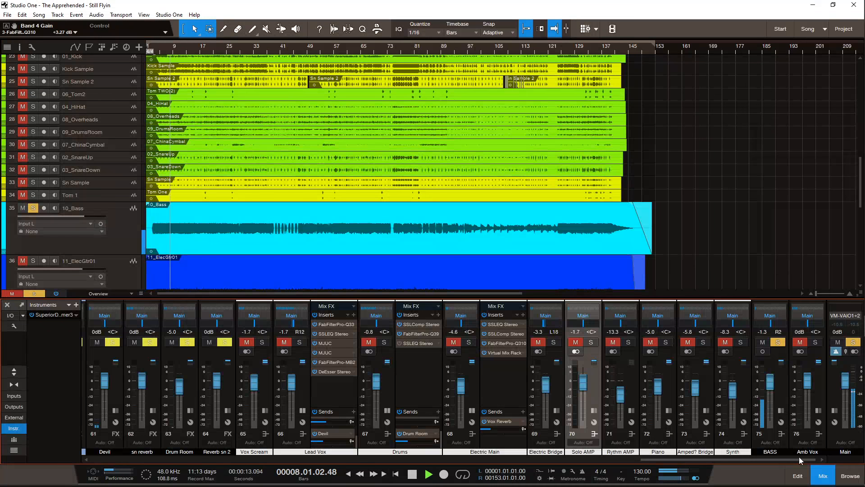
click(784, 451)
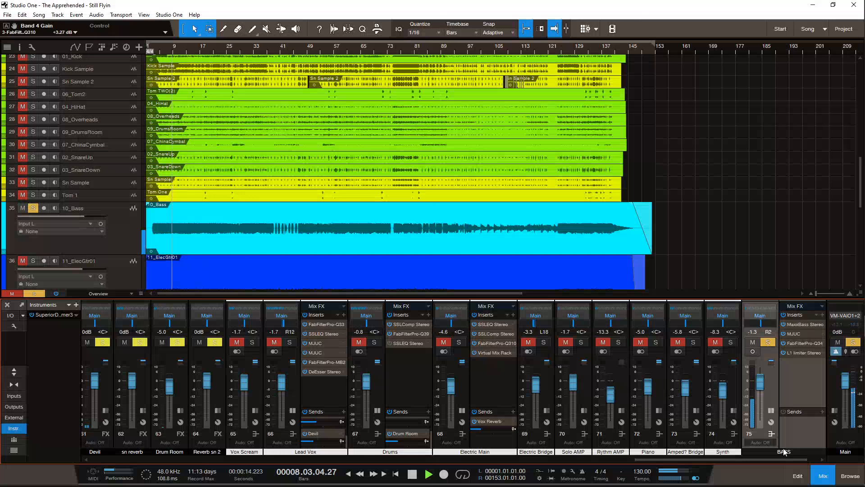
drag(805, 459, 817, 460)
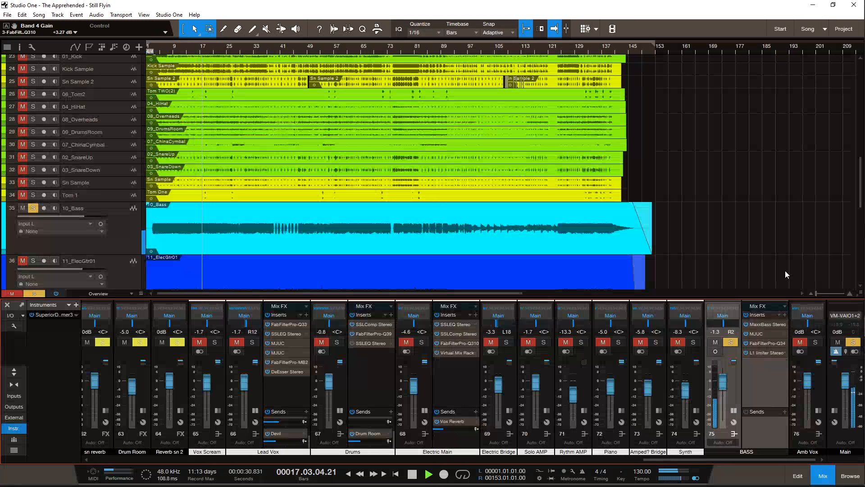
Step: Inspect the MaxxBass and MJUC inserts on the BASS bus while the bass plays
double_click(767, 325)
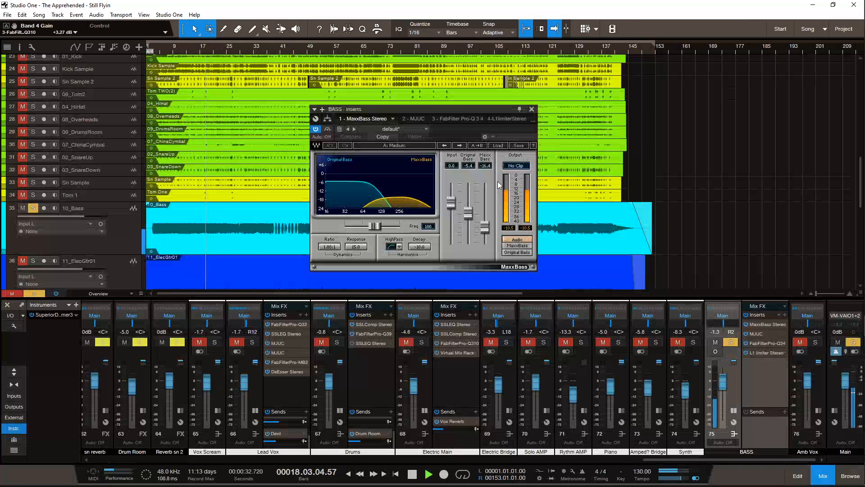
click(532, 110)
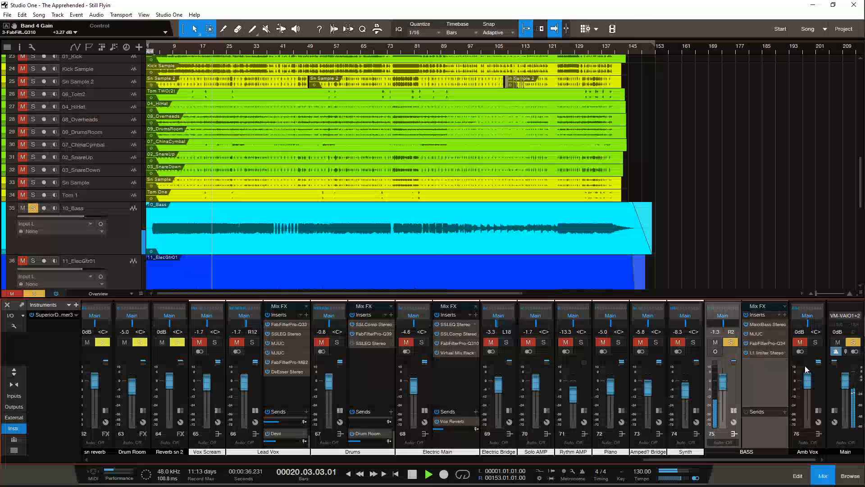
double_click(756, 334)
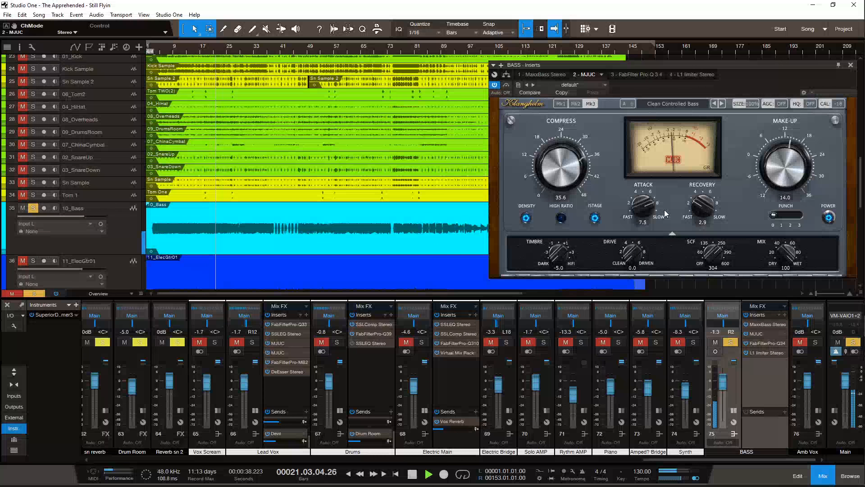
drag(649, 65, 626, 174)
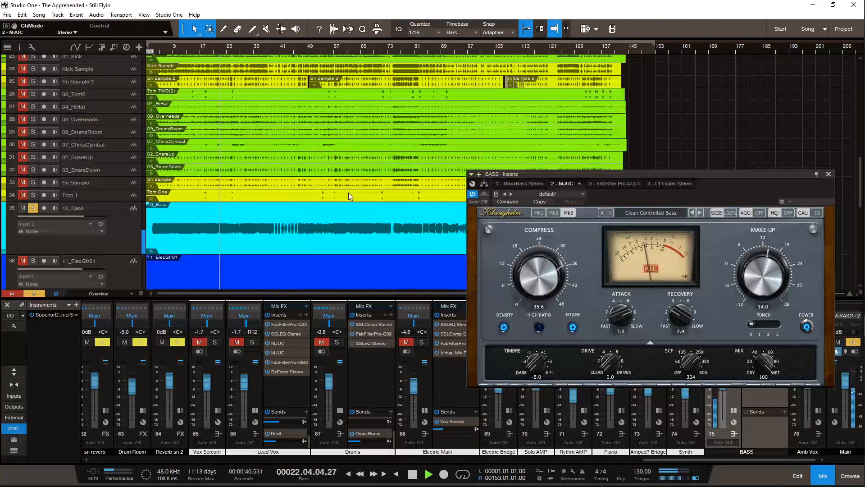
drag(701, 174, 344, 144)
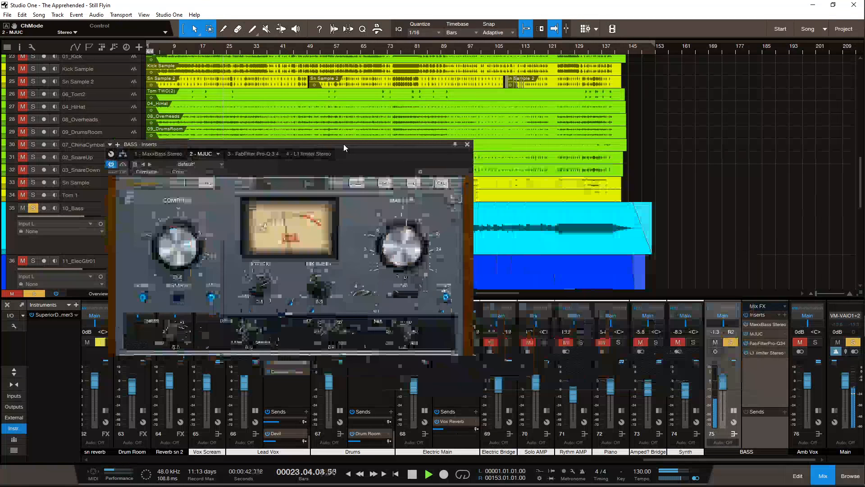
Step: Open the FabFilter Pro-Q 3 insert on the BASS bus and compare the bass with the EQ bypassed and enabled
click(250, 154)
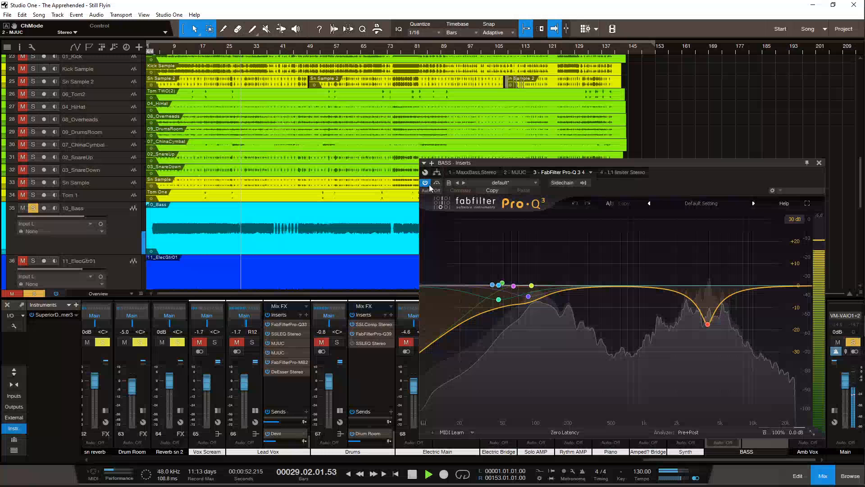
click(425, 183)
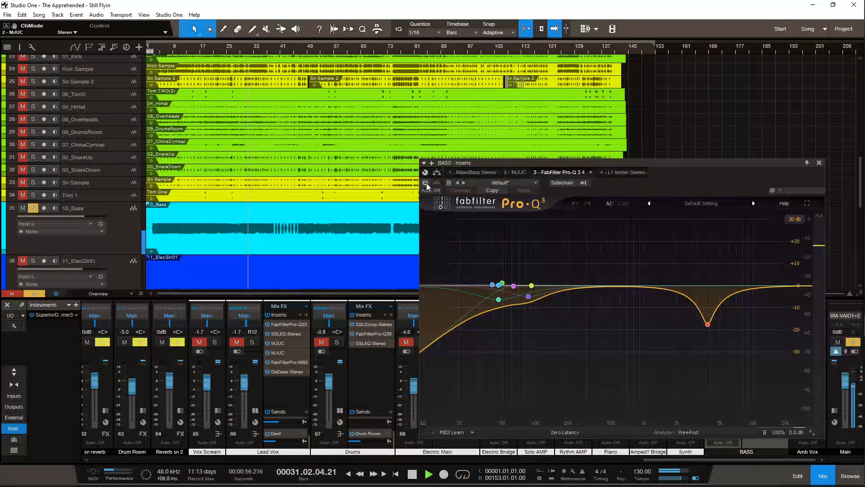
click(425, 183)
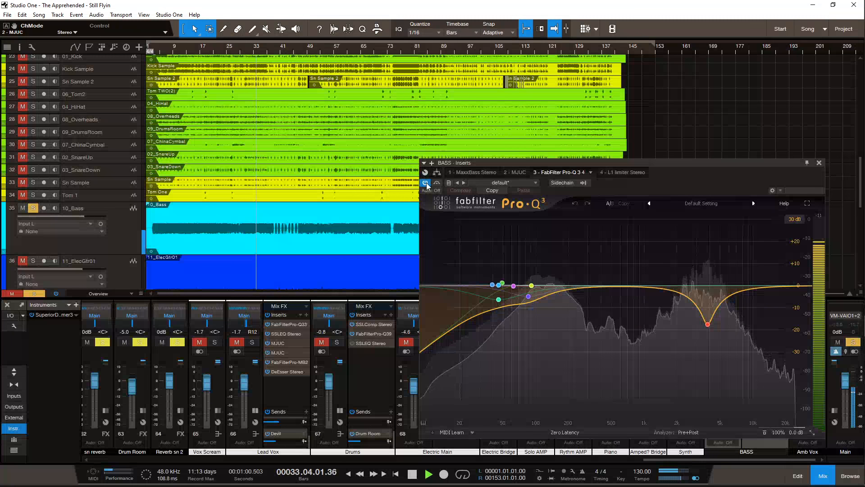
click(426, 184)
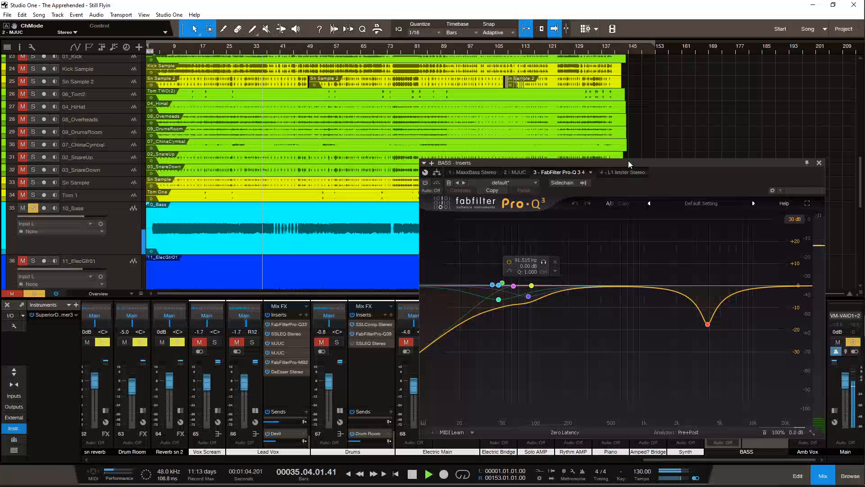
drag(629, 160, 617, 184)
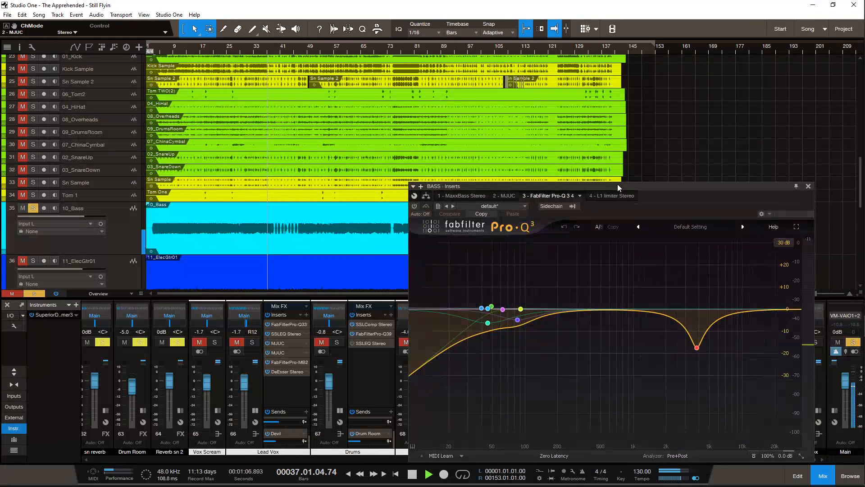
click(416, 207)
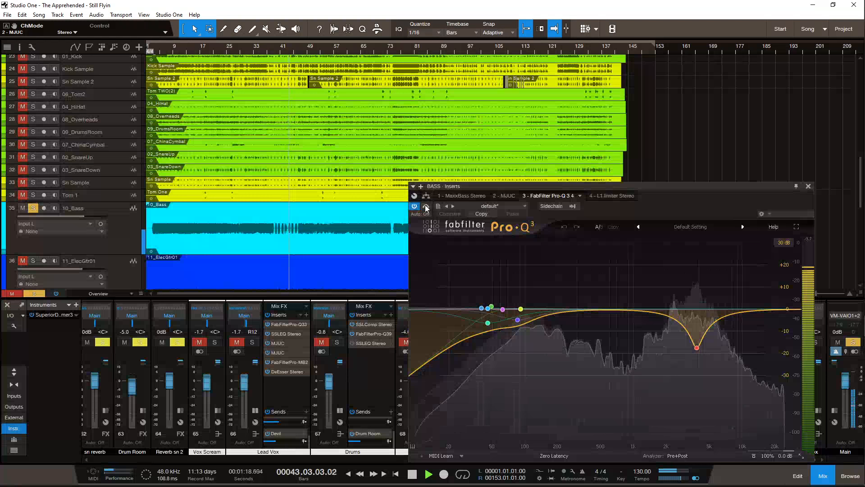
drag(504, 188, 539, 215)
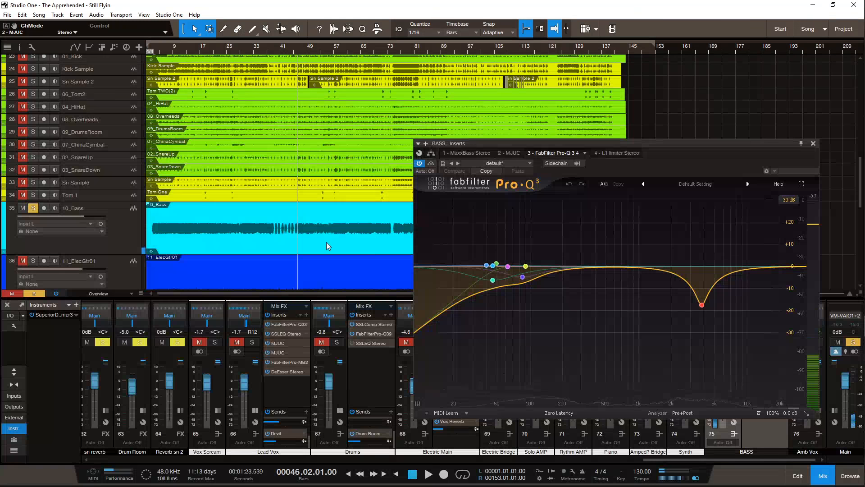
Step: Unsolo the 10_Bass track, then expand and solo the Amb Vox bus
click(33, 208)
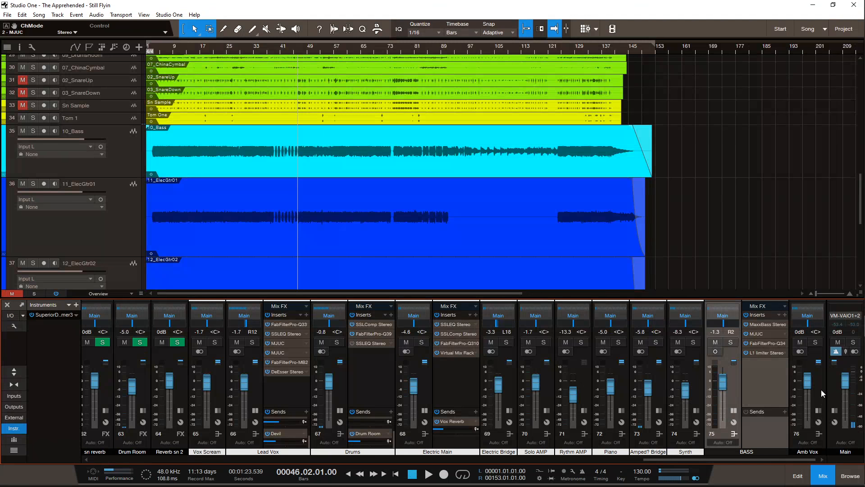
click(821, 390)
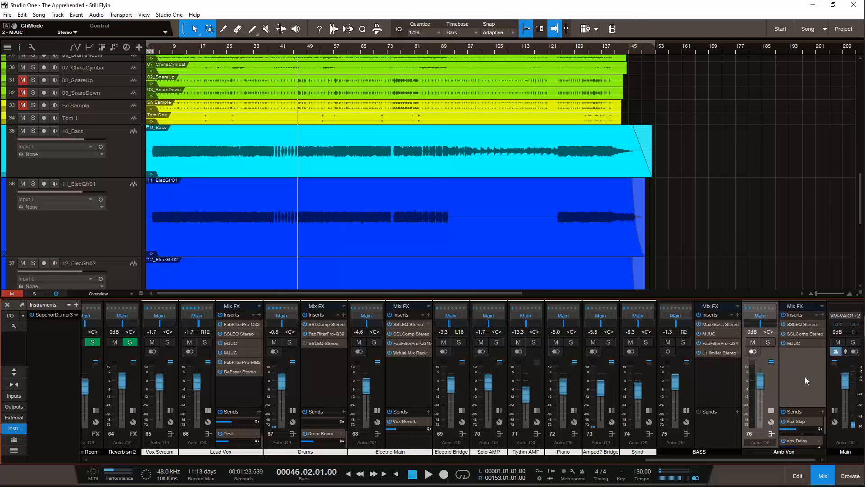
scroll(631, 223, down, 8)
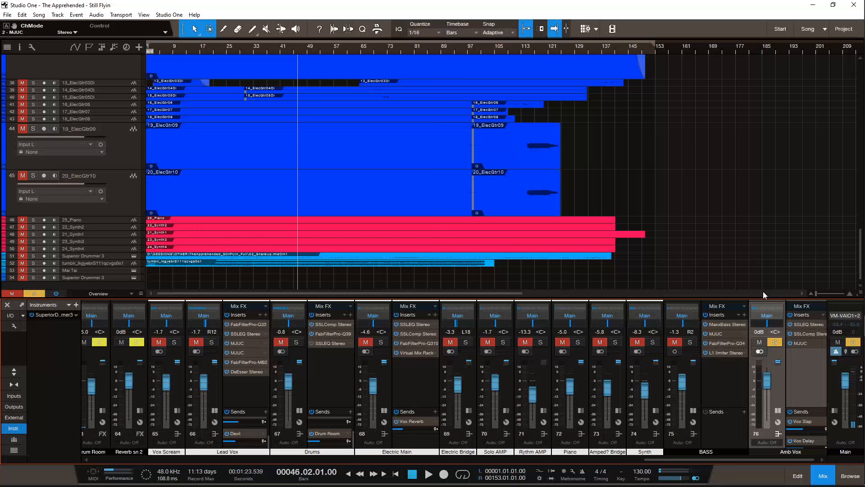
Step: Play the soloed Amb Vox bus from several points in the song to locate its vocal parts
scroll(592, 221, up, 10)
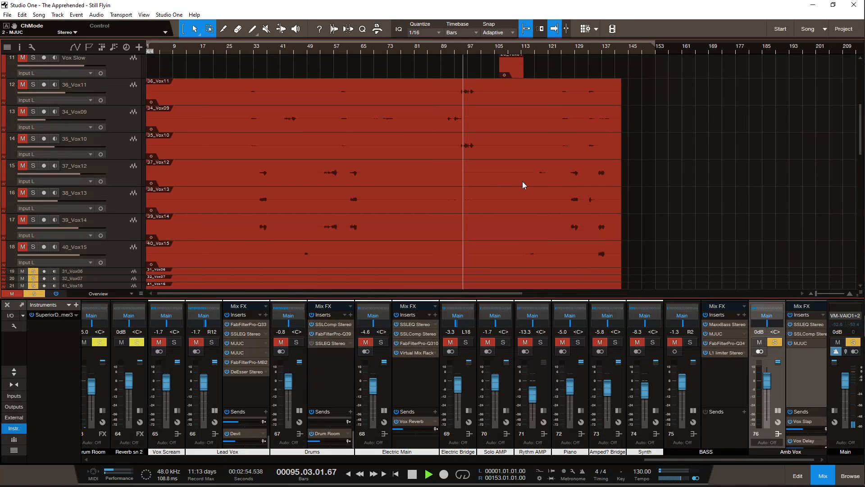
click(597, 54)
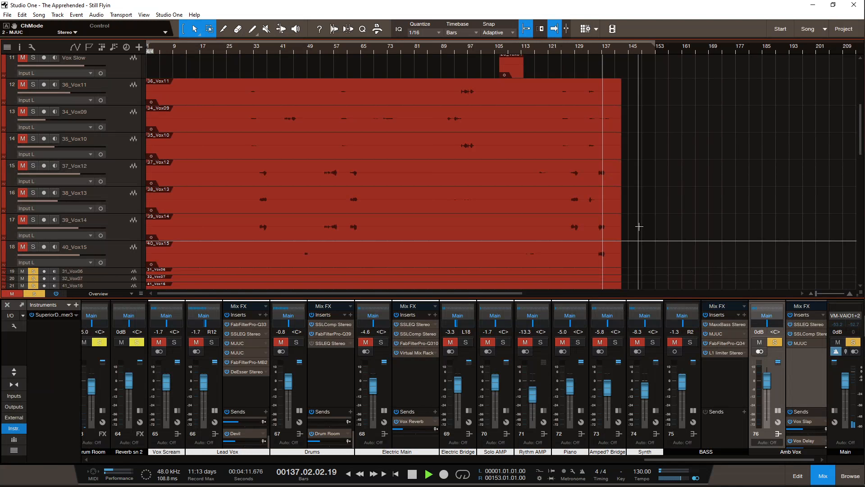
key(space)
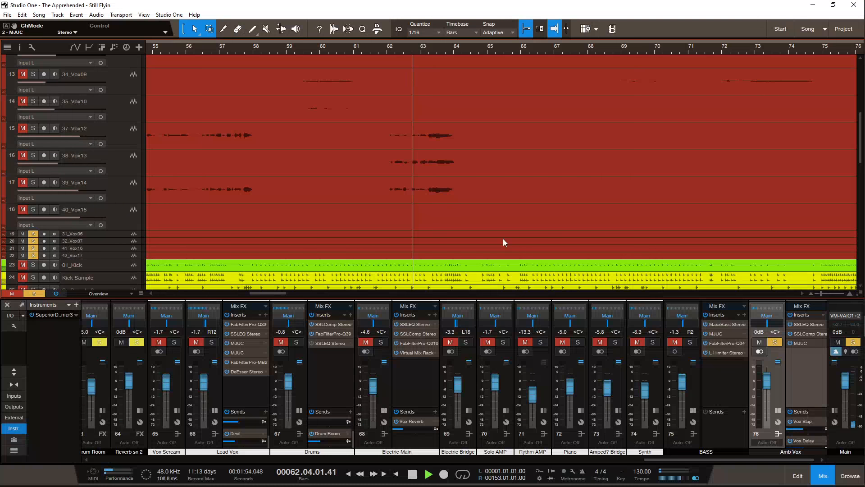
Step: Select the four soloed vocal tracks from 31_Vox06 to 42_Vox17 and increase their track height
scroll(503, 240, down, 10)
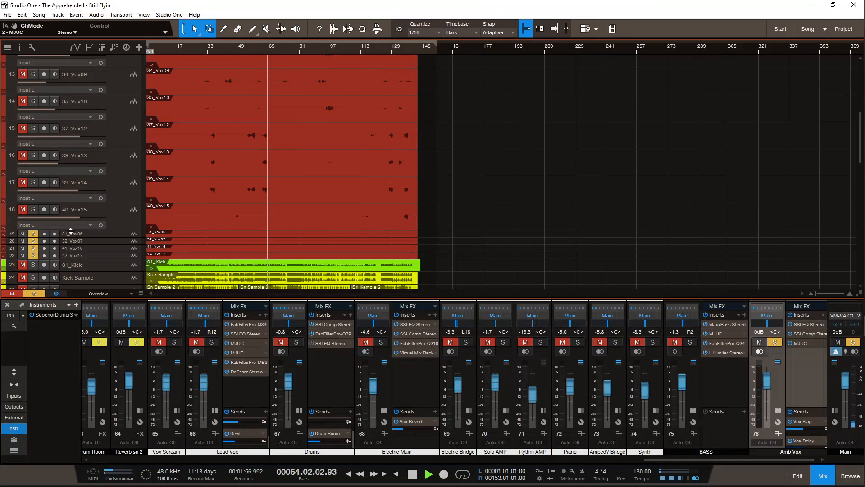
click(107, 240)
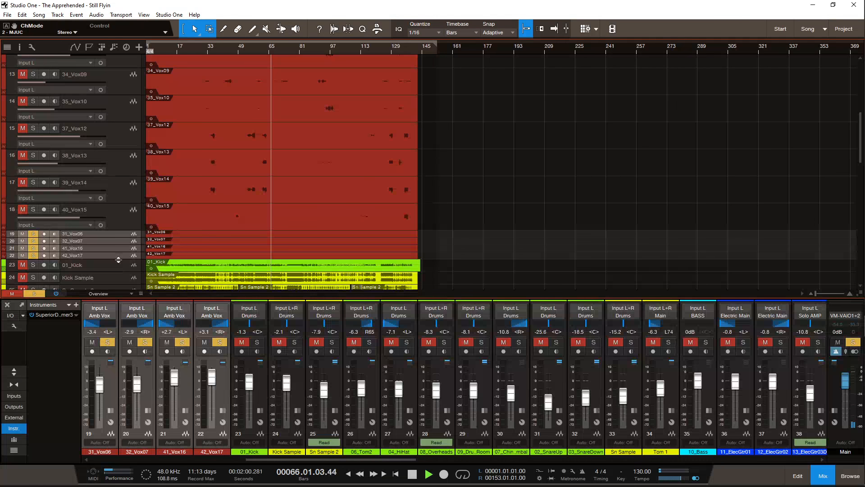
drag(118, 259, 119, 298)
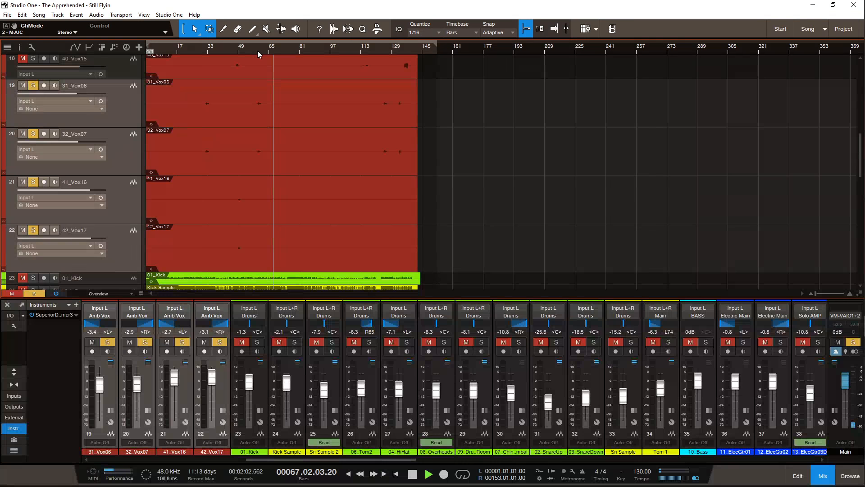
Step: Audition the ambient vocal phrase around bar 59 on 31_Vox06 and 32_Vox07, then stop playback
drag(258, 51, 264, 63)
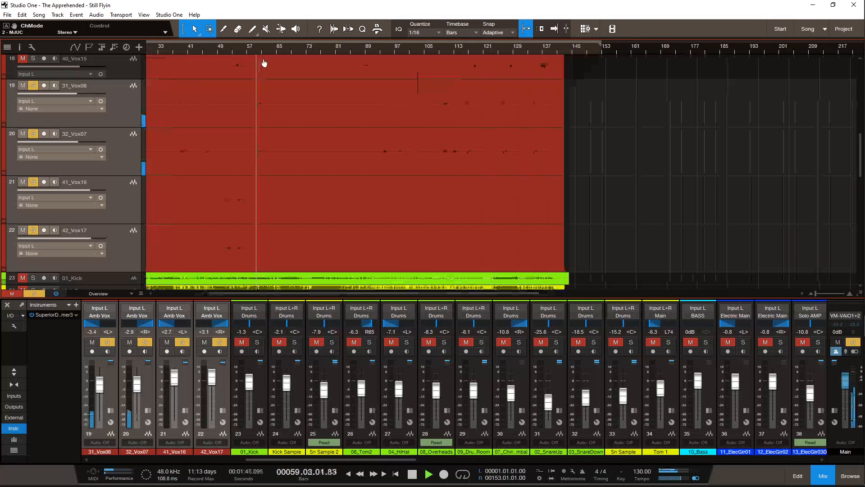
mouse_move(264, 63)
mouse_down()
mouse_move(269, 55)
mouse_move(270, 65)
mouse_up()
key(space)
Step: Inspect the SSLEQ and SSLComp inserts on the Amb Vox bus and play the vocals from bar 32
drag(396, 460, 465, 475)
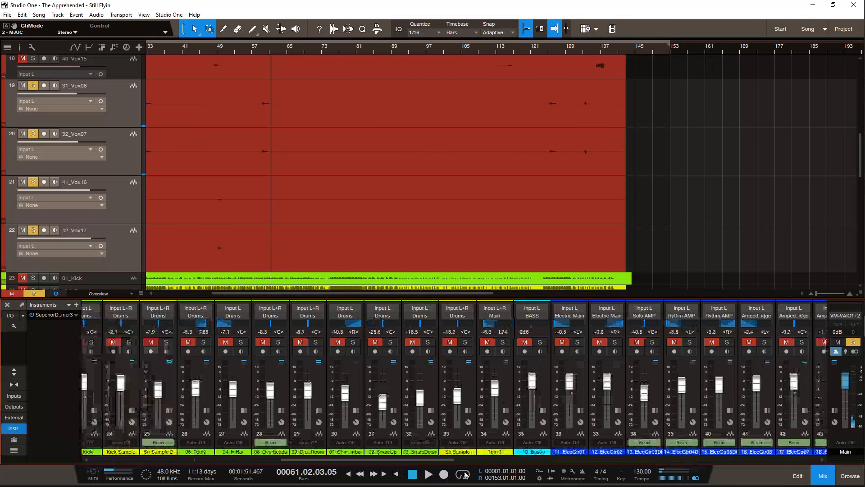
click(803, 324)
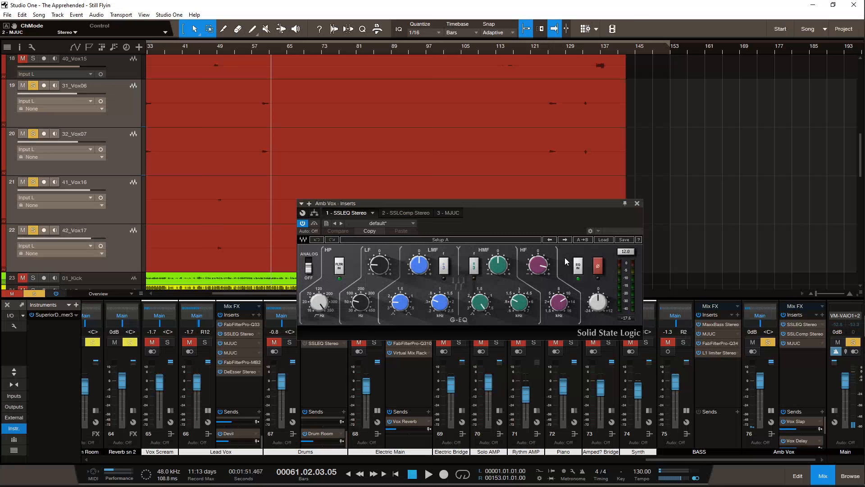
double_click(814, 335)
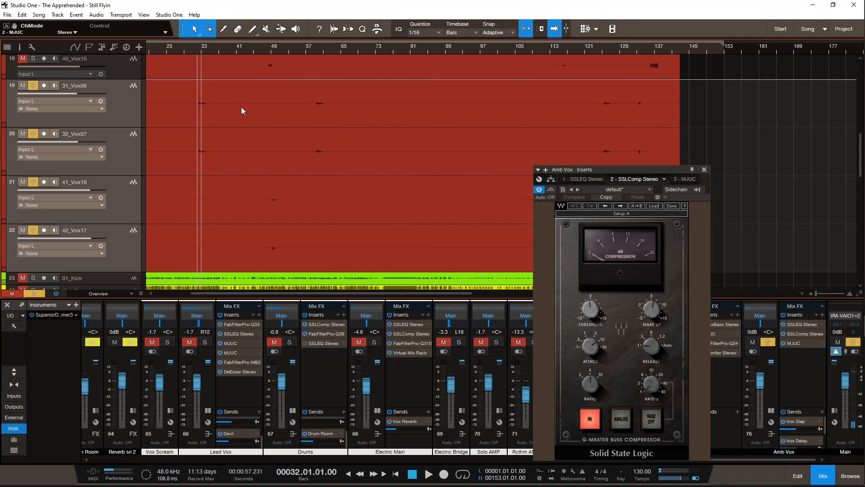
key(space)
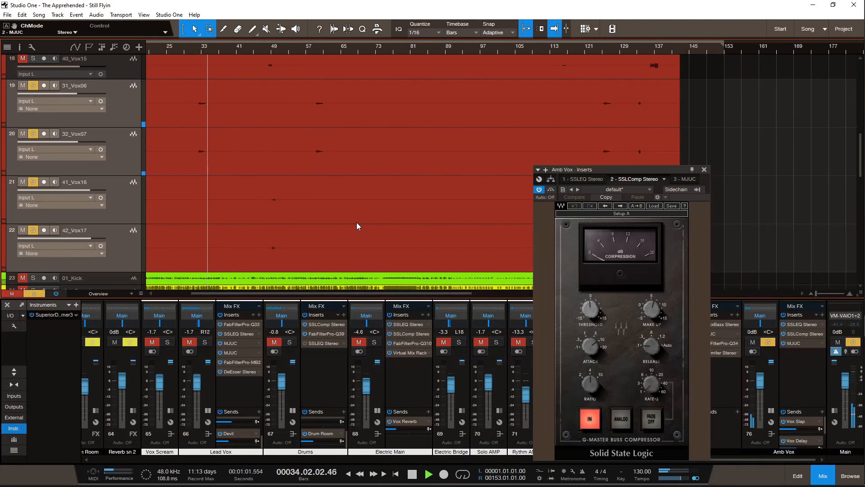
key(space)
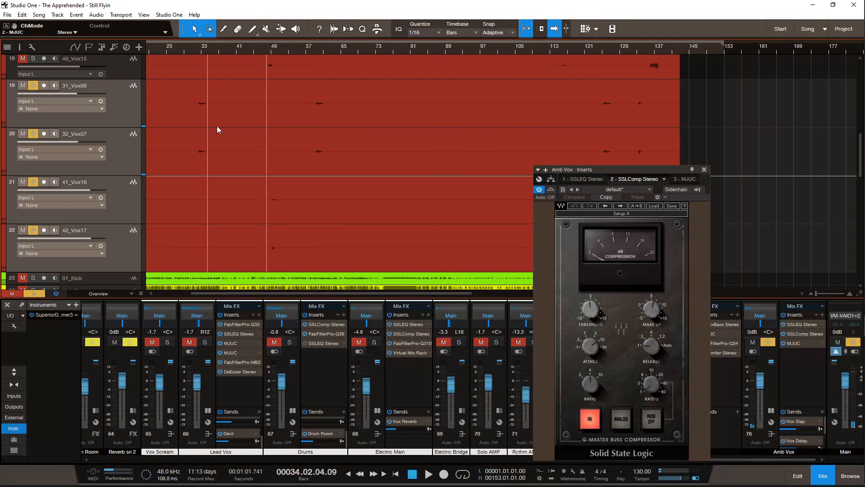
Step: Show the Lead Vox bus in the mixer, play the soloed vocals and inspect its MJUC compressor insert
scroll(85, 95, up, 10)
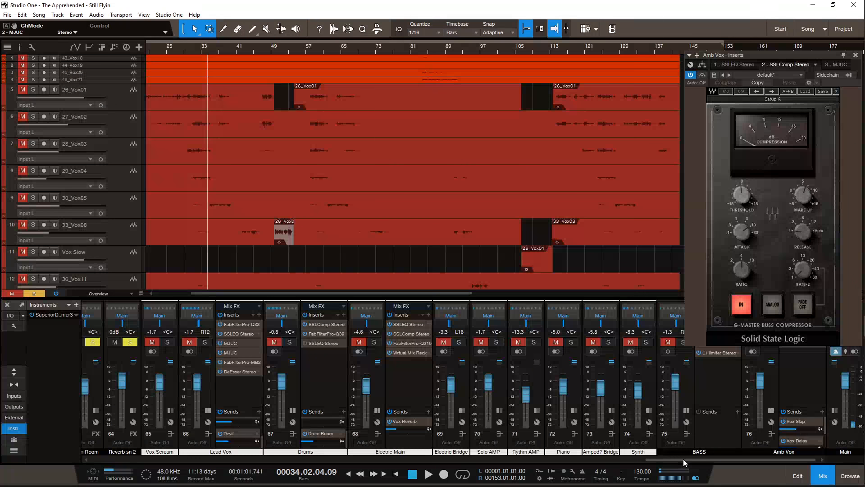
click(683, 459)
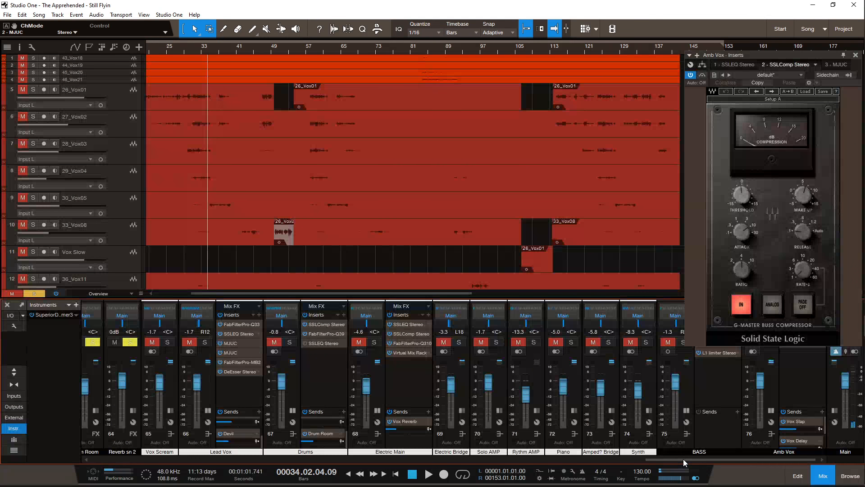
drag(684, 459, 653, 459)
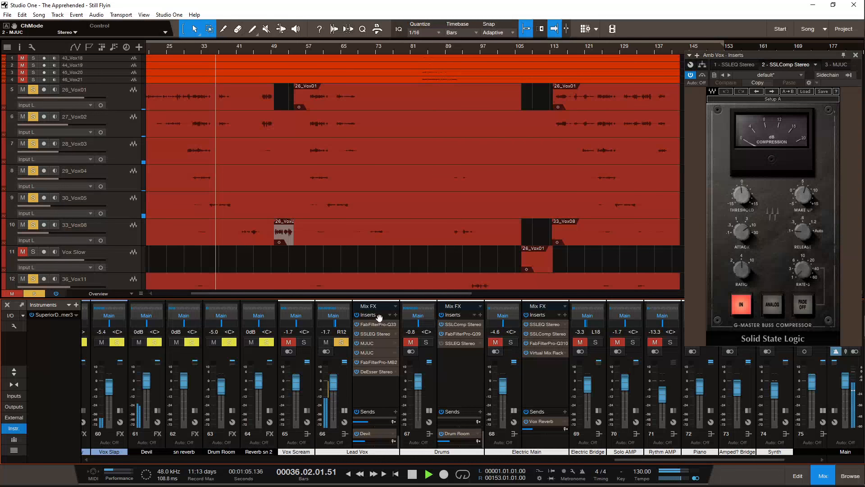
click(367, 343)
drag(786, 54, 563, 170)
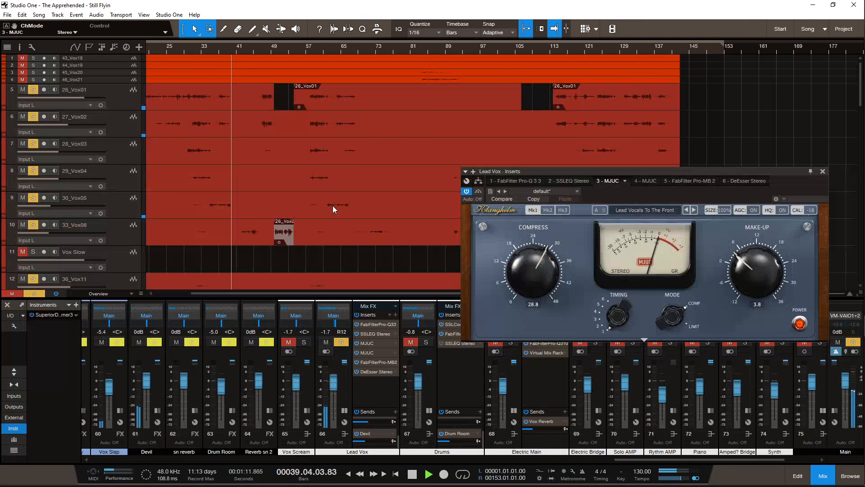
Step: Inspect the SSLComp insert on the Amb Vox bus while playing the ambient vocals around bars 33 and 59
scroll(333, 206, down, 5)
key(space)
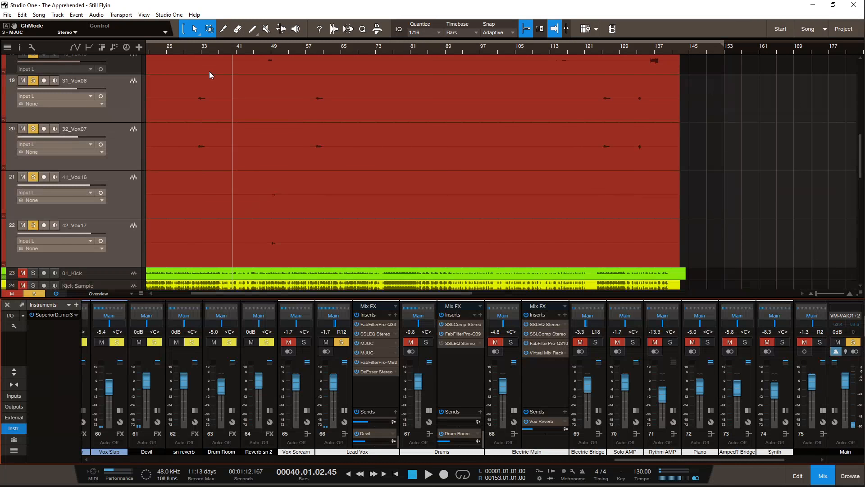
key(space)
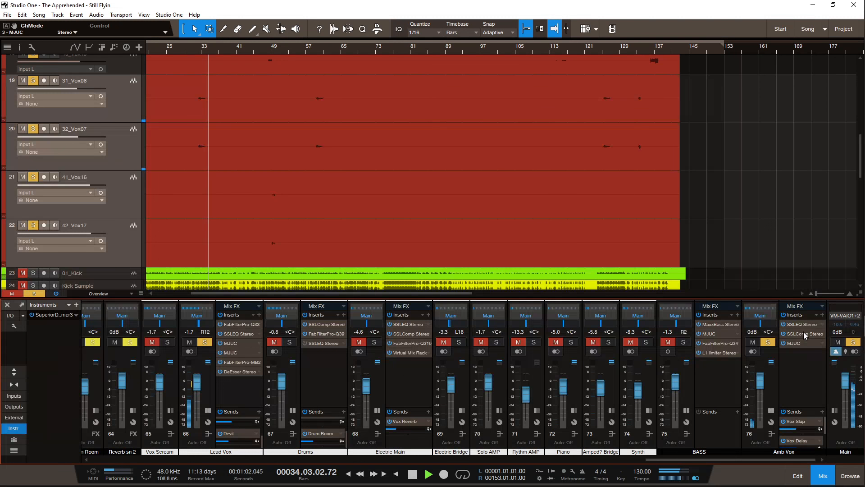
double_click(805, 334)
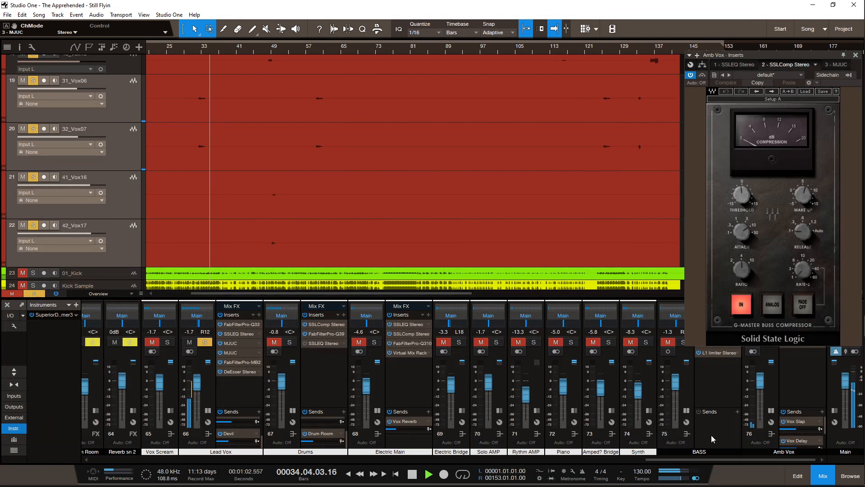
click(315, 52)
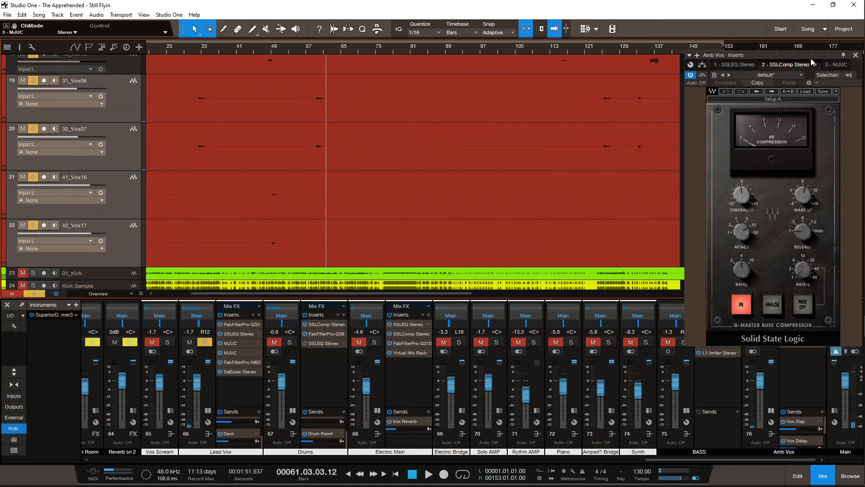
drag(813, 61, 727, 95)
click(738, 85)
Step: Save the song and hide the mixer so the arrangement fills the window
scroll(705, 187, left, 5)
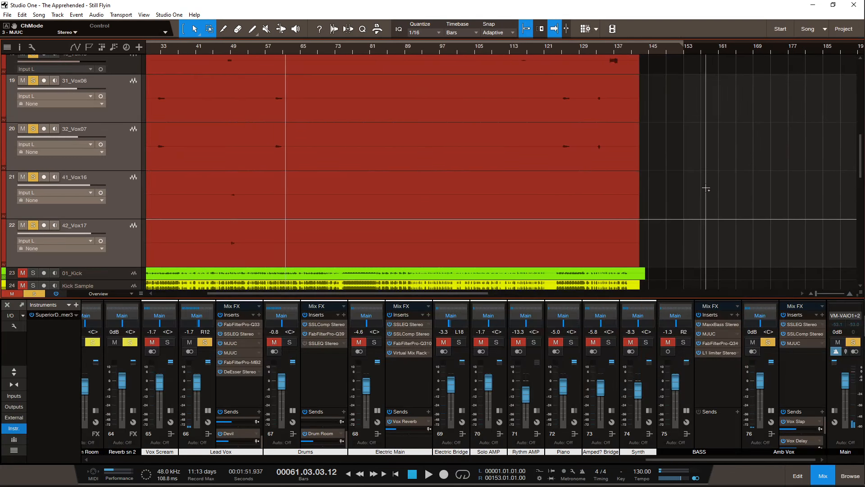
key(ctrl+s)
scroll(462, 185, up, 10)
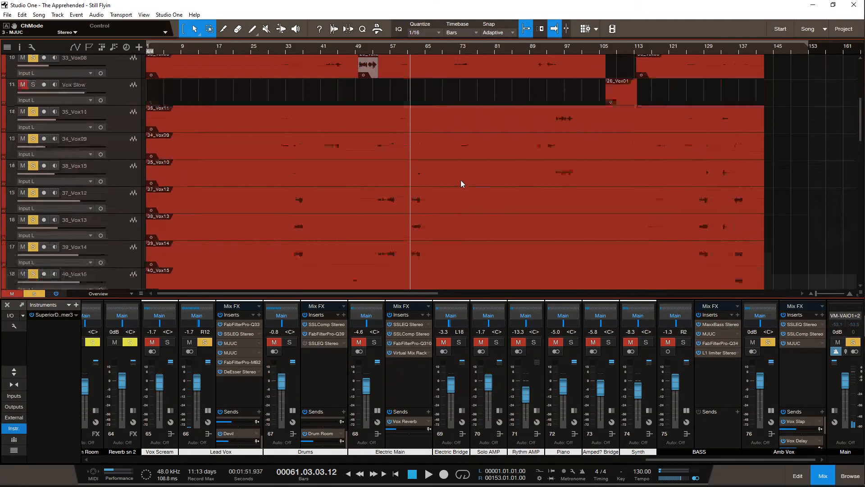
scroll(459, 195, down, 10)
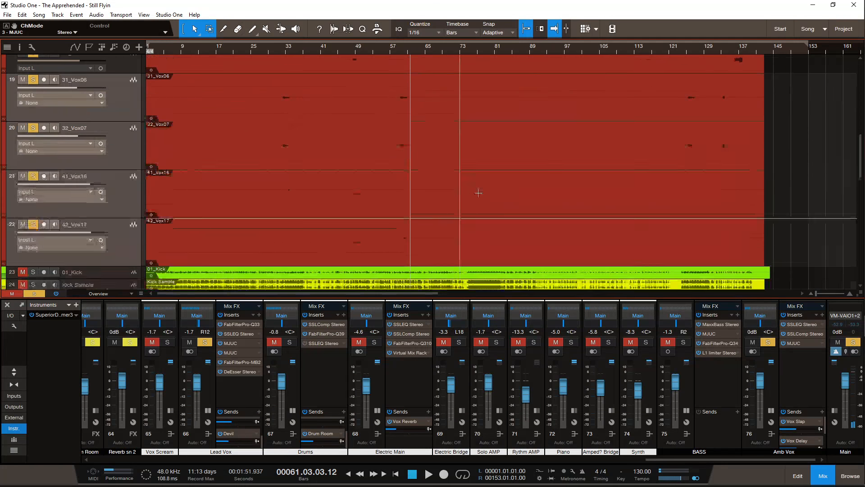
click(824, 480)
scroll(246, 318, down, 1)
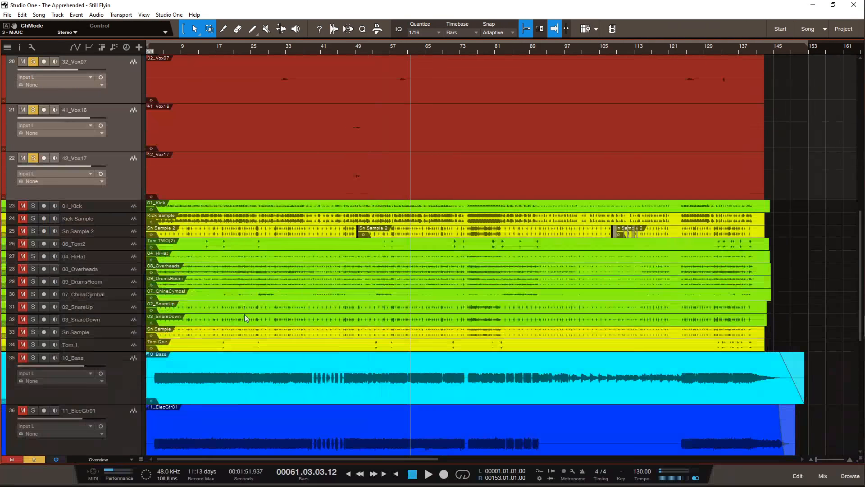
Step: Clear all track solos, and check the pop-out live chat for viewer questions
click(25, 460)
scroll(341, 244, down, 4)
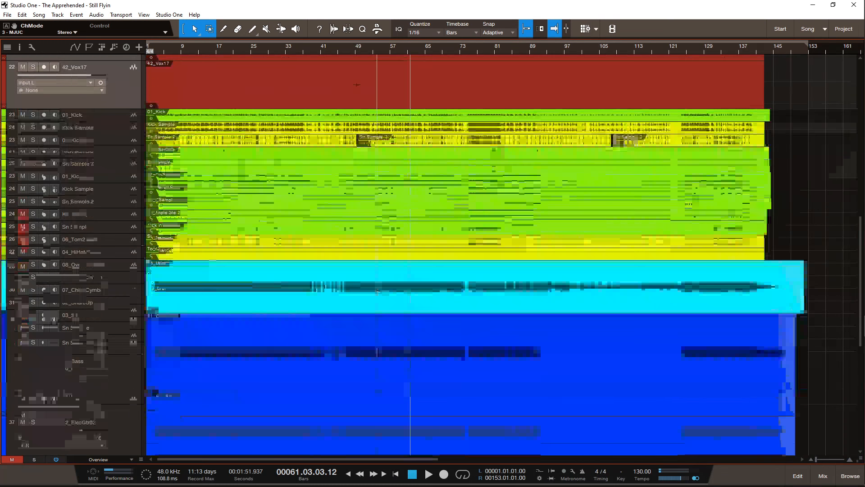
scroll(377, 292, down, 2)
scroll(378, 292, up, 5)
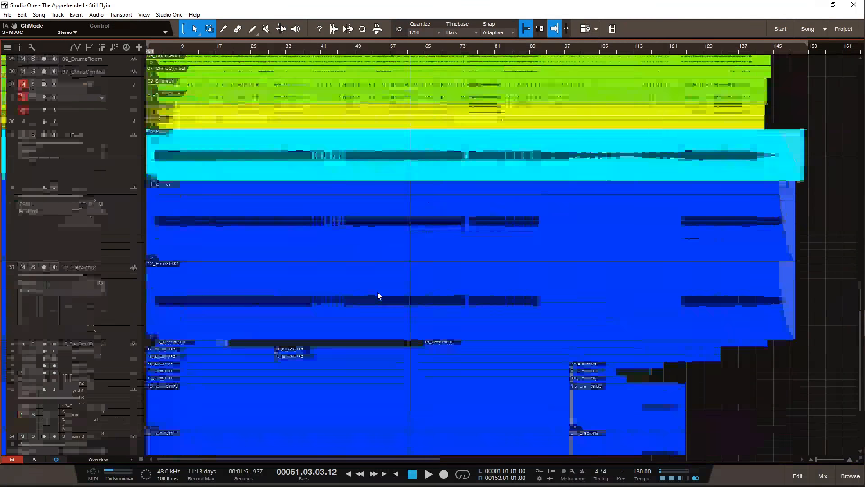
scroll(378, 291, up, 10)
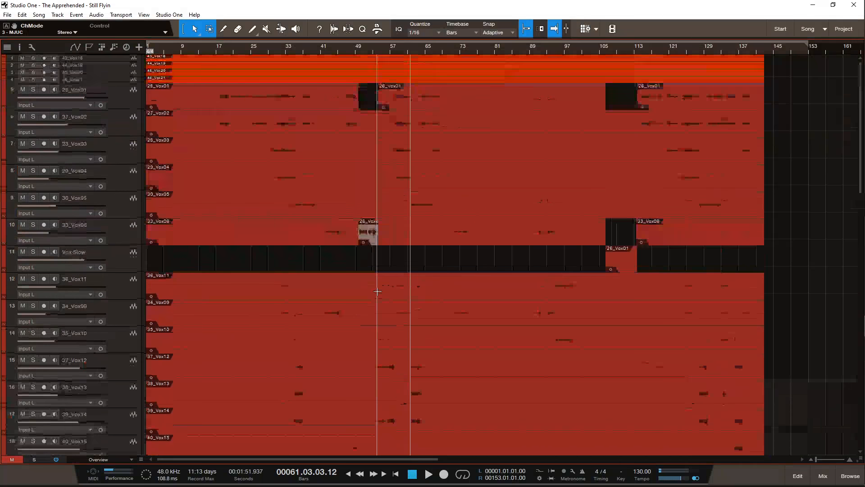
click(860, 93)
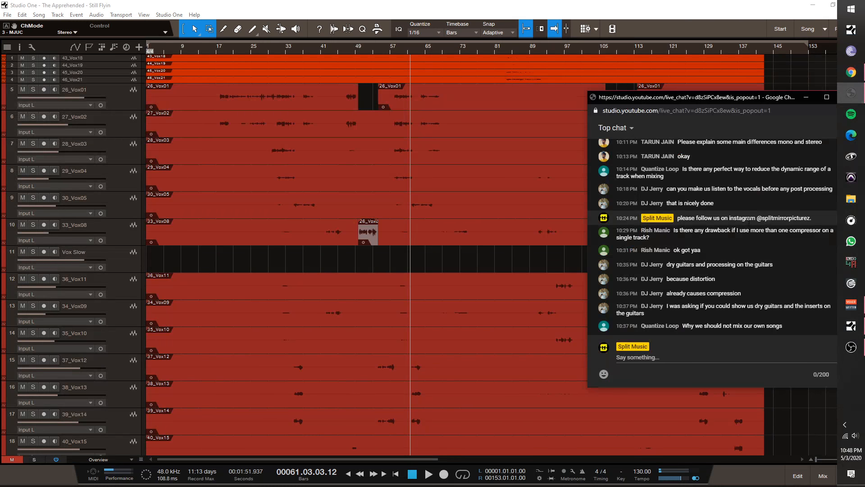
click(806, 97)
Step: Move the Superior Drummer 3 track directly below 20_ElecGtr10 and view its drum kit instrument
scroll(673, 360, down, 6)
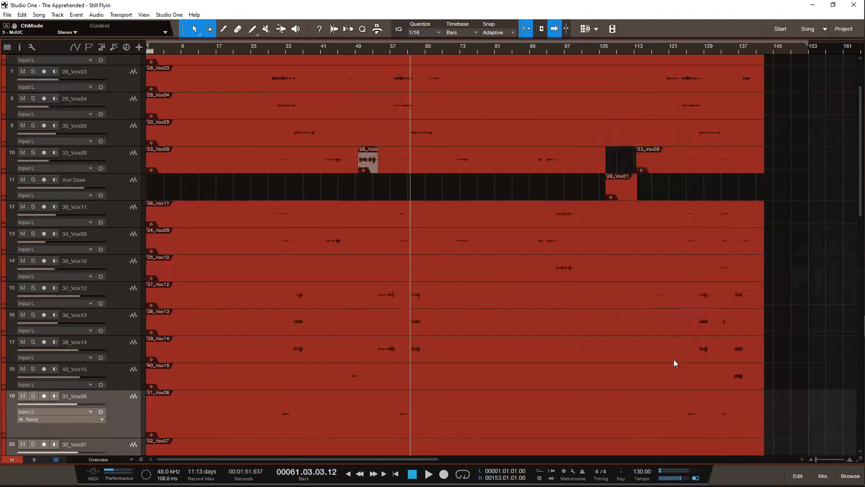
scroll(673, 359, down, 10)
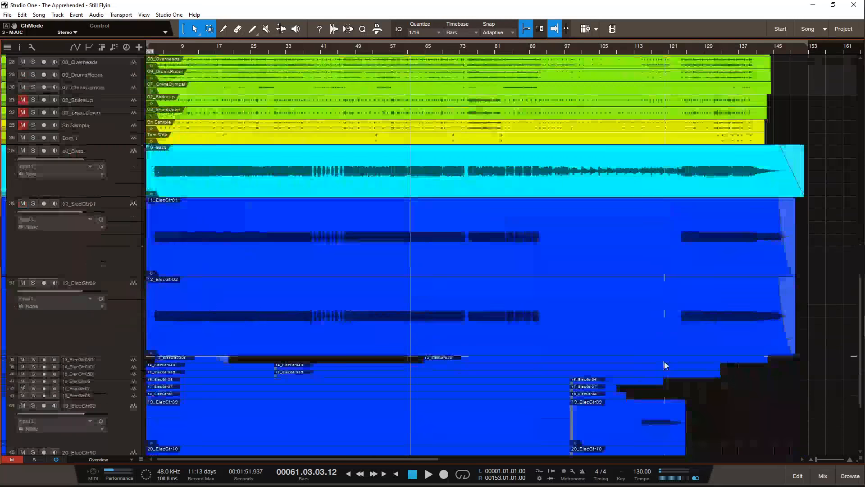
scroll(654, 363, down, 2)
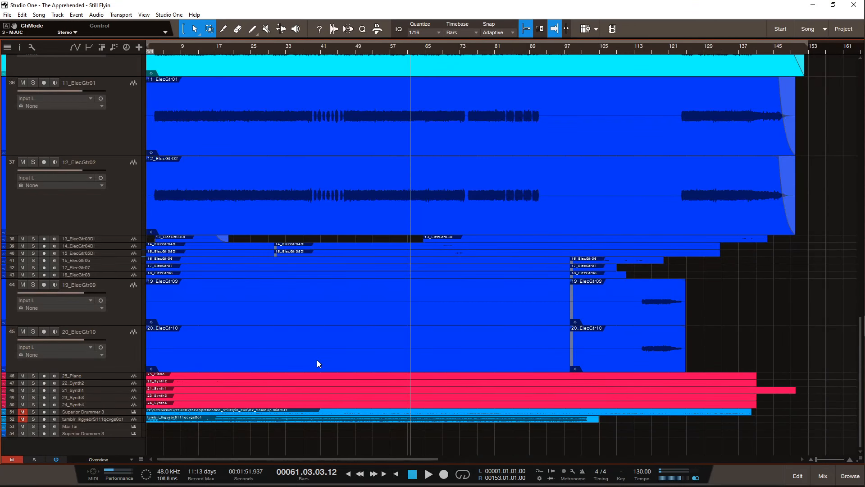
click(104, 412)
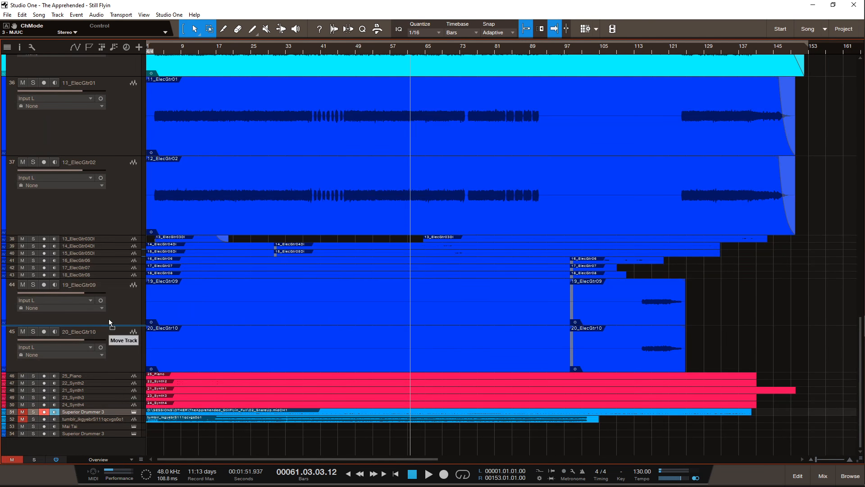
drag(107, 229, 123, 443)
scroll(120, 405, down, 3)
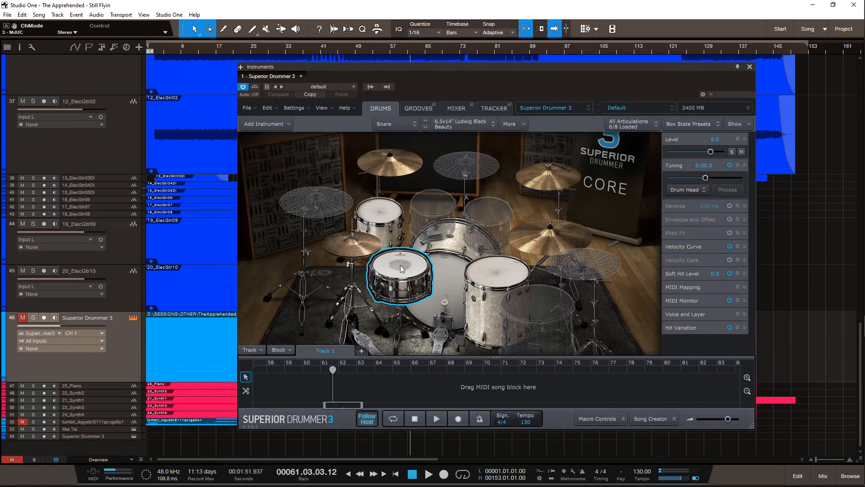
click(749, 67)
Step: Increase the height of the 02_SnareUp and 03_SnareDown tracks and solo both of them
scroll(304, 291, up, 10)
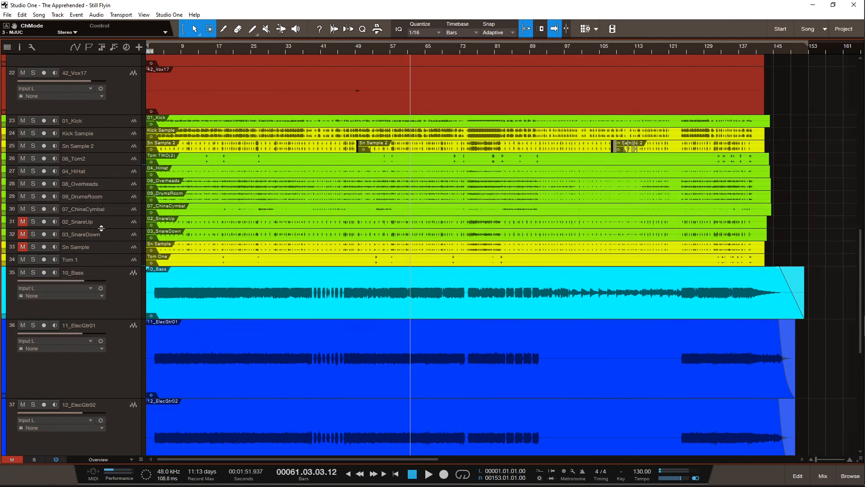
drag(100, 228, 108, 361)
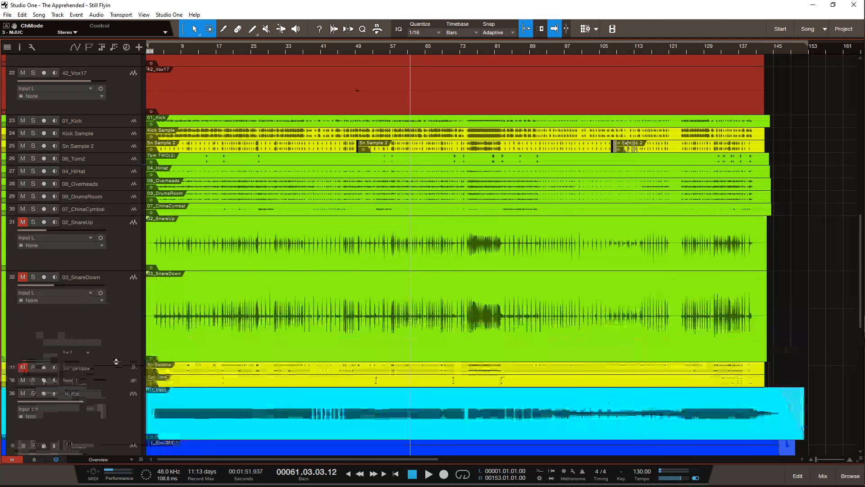
click(33, 222)
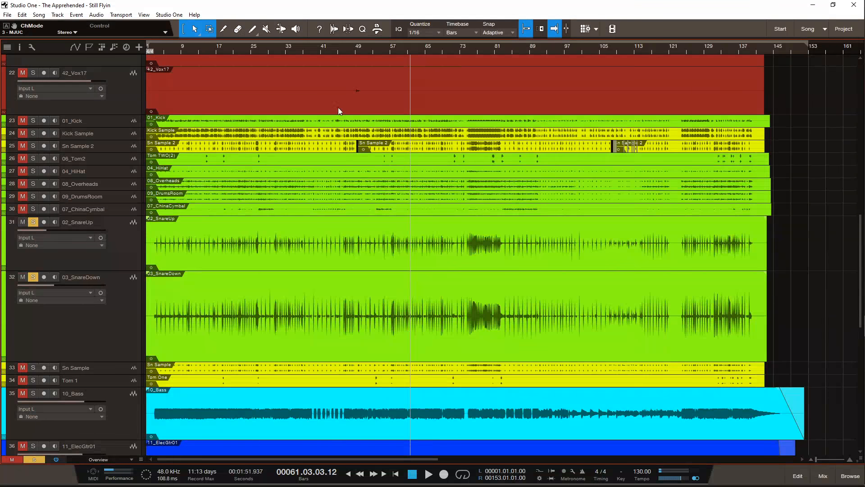
Step: Play the soloed snares from about bar 44, comparing the 02_SnareUp volume at -4.1 dB and -24.7 dB
click(332, 51)
key(space)
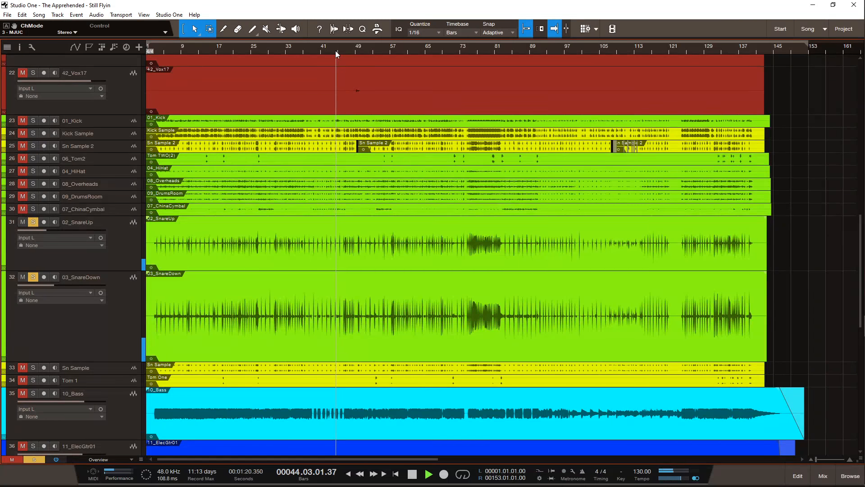
drag(338, 50, 340, 82)
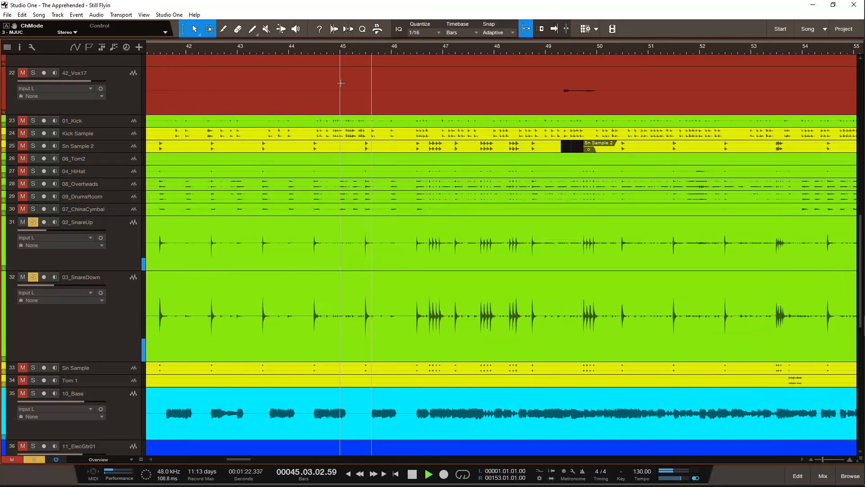
drag(384, 49, 323, 40)
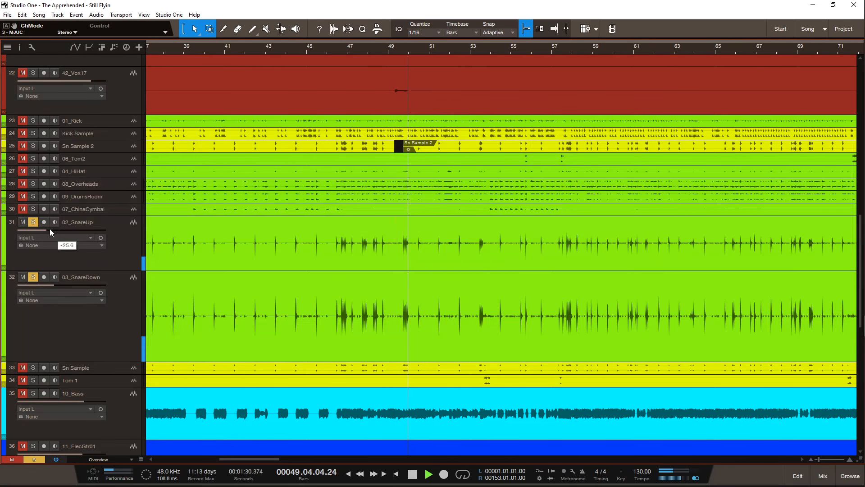
drag(50, 229, 79, 229)
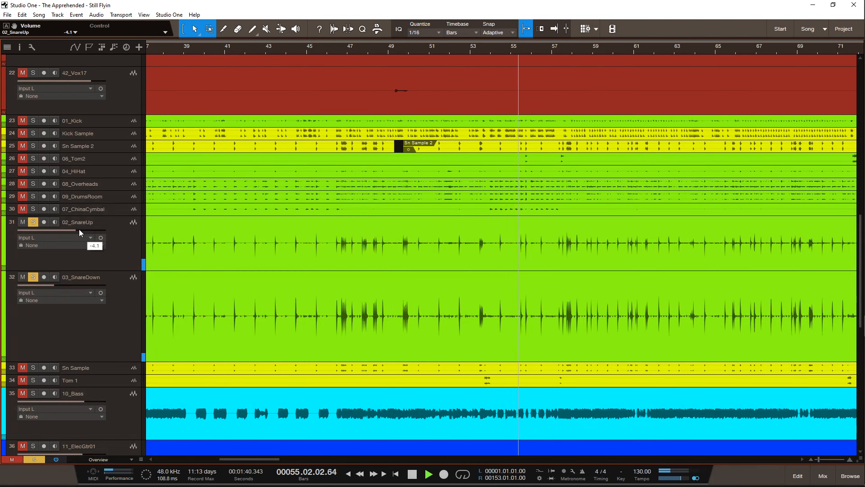
drag(79, 229, 49, 237)
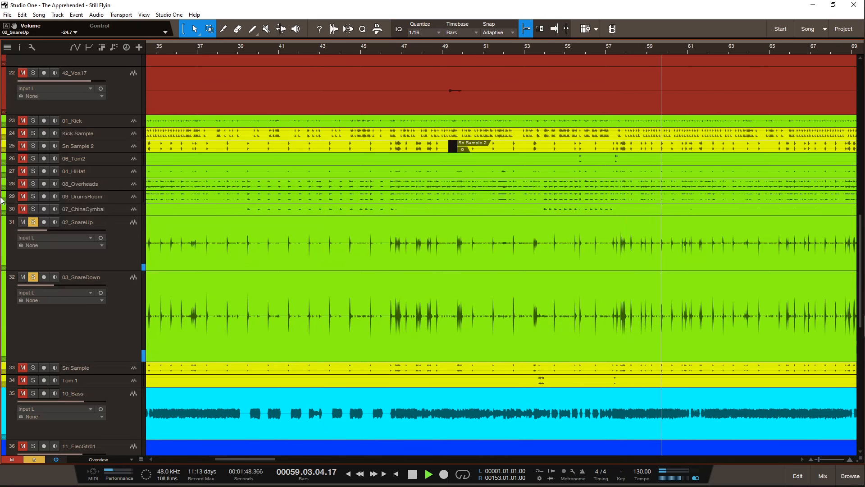
Step: Increase the Sn Sample track's height and solo it briefly to hear it together with the acoustic snares
drag(109, 374, 109, 454)
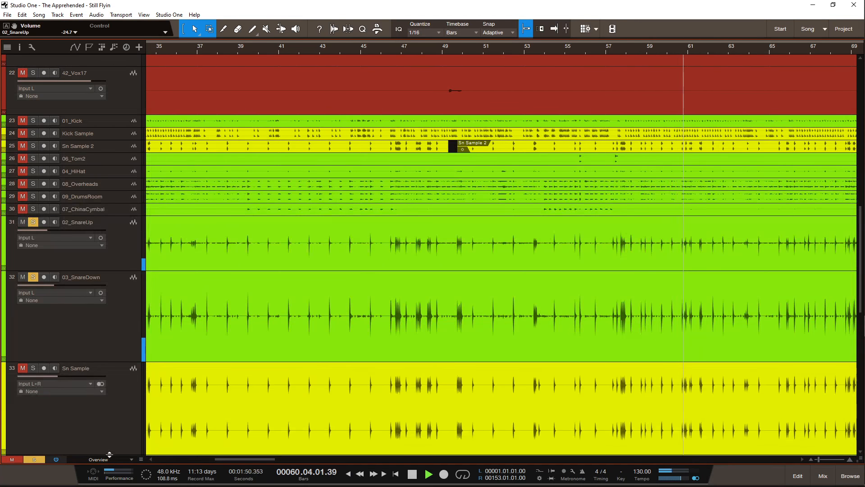
scroll(372, 393, down, 3)
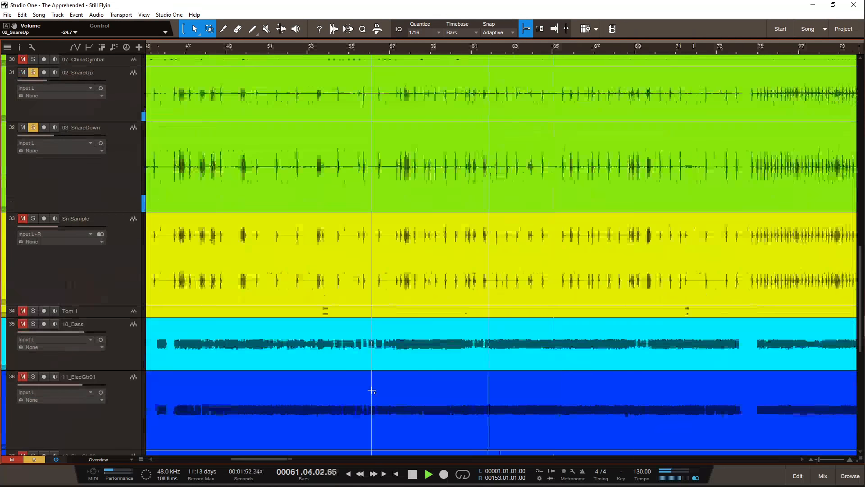
scroll(373, 392, up, 3)
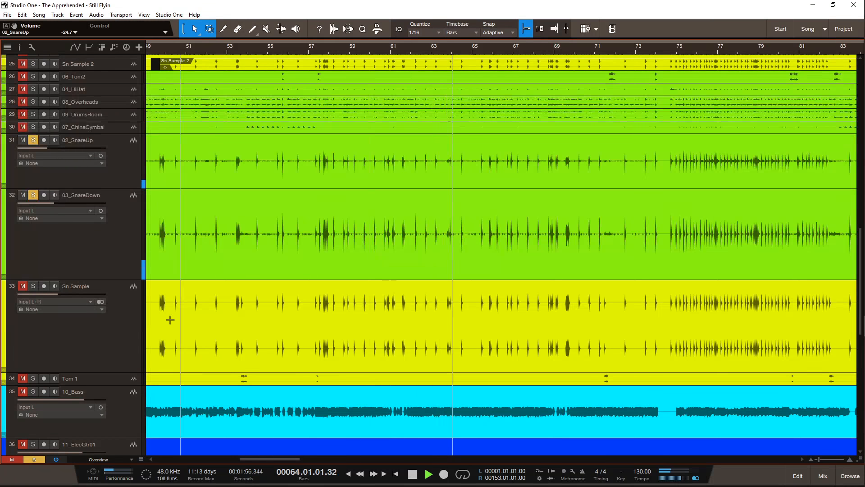
click(32, 286)
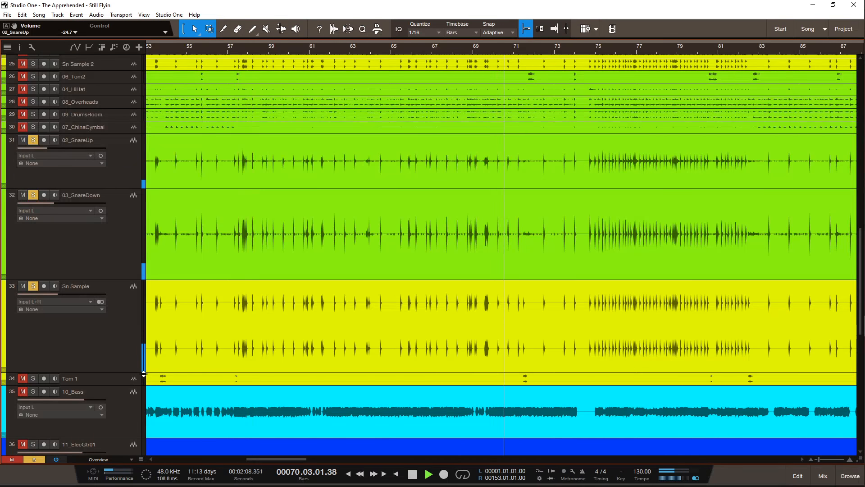
click(36, 289)
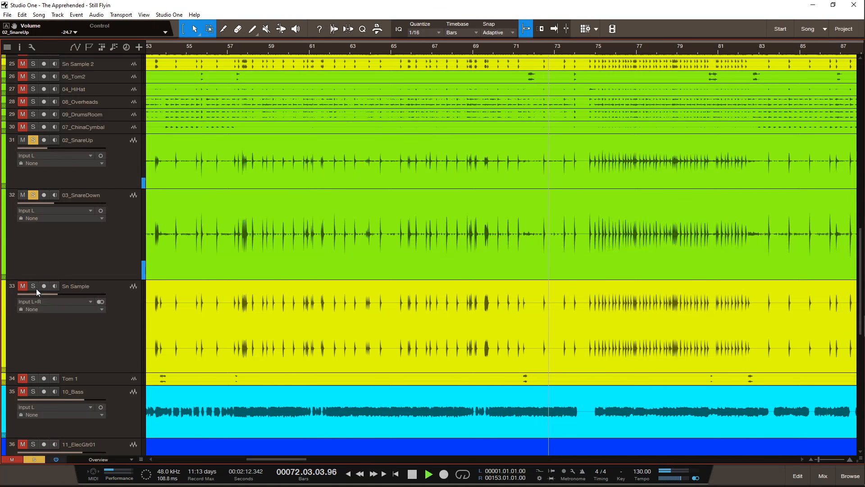
Step: Set the 02_SnareUp track's volume to -26.7 dB while the soloed snares play
scroll(341, 241, right, 1)
drag(75, 152, 52, 148)
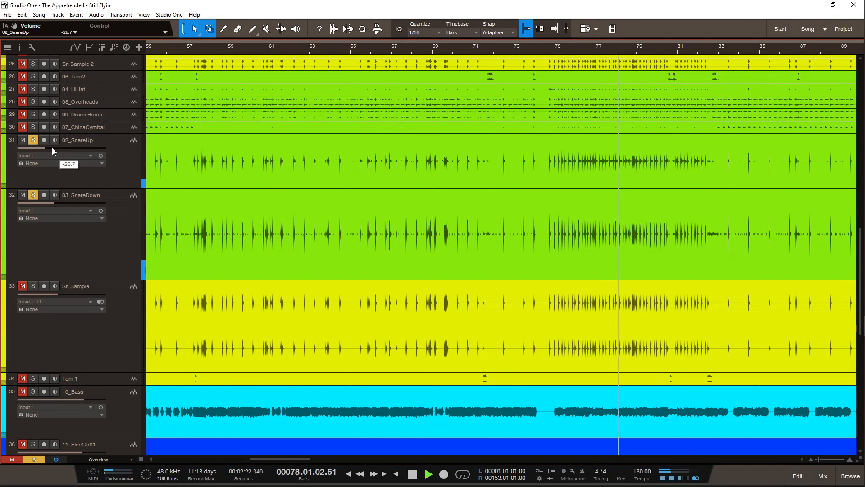
Step: Solo the Sn Sample track with the acoustic snares and set the 02_SnareUp volume to -22.4 dB during playback
click(31, 287)
scroll(386, 285, right, 3)
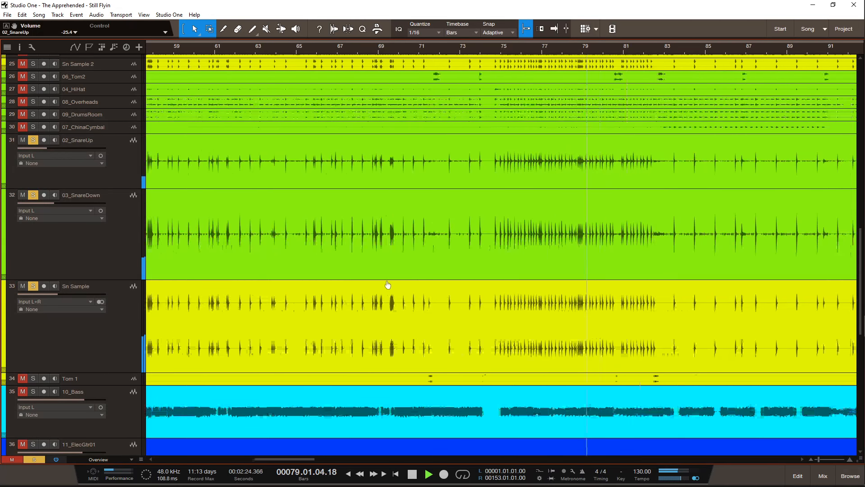
scroll(387, 285, right, 2)
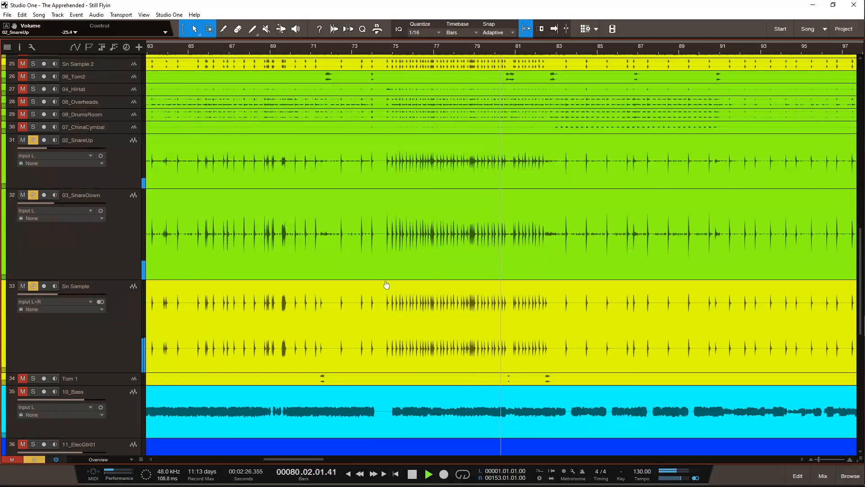
drag(54, 148, 58, 147)
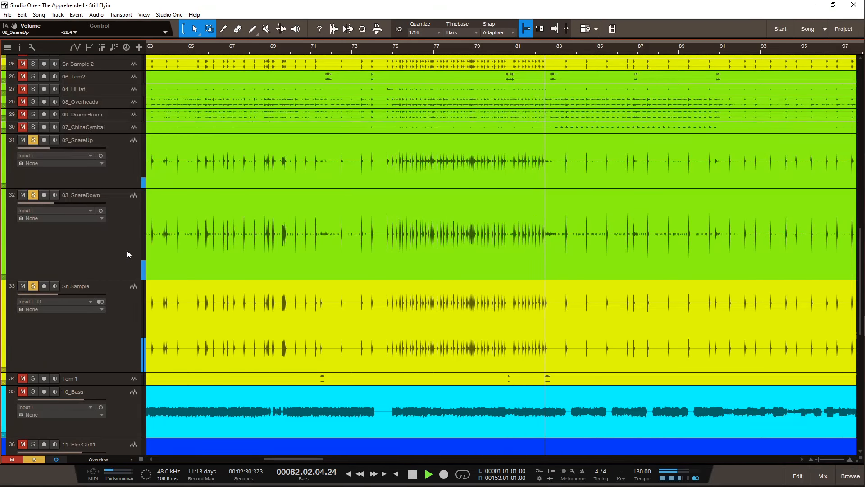
Step: Examine the snare and Sn Sample waveforms across the whole song while the soloed snares keep playing
scroll(325, 318, right, 2)
scroll(325, 318, right, 2)
key(w)
key(w)
key(w)
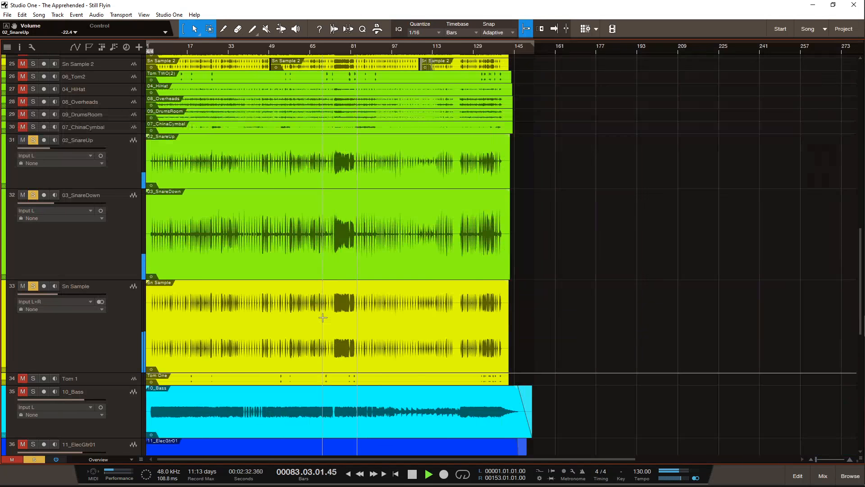
click(129, 338)
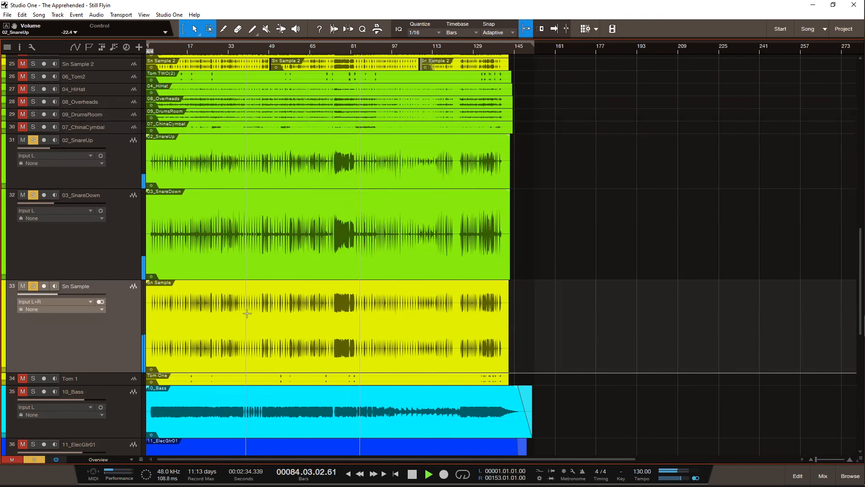
scroll(248, 314, right, 3)
scroll(248, 314, left, 3)
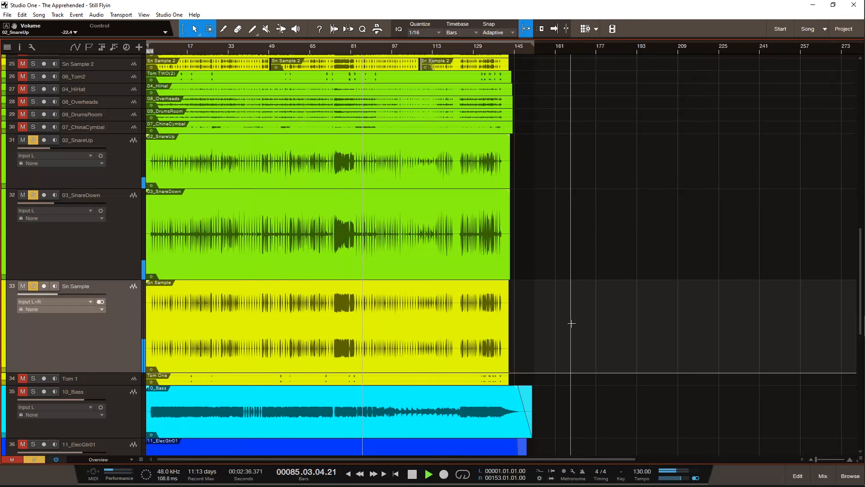
scroll(571, 321, down, 3)
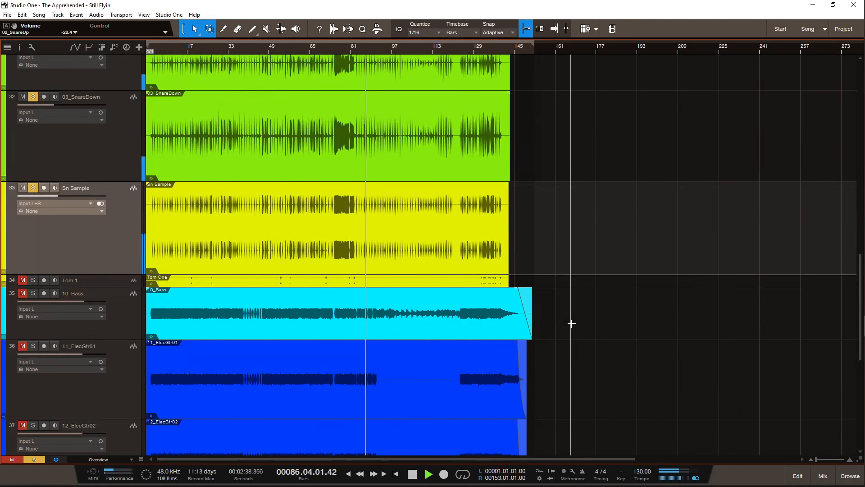
scroll(573, 324, up, 3)
scroll(572, 323, up, 1)
key(e)
key(e)
key(e)
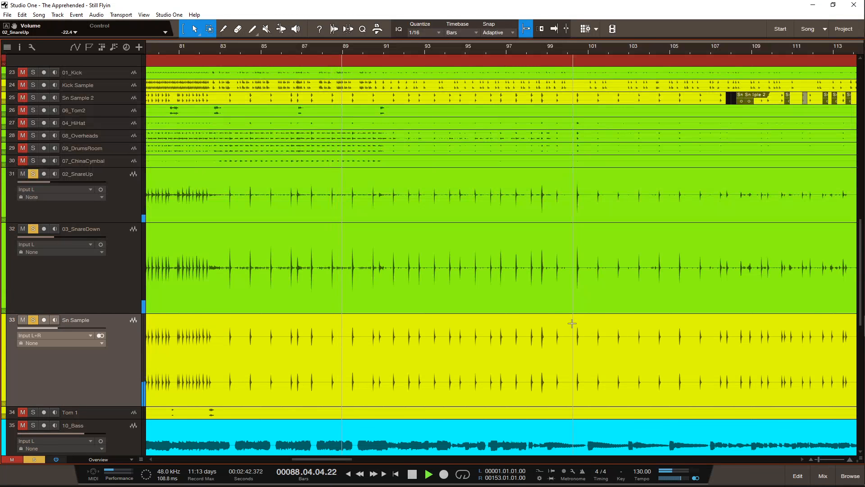
key(w)
key(w)
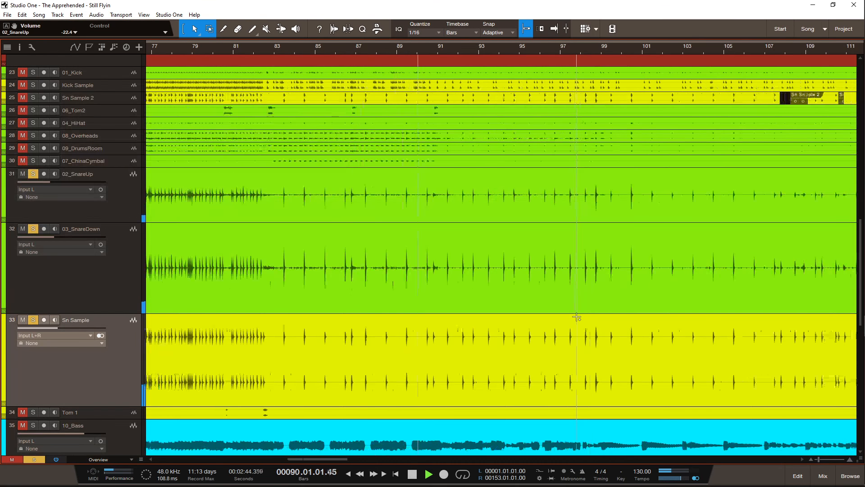
scroll(577, 317, left, 2)
key(w)
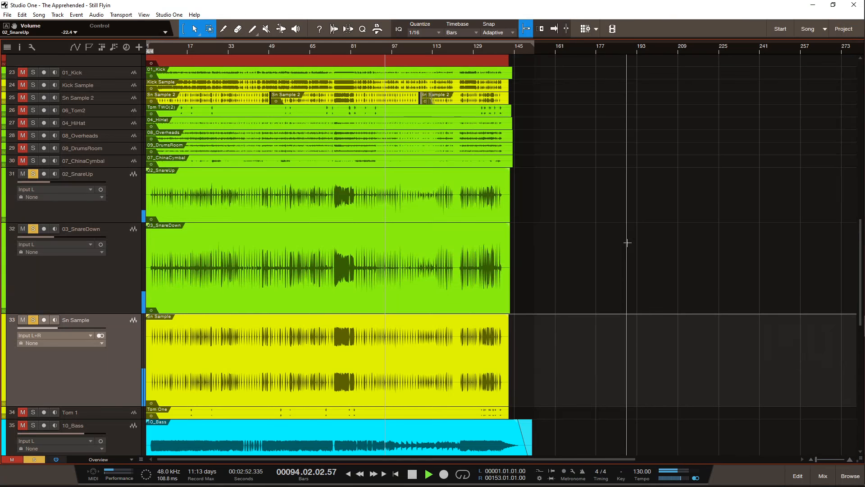
Step: Save the song, then stop playback and unsolo the Sn Sample, 03_SnareDown and 02_SnareUp tracks
key(ctrl+s)
key(space)
scroll(402, 296, down, 7)
scroll(402, 297, down, 3)
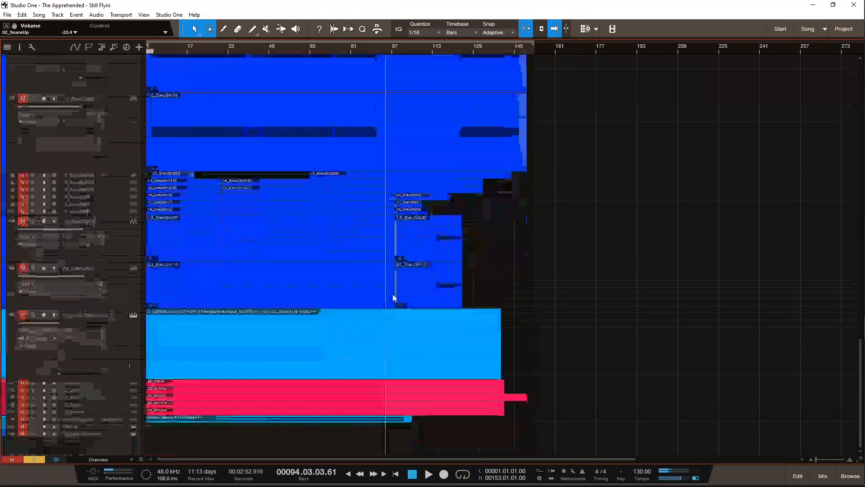
scroll(338, 288, up, 8)
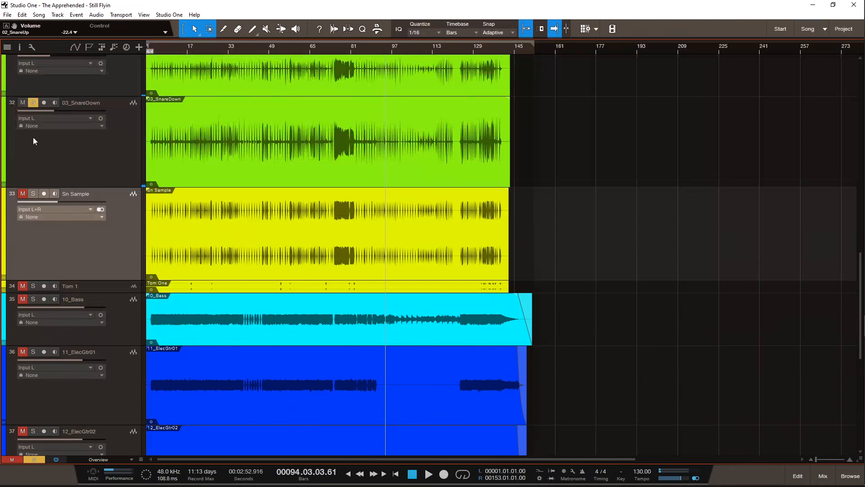
click(34, 103)
scroll(91, 105, up, 1)
click(35, 68)
scroll(197, 218, up, 14)
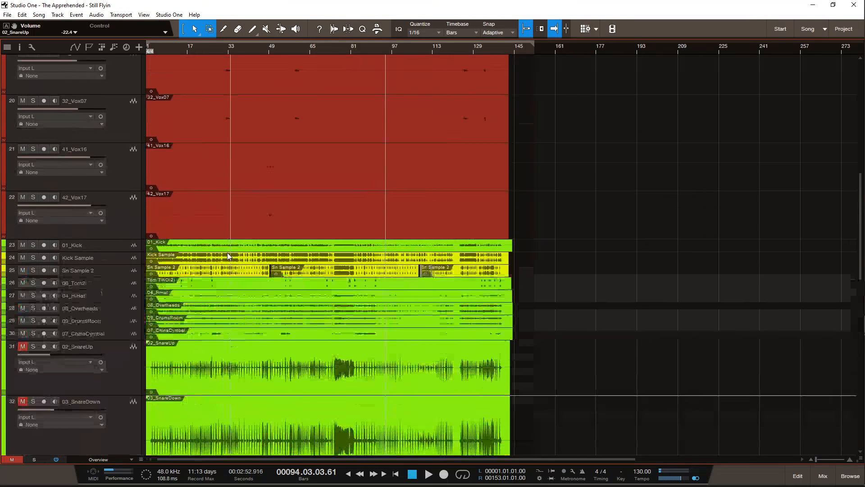
Step: Return the playhead to the song start and show the mixer from its first vocal channels
scroll(198, 261, up, 10)
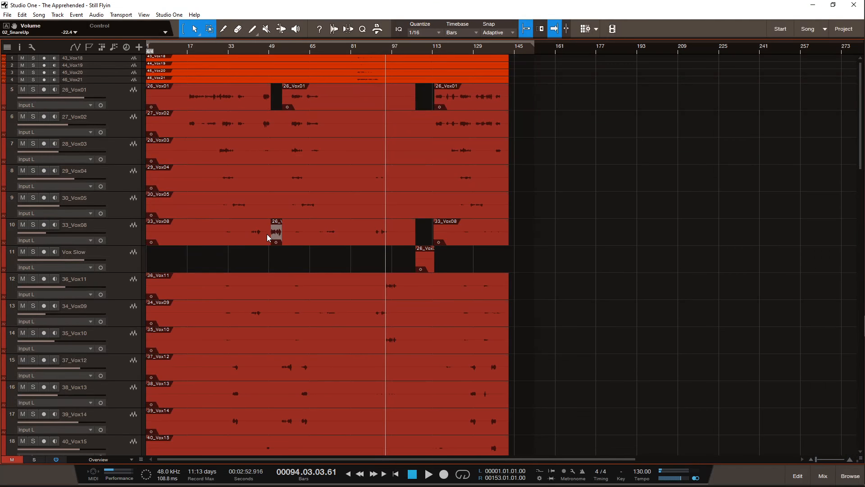
key(Home)
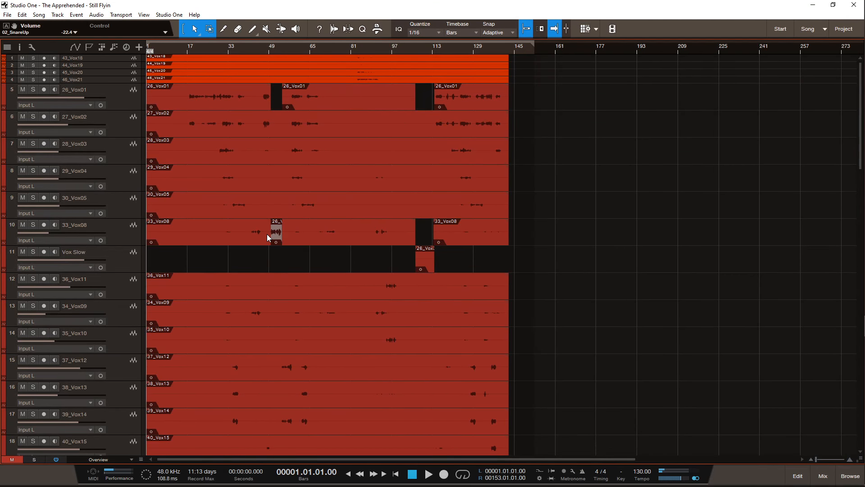
scroll(321, 237, down, 12)
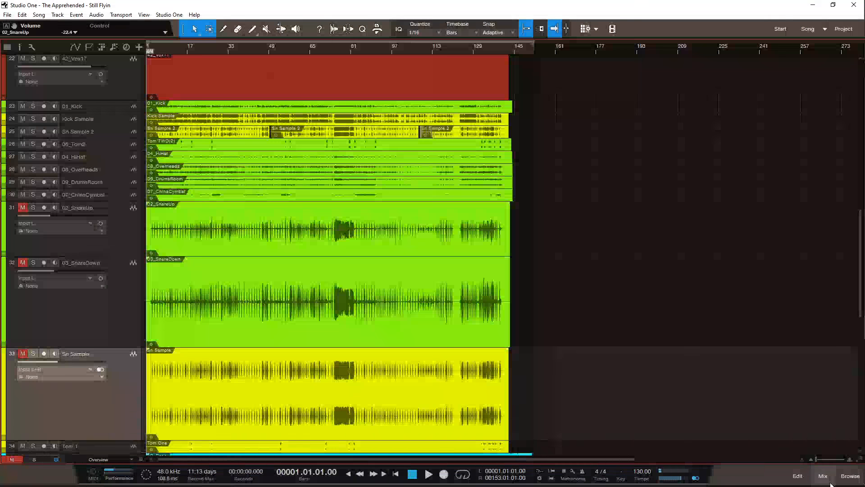
click(823, 476)
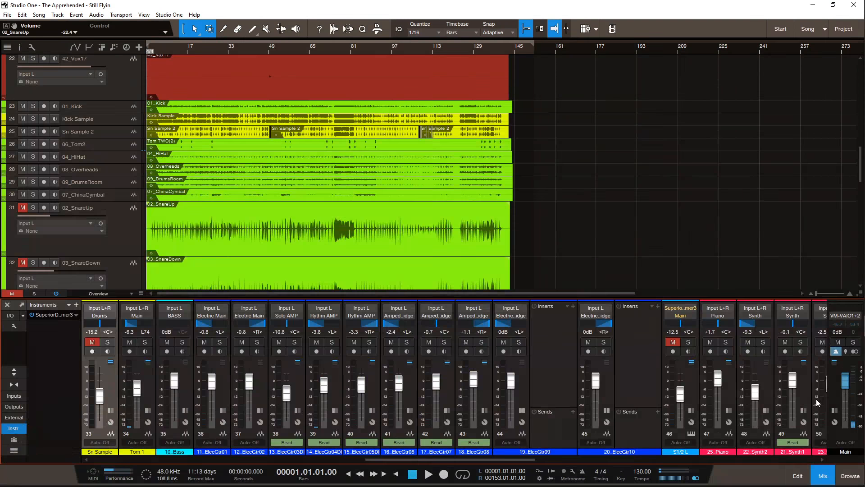
scroll(648, 234, down, 3)
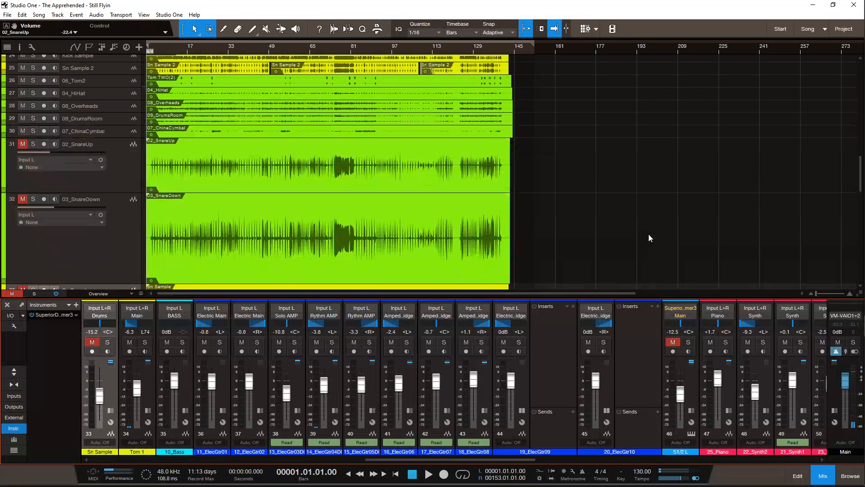
scroll(648, 234, down, 12)
scroll(648, 233, up, 10)
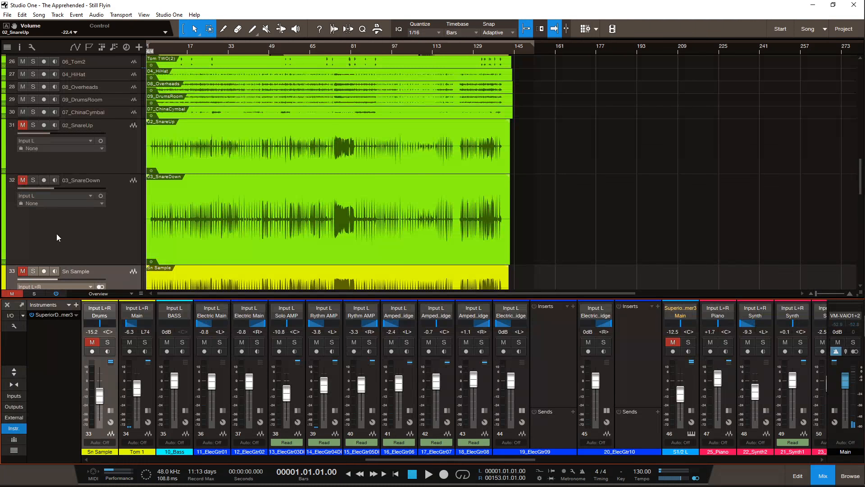
scroll(337, 256, right, 2)
scroll(334, 243, up, 4)
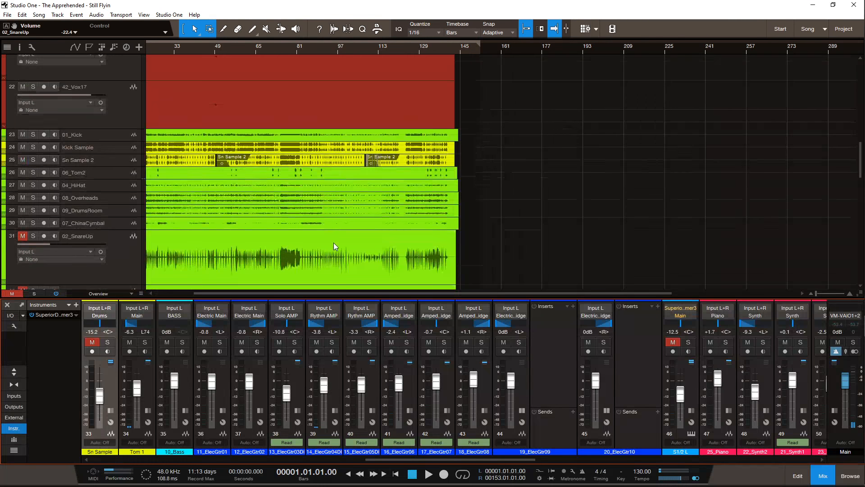
drag(480, 460, 202, 460)
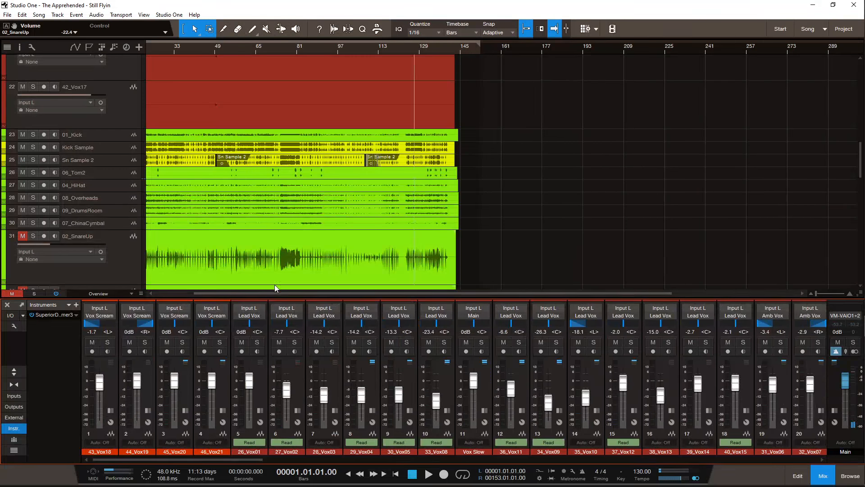
Step: Play the full mix from the song start and set all tracks to the Overview height
key(space)
scroll(612, 261, down, 5)
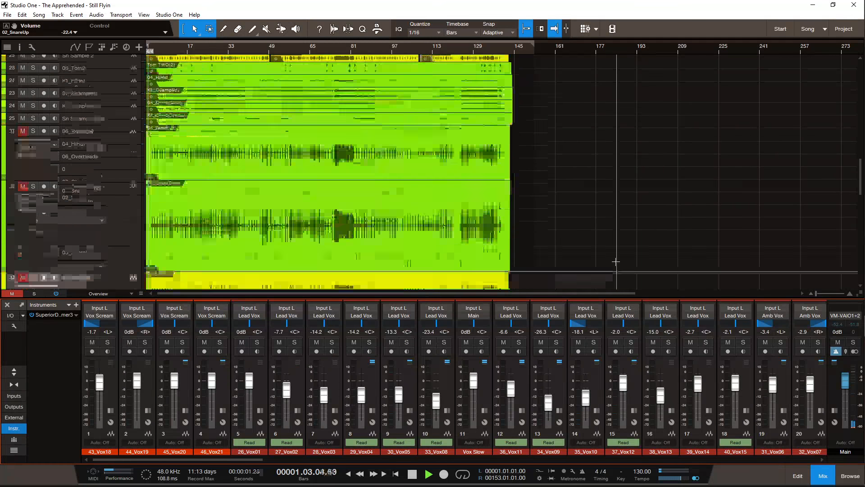
key(space)
scroll(540, 232, up, 4)
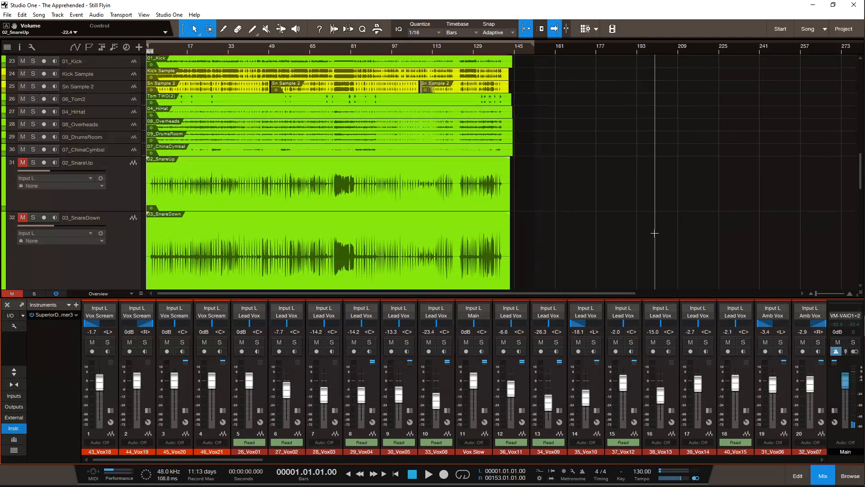
scroll(652, 234, down, 3)
key(space)
scroll(653, 234, down, 4)
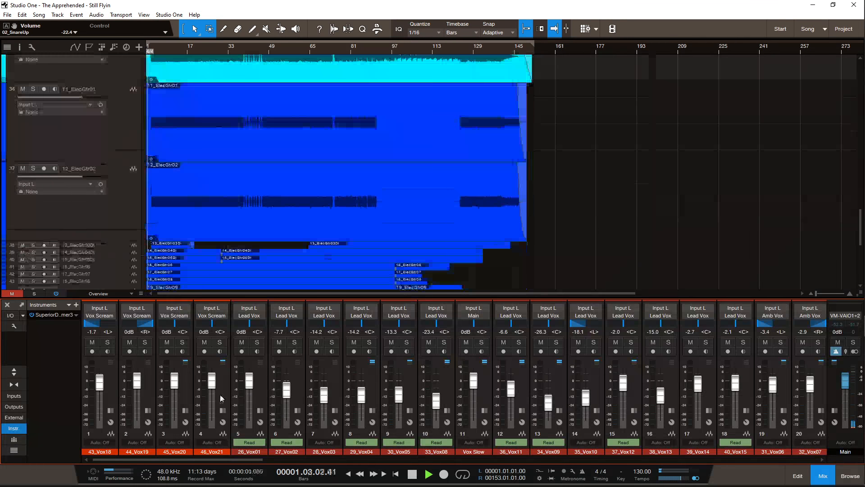
click(112, 292)
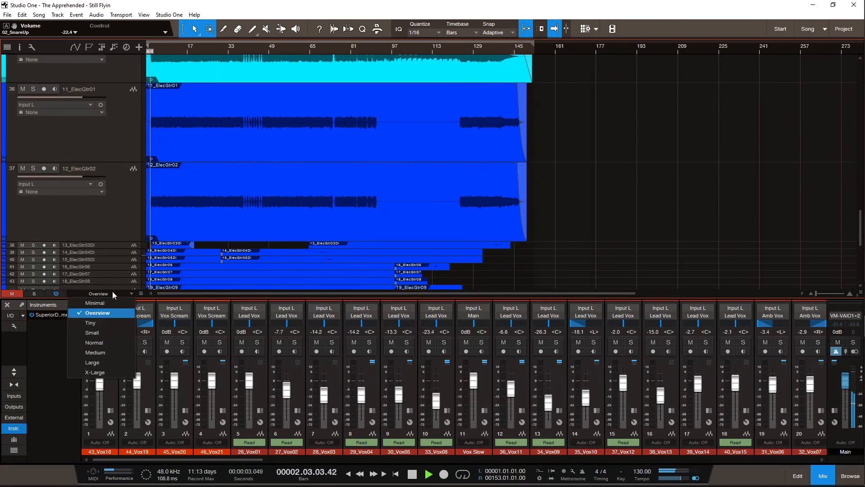
click(115, 315)
scroll(225, 239, up, 5)
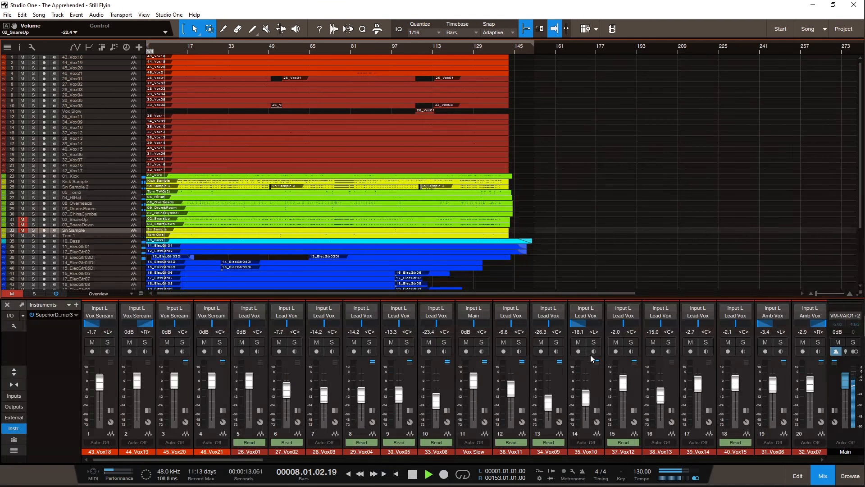
Step: Look at the Lead Vox, Drums, Electric Main and BASS bus channels and their inserts while the mix plays
scroll(630, 422, down, 1)
scroll(618, 389, down, 1)
scroll(618, 389, up, 2)
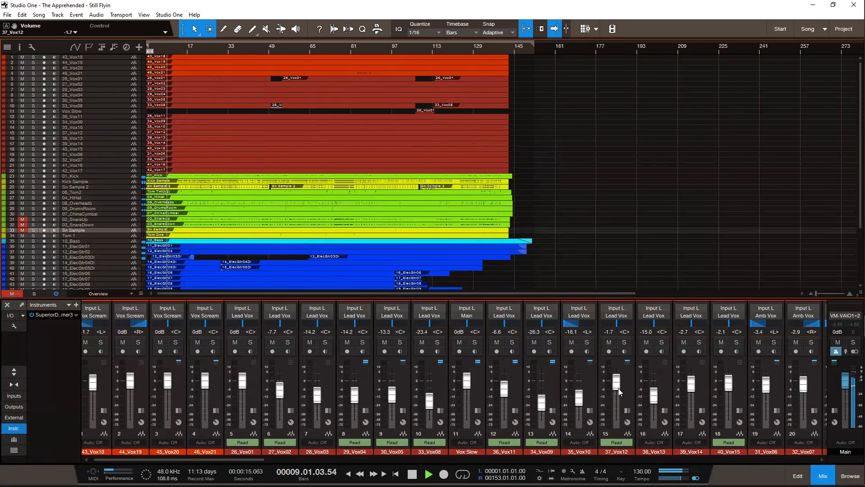
drag(258, 460, 862, 460)
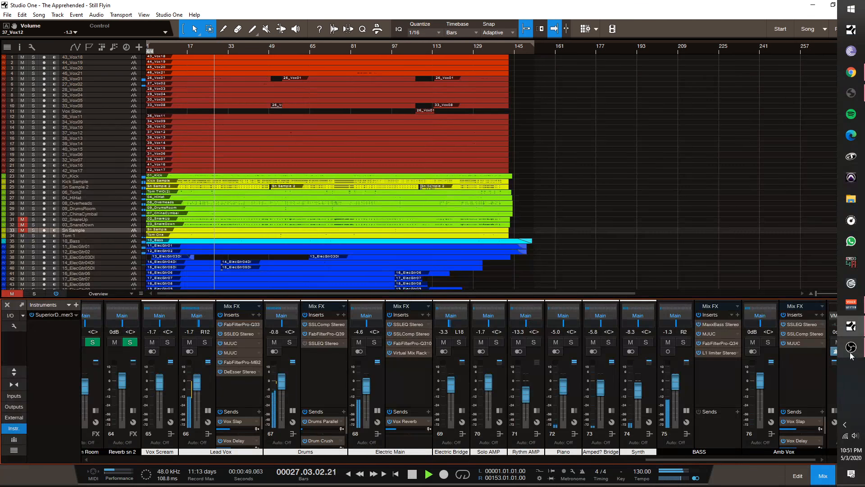
Step: Switch to OBS to check the live stream's status and audio levels, and minimize its window again
mouse_move(845, 355)
click(820, 350)
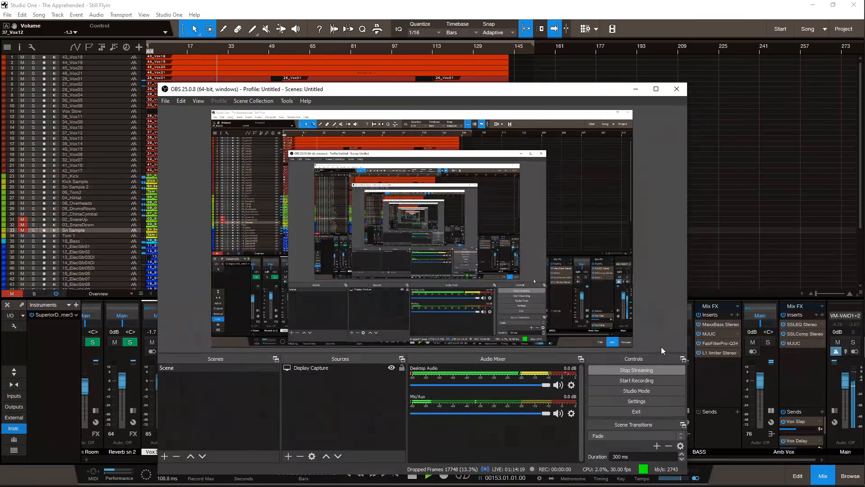
click(636, 89)
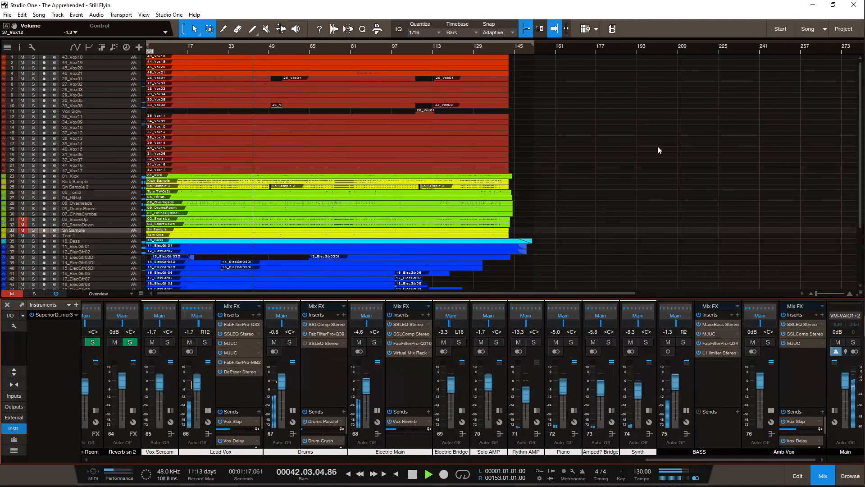
Step: Switch to the YouTube live chat window and read the latest viewer questions while the mix plays
click(853, 93)
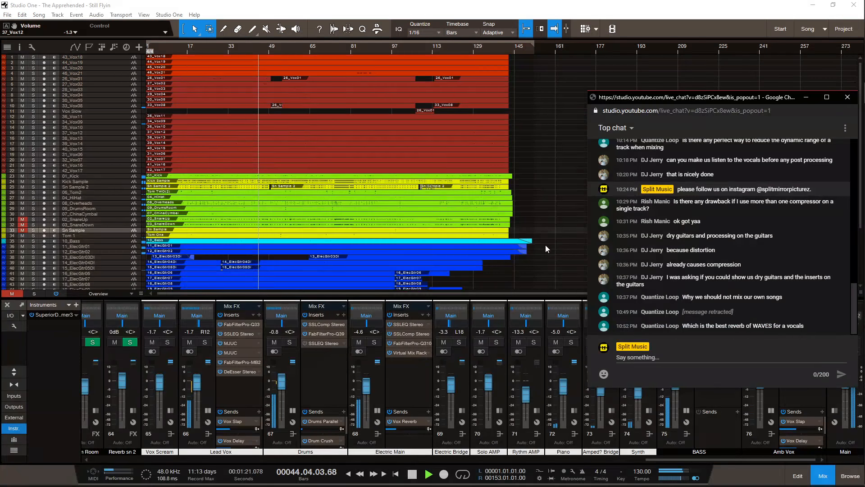
scroll(548, 242, down, 5)
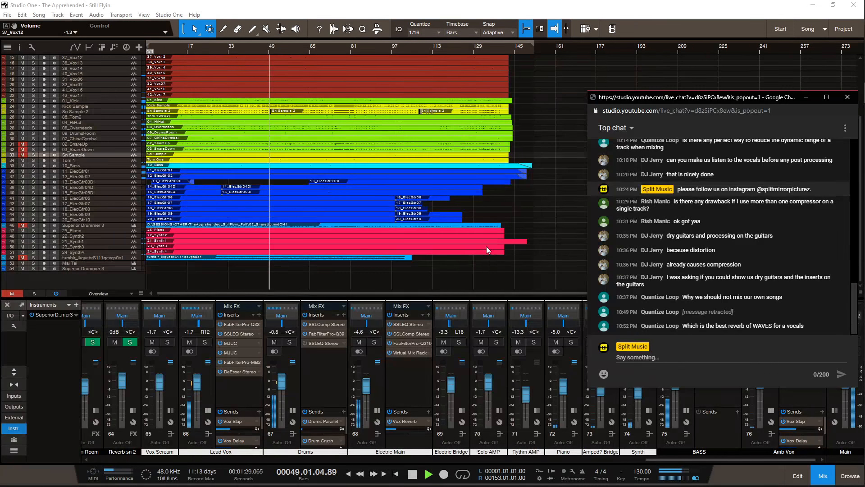
scroll(291, 162, up, 4)
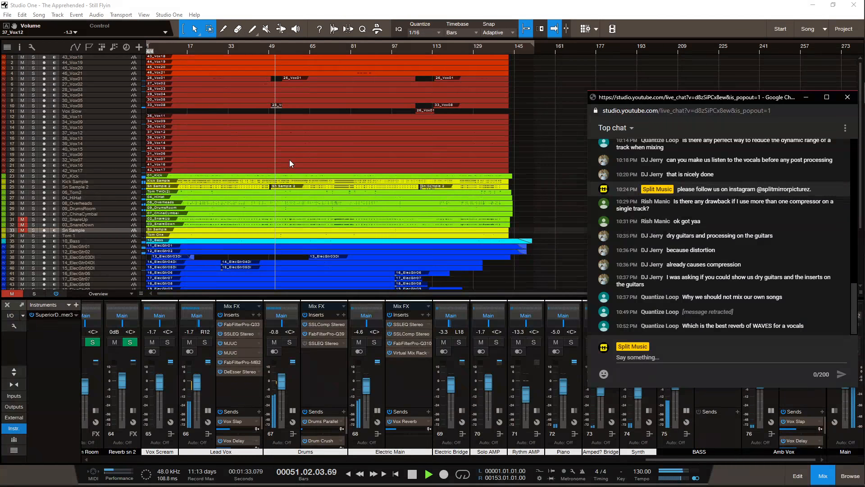
Step: Switch back to Studio One, stop playback at about bar 52 and save the song
click(275, 48)
key(space)
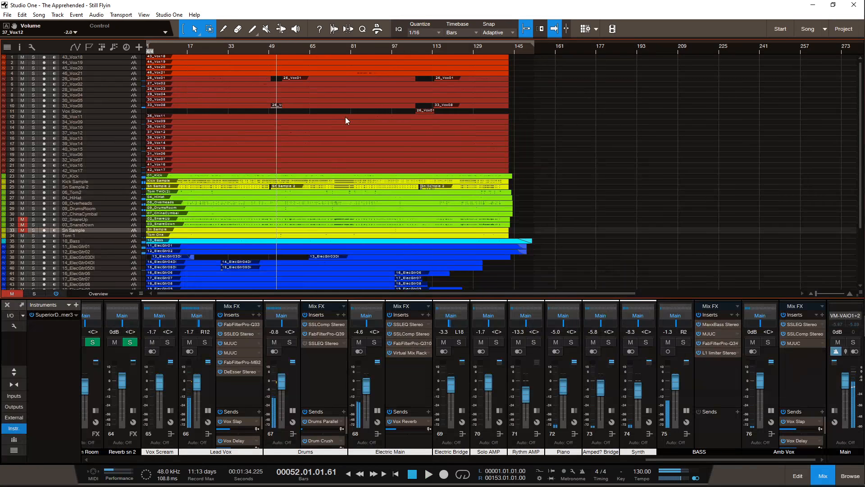
key(ctrl+s)
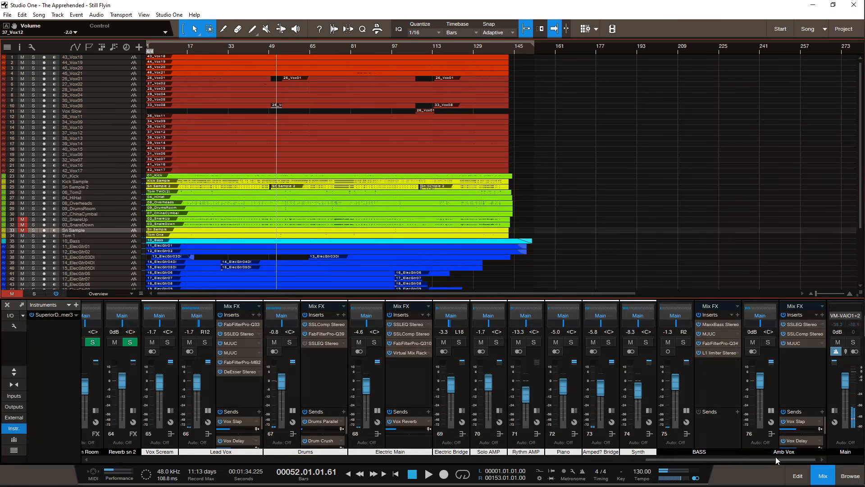
Step: Compare the Lead Vox bus with its SSLEQ Stereo insert bypassed and enabled while the mix plays from bar 52, and stop playback
drag(772, 458, 707, 469)
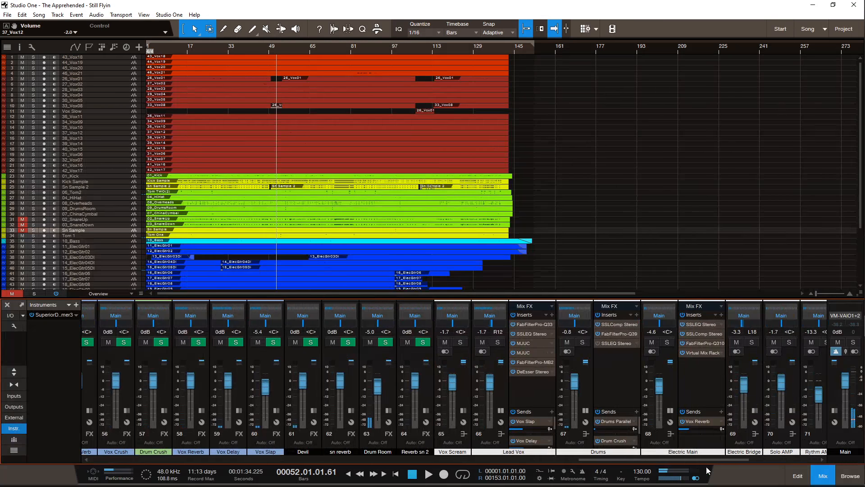
double_click(536, 335)
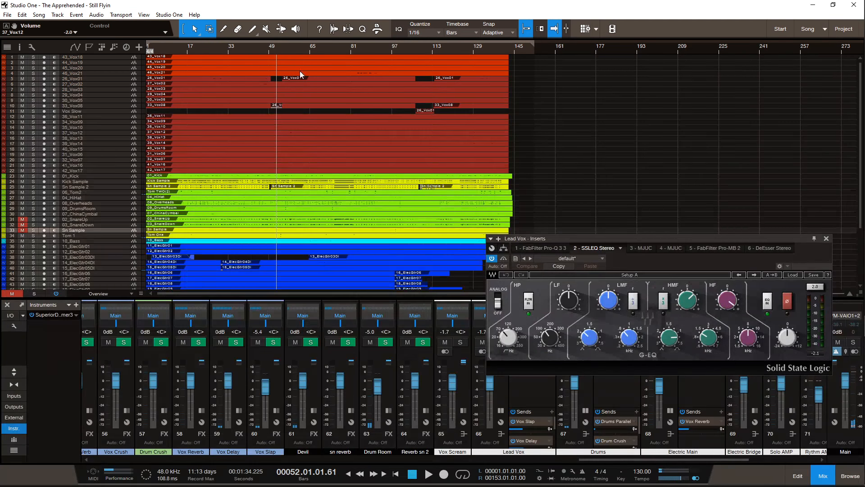
key(space)
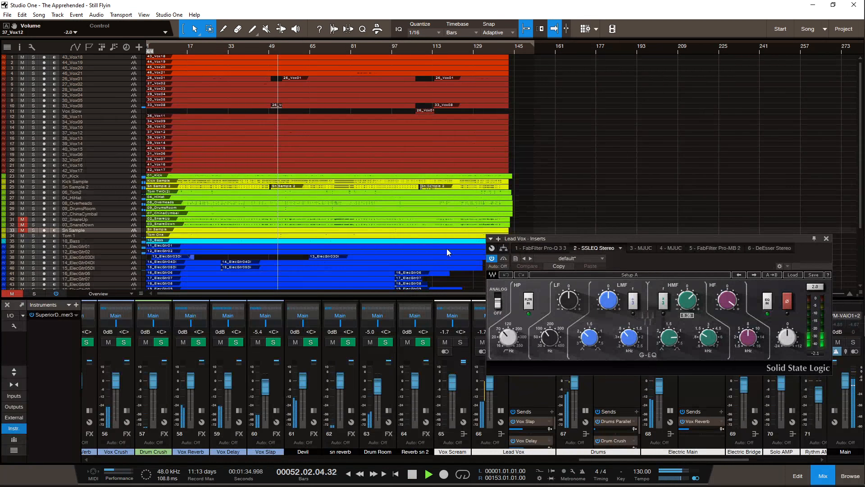
click(492, 260)
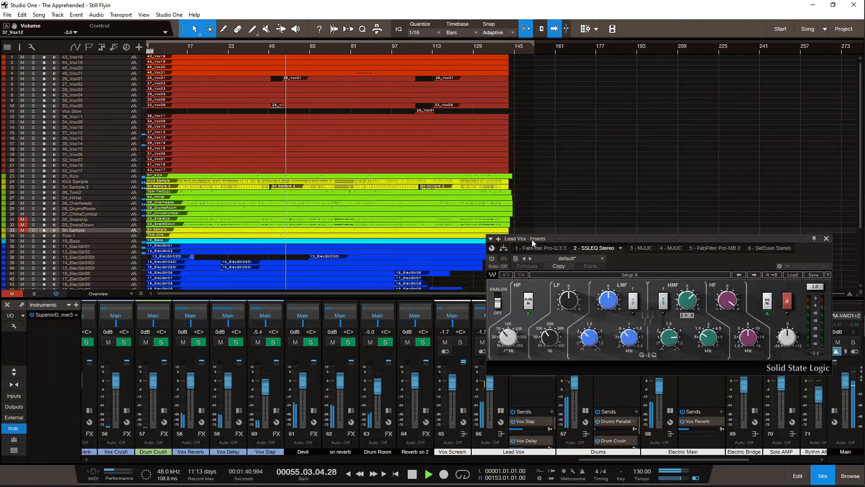
drag(531, 240, 542, 169)
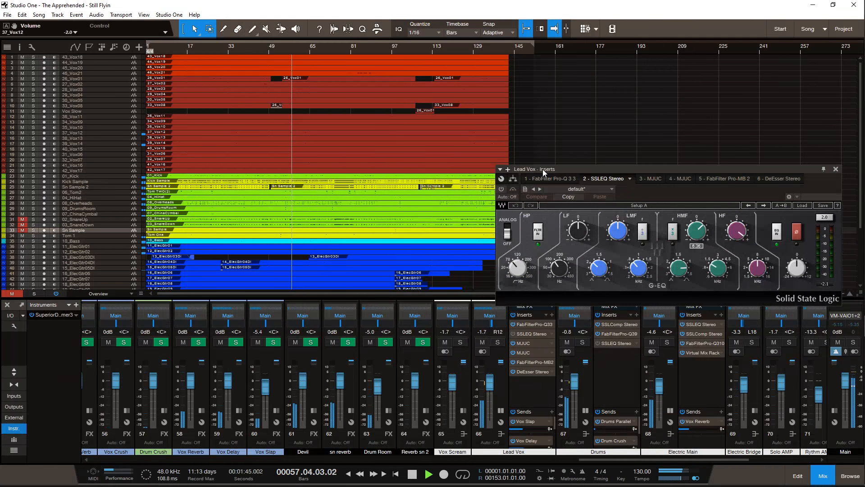
click(505, 191)
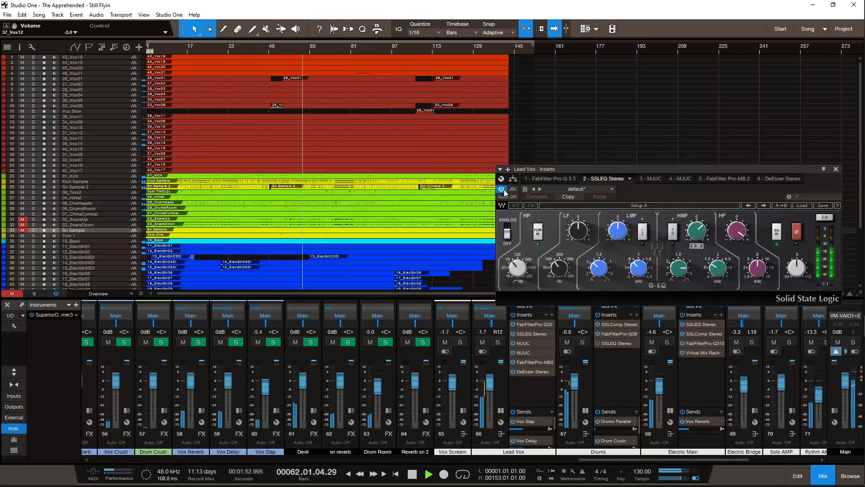
click(504, 191)
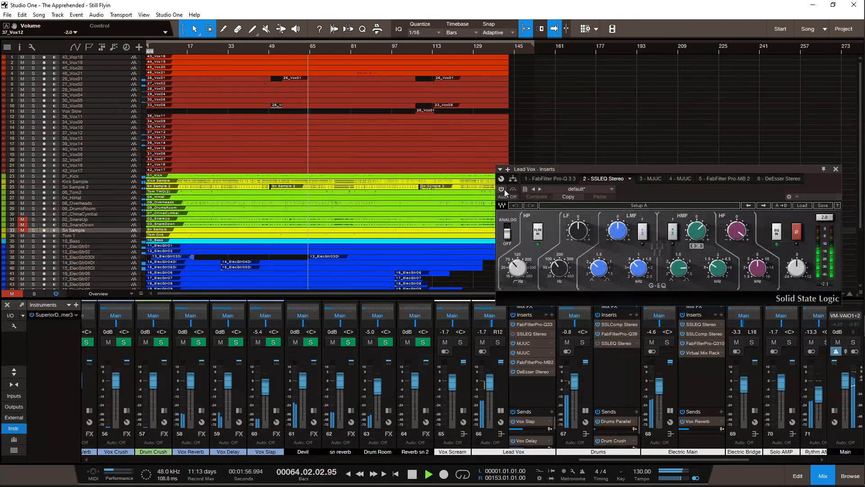
click(503, 189)
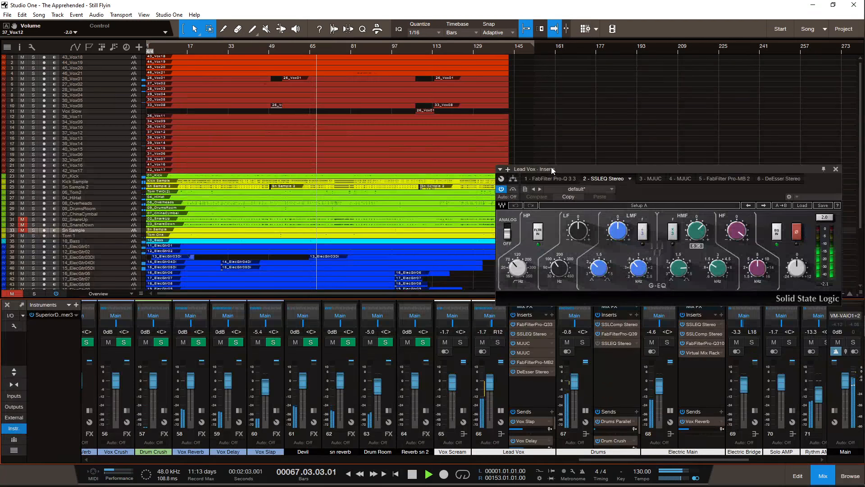
drag(559, 170, 568, 133)
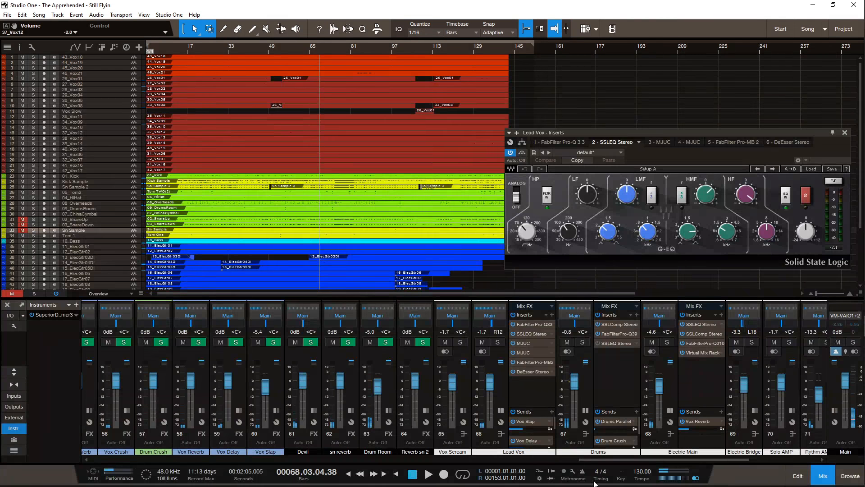
Step: Read the latest YouTube live chat questions, minimize the chat again and close the Lead Vox SSLEQ window
drag(633, 458, 701, 458)
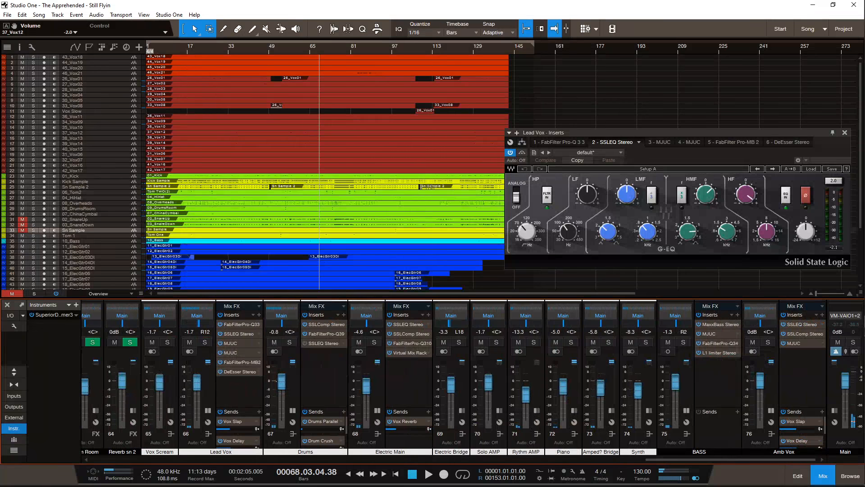
click(852, 72)
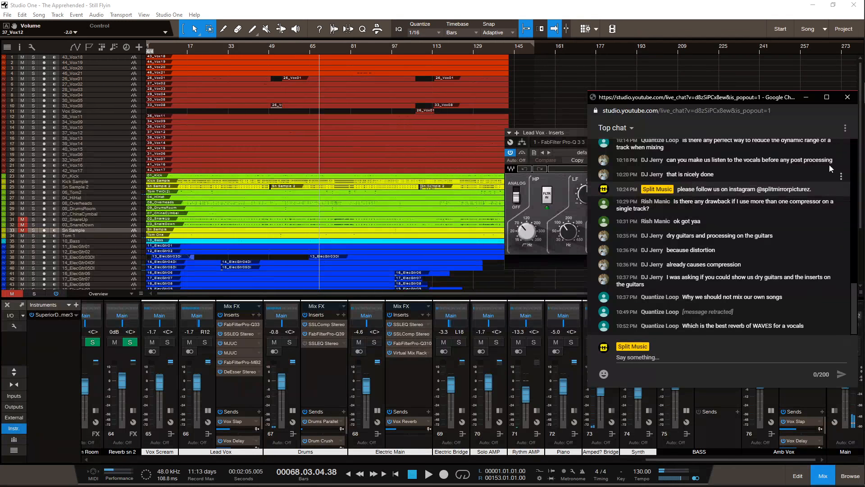
click(807, 97)
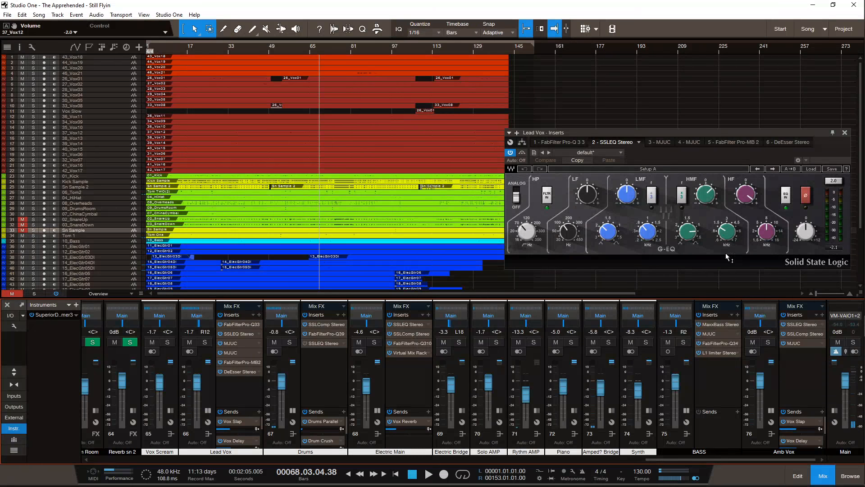
click(846, 132)
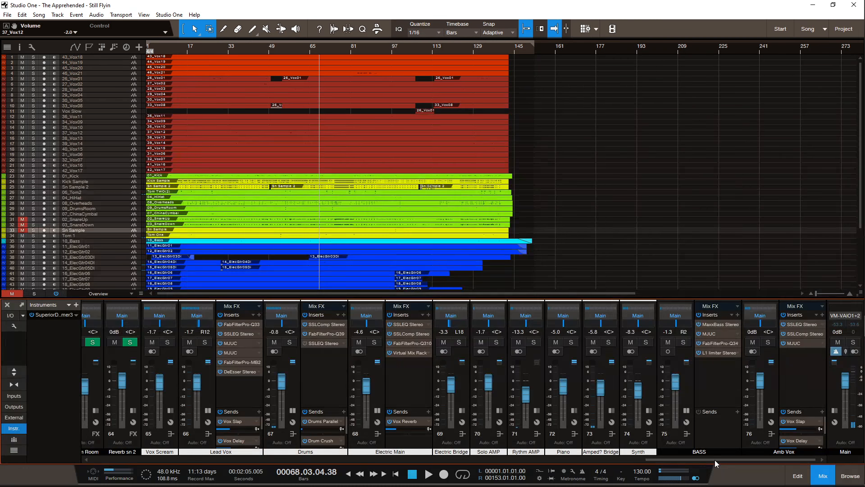
Step: Show the H-Reverb Stereo plug-in from the Lead Vox bus's Vox Reverb send and place its window clear of the mixer
drag(715, 459, 711, 461)
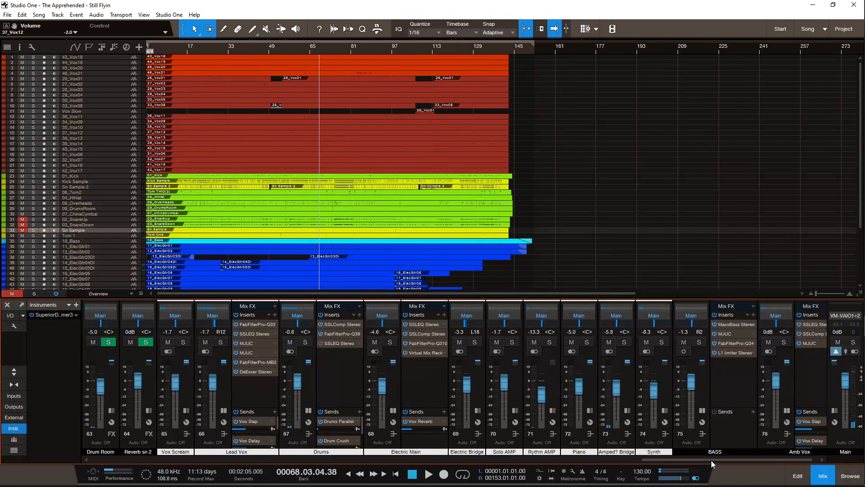
drag(712, 461, 686, 460)
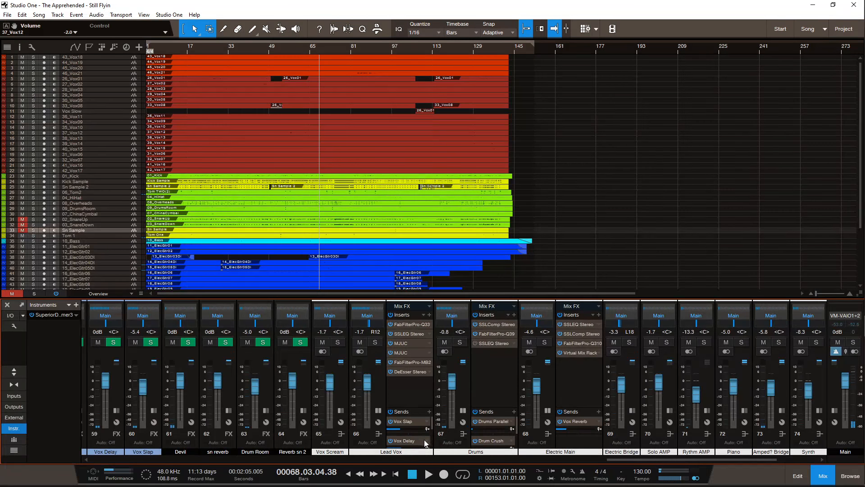
scroll(426, 443, down, 2)
double_click(416, 423)
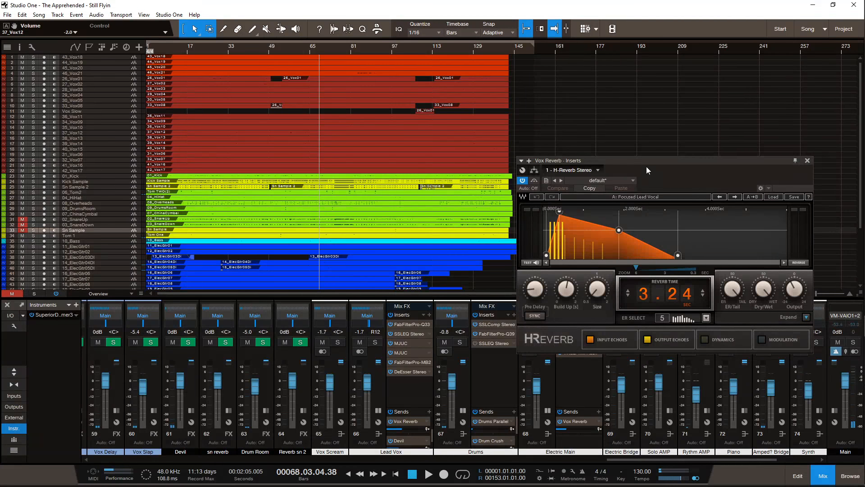
drag(646, 161, 656, 80)
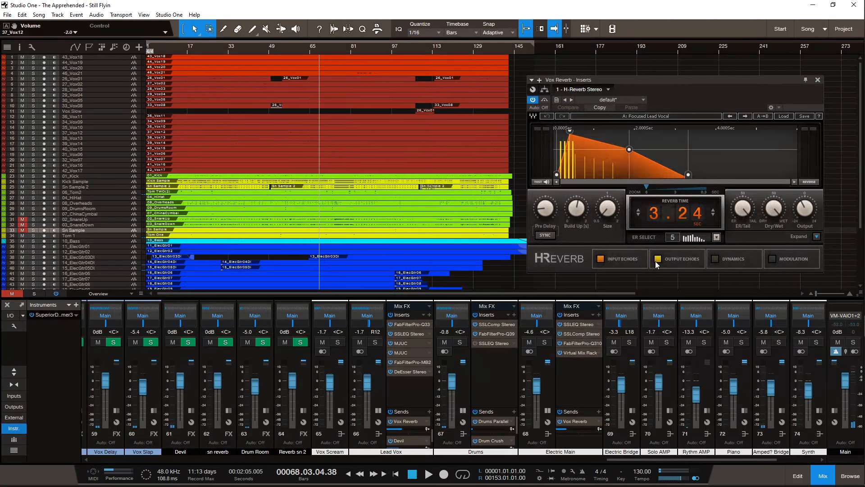
mouse_move(668, 80)
mouse_down()
mouse_move(675, 63)
mouse_move(680, 74)
mouse_up()
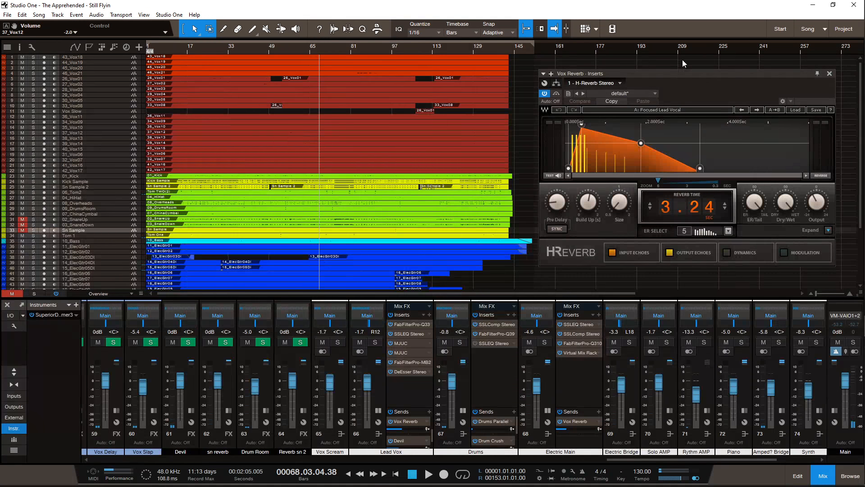
drag(671, 76, 657, 54)
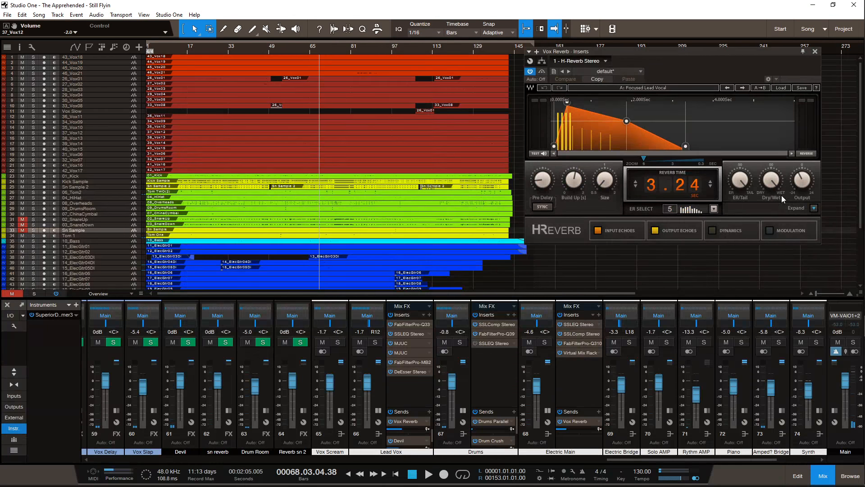
Step: Expand H-Reverb's detailed view to examine its decay envelope, echoes, EQ and damping settings, and collapse it again
click(814, 208)
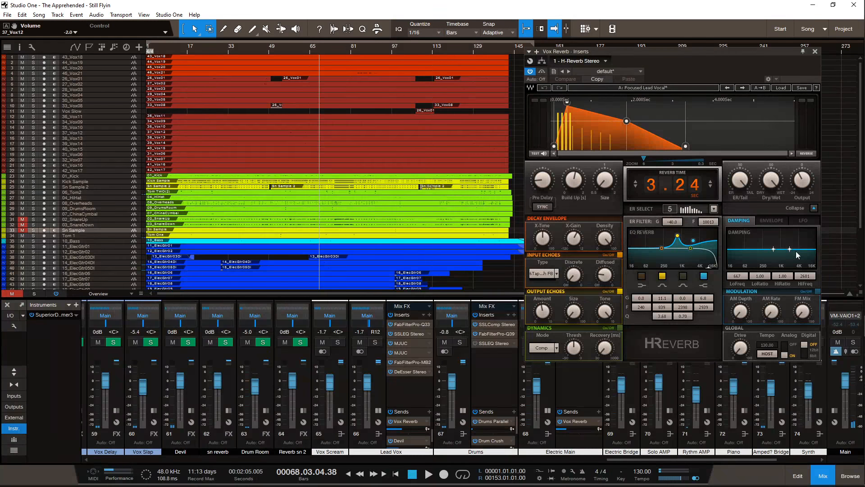
drag(660, 51, 684, 65)
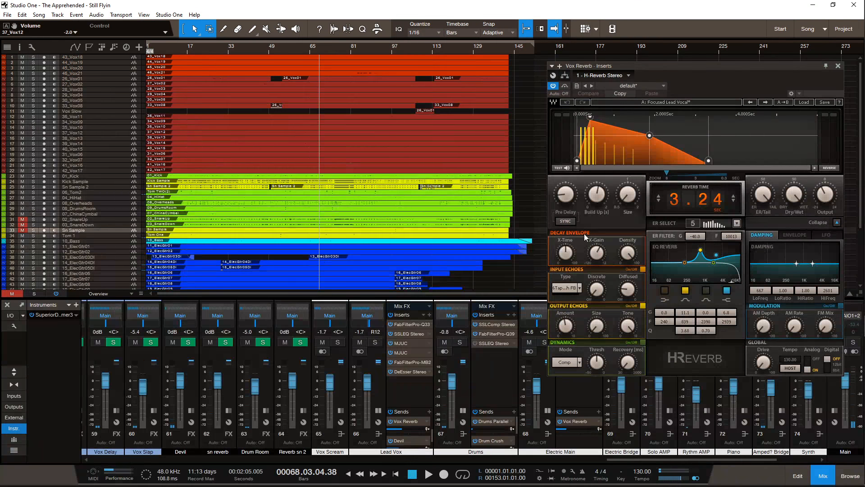
click(837, 223)
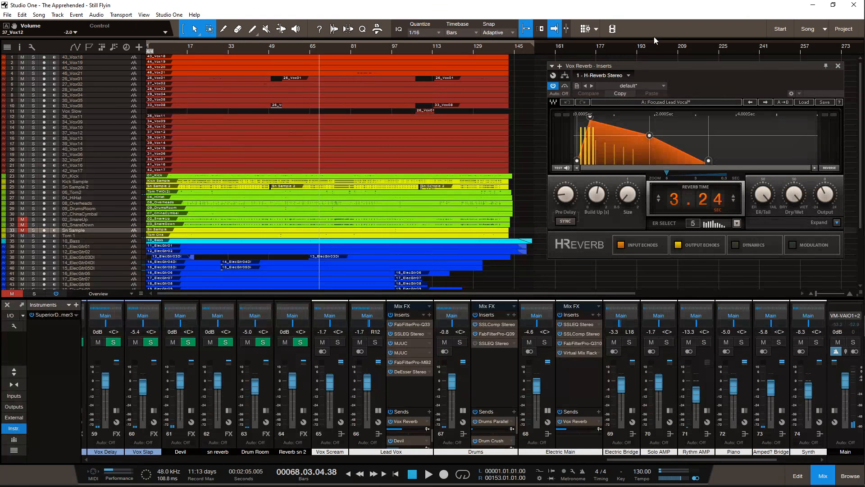
drag(681, 69, 679, 101)
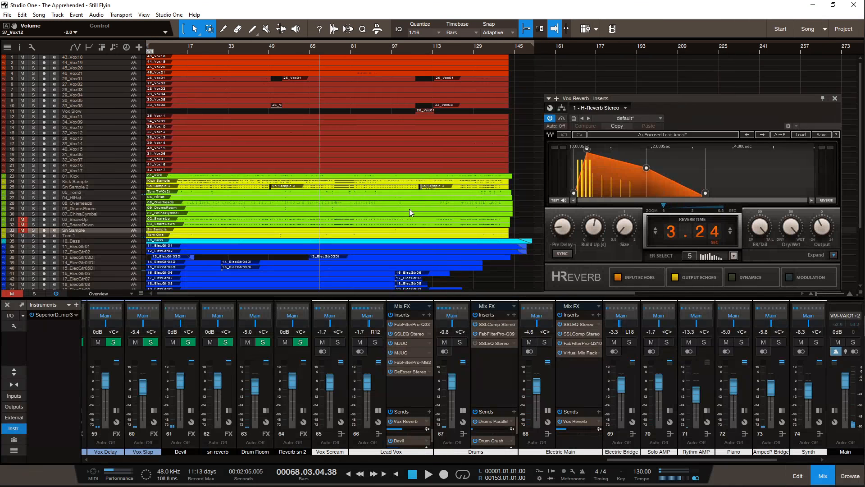
Step: Save the song and return the playback cursor to bar 1
key(ctrl+s)
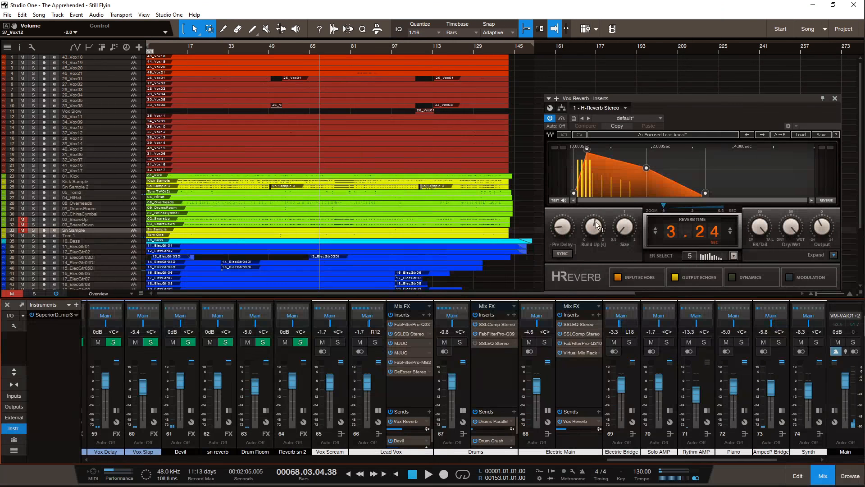
key(Home)
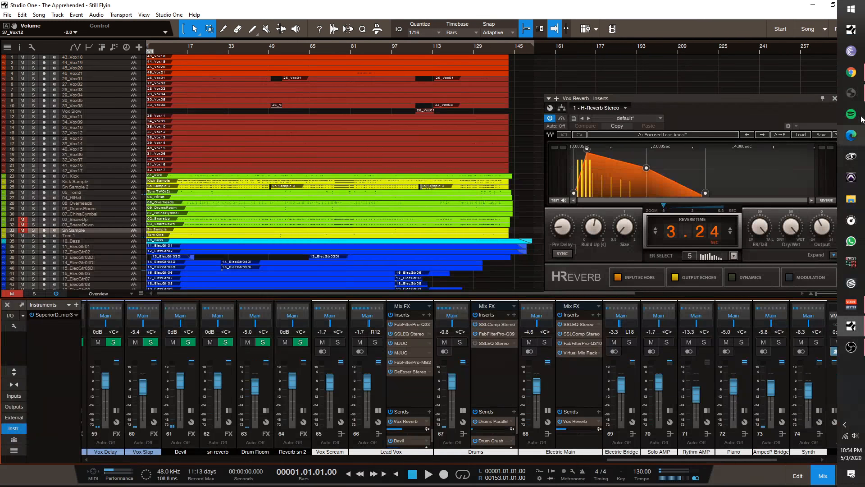
Step: Switch to the YouTube live chat, look down the song's track list beside it, cancel the page-save dialog and minimize the chat
click(851, 93)
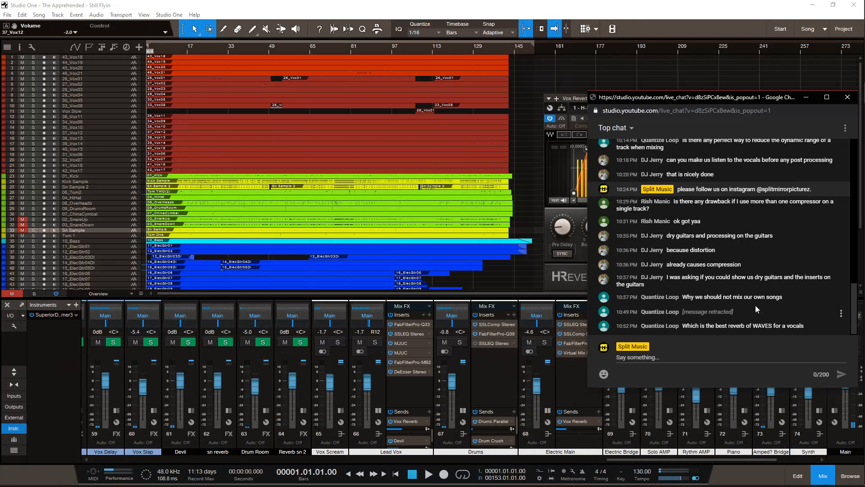
mouse_move(863, 288)
scroll(440, 203, down, 3)
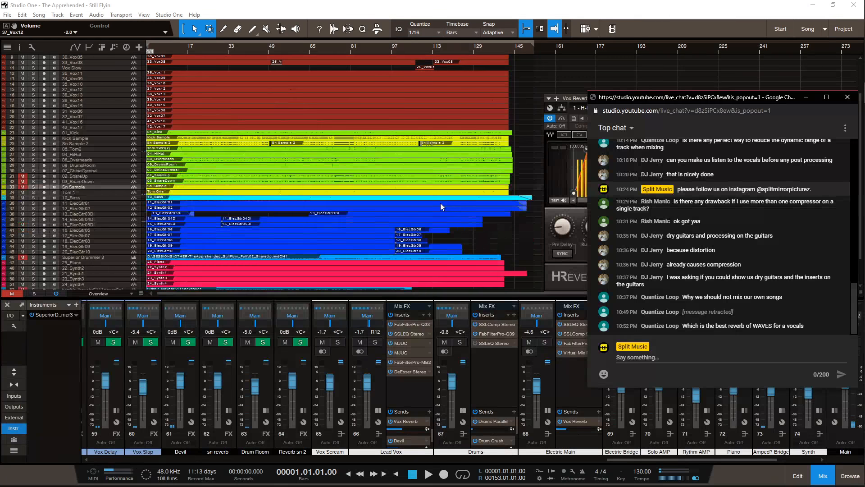
scroll(439, 203, down, 2)
key(ctrl+s)
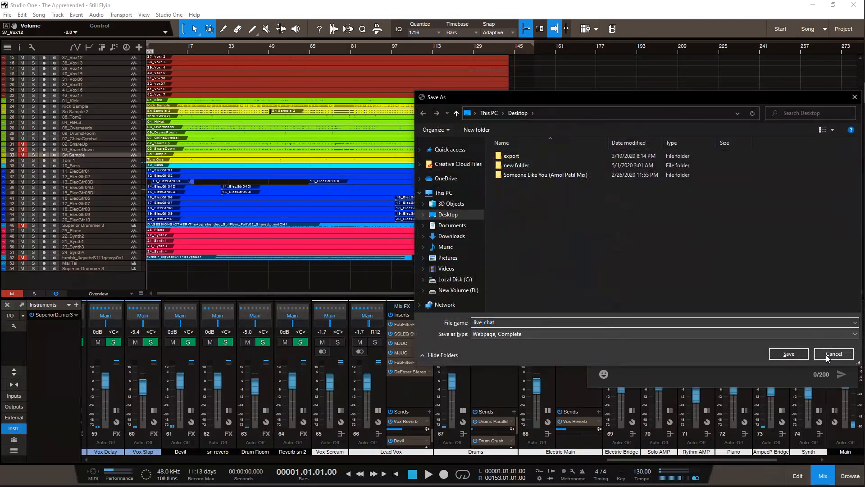
click(833, 354)
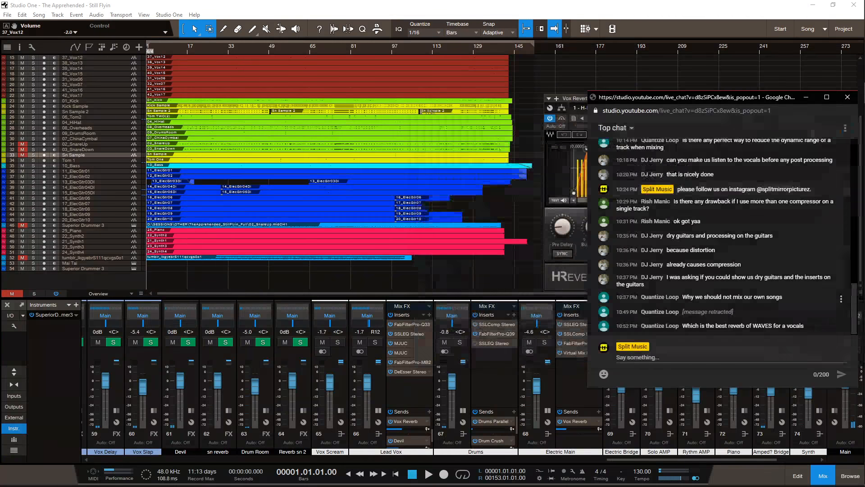
click(584, 110)
click(838, 101)
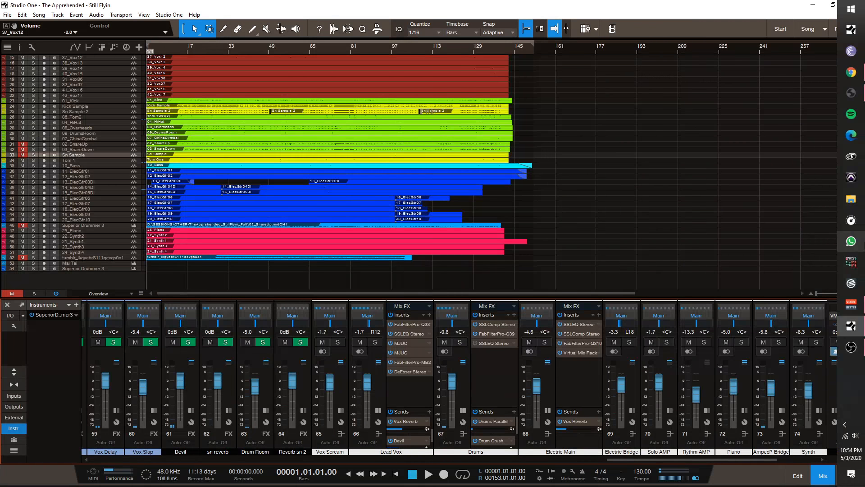
Step: Bring the live chat window back and look through the arrangement from the vocal tracks to the last instrument track, discarding any page save
click(855, 94)
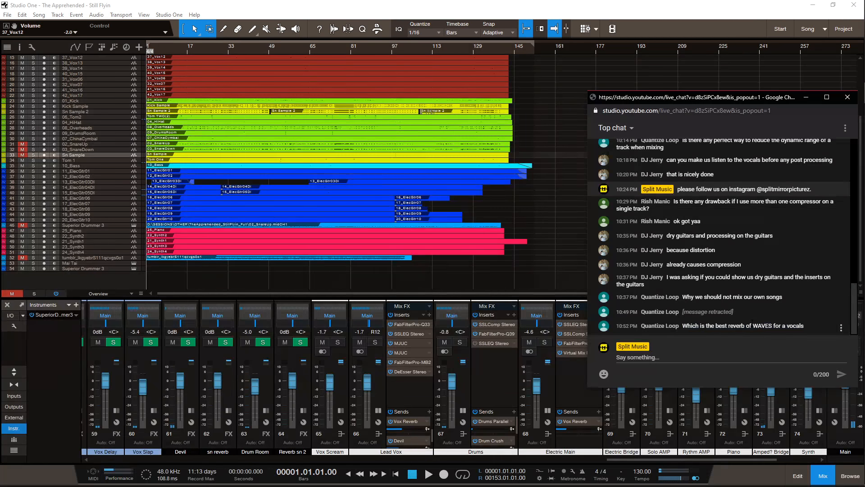
scroll(452, 221, up, 5)
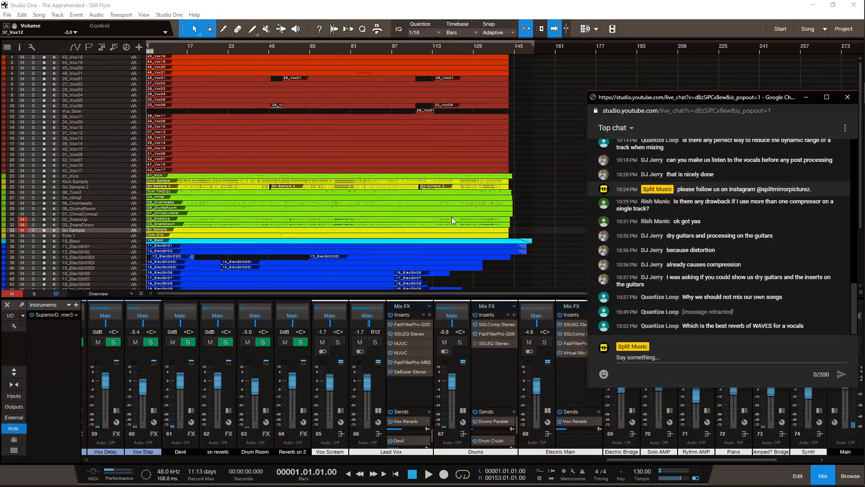
key(ctrl+s)
click(832, 352)
scroll(521, 271, down, 5)
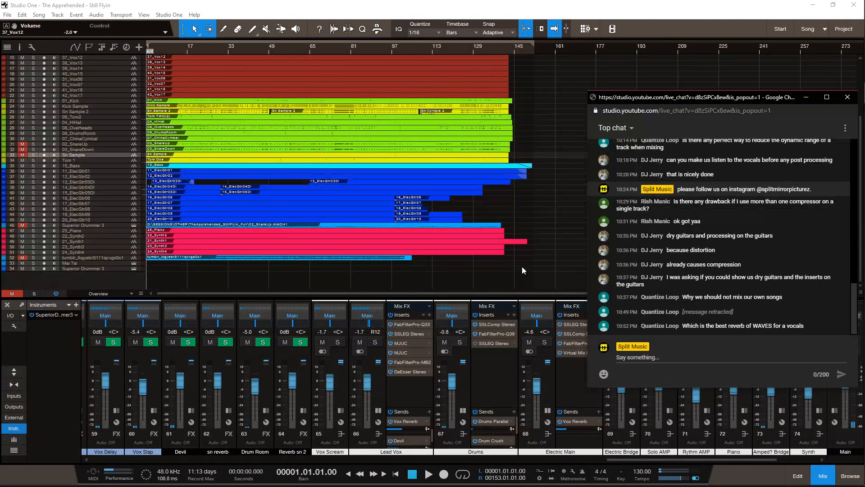
click(832, 354)
Step: Move the live chat window so it covers less of the mixer channels and review the song's tracks alongside it
drag(699, 102, 701, 54)
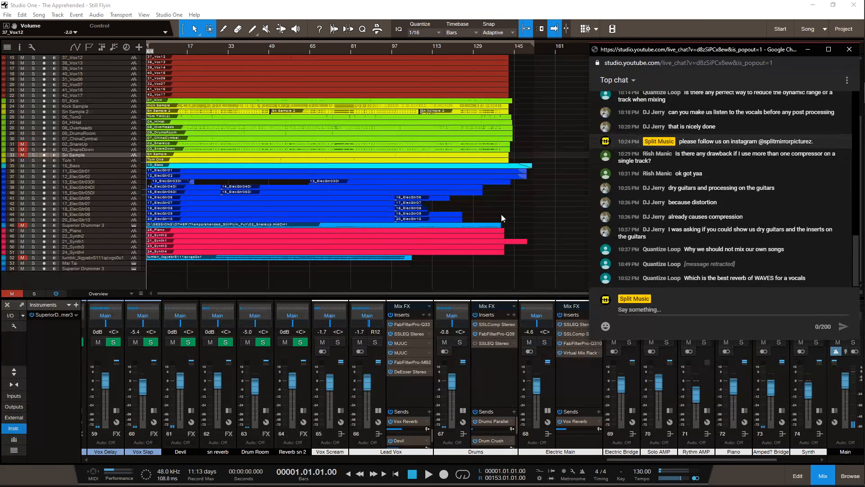
scroll(502, 215, up, 5)
scroll(502, 214, down, 5)
scroll(496, 240, up, 3)
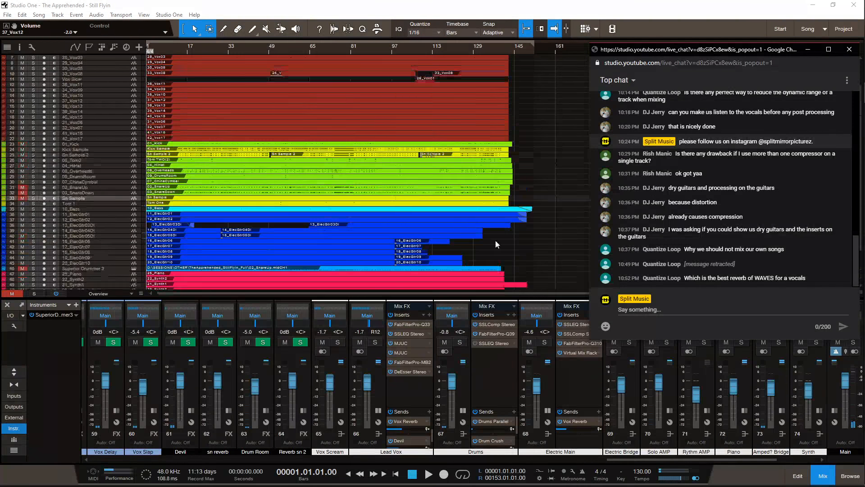
Step: Review the song's tracks and mixer channels from the vocal channels through to the group buses, with the live chat out of the way
click(703, 313)
scroll(548, 223, down, 5)
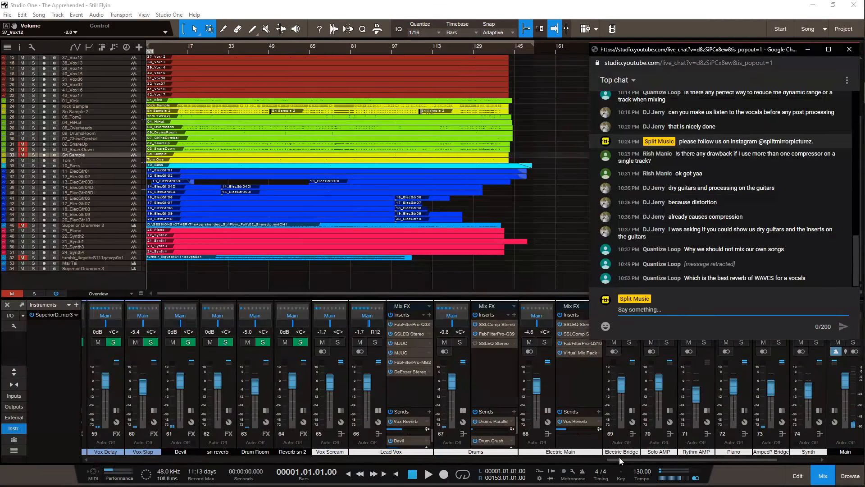
drag(617, 458, 80, 426)
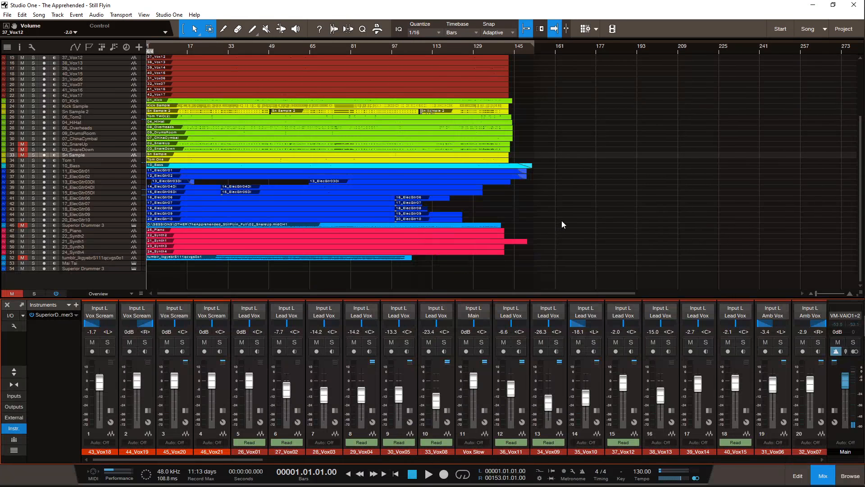
scroll(659, 248, up, 5)
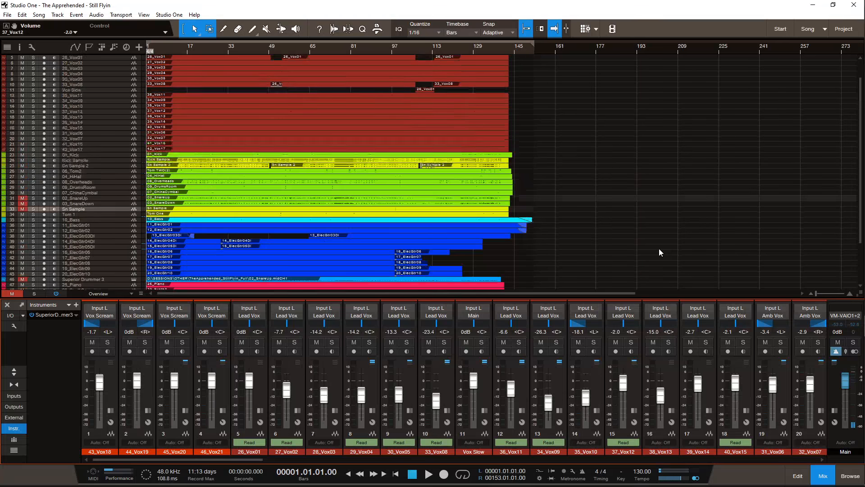
drag(275, 459, 841, 394)
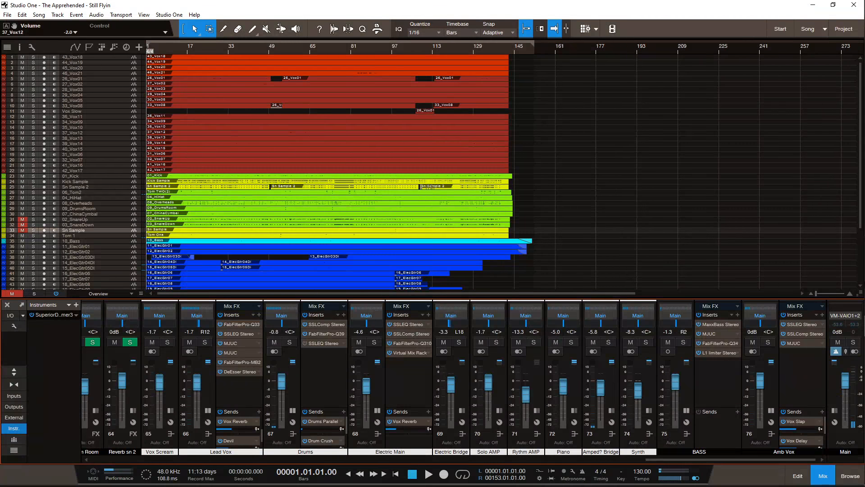
Step: Bring the live chat window back, check the YouTube Studio stream dashboard and minimize the dashboard
click(856, 90)
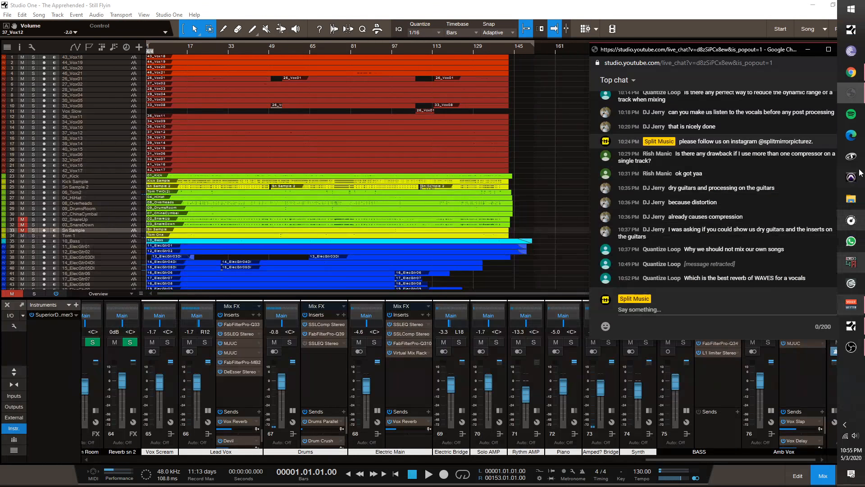
mouse_move(810, 95)
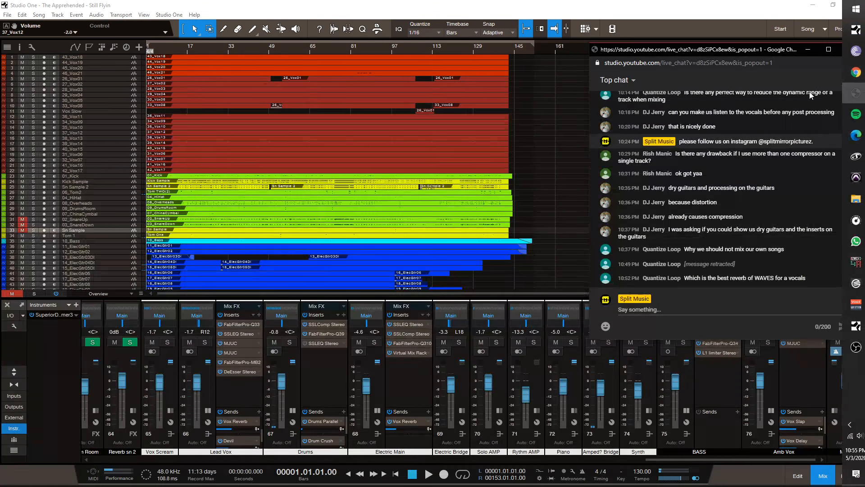
click(832, 71)
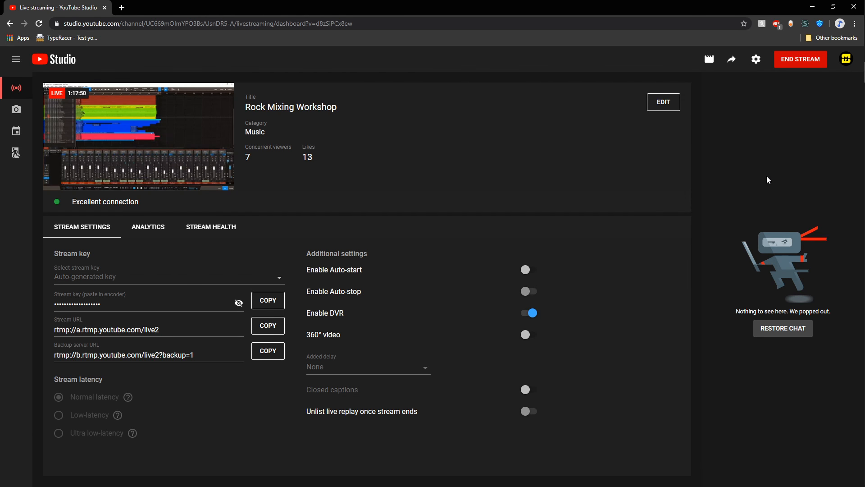
click(813, 7)
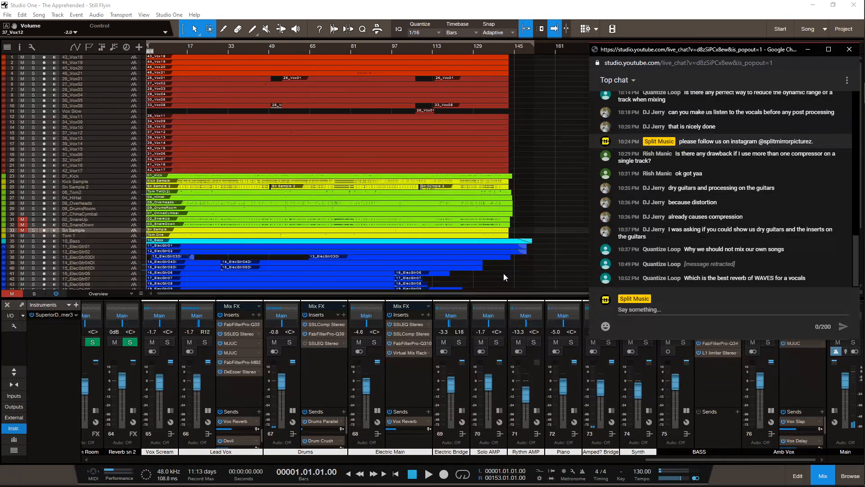
Step: Expand the Main output channel to show its inserts and open its SSLComp Stereo compressor
click(831, 389)
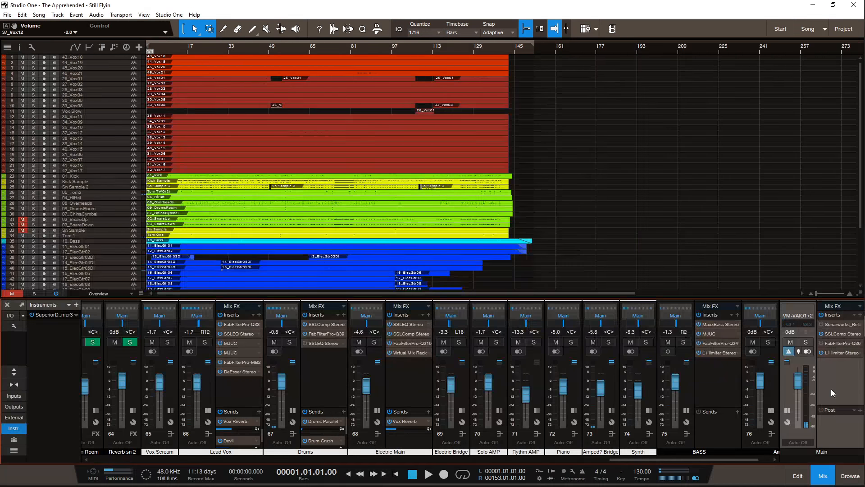
scroll(549, 247, down, 5)
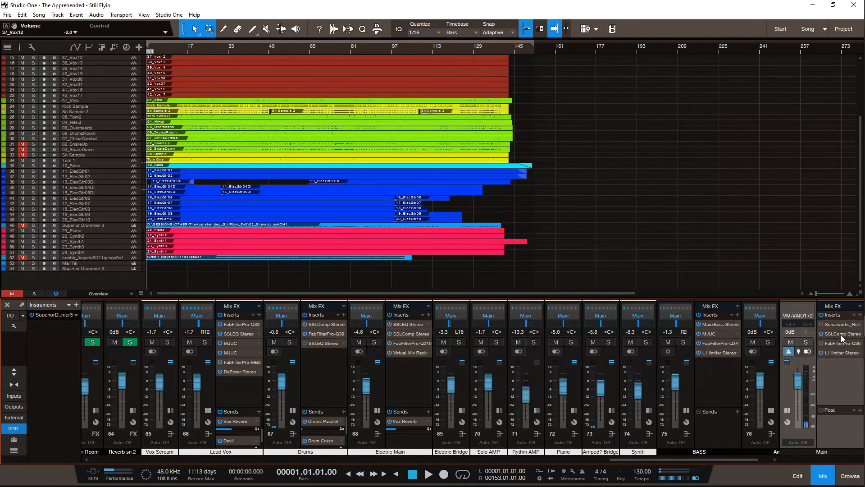
drag(731, 457, 762, 460)
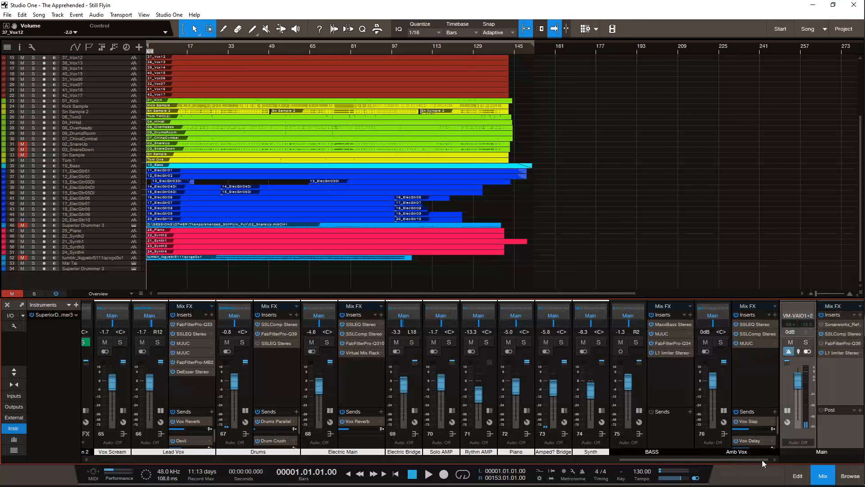
click(845, 334)
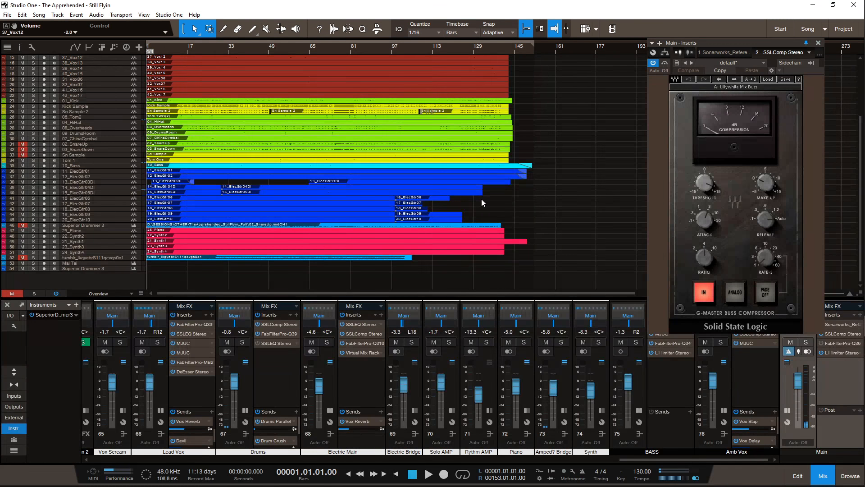
Step: Play the mix from about bar 51 with the Main bus compressor open, stop playback and save the song
scroll(515, 182, up, 5)
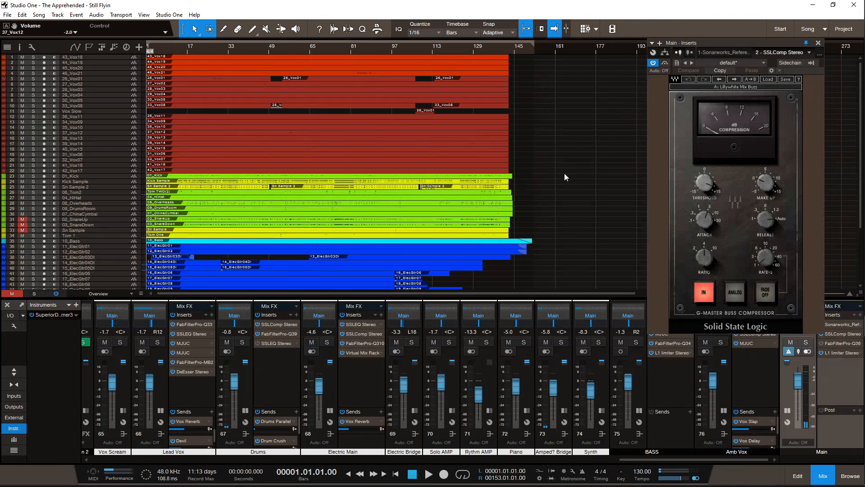
click(278, 50)
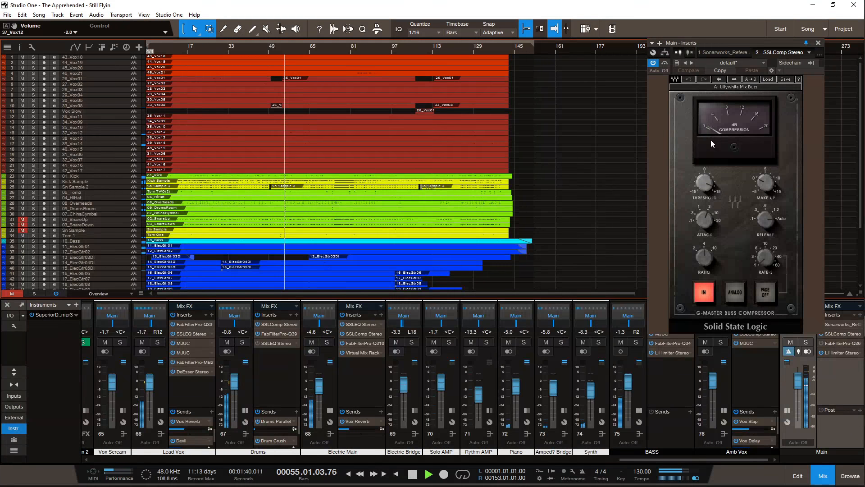
key(space)
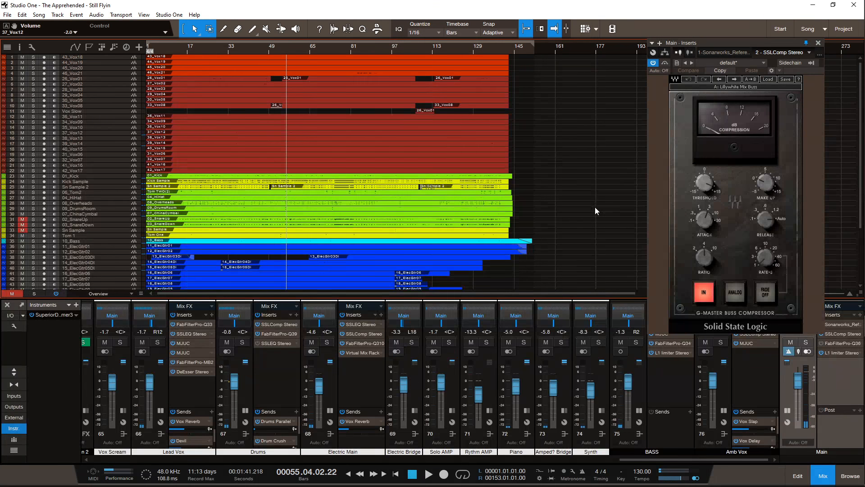
key(ctrl+s)
scroll(576, 162, down, 7)
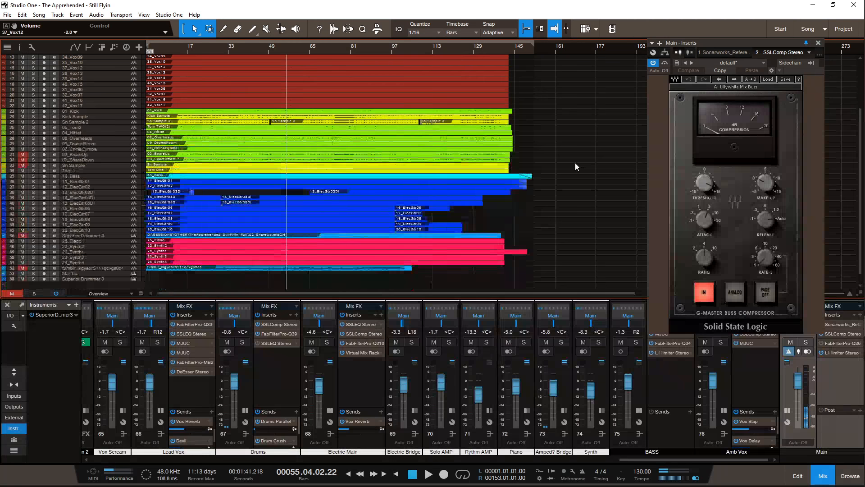
Step: Compare the mix with the Main bus SSLComp bypassed and active during playback, leave it active, stop and save the song
scroll(575, 164, up, 7)
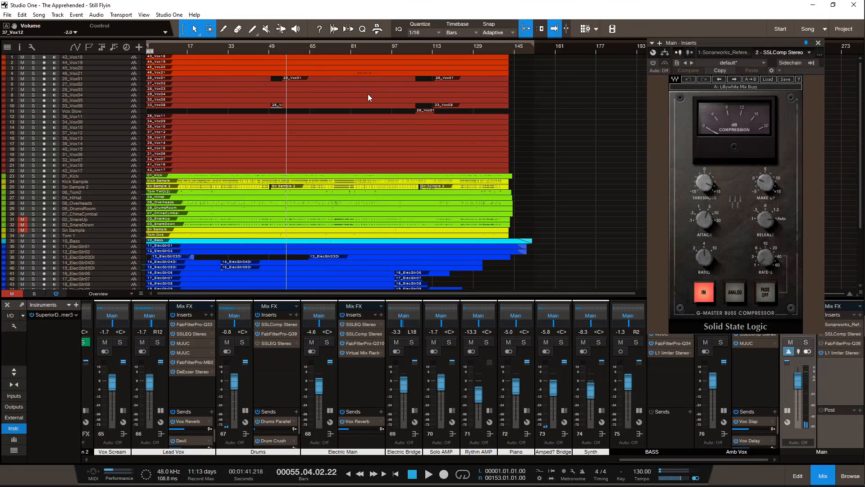
key(space)
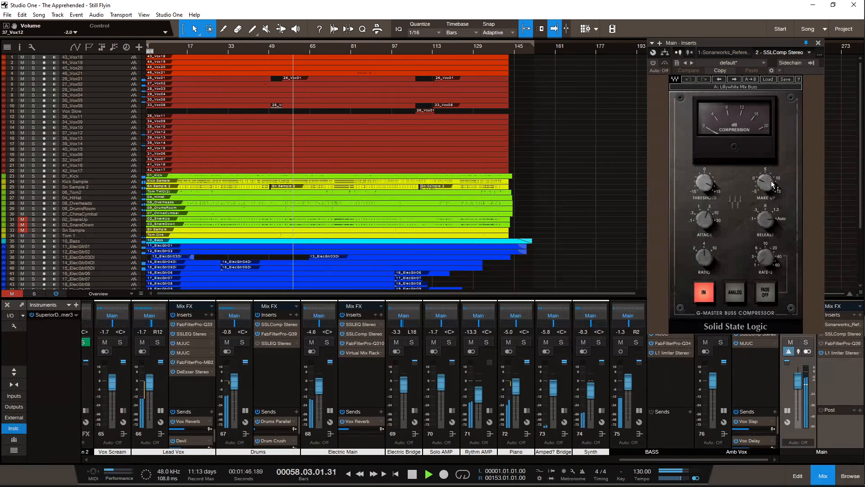
click(654, 63)
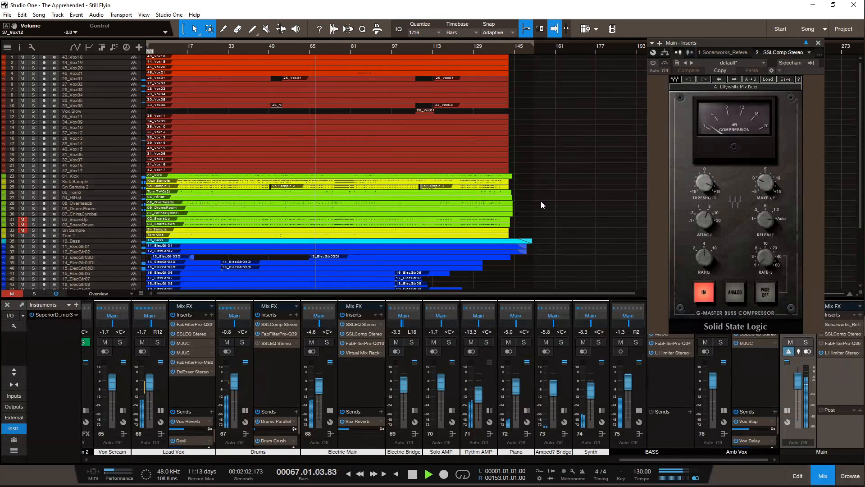
key(ctrl+s)
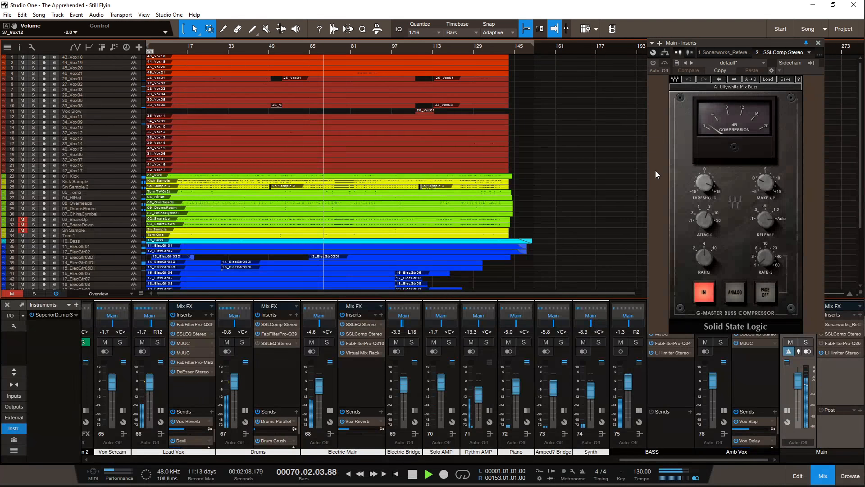
click(653, 63)
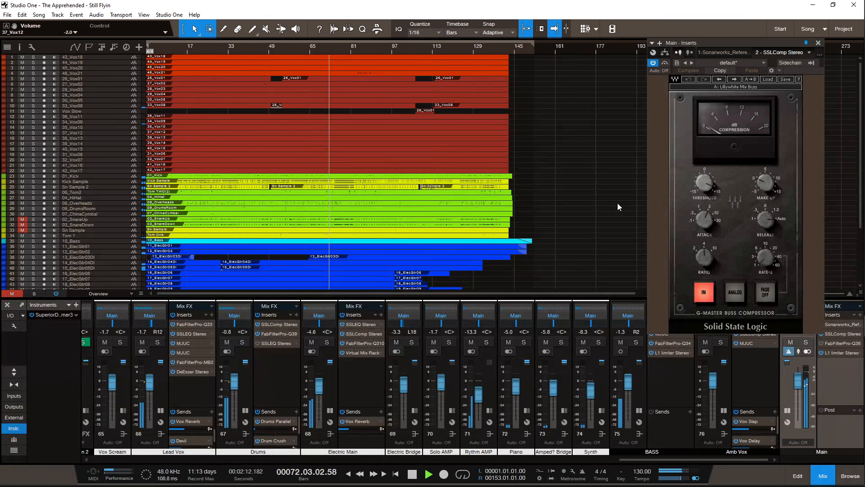
key(space)
key(ctrl+s)
Step: Look over the song's tracks, close the Main bus compressor window and save the song
scroll(594, 245, down, 5)
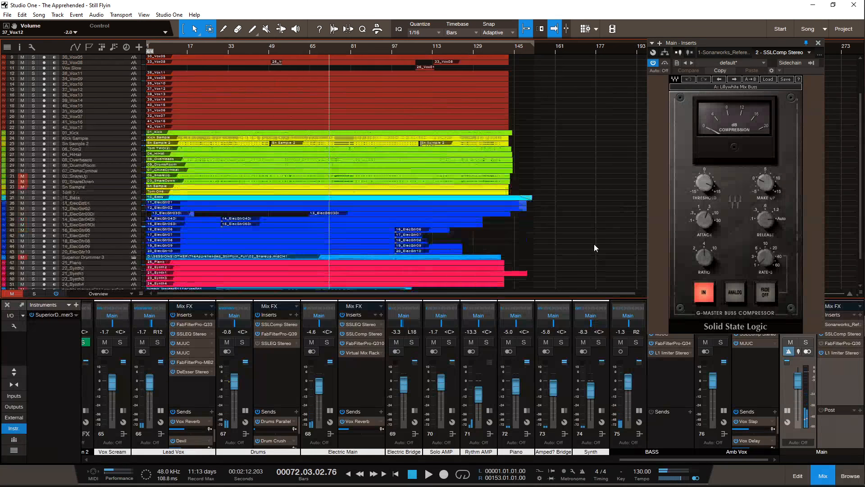
scroll(594, 244, up, 5)
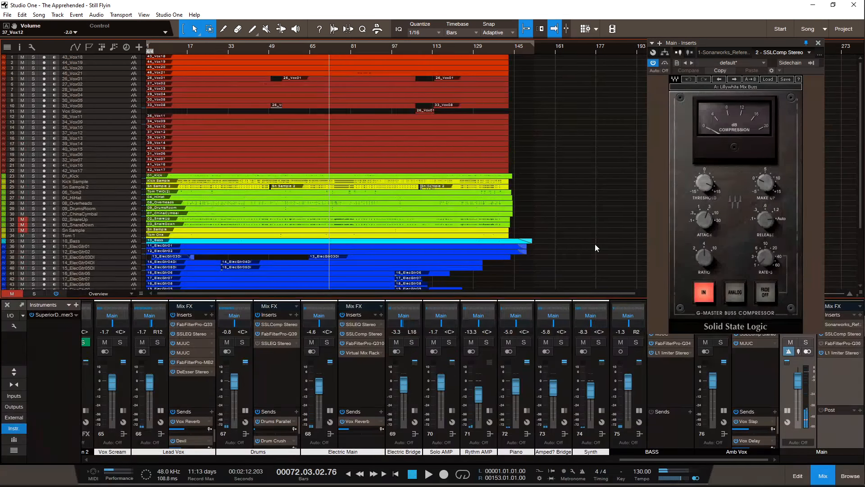
scroll(595, 244, down, 5)
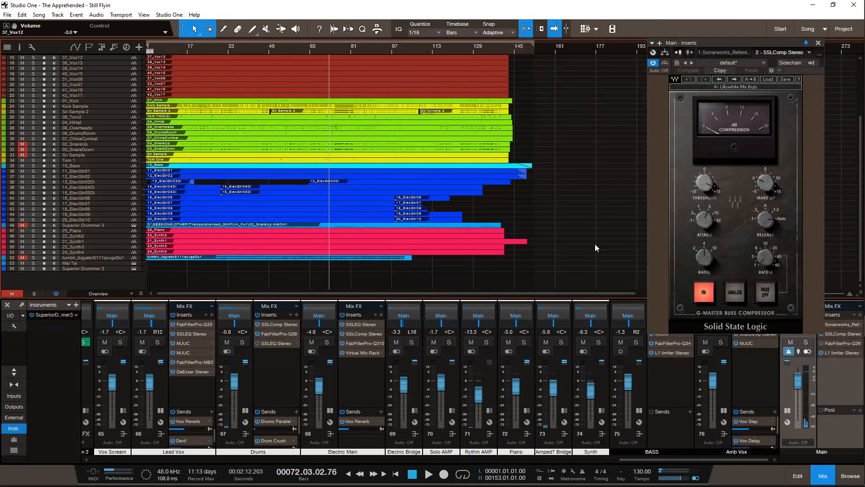
scroll(590, 244, up, 4)
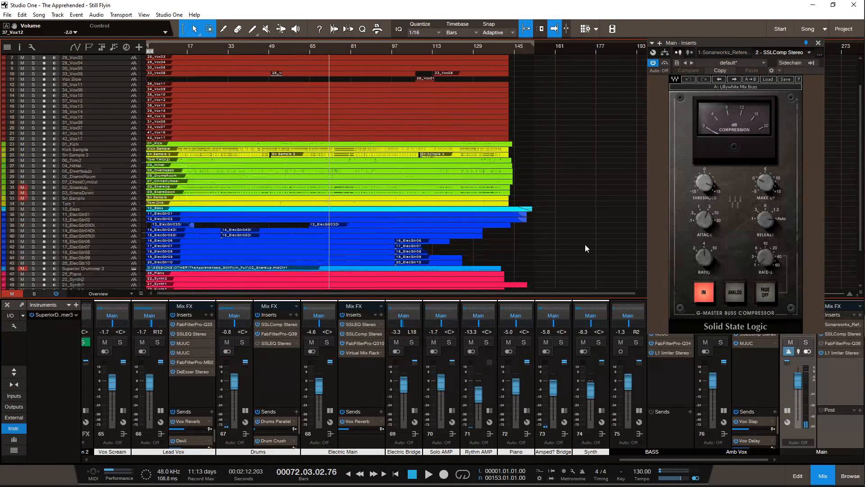
scroll(585, 245, down, 4)
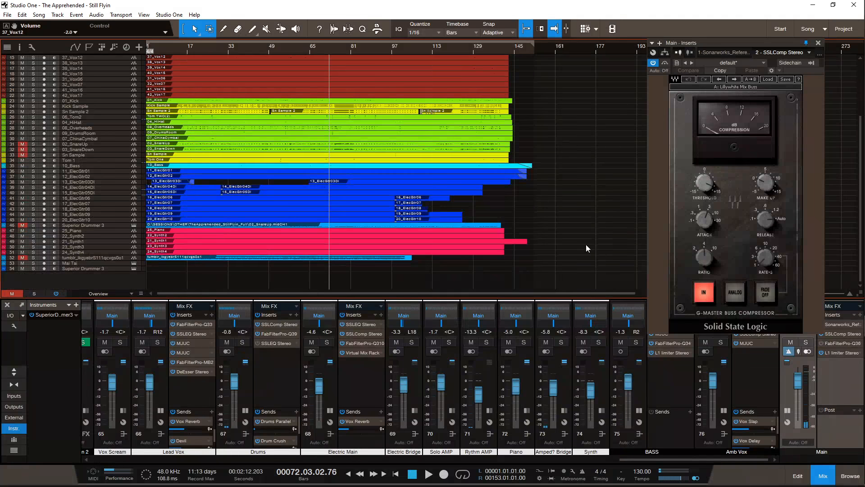
click(818, 44)
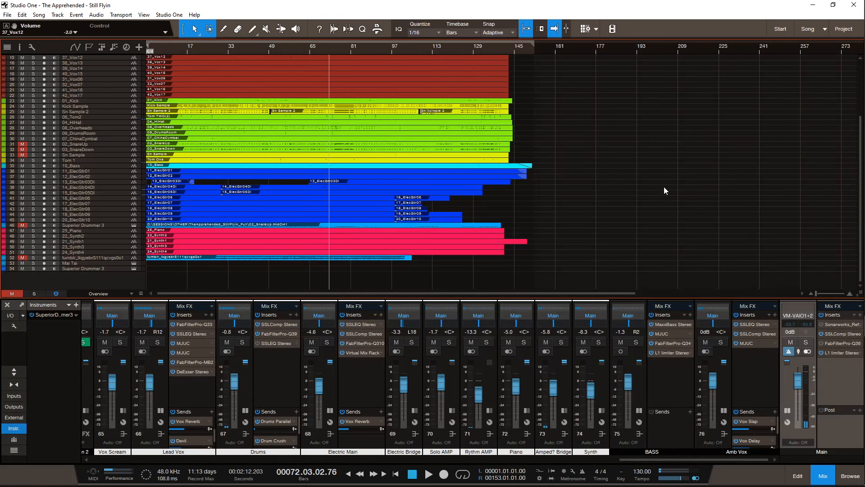
scroll(602, 210, up, 5)
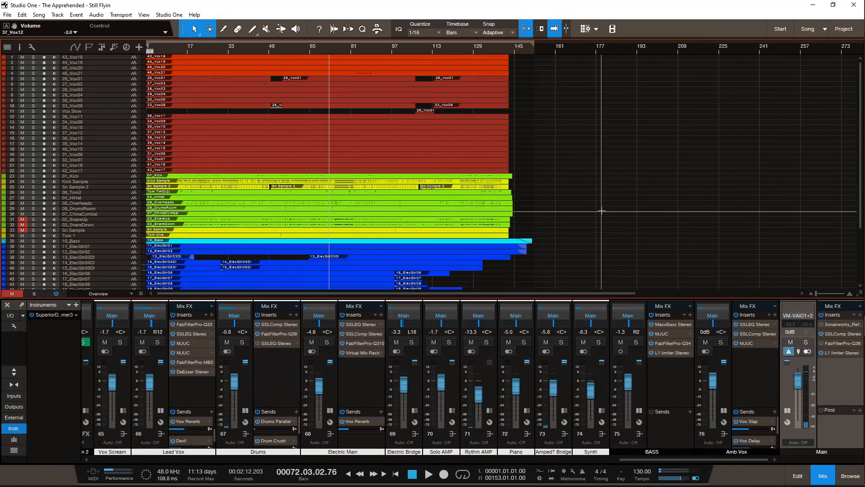
key(ctrl+s)
Step: Switch to the YouTube live chat and read back through the viewers' messages to the newest question
mouse_move(857, 136)
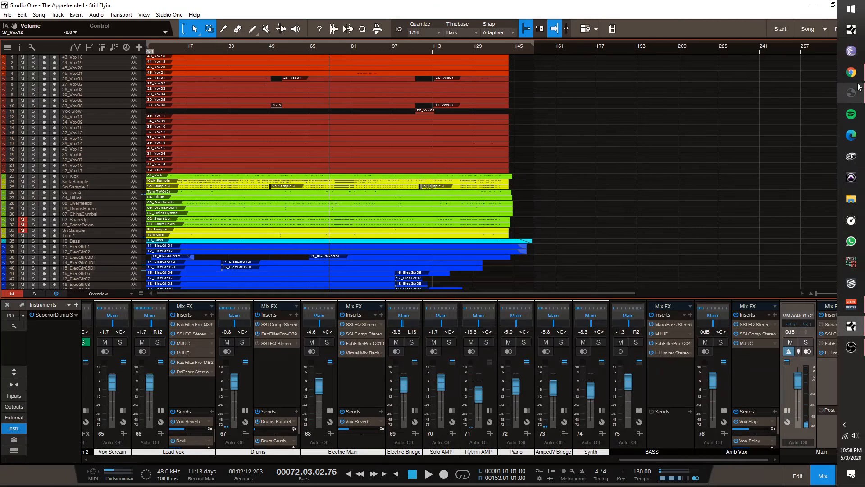
mouse_move(852, 92)
click(793, 117)
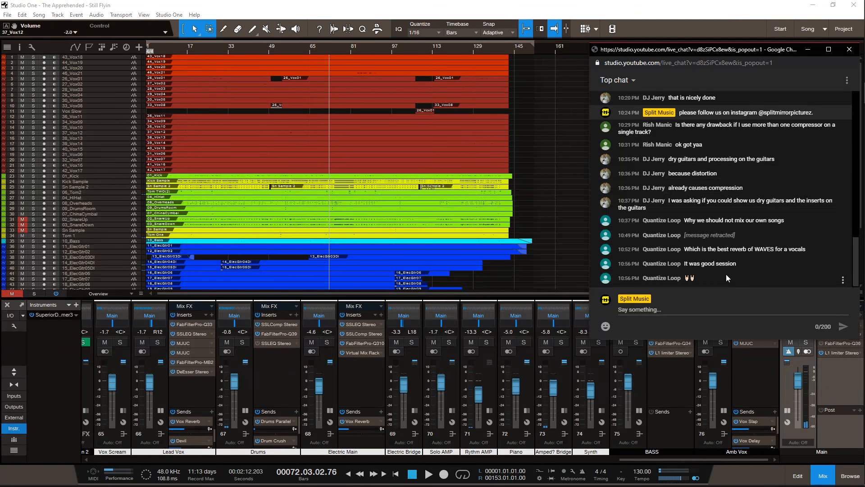
scroll(735, 273, up, 3)
scroll(759, 264, down, 2)
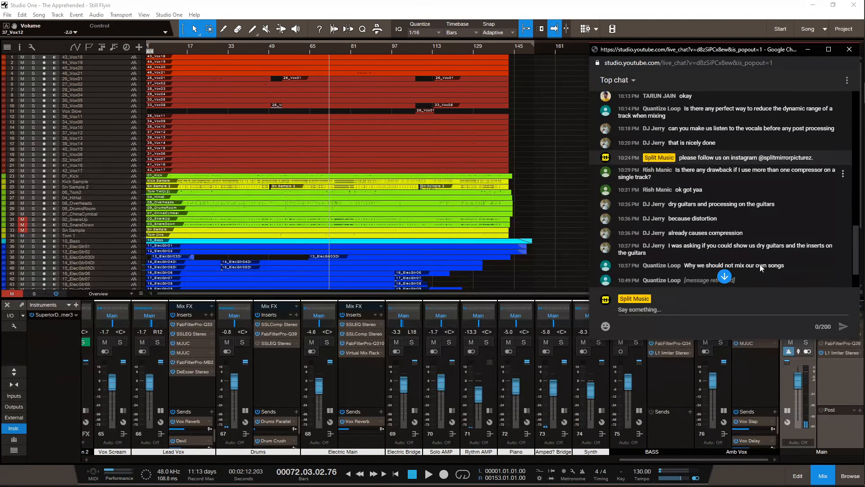
scroll(760, 264, down, 1)
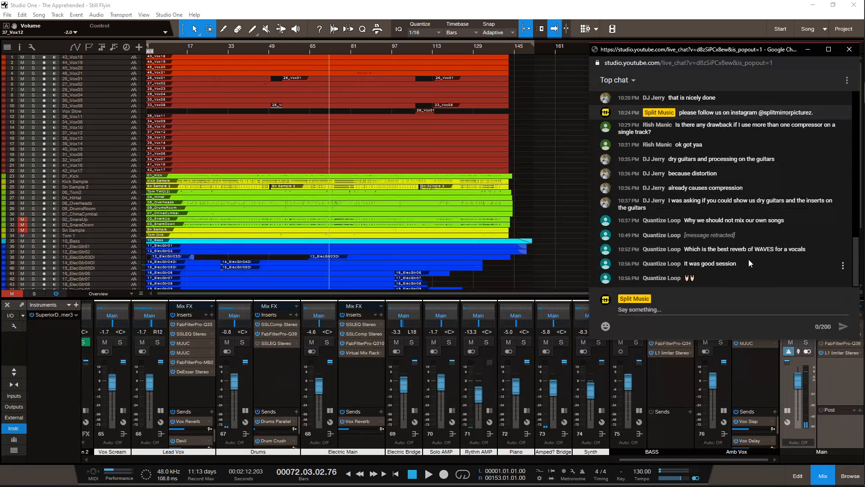
scroll(757, 256, up, 3)
scroll(815, 245, down, 3)
scroll(810, 255, up, 3)
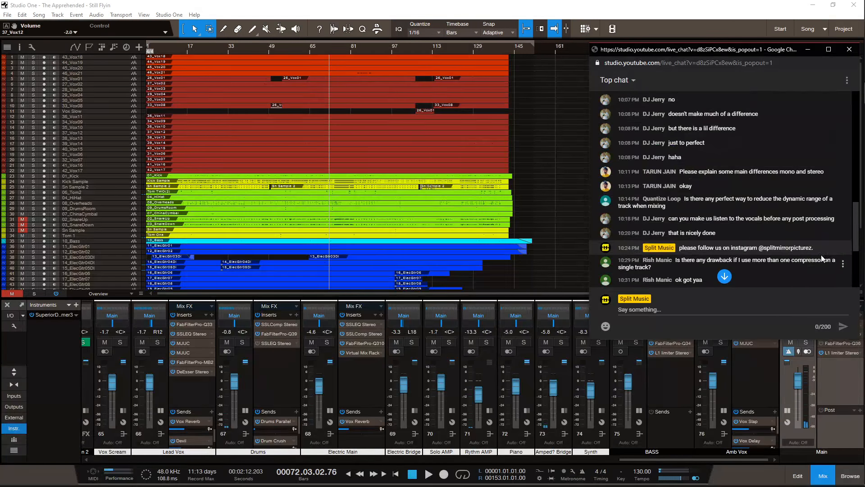
scroll(820, 257, down, 3)
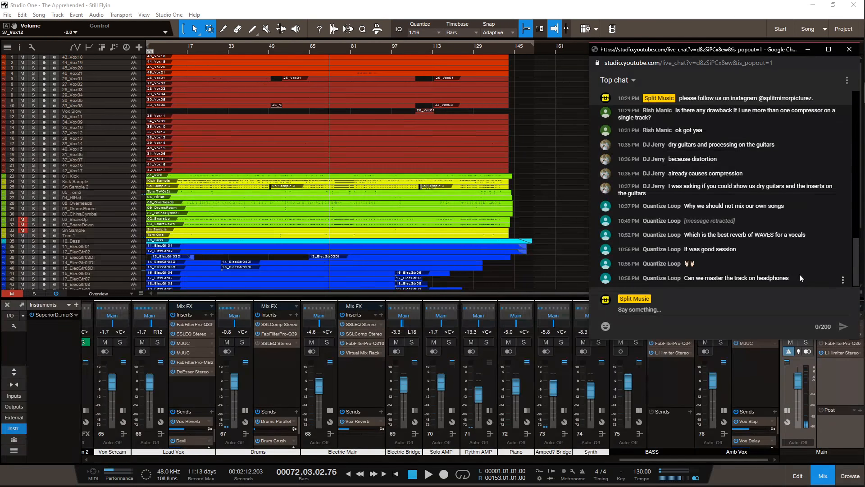
scroll(535, 231, down, 5)
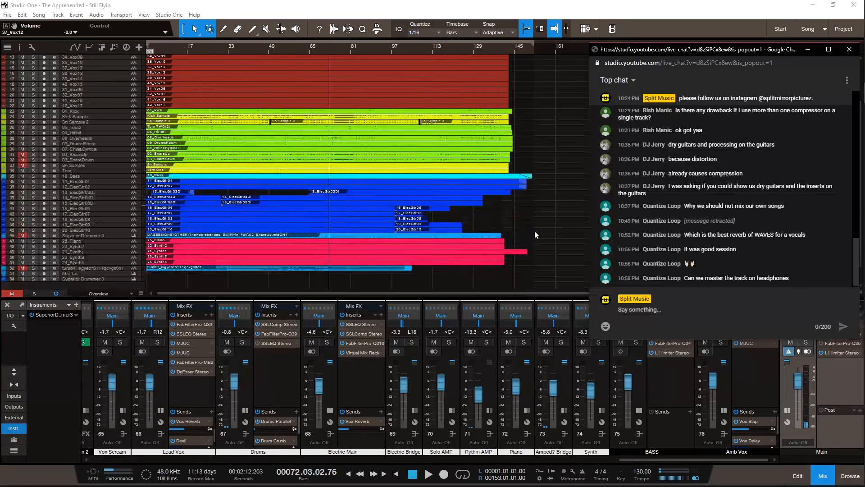
Step: Look over the song's full track list, from the vocal tracks down to the synths and Superior Drummer 3
scroll(535, 231, up, 5)
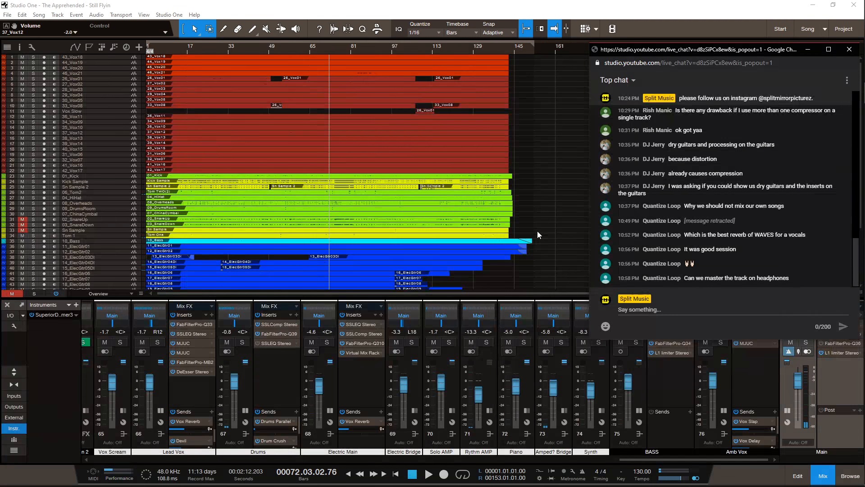
scroll(539, 231, down, 5)
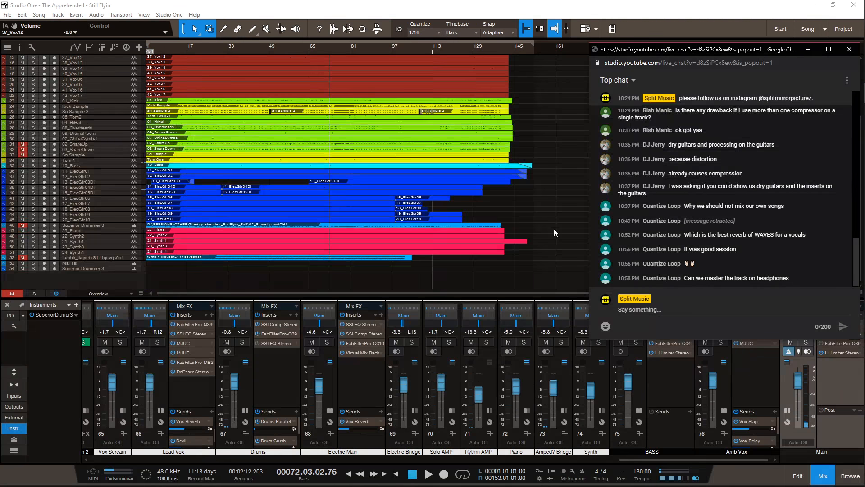
scroll(545, 236, up, 2)
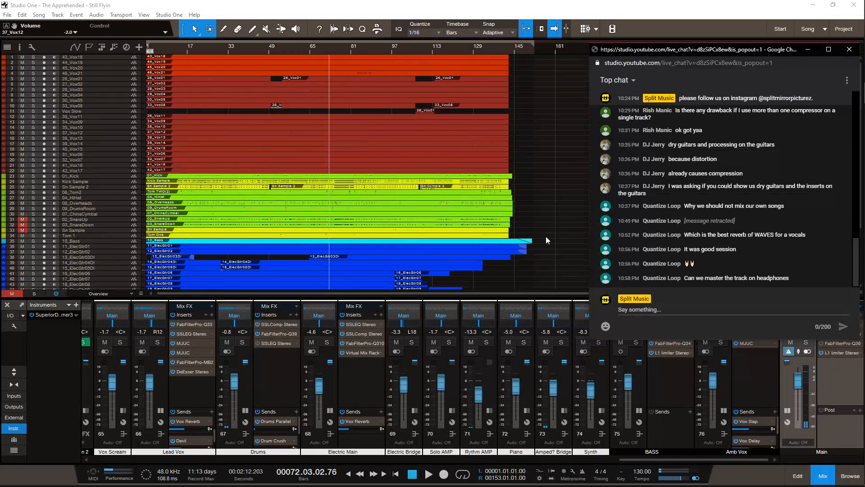
scroll(545, 236, down, 2)
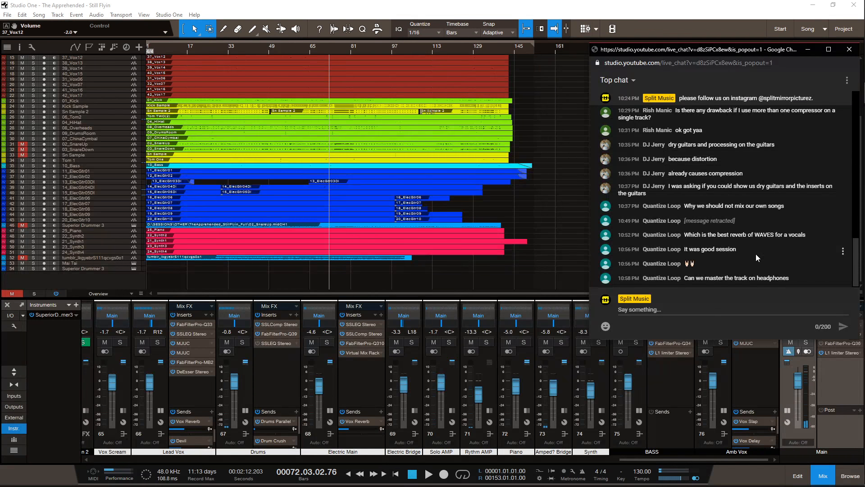
scroll(553, 242, up, 3)
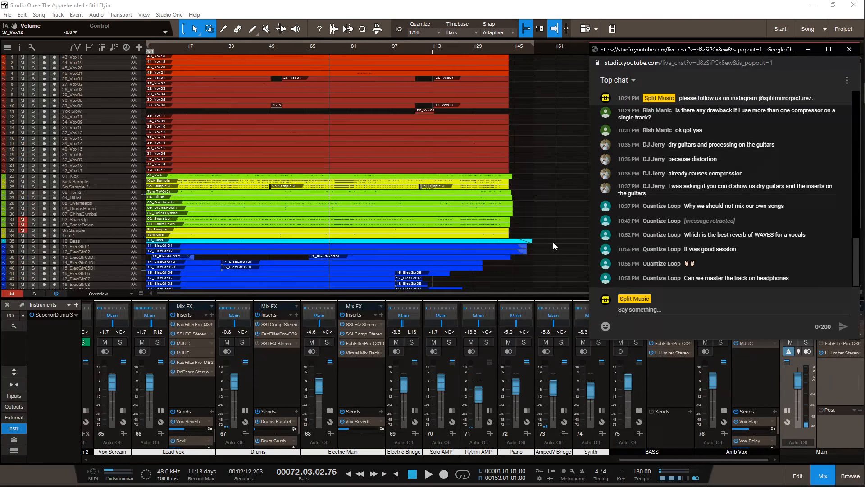
Step: Read back through the earlier live-chat messages and return to the newest question
scroll(767, 260, up, 3)
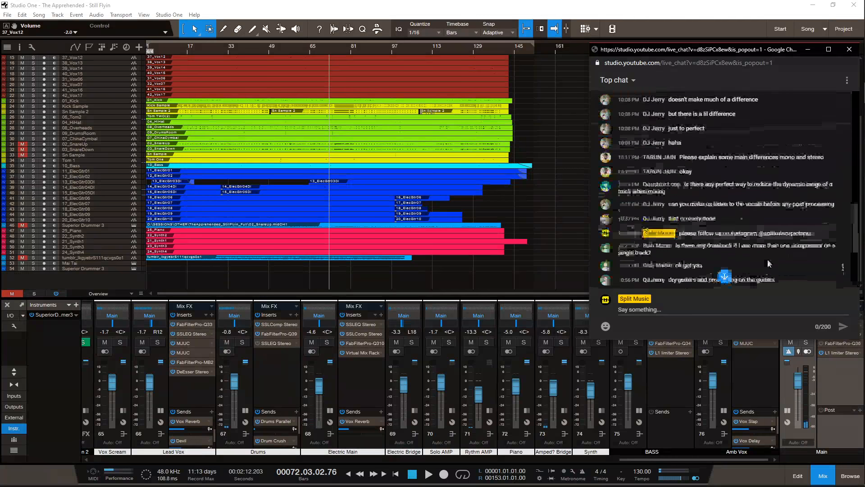
scroll(767, 260, down, 2)
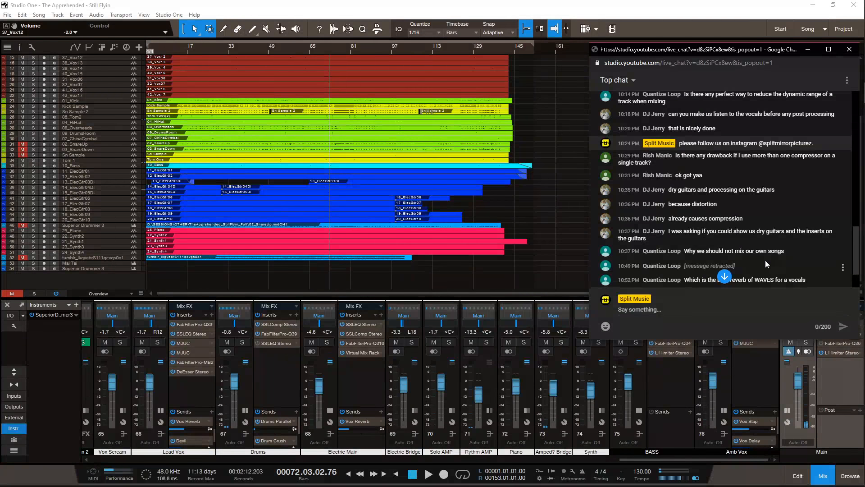
scroll(765, 260, down, 2)
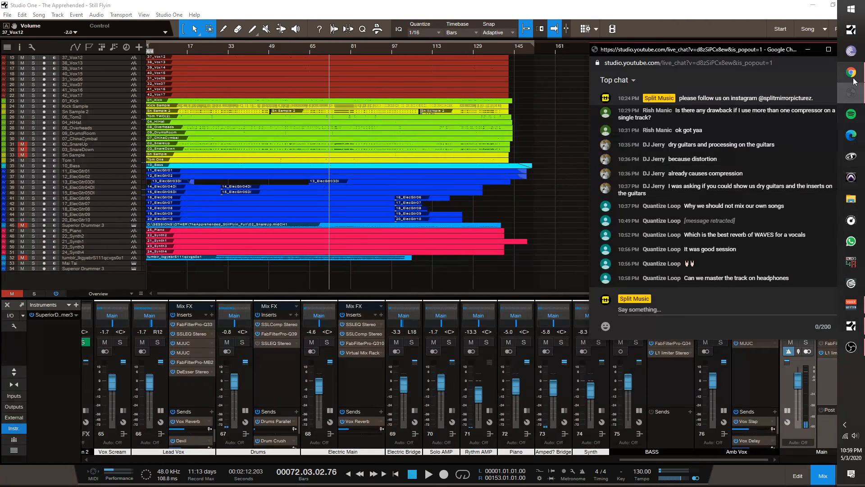
Step: Switch to the YouTube Studio dashboard to check the Rock Mixing Workshop stream, and minimize it again
mouse_move(853, 78)
click(793, 63)
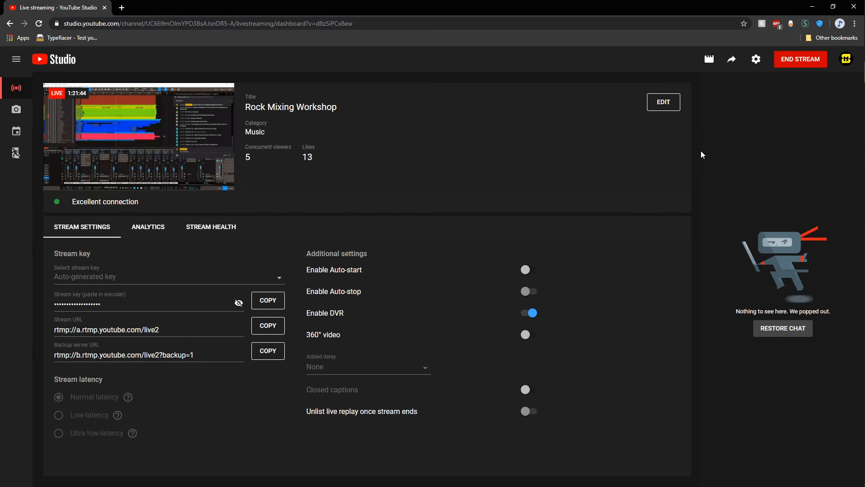
click(812, 7)
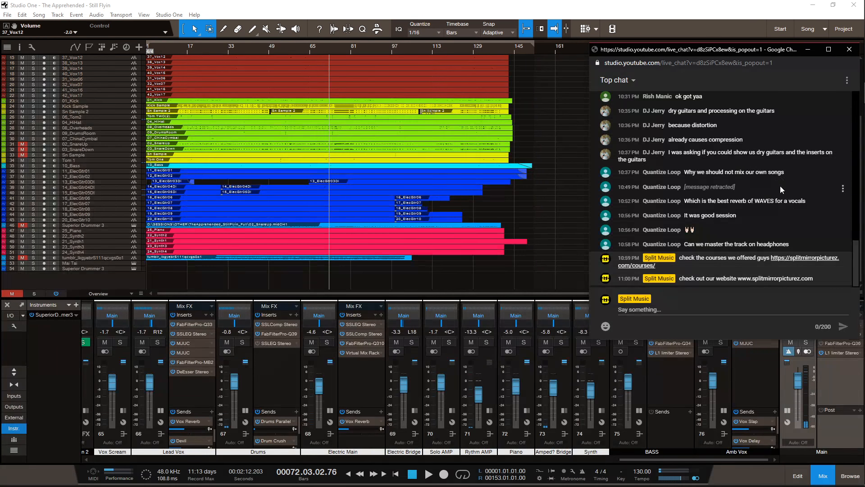
Step: Check the live chat for unanswered viewer questions and switch to OBS Studio
scroll(829, 234, up, 3)
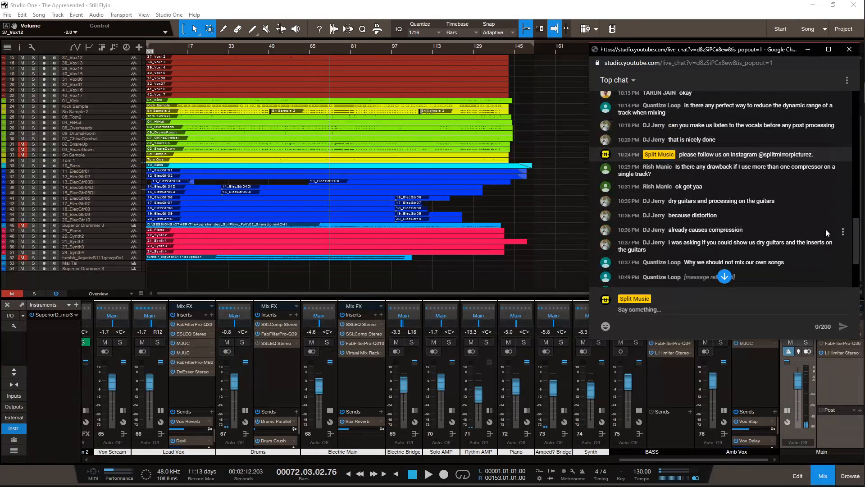
scroll(826, 230, down, 3)
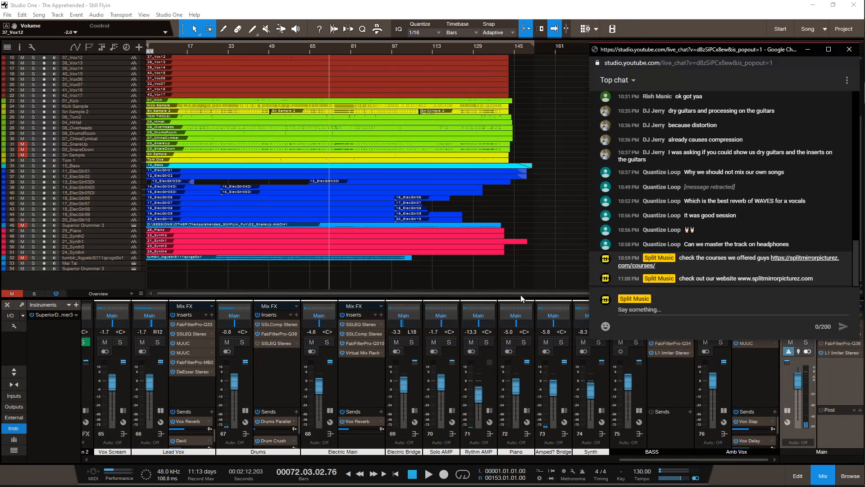
click(851, 346)
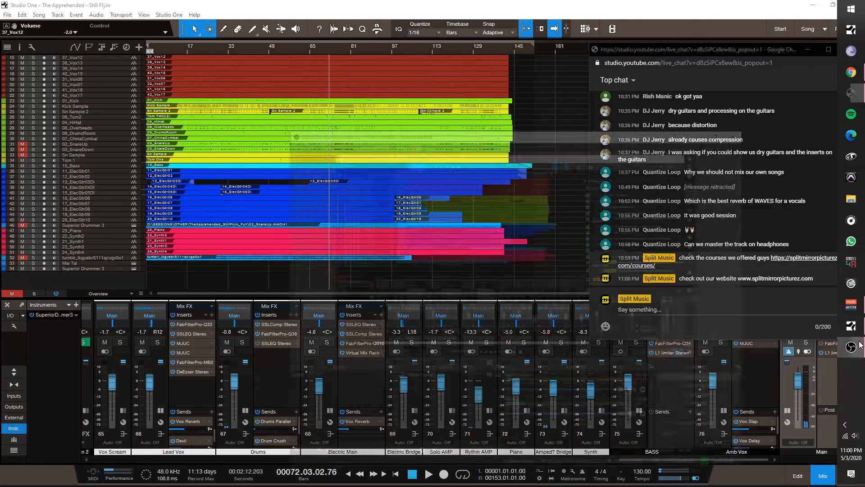